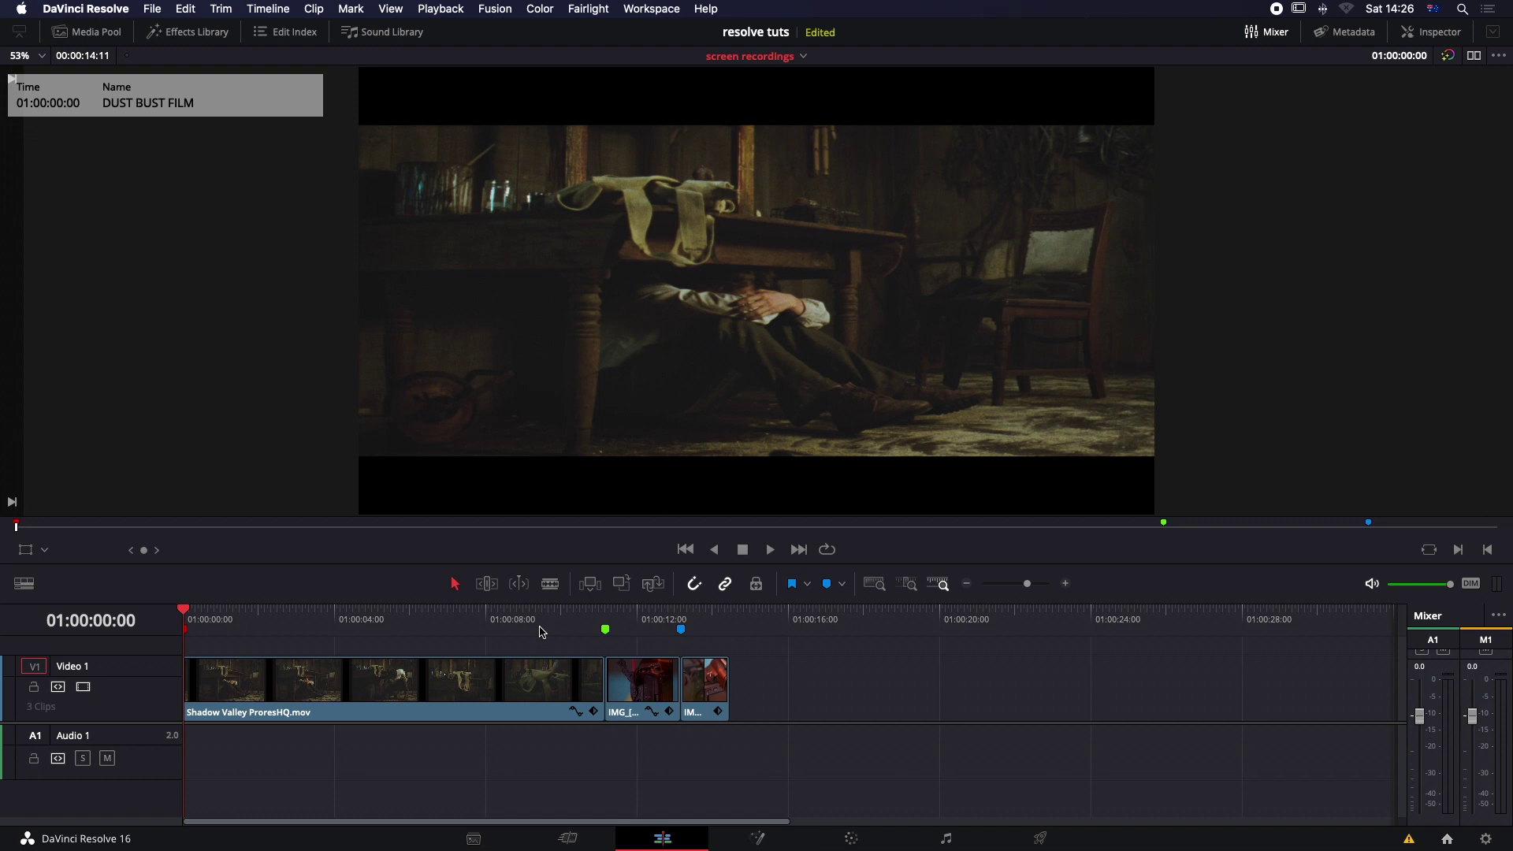
# Step: Scrub the Shadow Valley clip between the STILL ANIMATION and MOVING ANIMATION marker frames
pyautogui.moveTo(540, 631); pyautogui.dragTo(185, 620)
pyautogui.moveTo(184, 613); pyautogui.dragTo(605, 613)
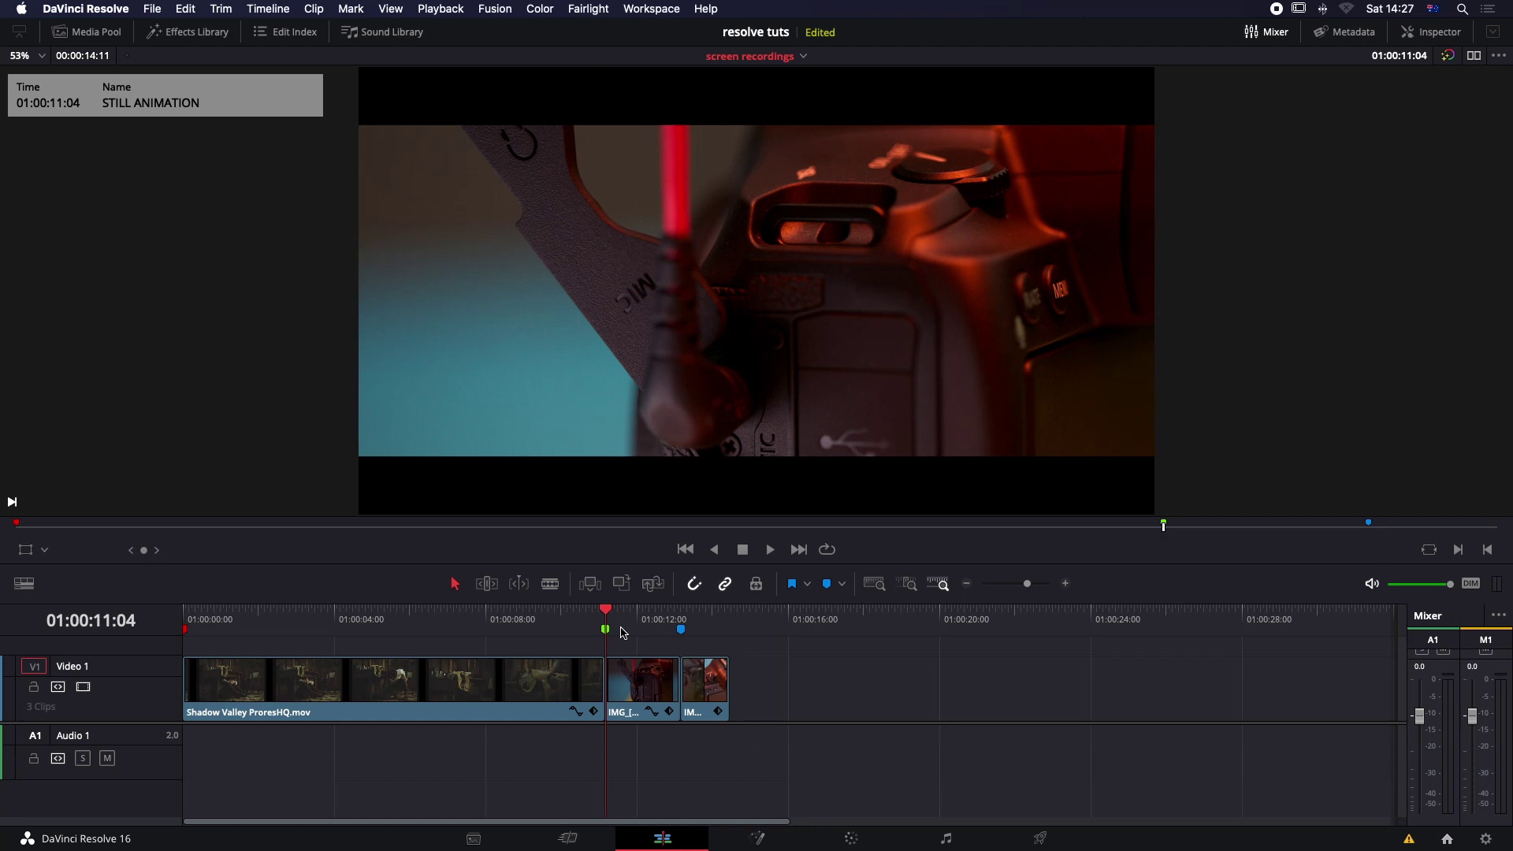
pyautogui.click(684, 611)
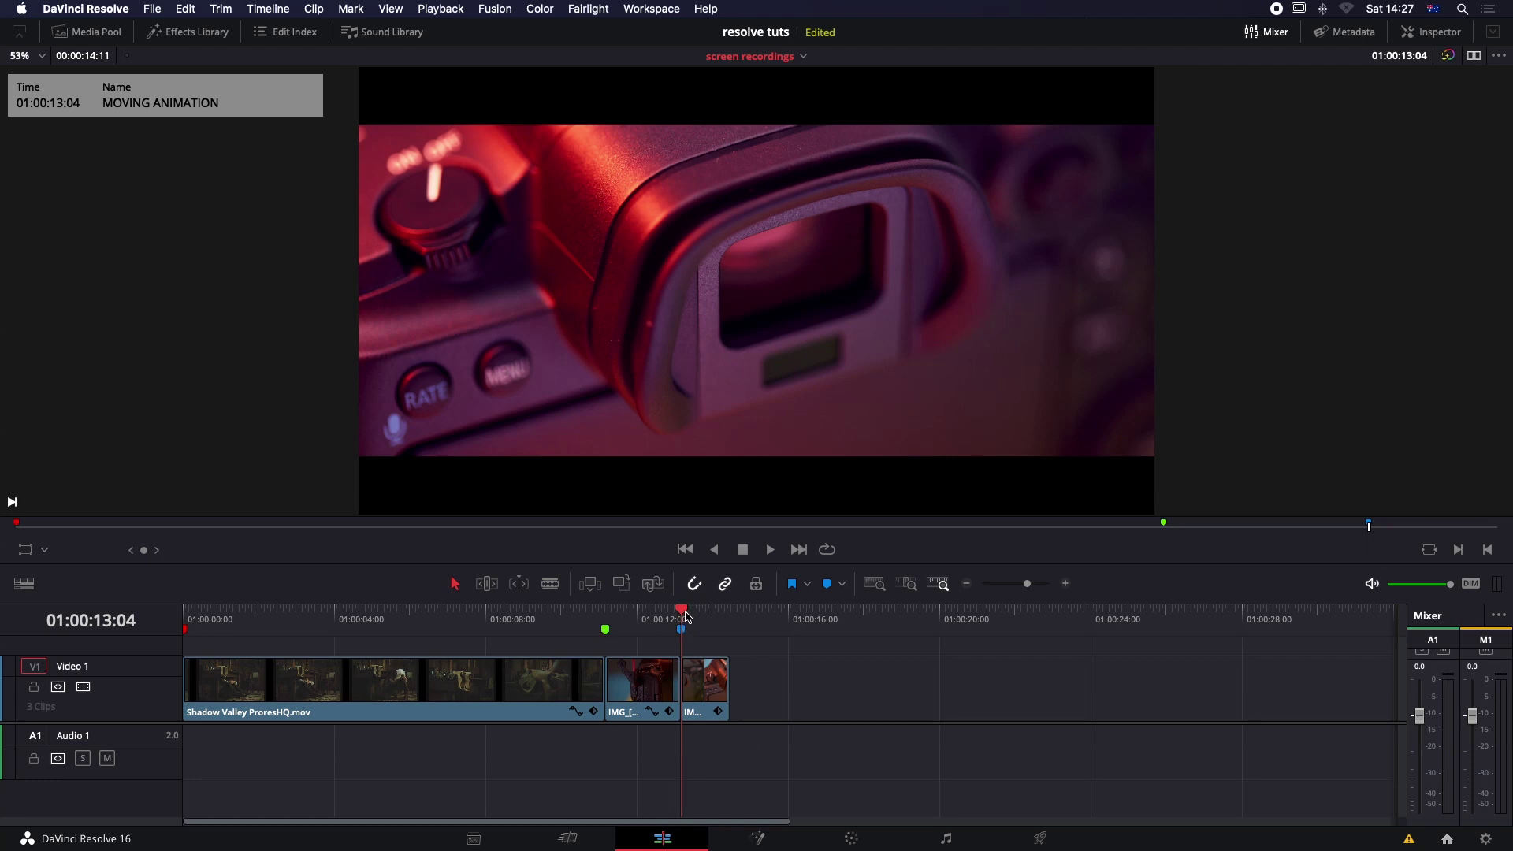
pyautogui.click(608, 615)
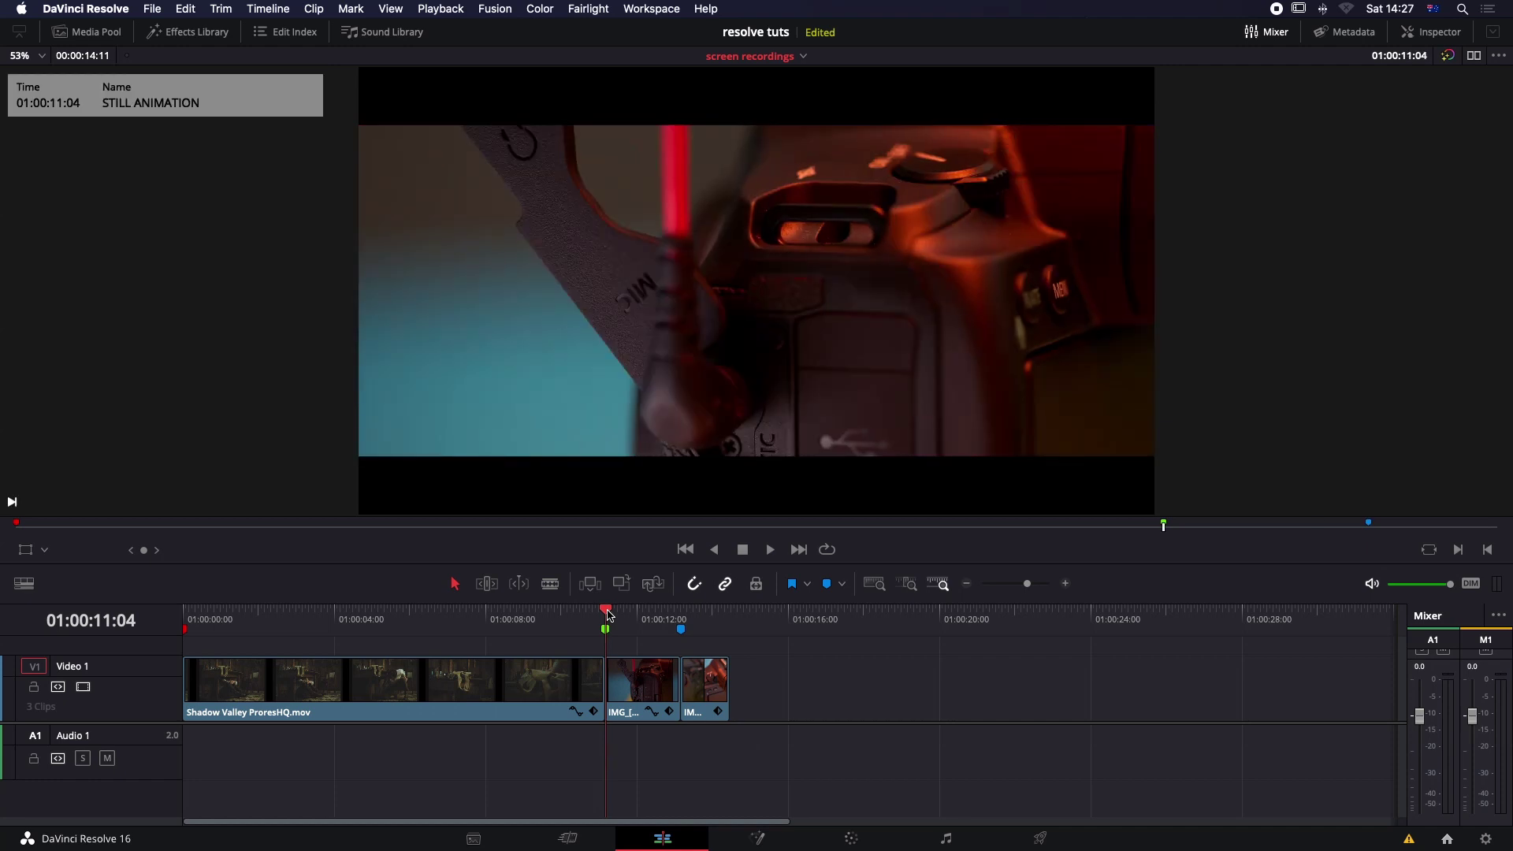
pyautogui.moveTo(608, 615); pyautogui.dragTo(685, 615)
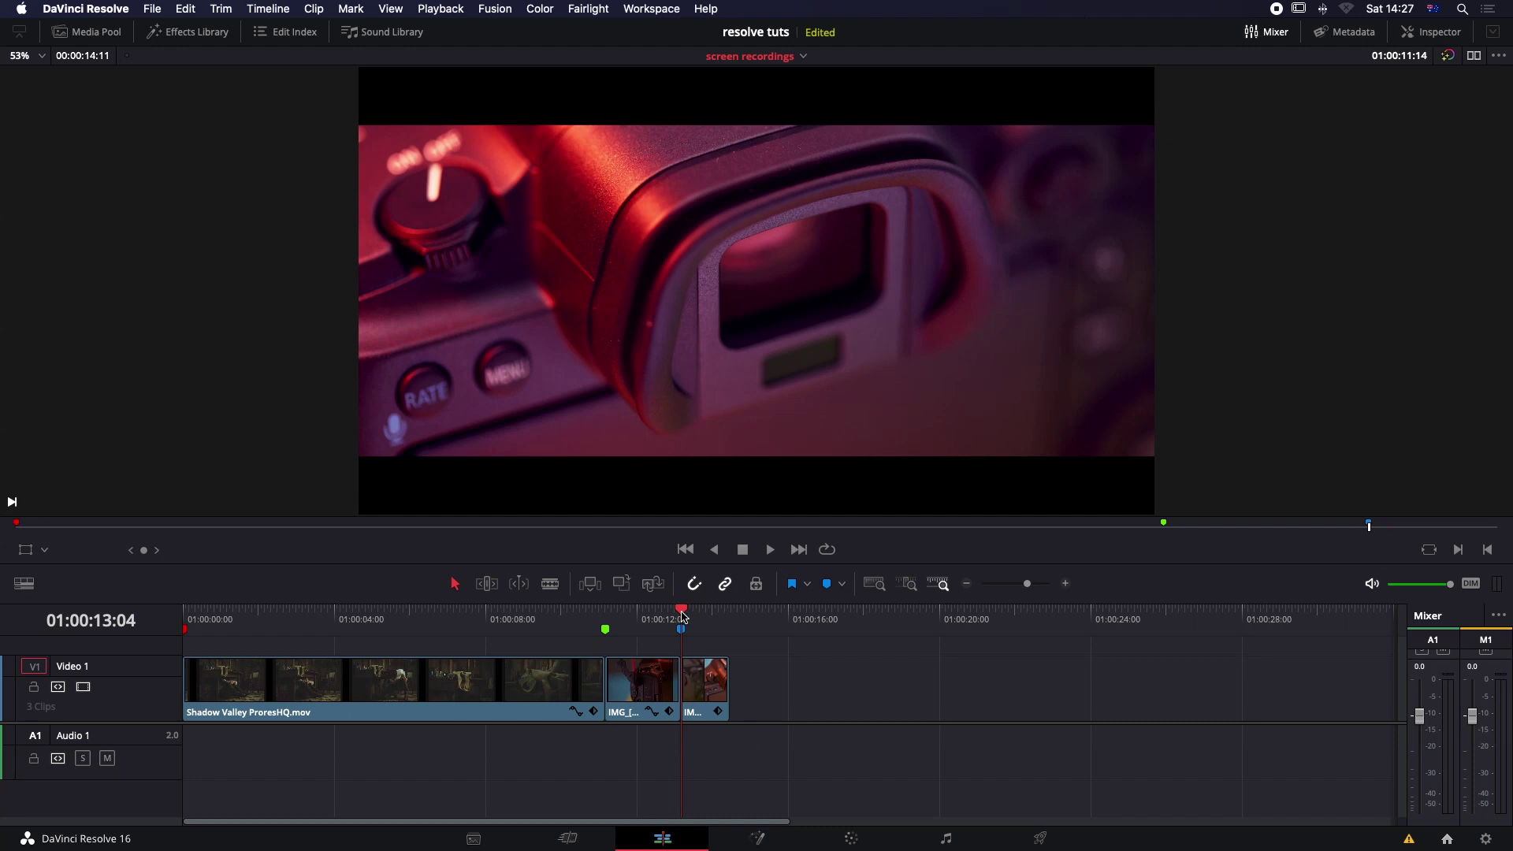
pyautogui.moveTo(684, 616)
pyautogui.mouseDown()
pyautogui.moveTo(617, 620)
pyautogui.moveTo(679, 622)
pyautogui.mouseUp()
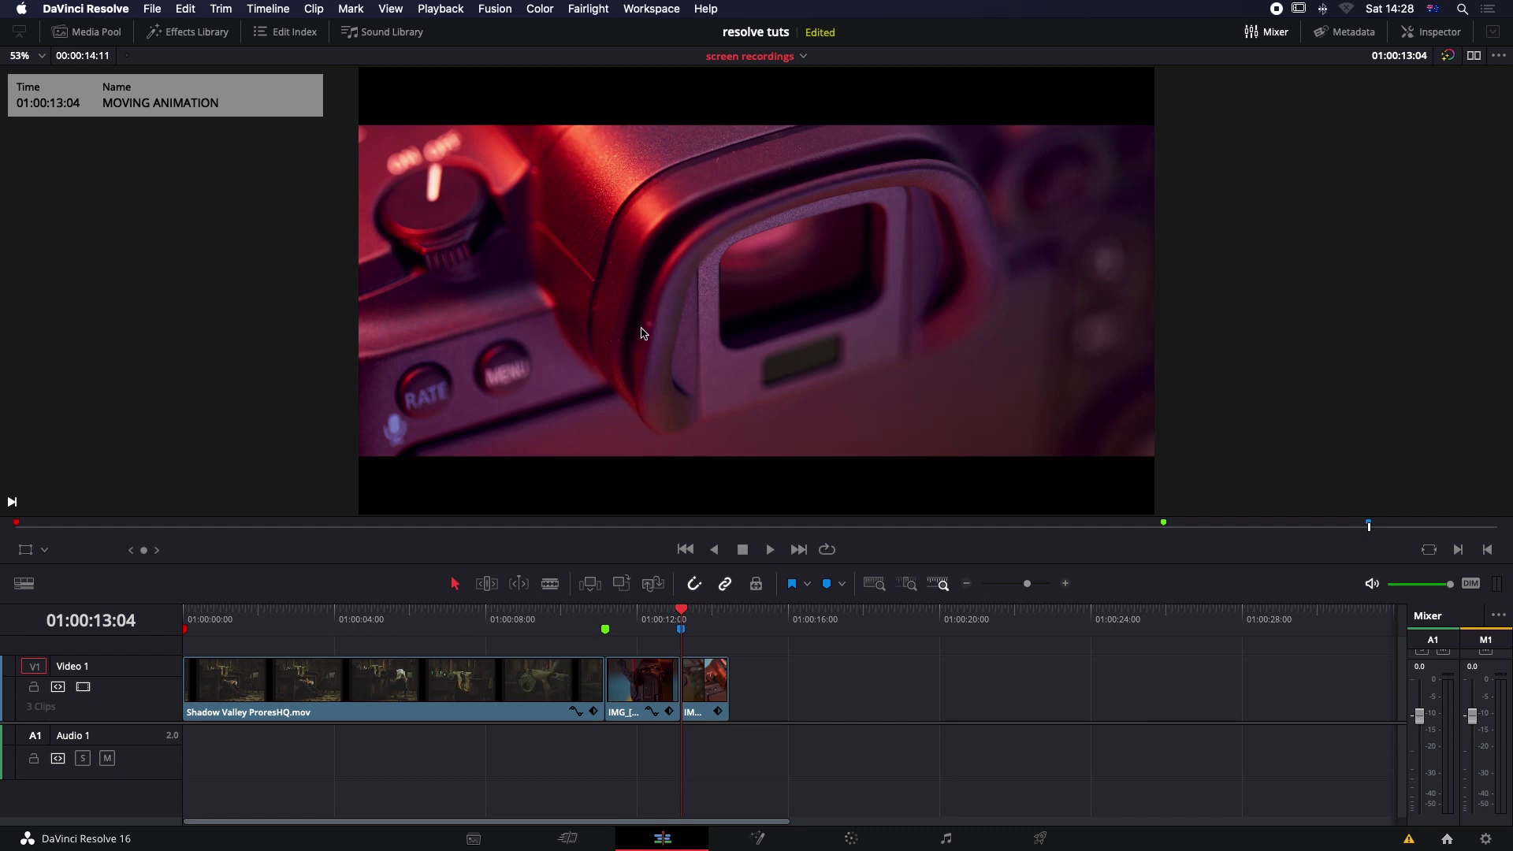
pyautogui.moveTo(688, 613)
pyautogui.mouseDown()
pyautogui.moveTo(713, 615)
pyautogui.moveTo(687, 620)
pyautogui.mouseUp()
pyautogui.moveTo(681, 616); pyautogui.dragTo(482, 616)
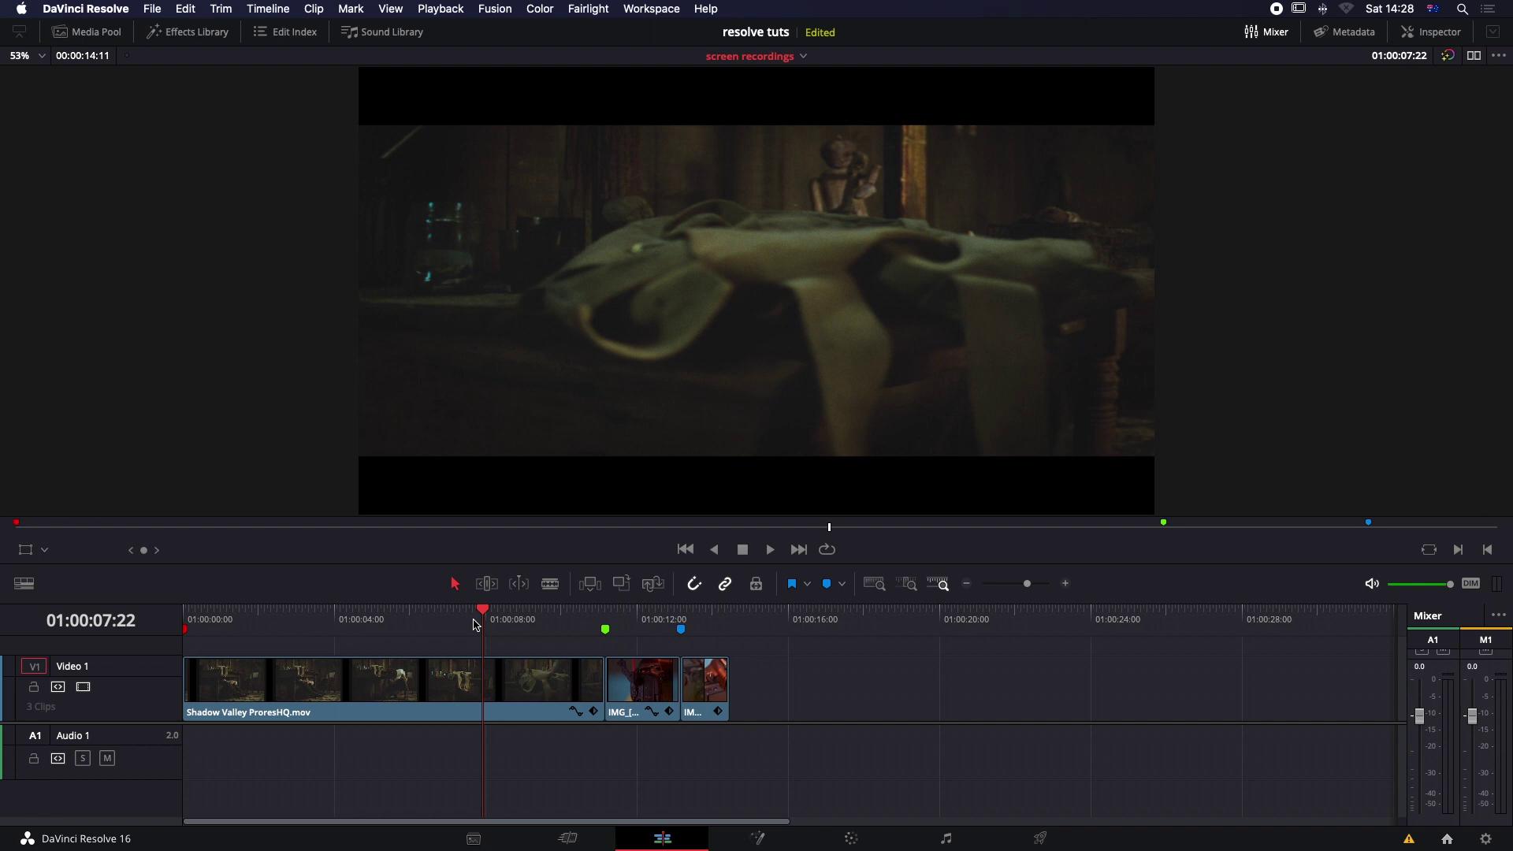
# Step: Make New Fusion Clips from the Shadow Valley, second and third clips, then select Fusion Clip 2
pyautogui.rightClick(533, 676)
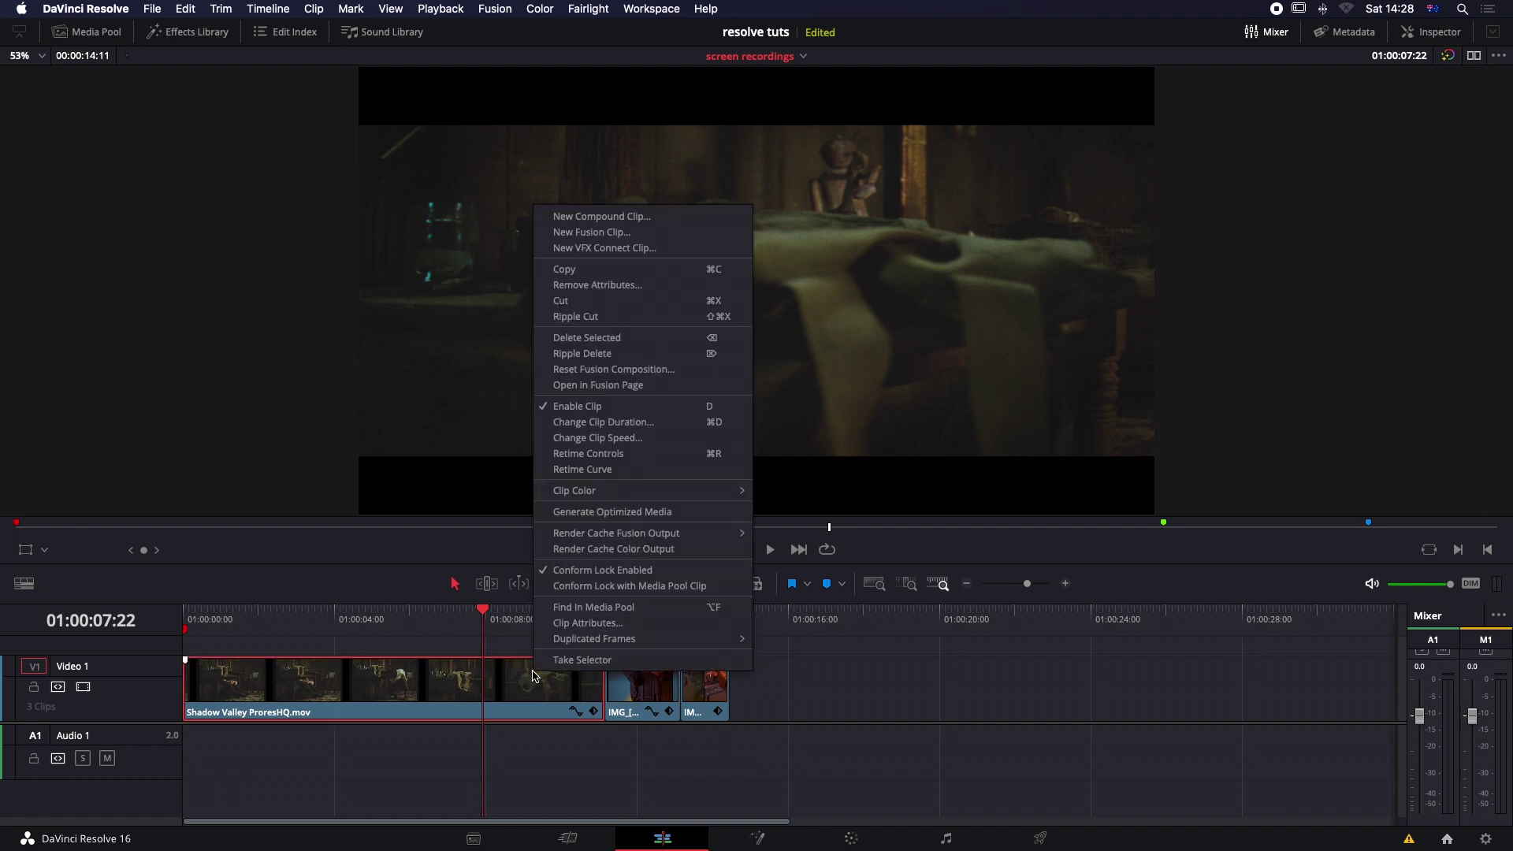
pyautogui.click(586, 238)
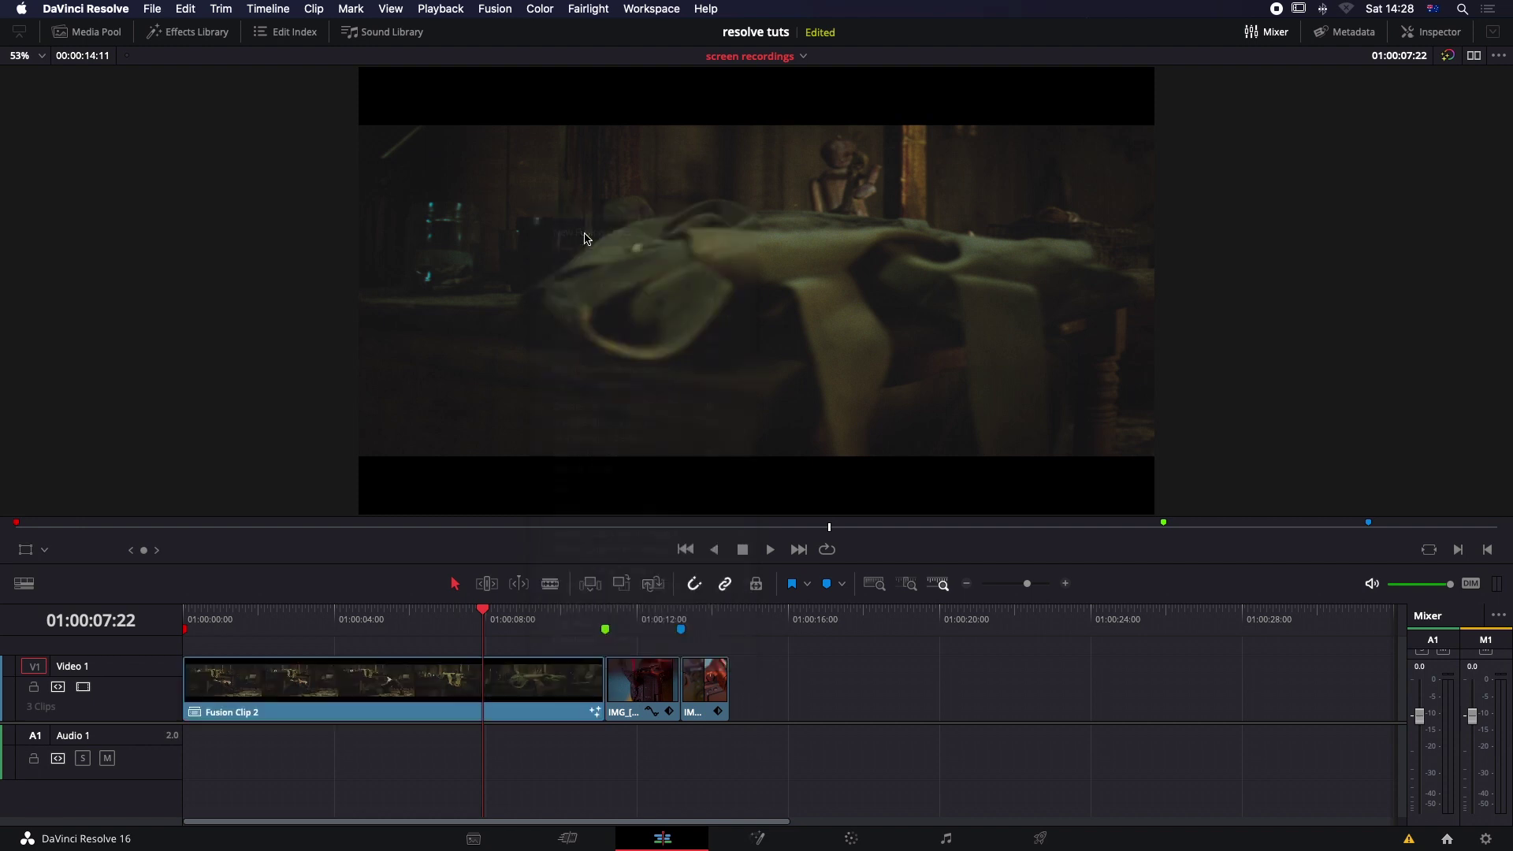
pyautogui.rightClick(645, 693)
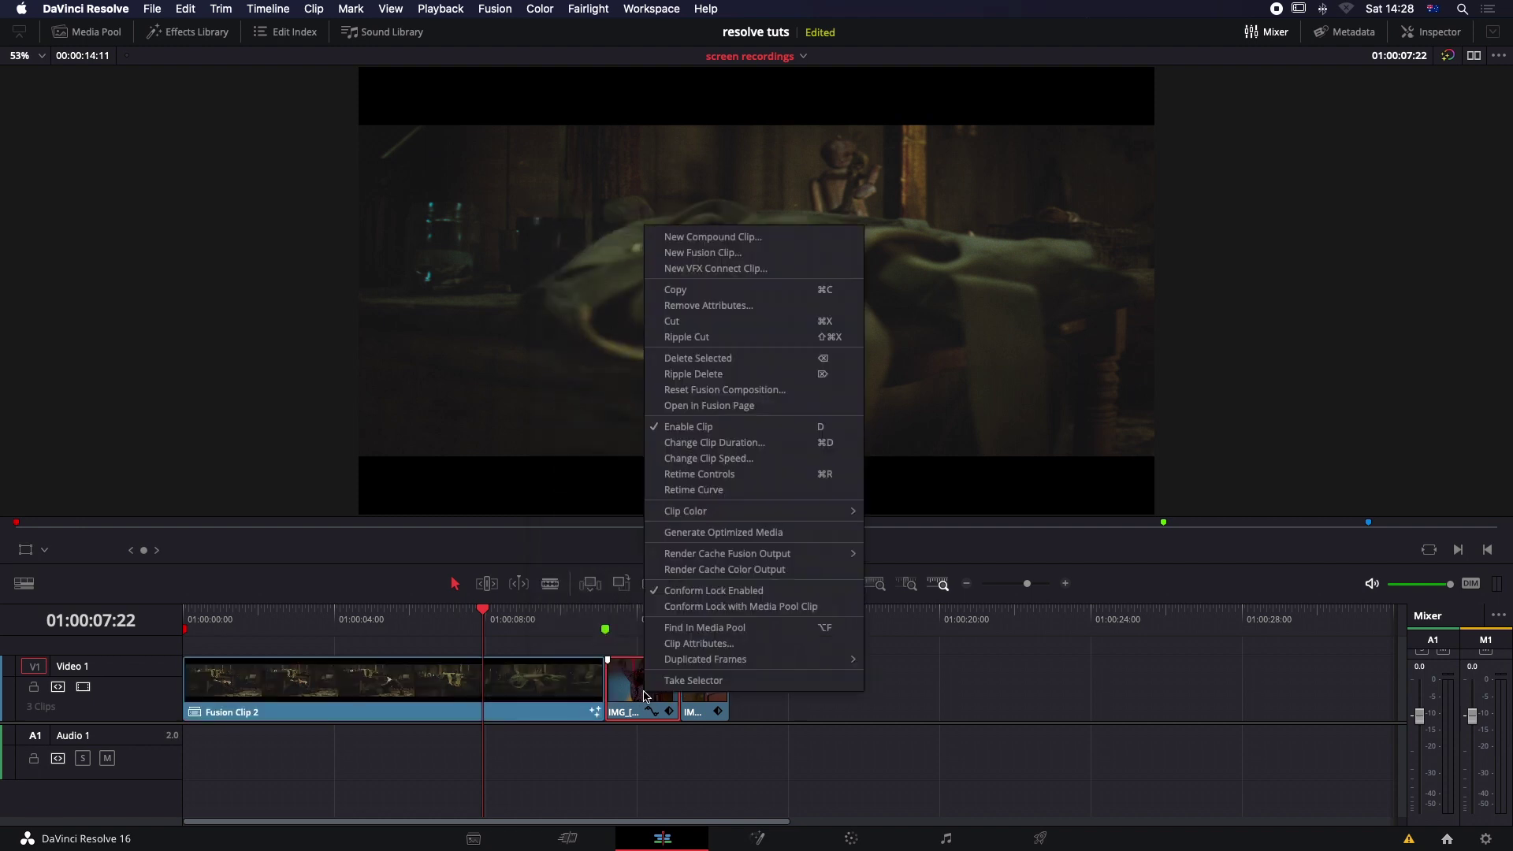
pyautogui.click(701, 252)
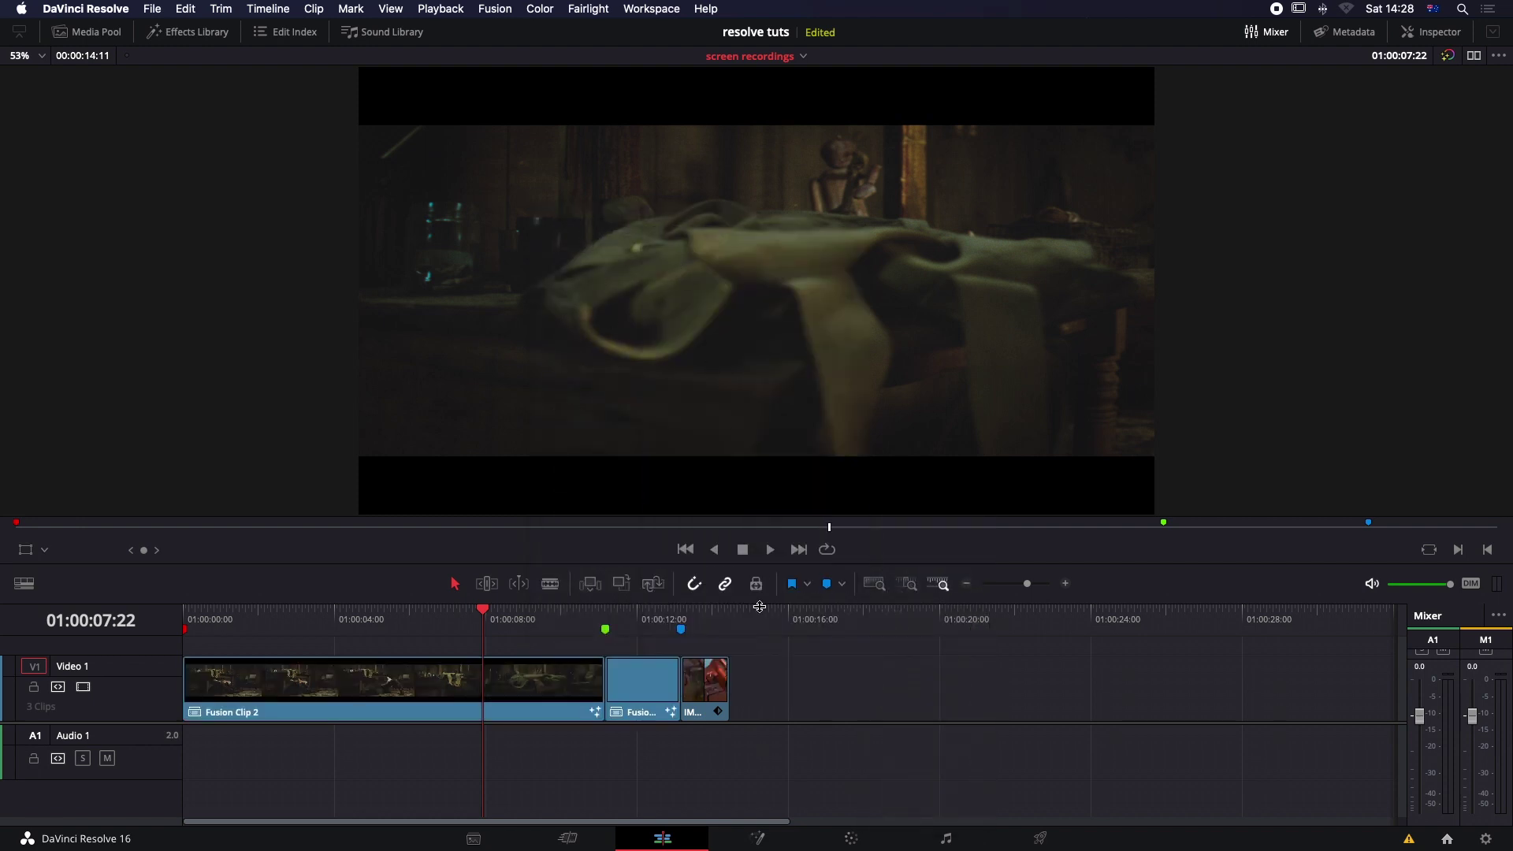
pyautogui.rightClick(709, 687)
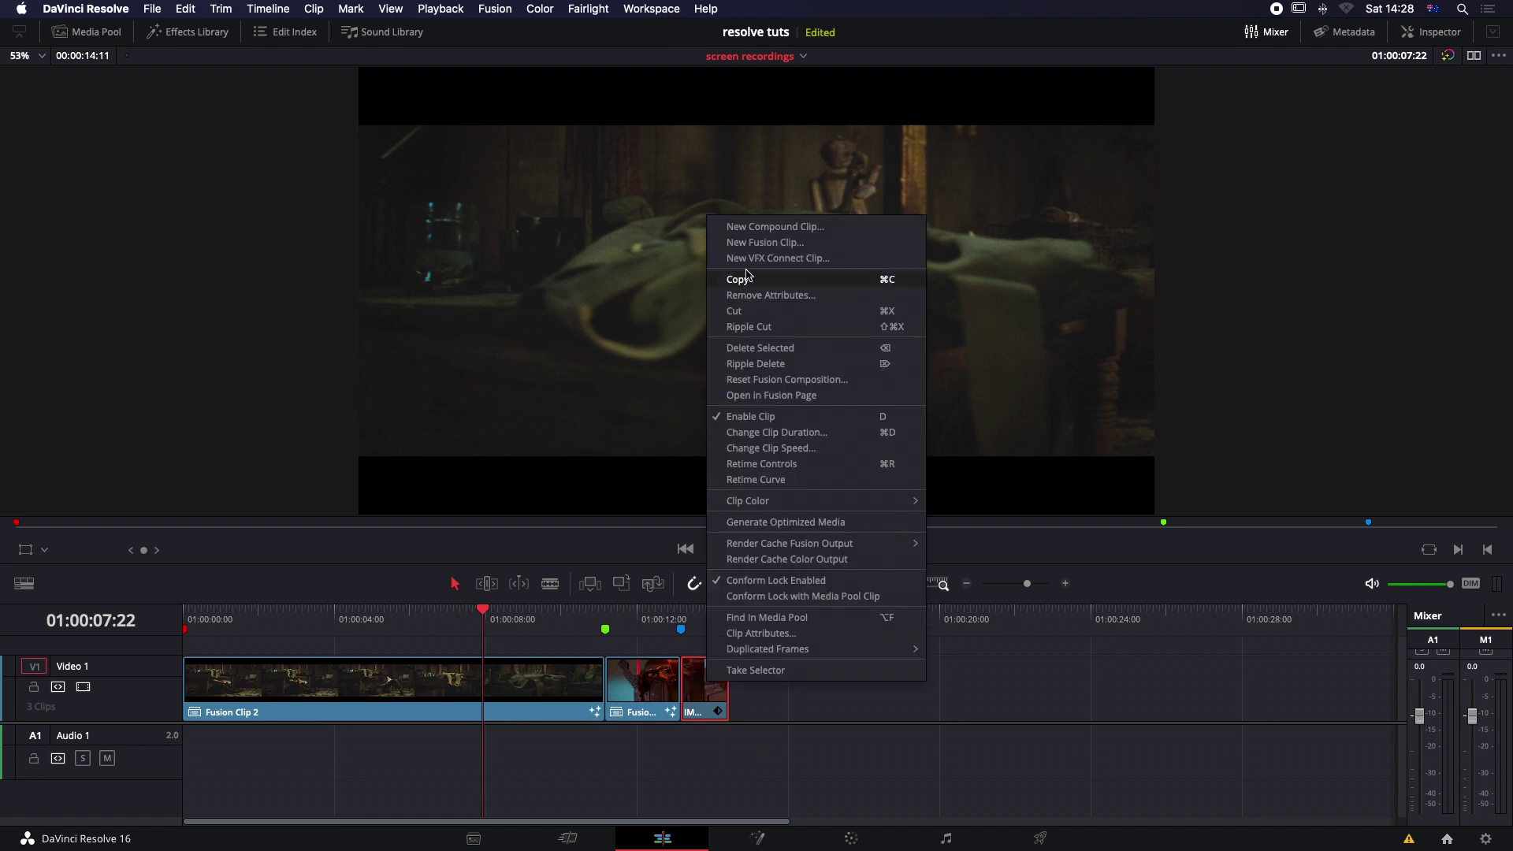
pyautogui.click(755, 248)
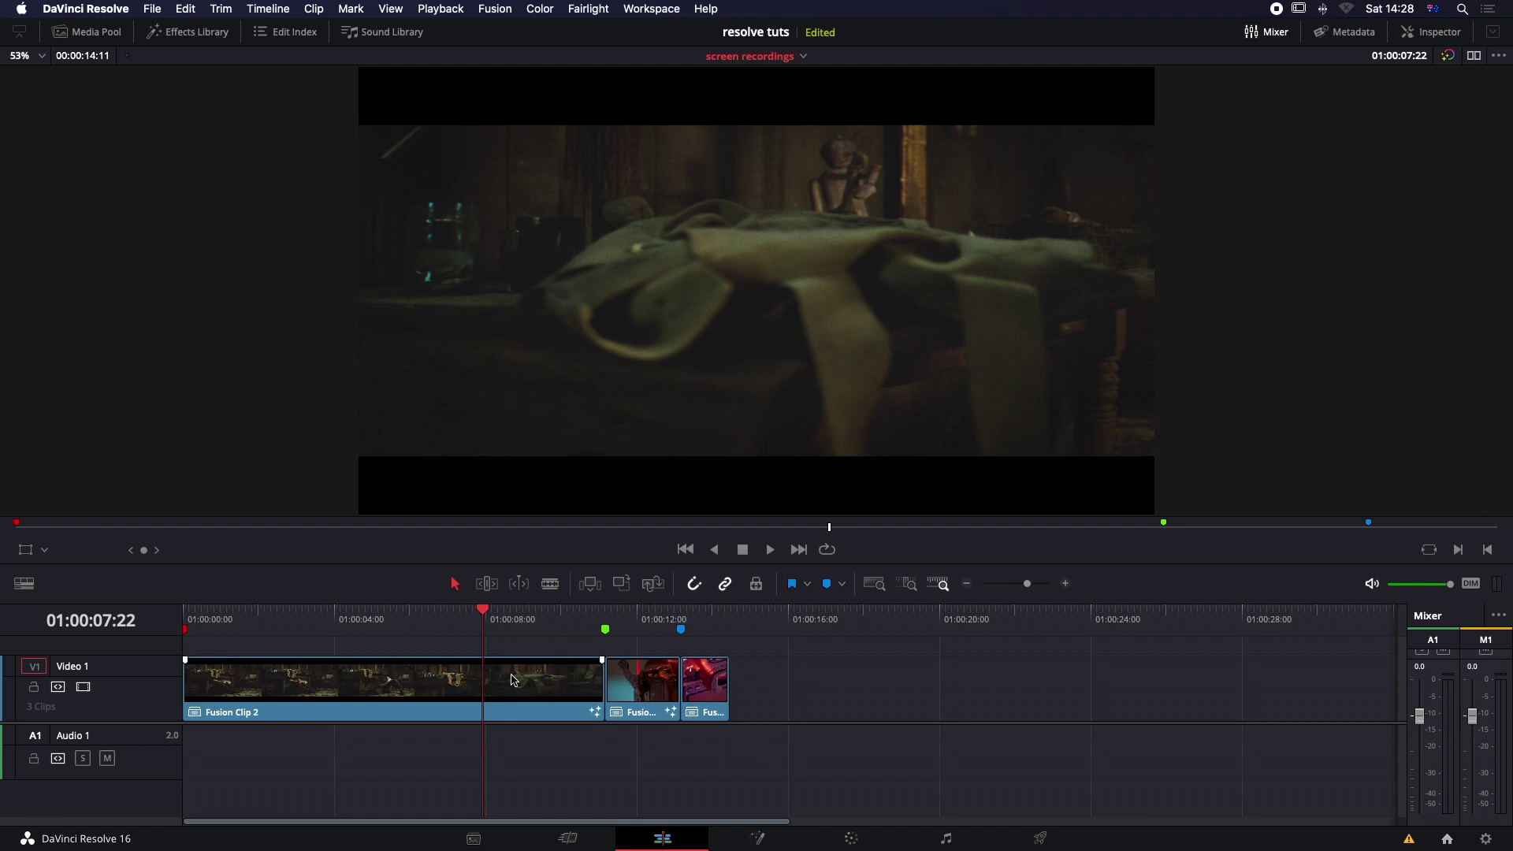
pyautogui.click(559, 687)
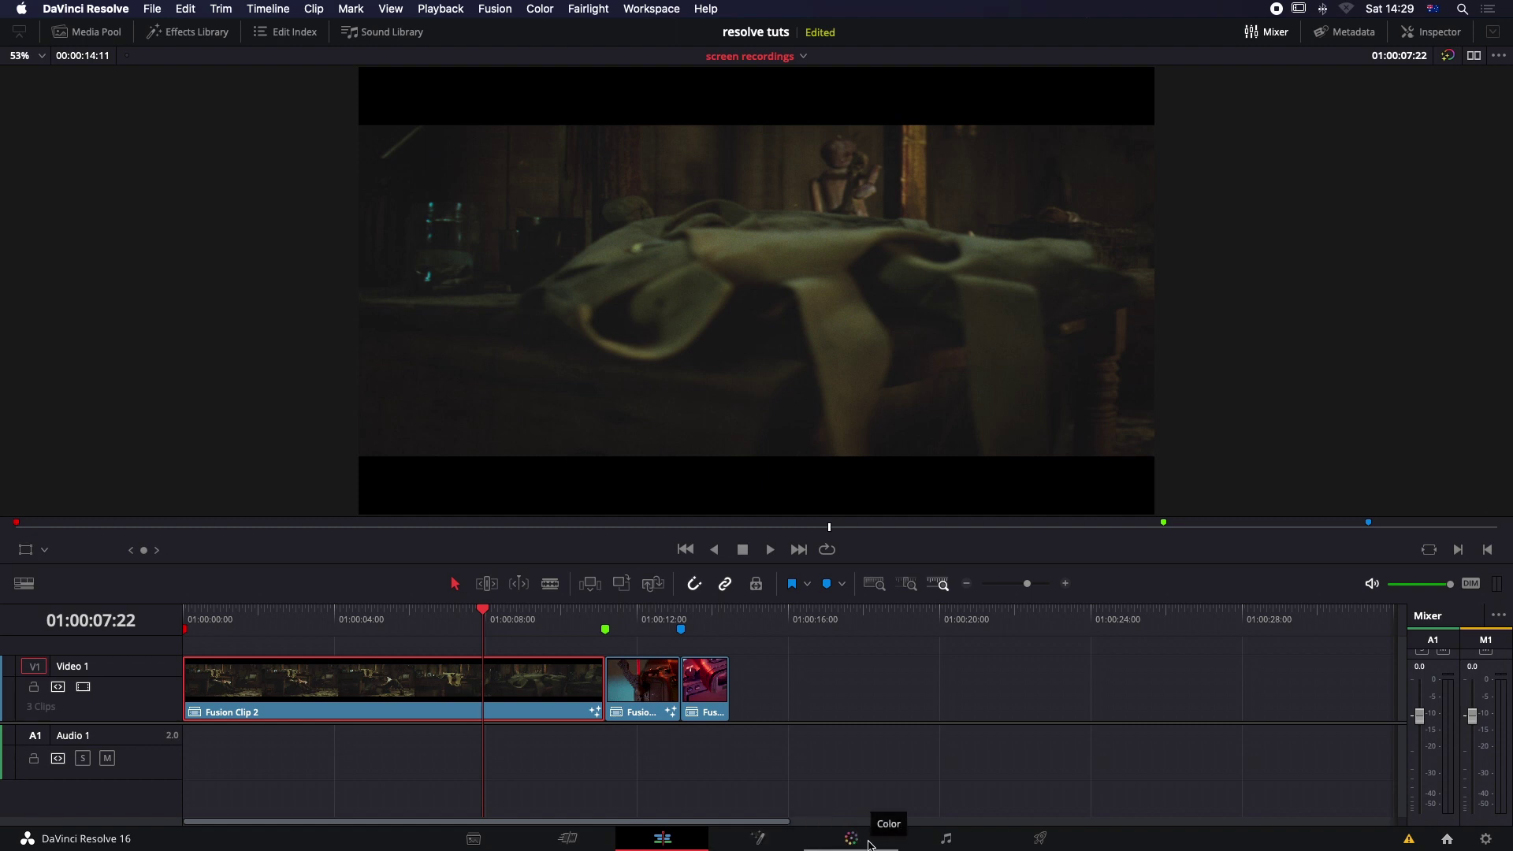
# Step: Switch to the Fusion page and enlarge the viewer by lowering the viewer/Nodes divider
pyautogui.click(757, 840)
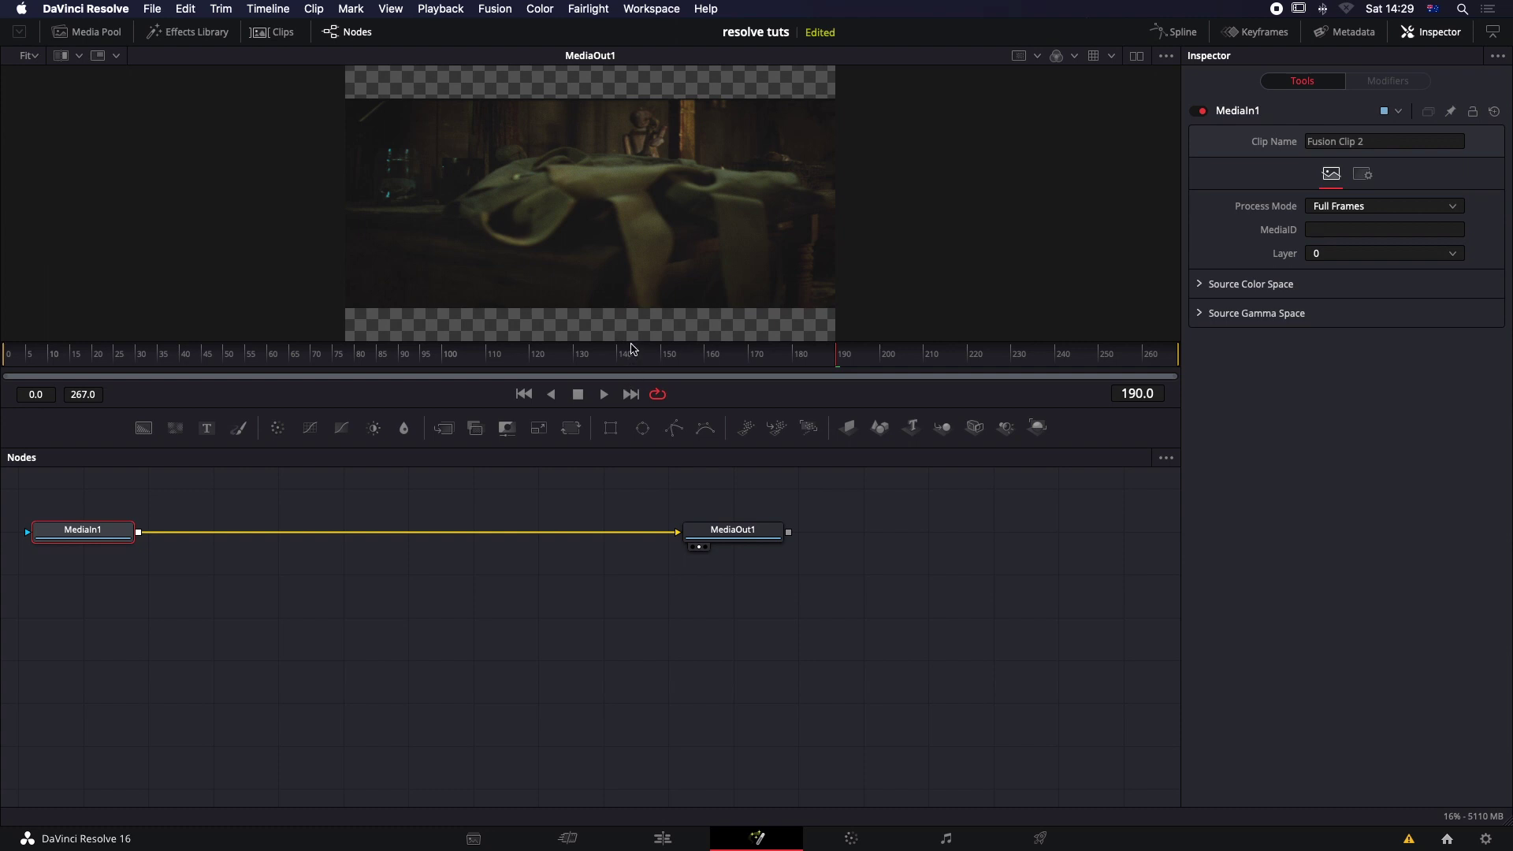
pyautogui.moveTo(631, 349); pyautogui.dragTo(635, 528)
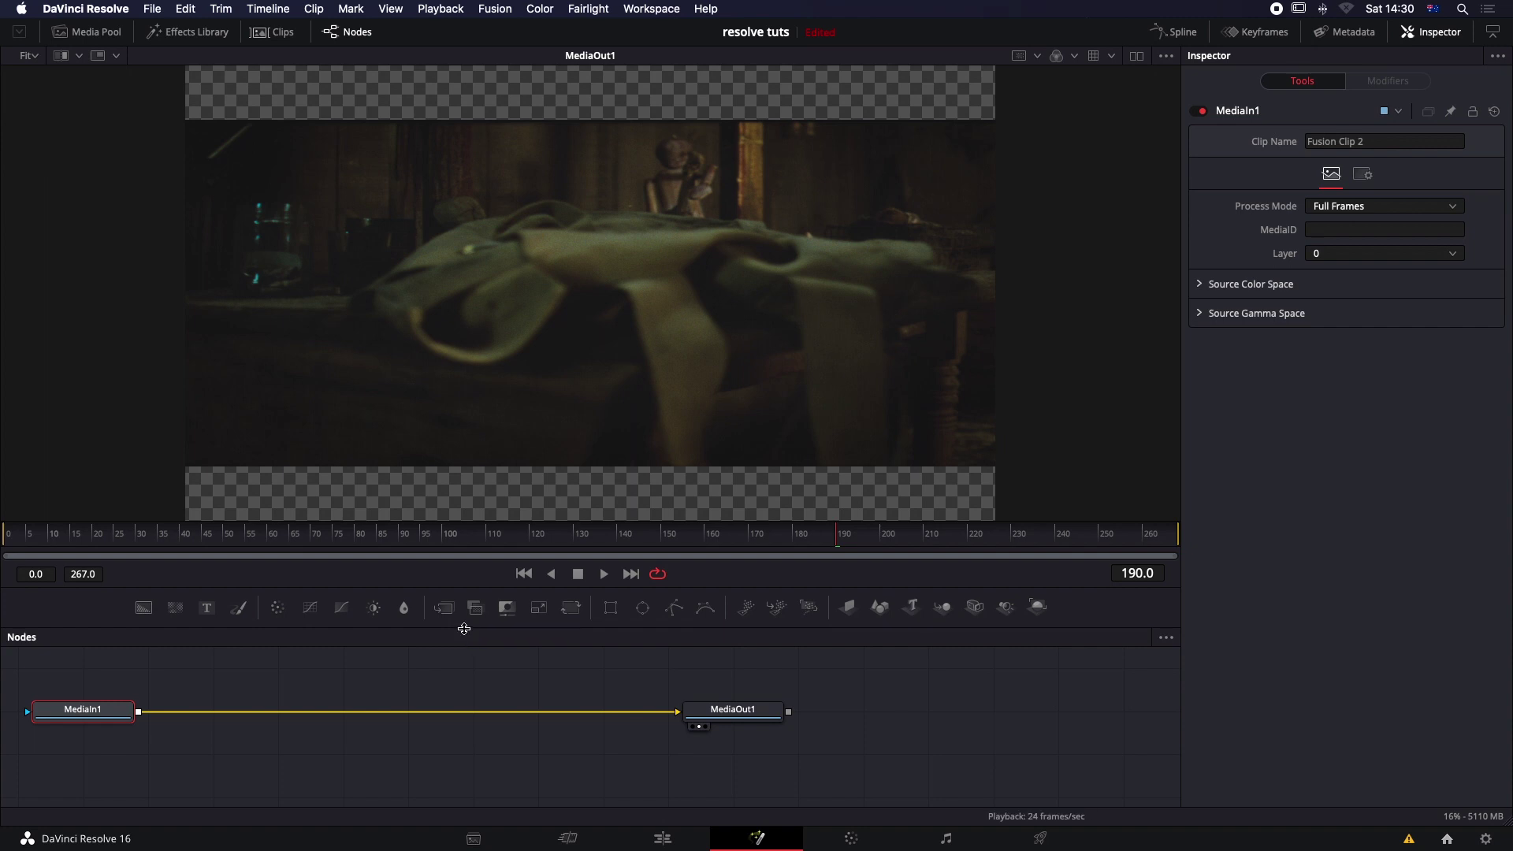
pyautogui.hotkey('shift', 'space')
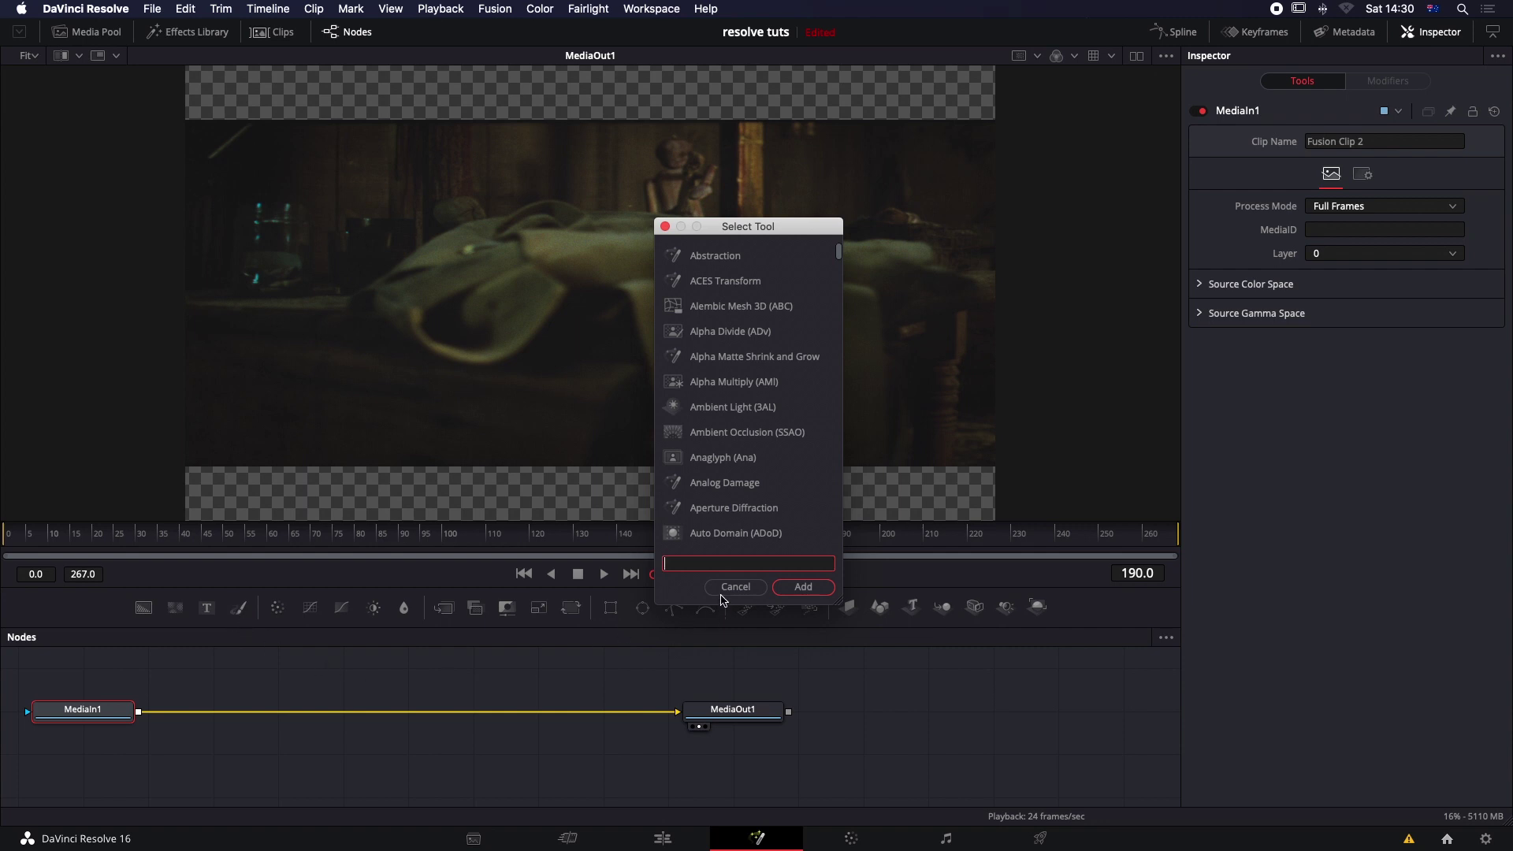
pyautogui.write('p')
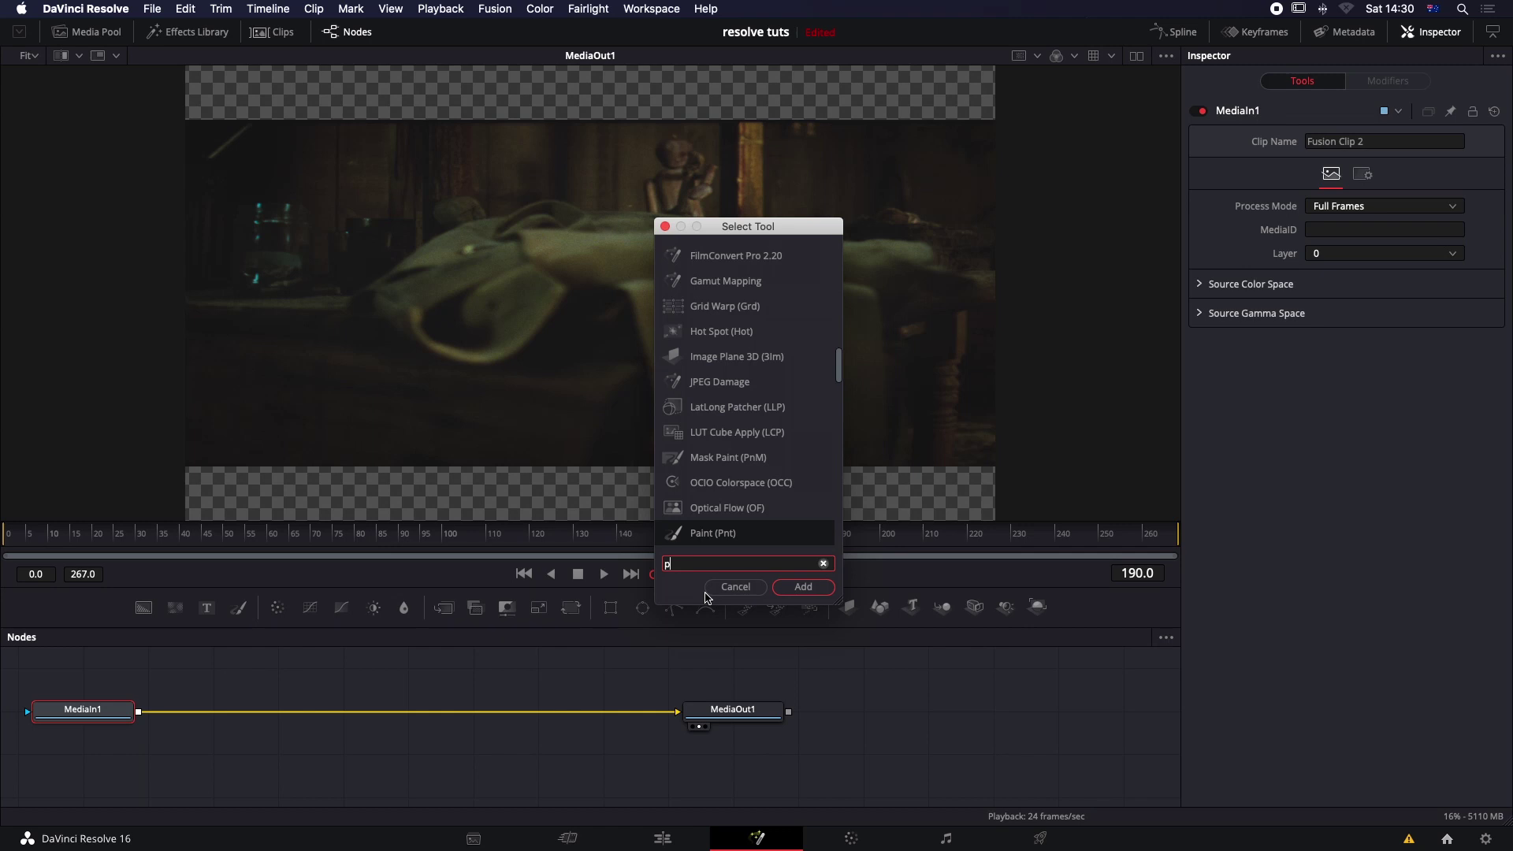
pyautogui.write('ai')
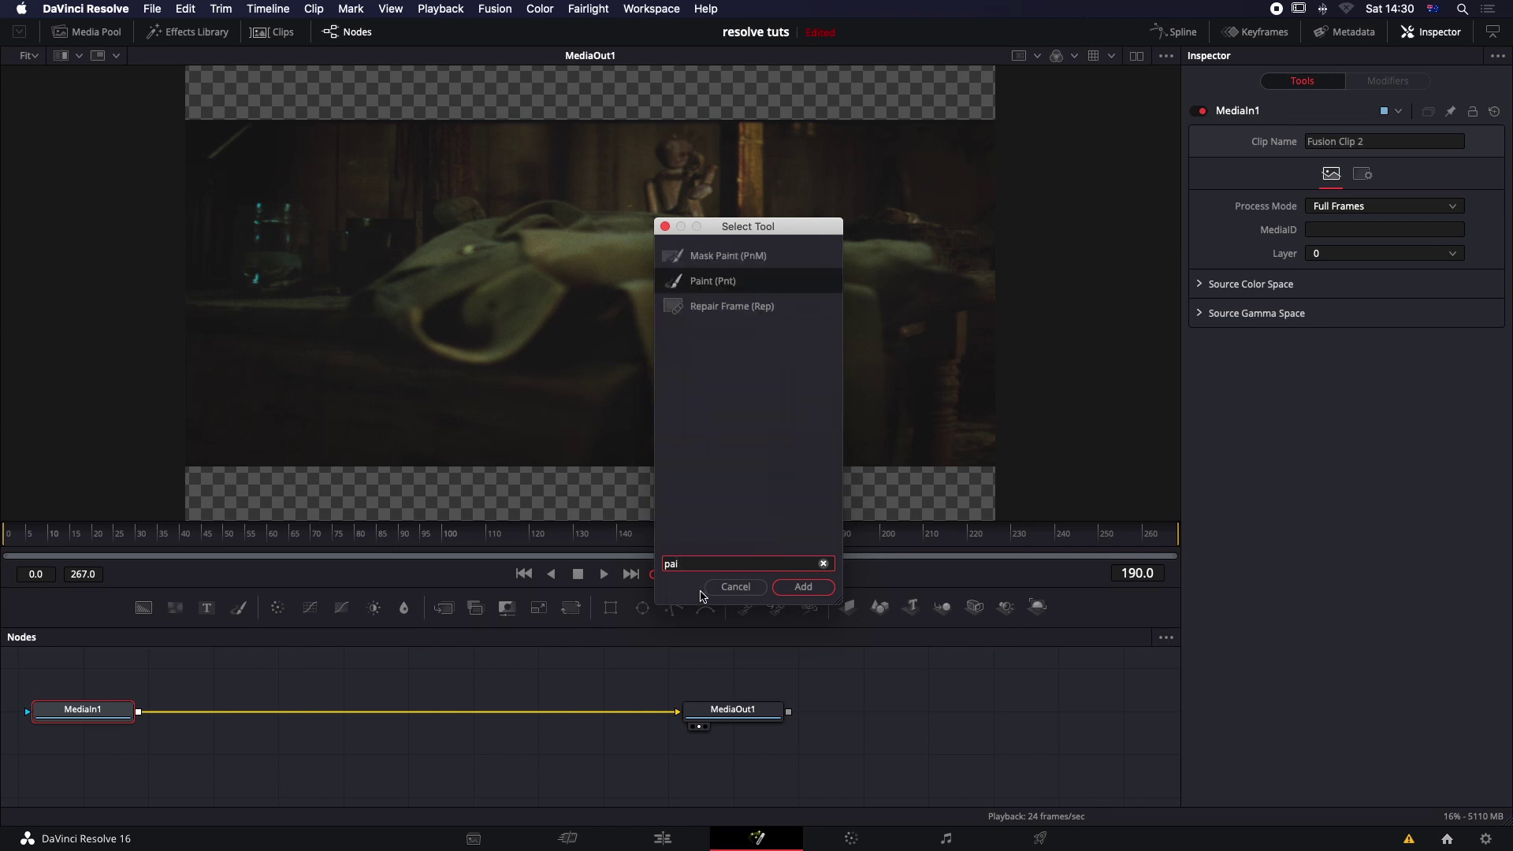
pyautogui.press('Escape')
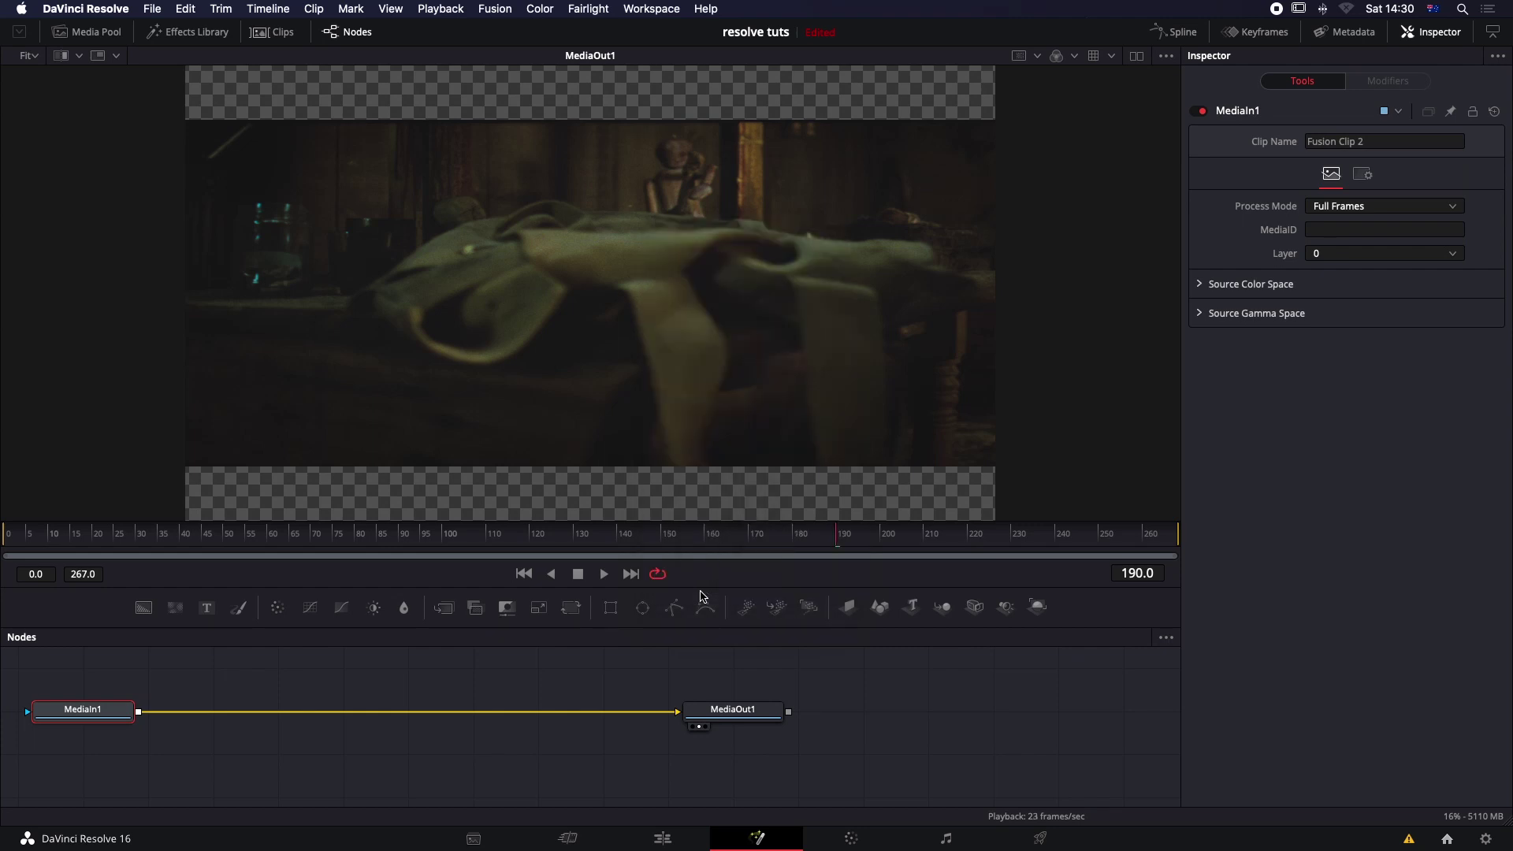
pyautogui.scroll(5, 622, 667)
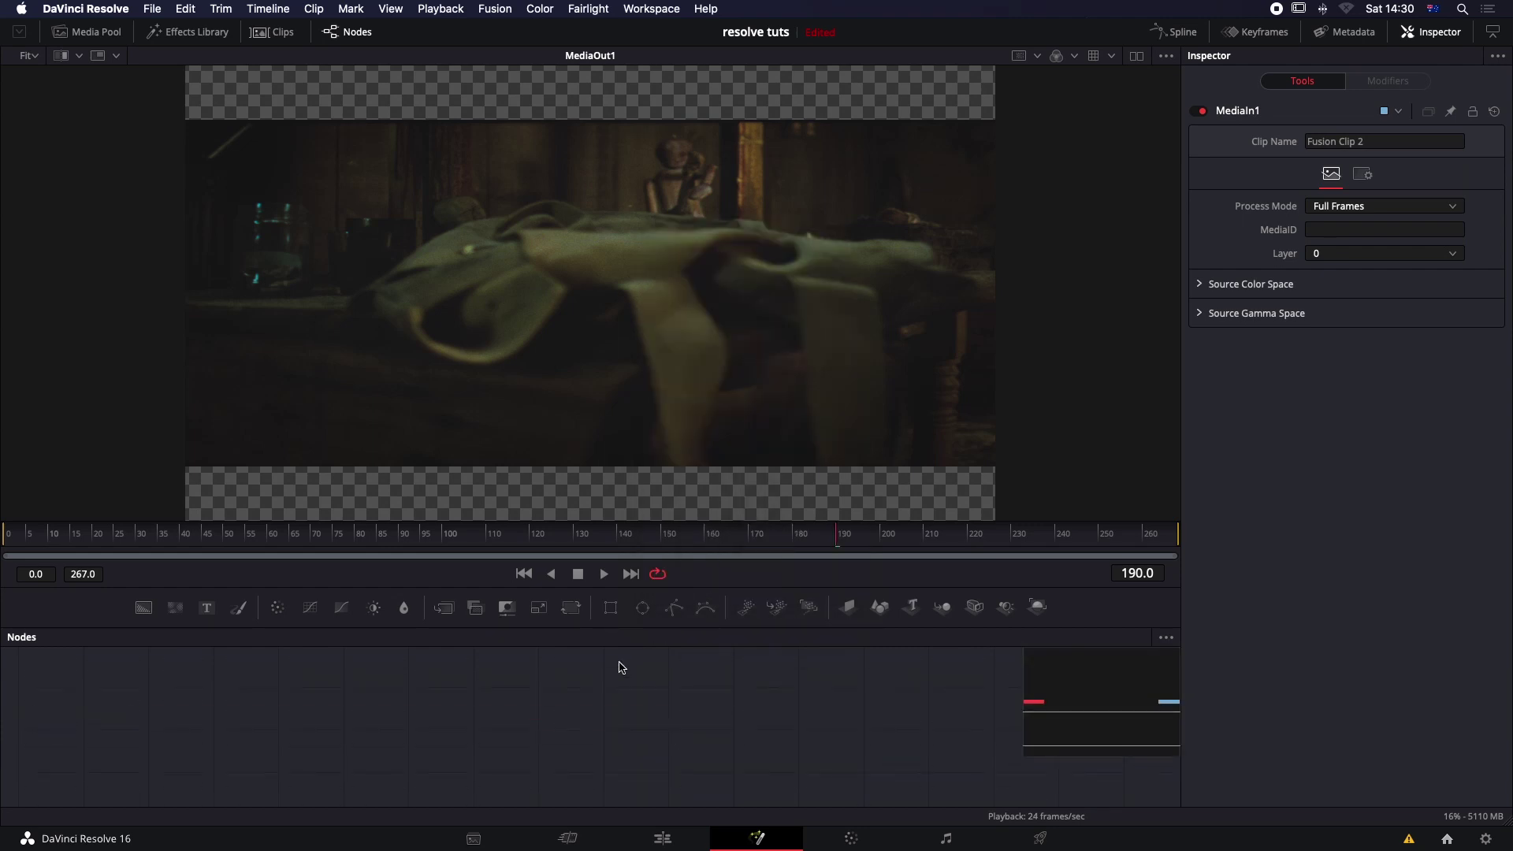
pyautogui.scroll(-5, 621, 668)
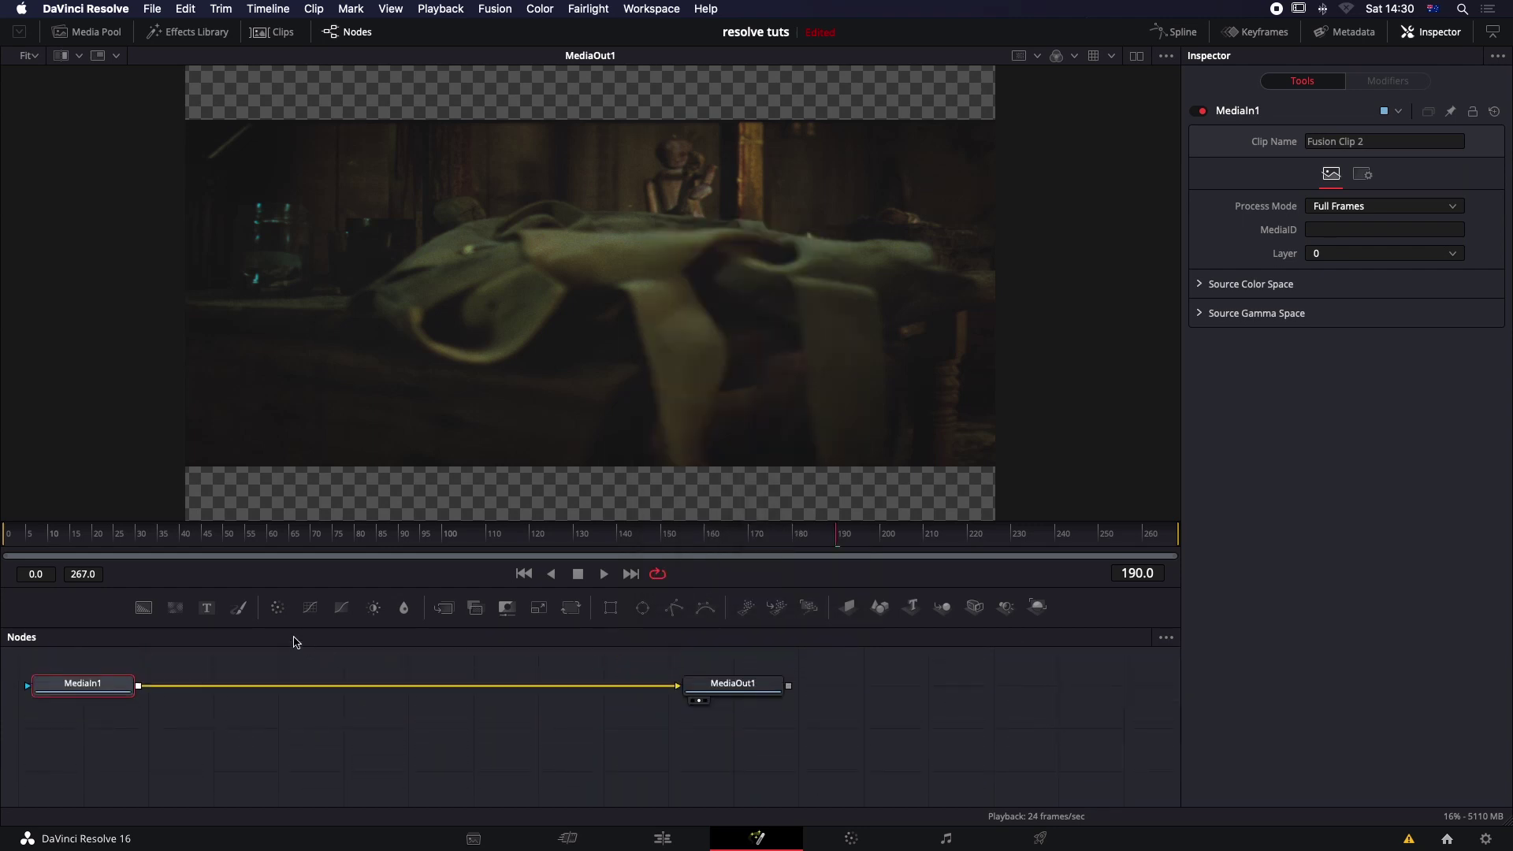
# Step: Insert a Paint1 node after MediaIn1, then select MediaIn1 to show its settings
pyautogui.click(238, 610)
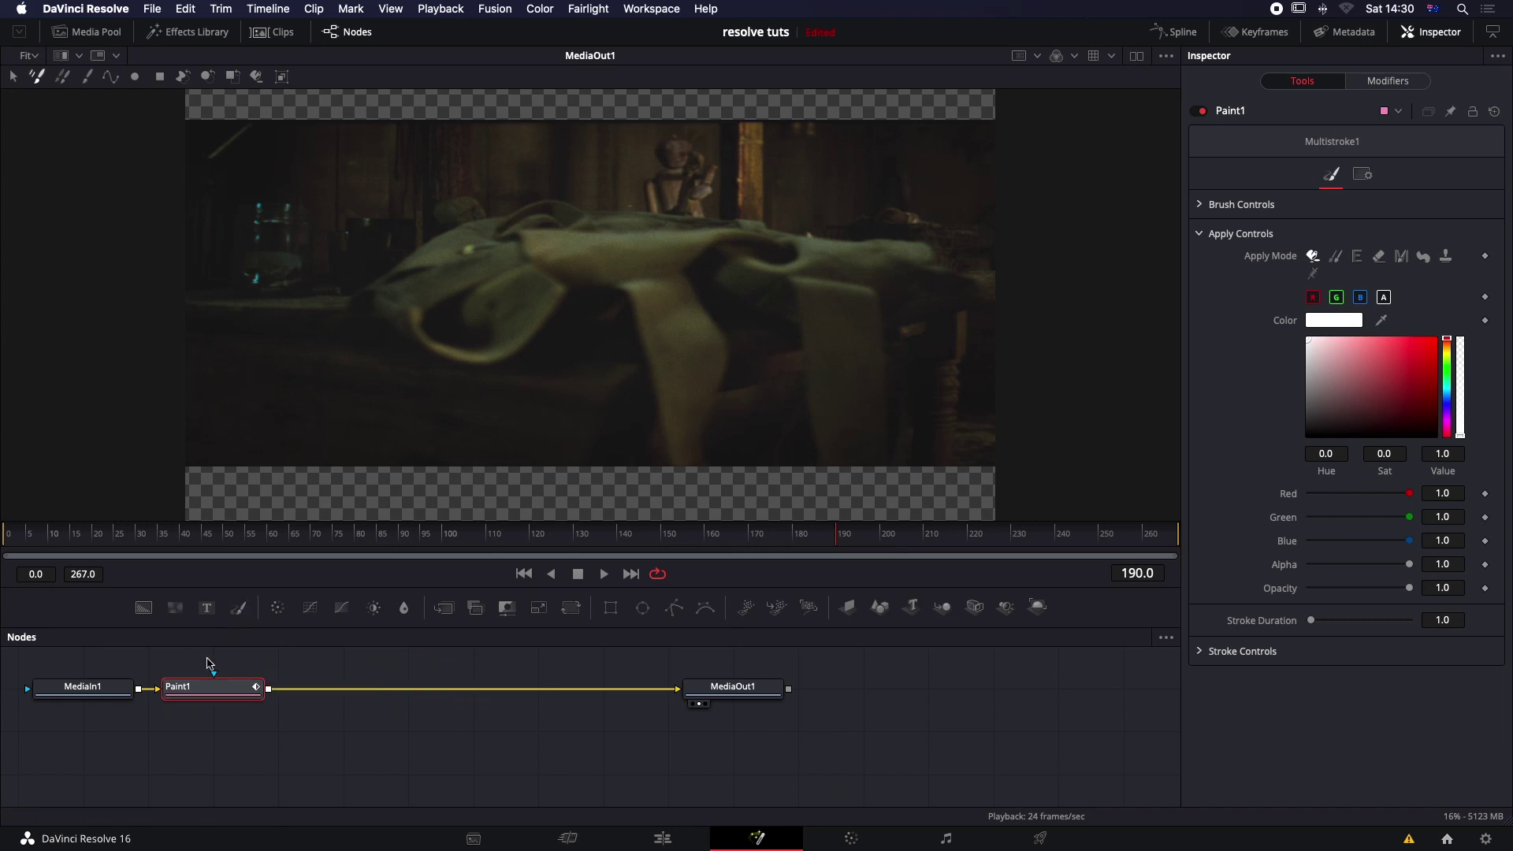
pyautogui.click(107, 693)
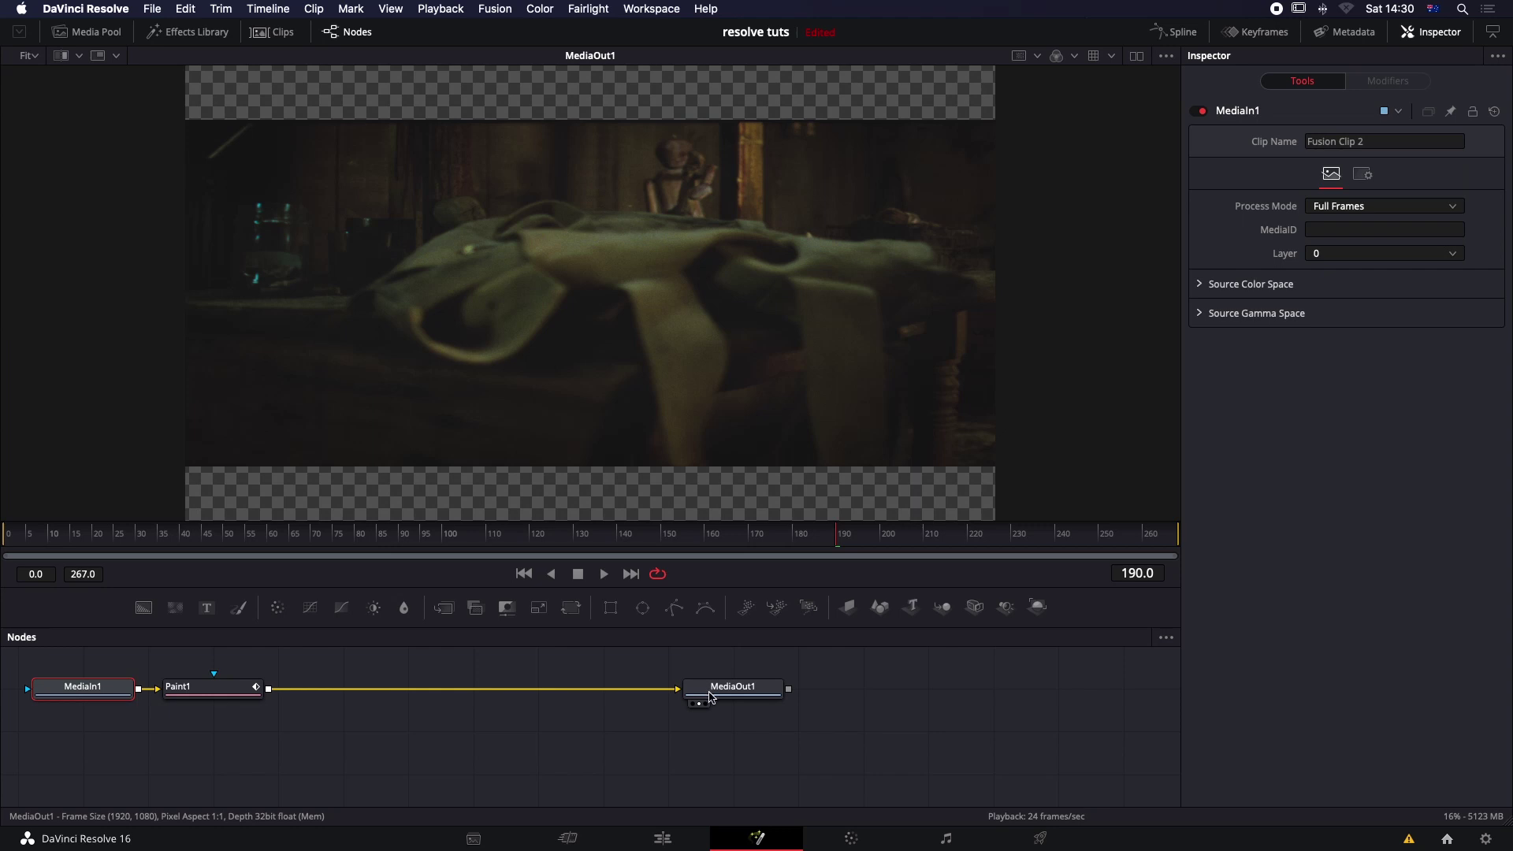
pyautogui.moveTo(709, 695)
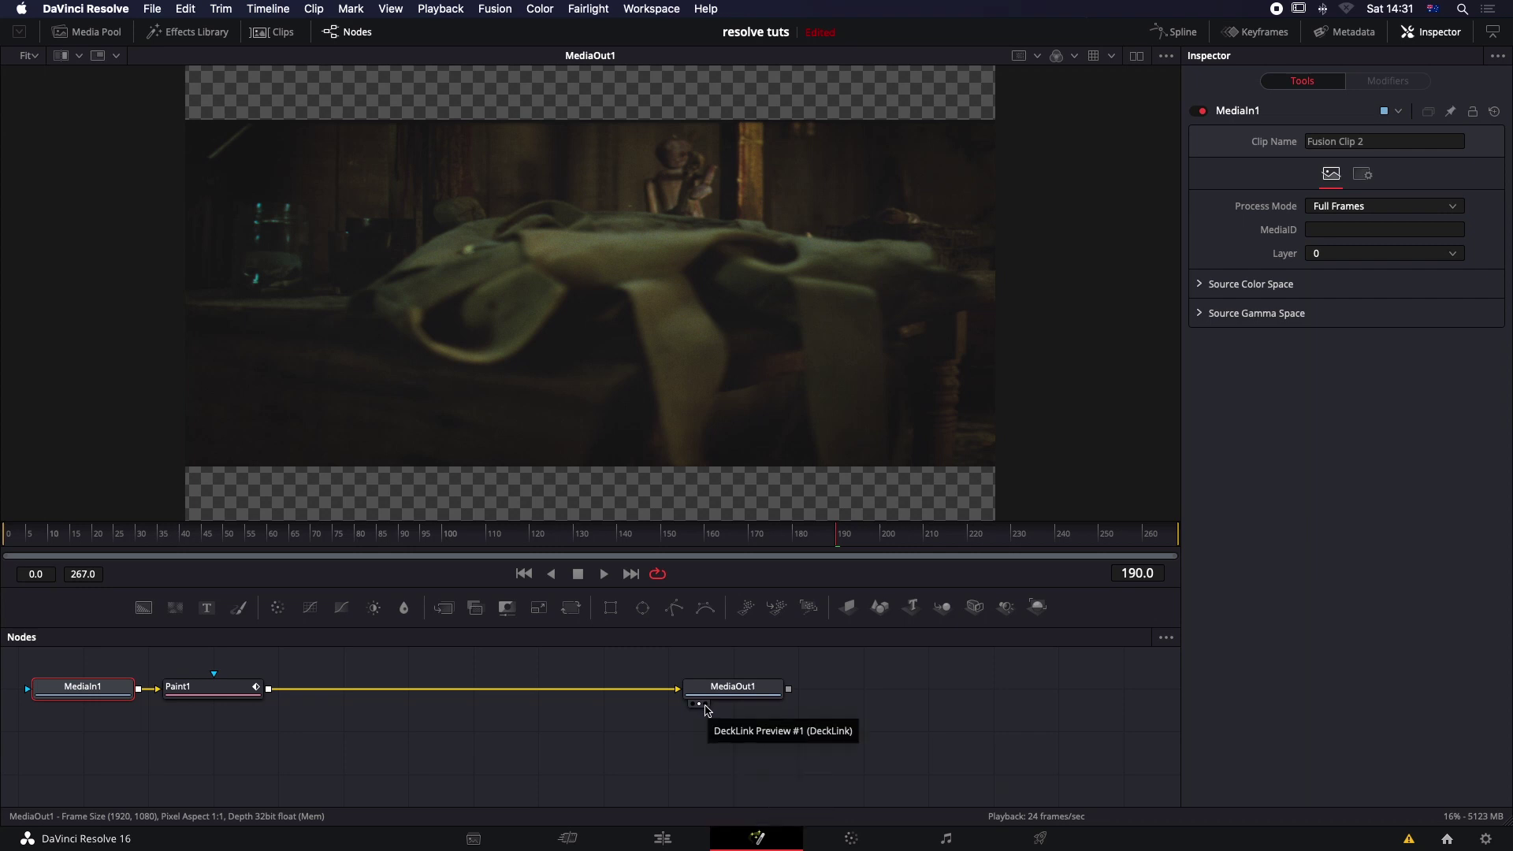
# Step: Split into dual viewers: MediaIn1 in the left viewer, MediaOut1 in the right
pyautogui.click(1136, 57)
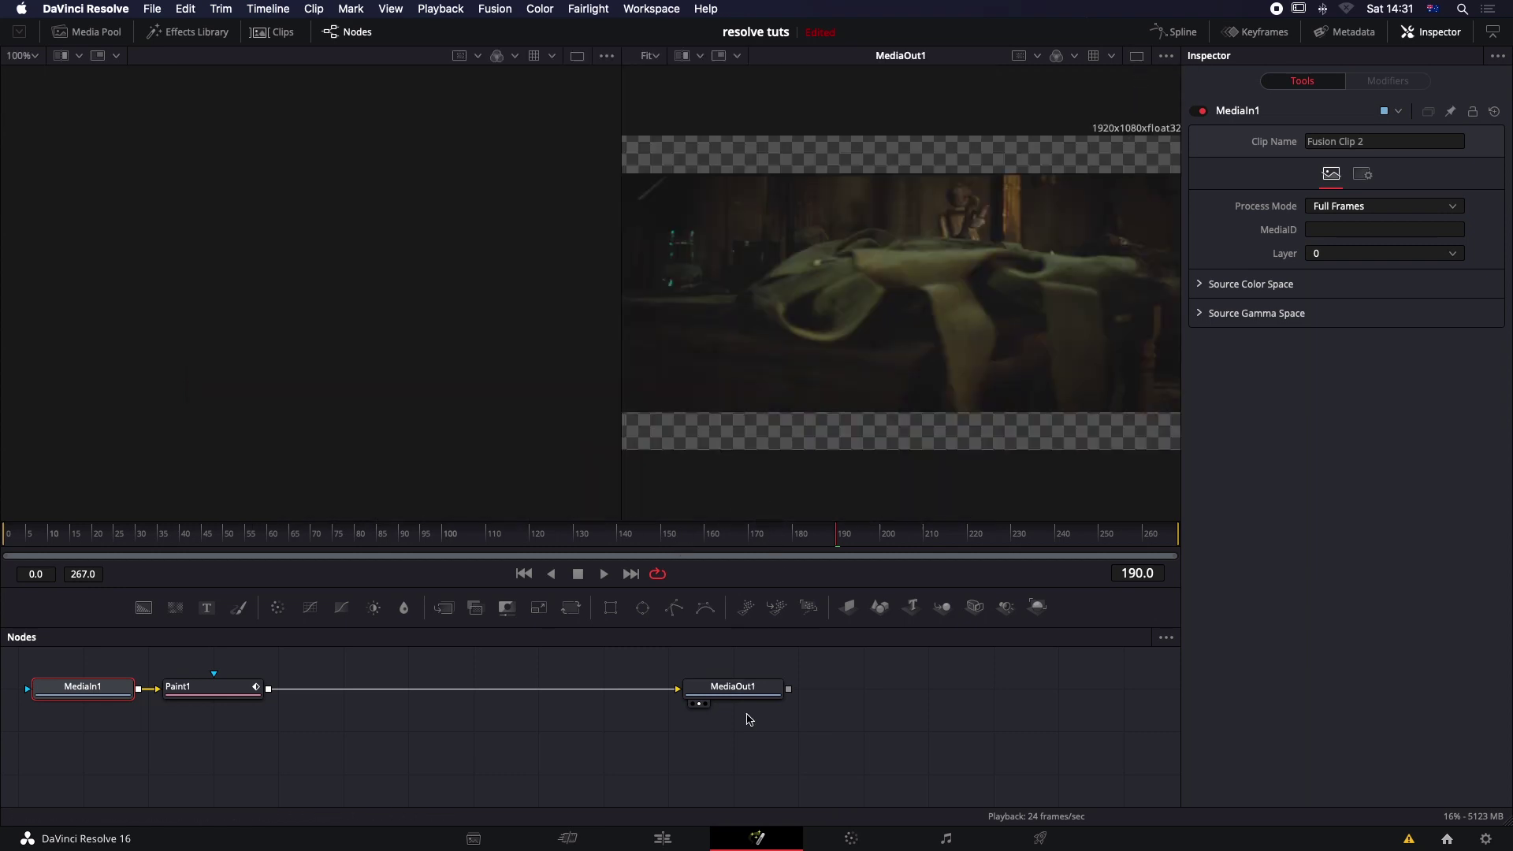
pyautogui.click(704, 706)
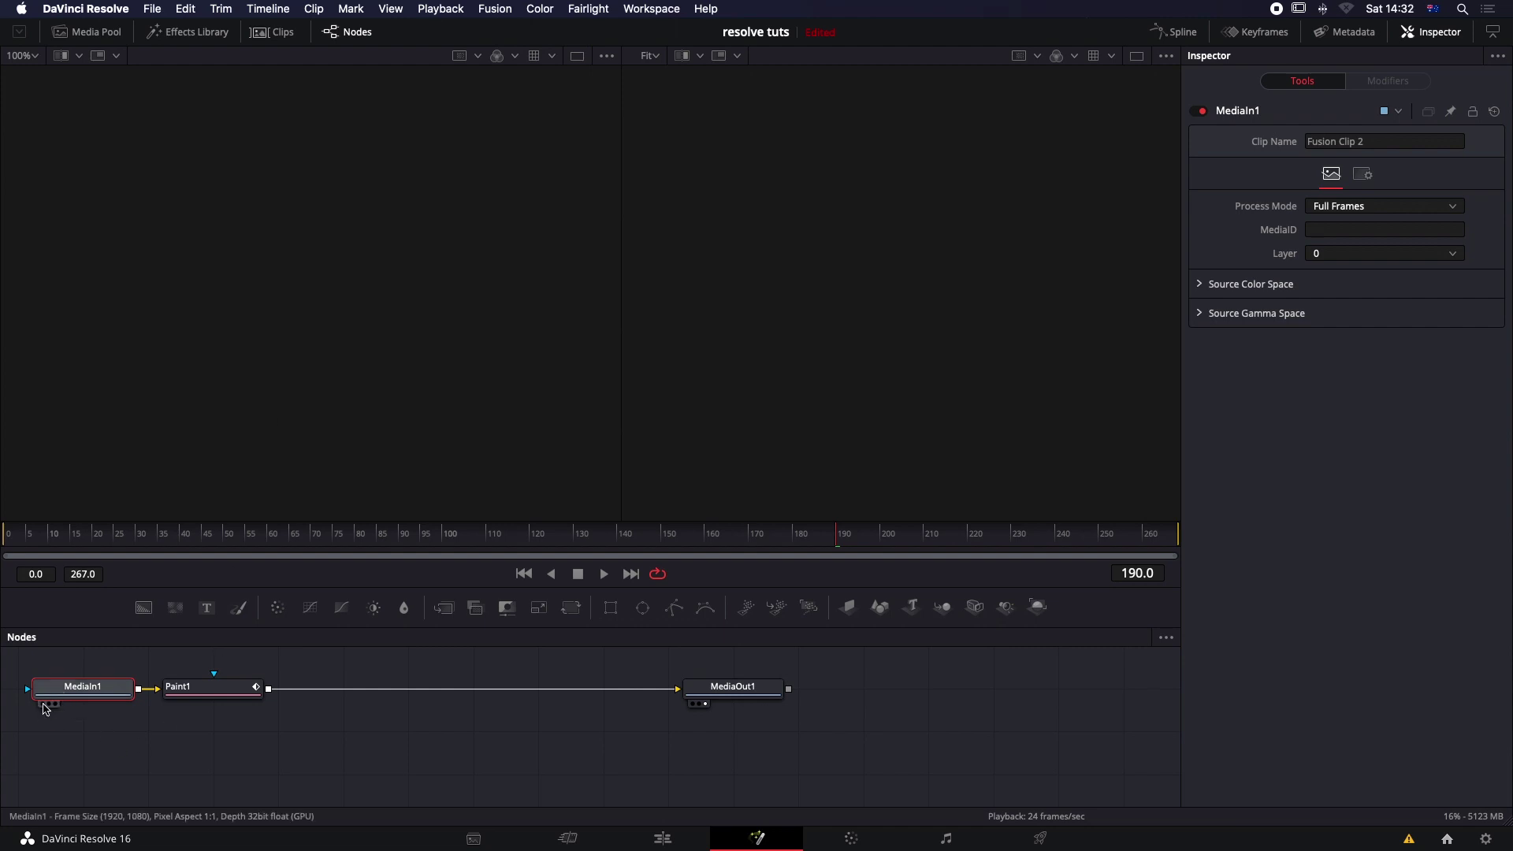
pyautogui.click(43, 705)
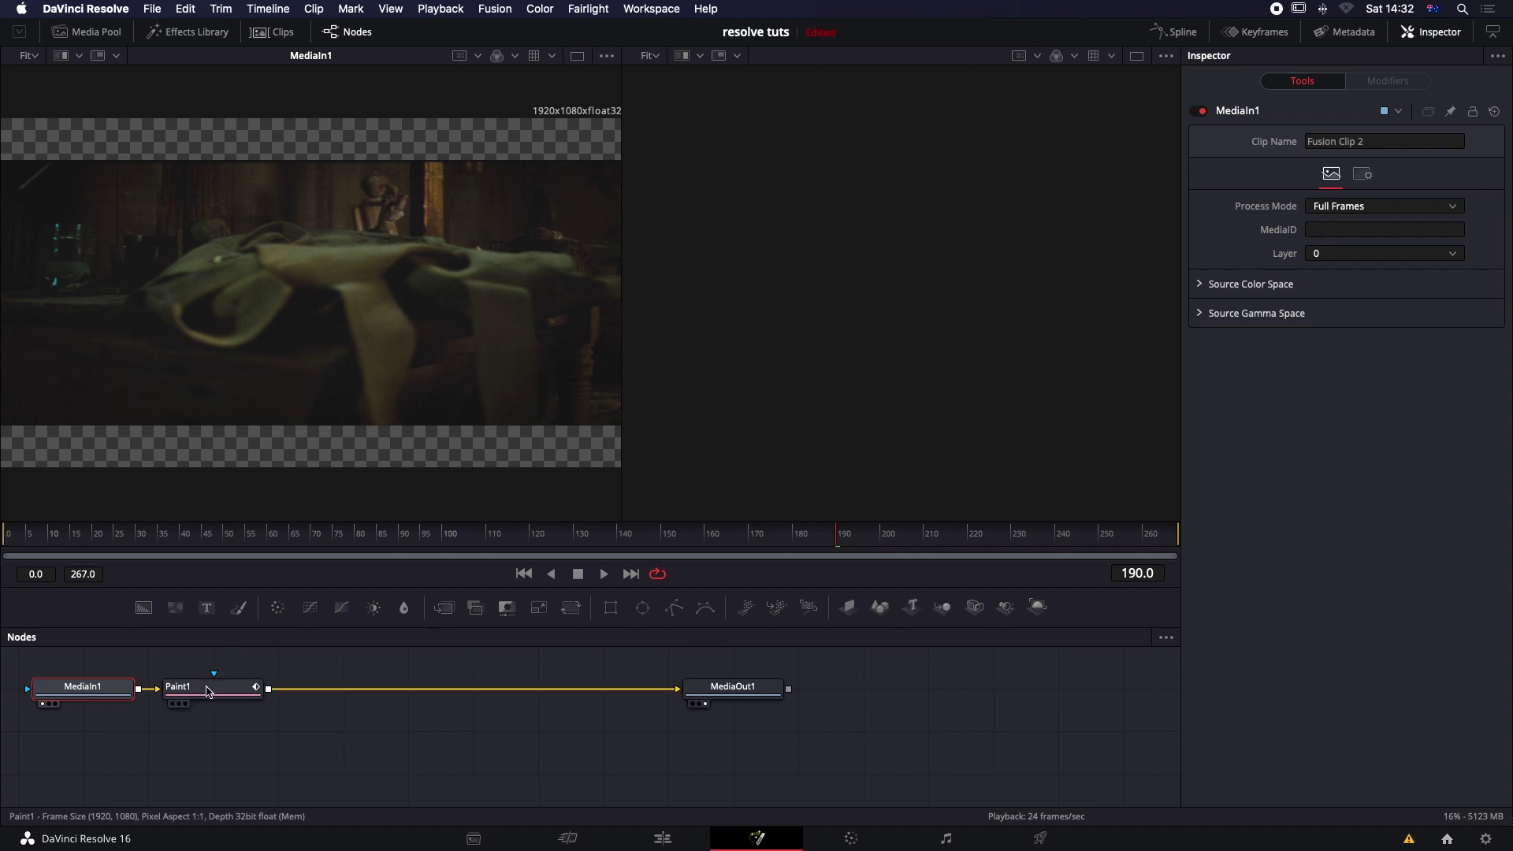
pyautogui.click(200, 692)
pyautogui.click(179, 705)
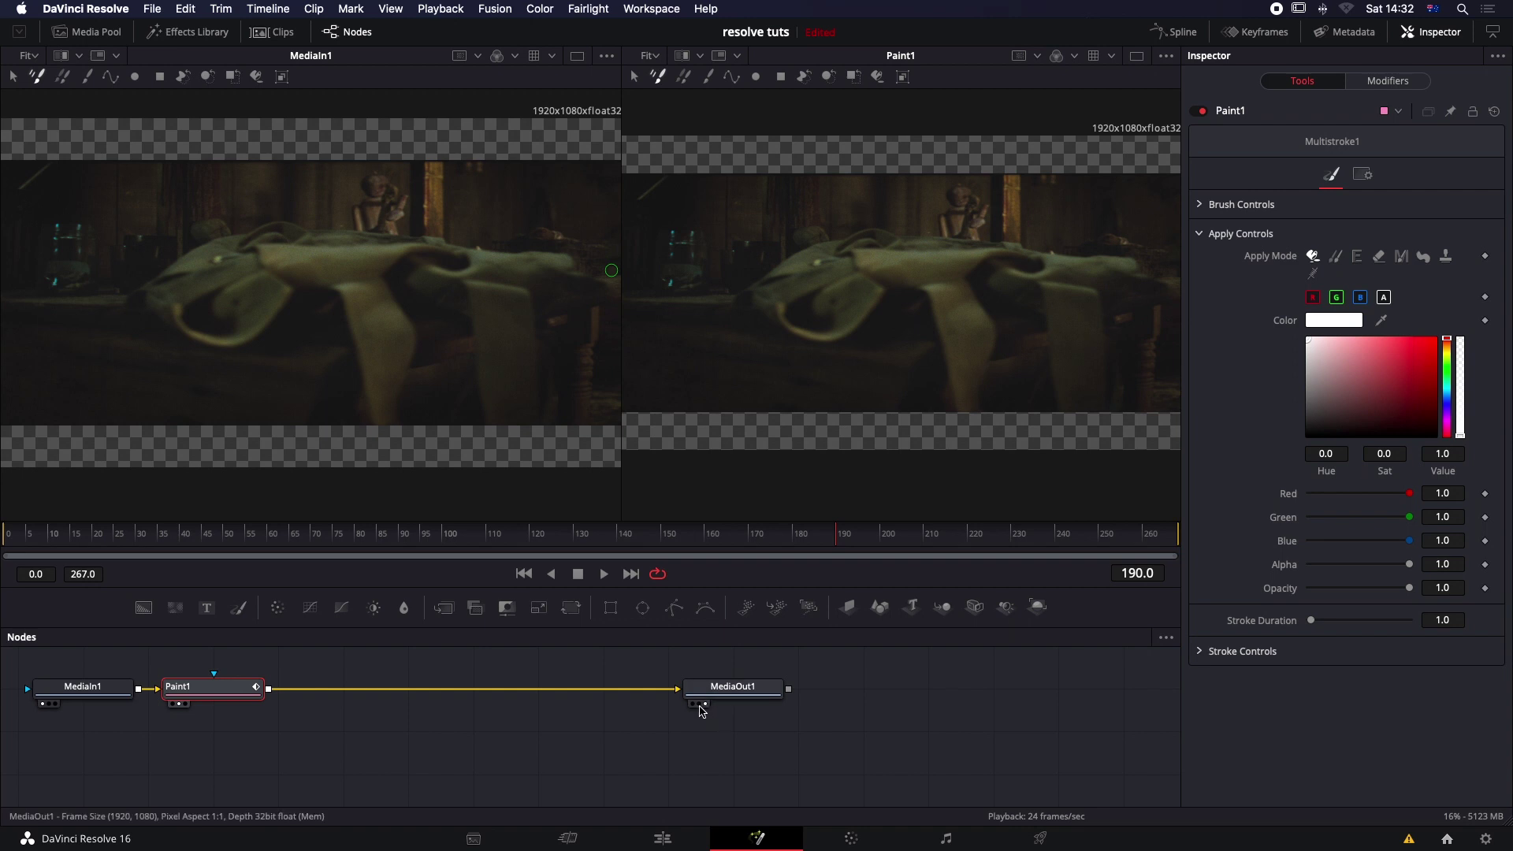
pyautogui.moveTo(700, 712)
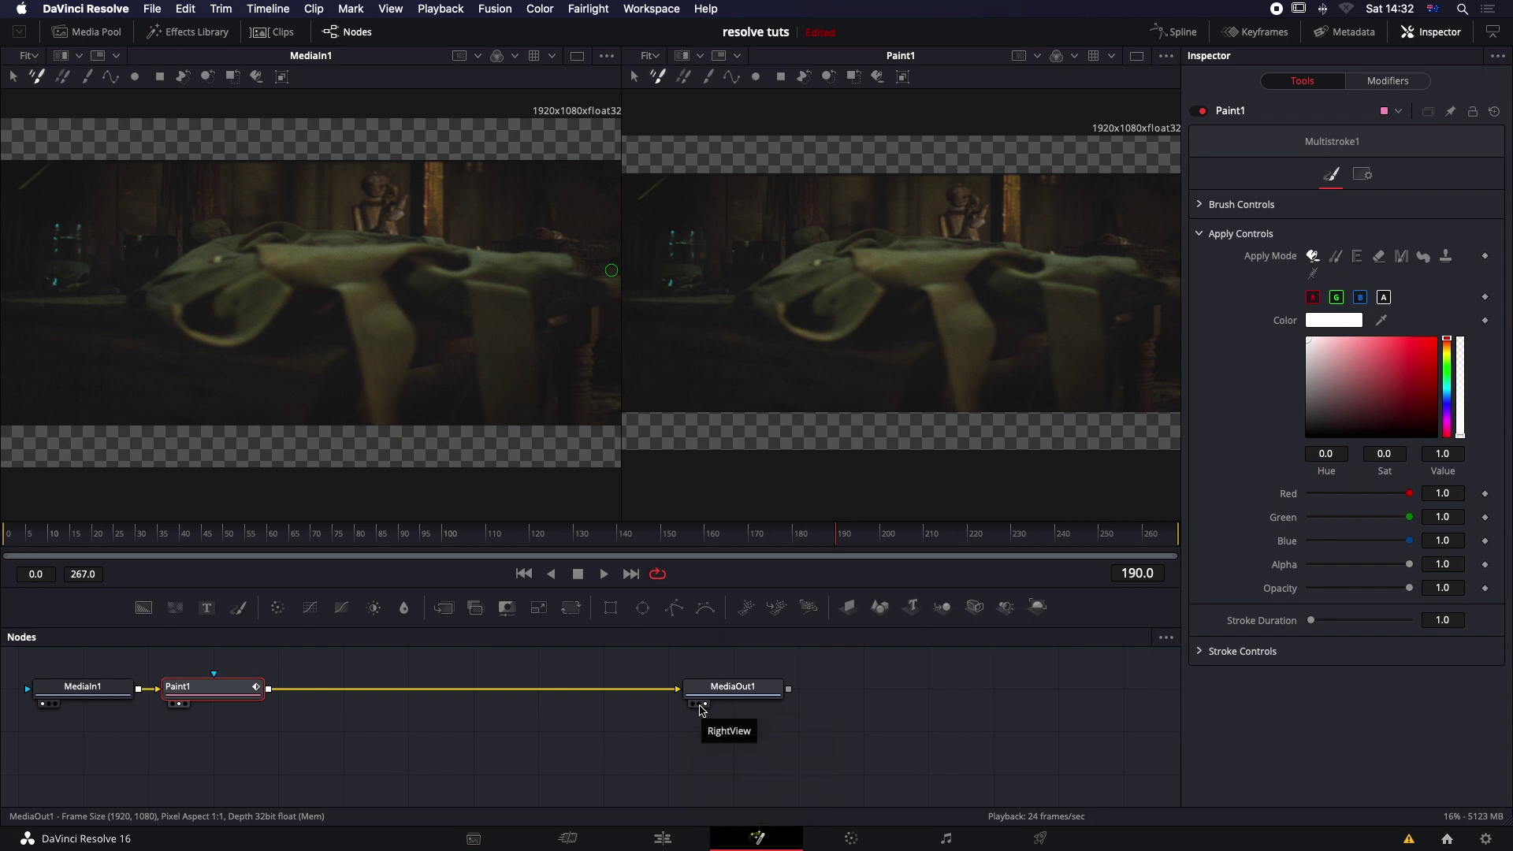
pyautogui.click(700, 706)
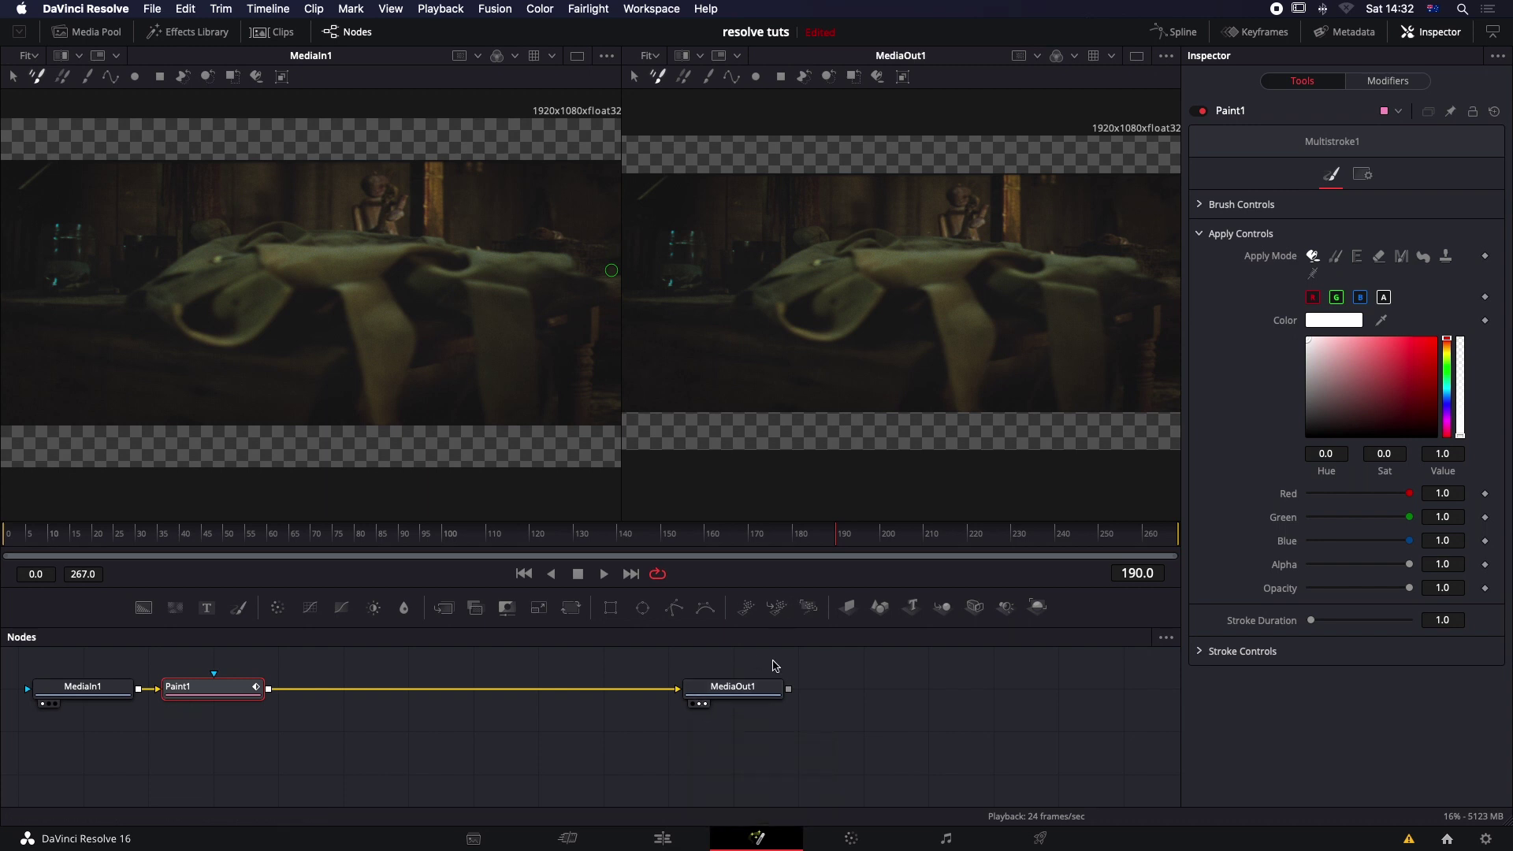
# Step: Return to a single large MediaOut1 viewer and step forward one frame
pyautogui.click(1137, 58)
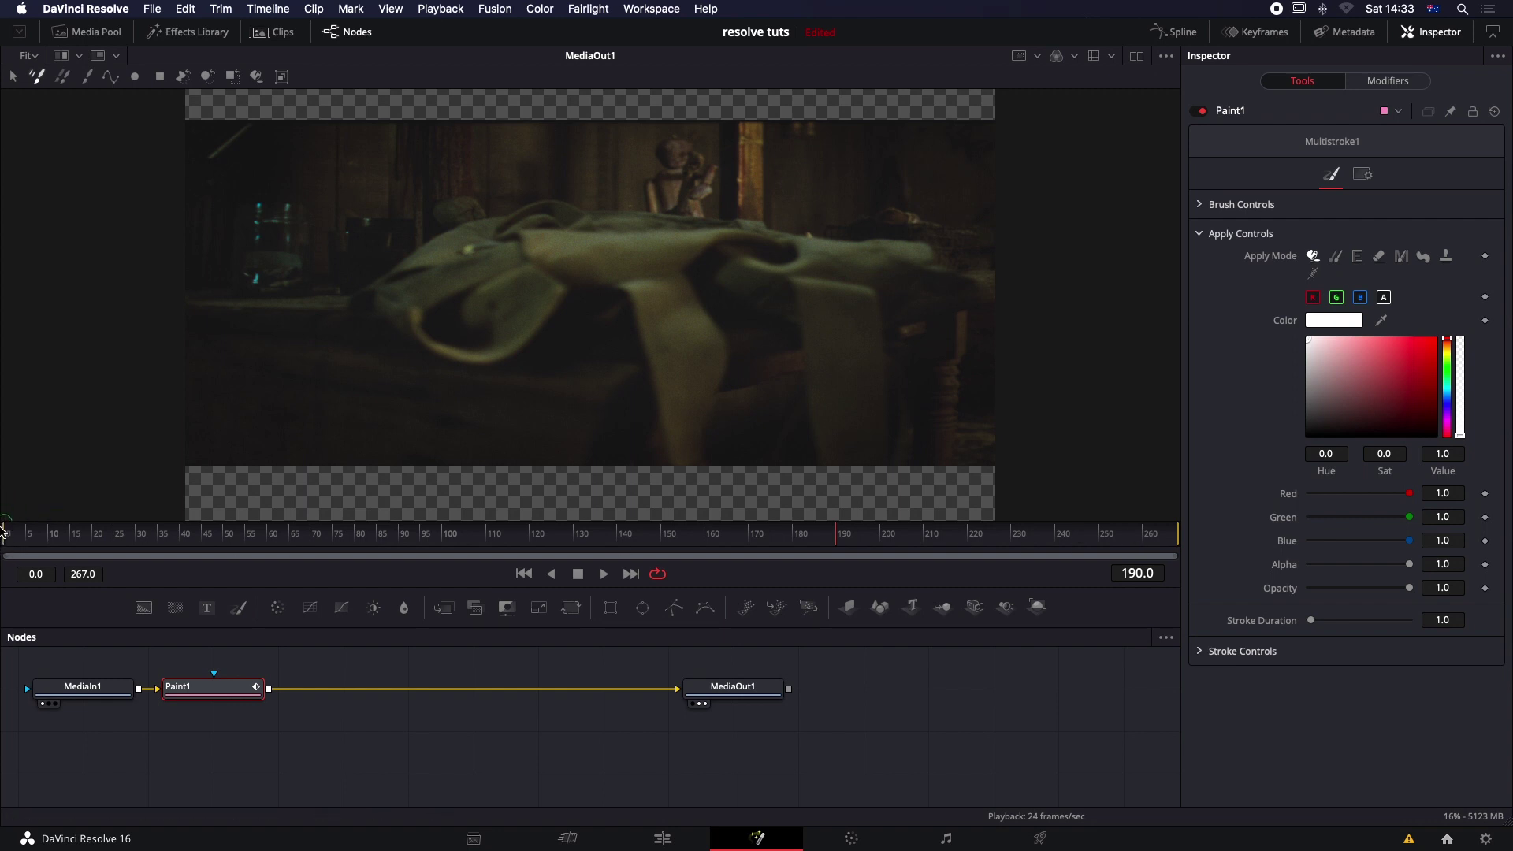
pyautogui.press('Right')
pyautogui.press('Right')
pyautogui.press('Right')
pyautogui.press('Right')
pyautogui.press('Right')
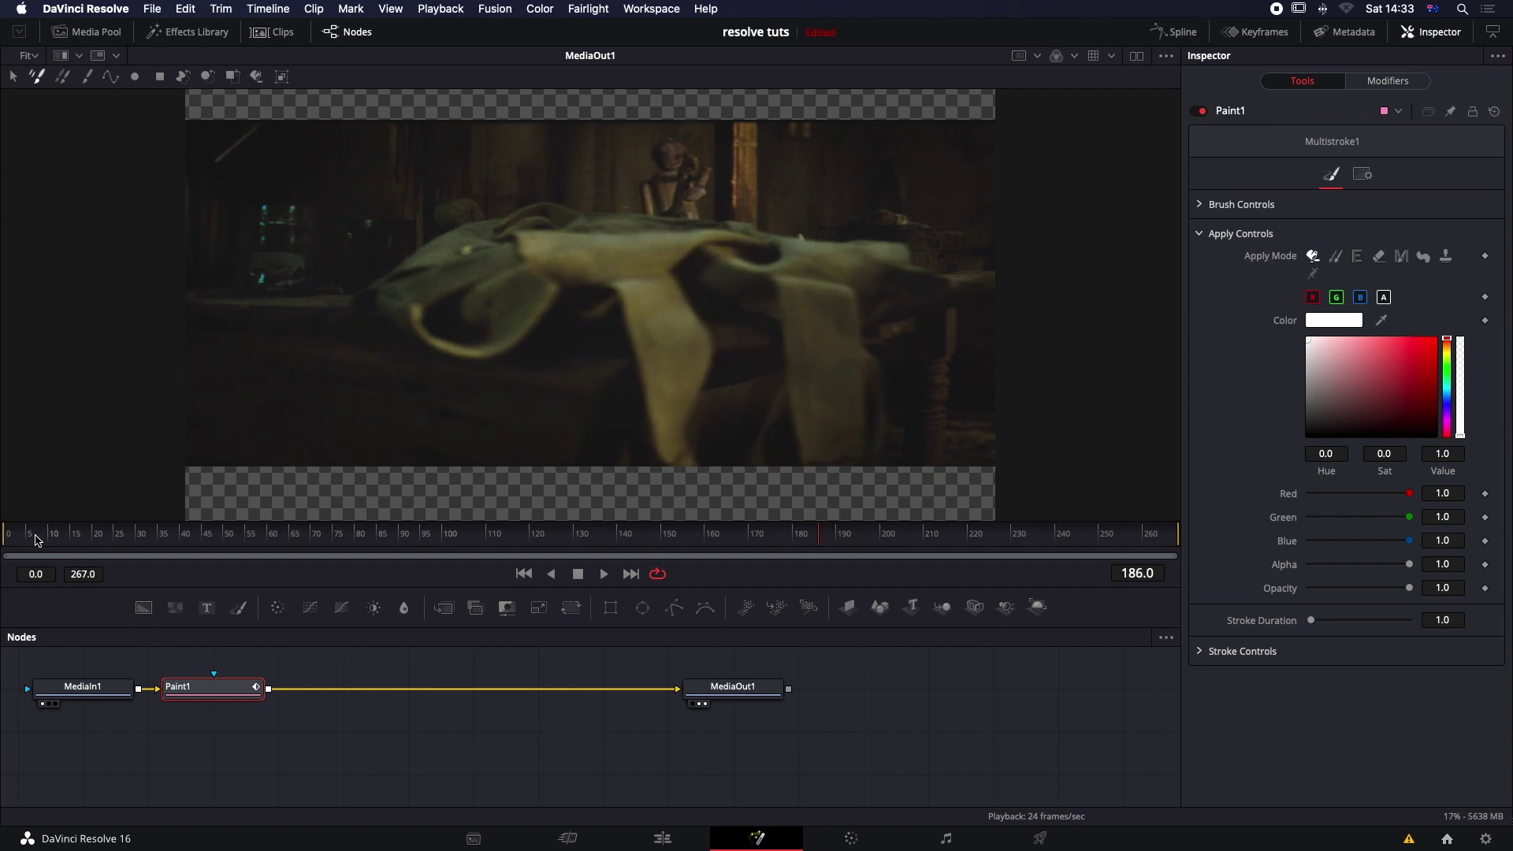
# Step: Jump to the clip's first frame and play it through to spot dust specks
pyautogui.click(2, 534)
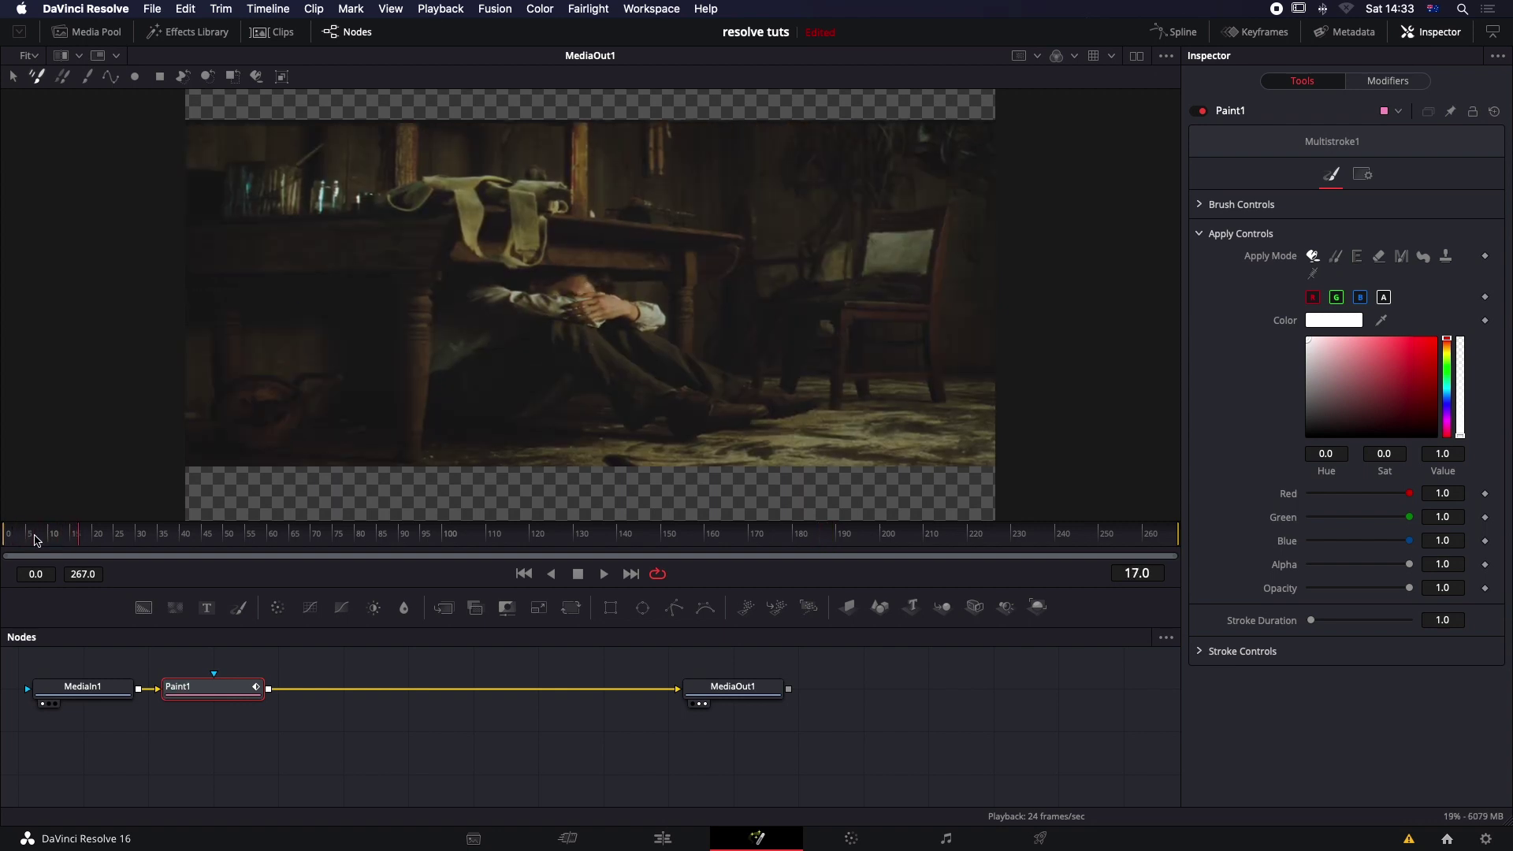
pyautogui.press('Left')
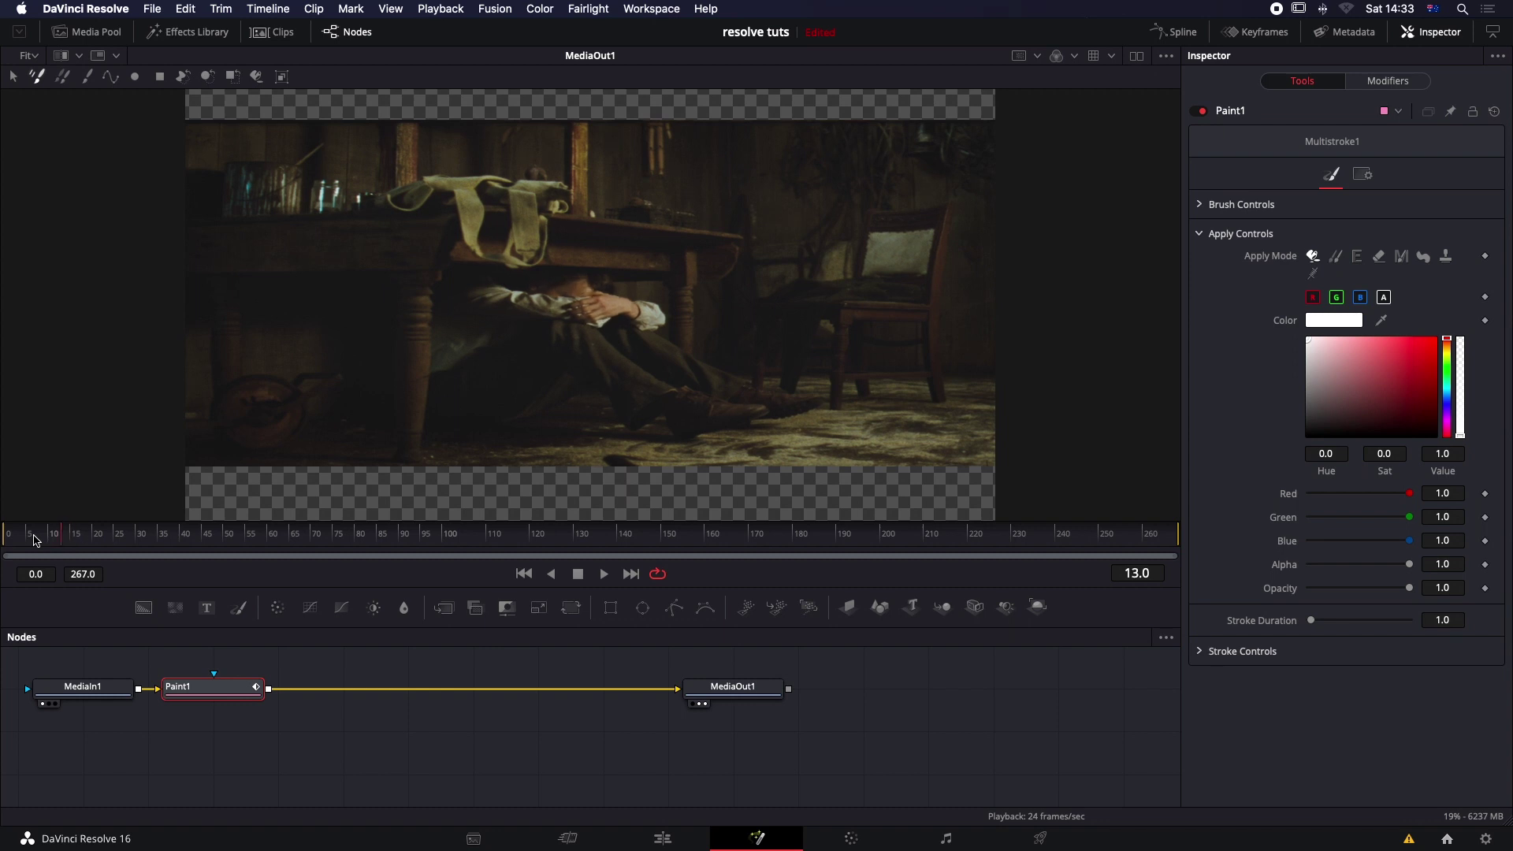
pyautogui.press('space')
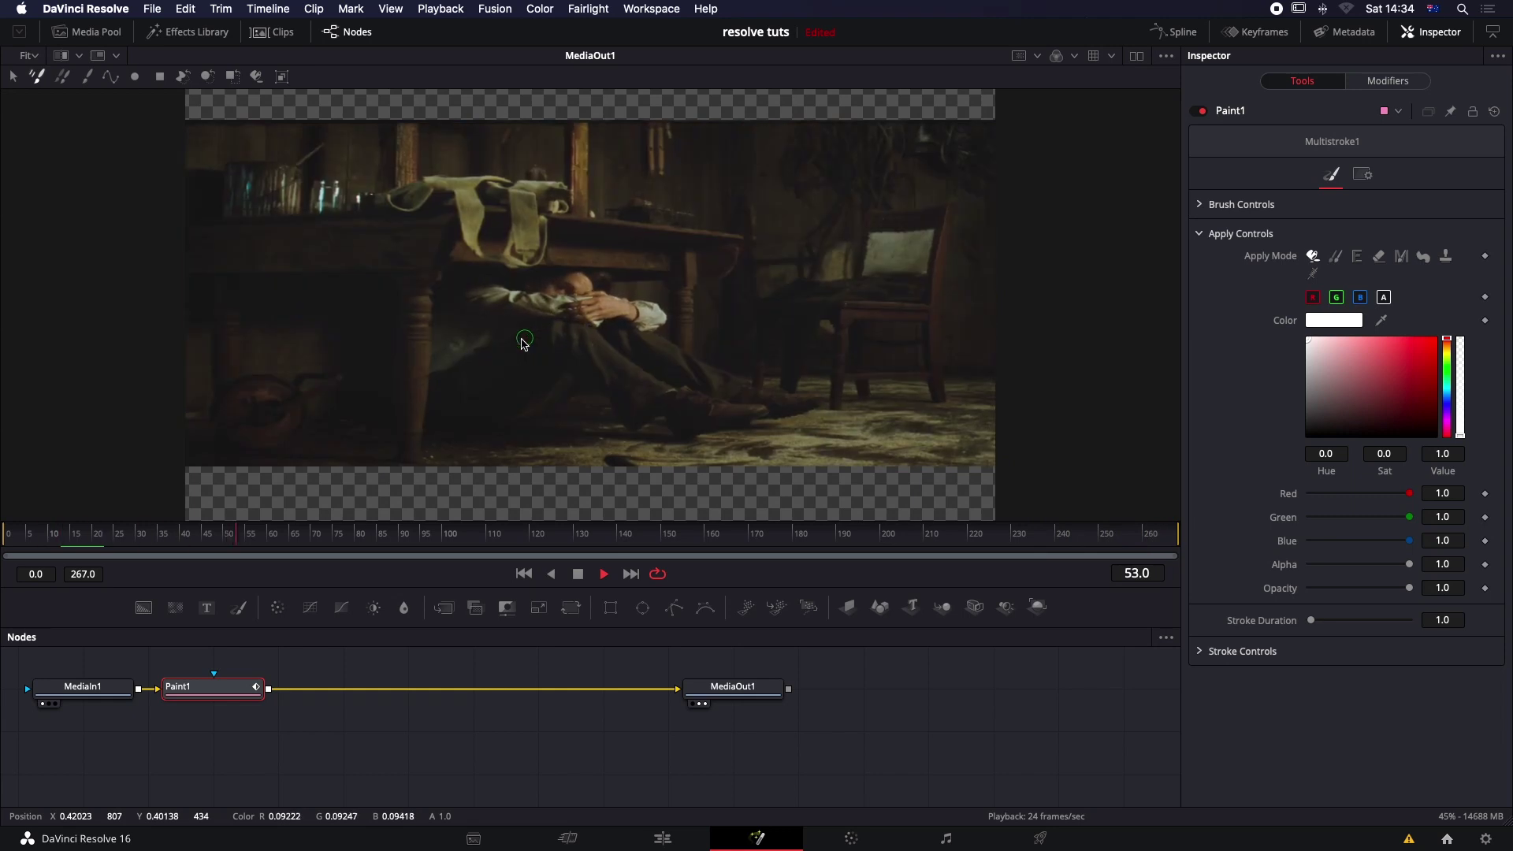
# Step: Stop playback and drag the playhead back to frame 4
pyautogui.press('space')
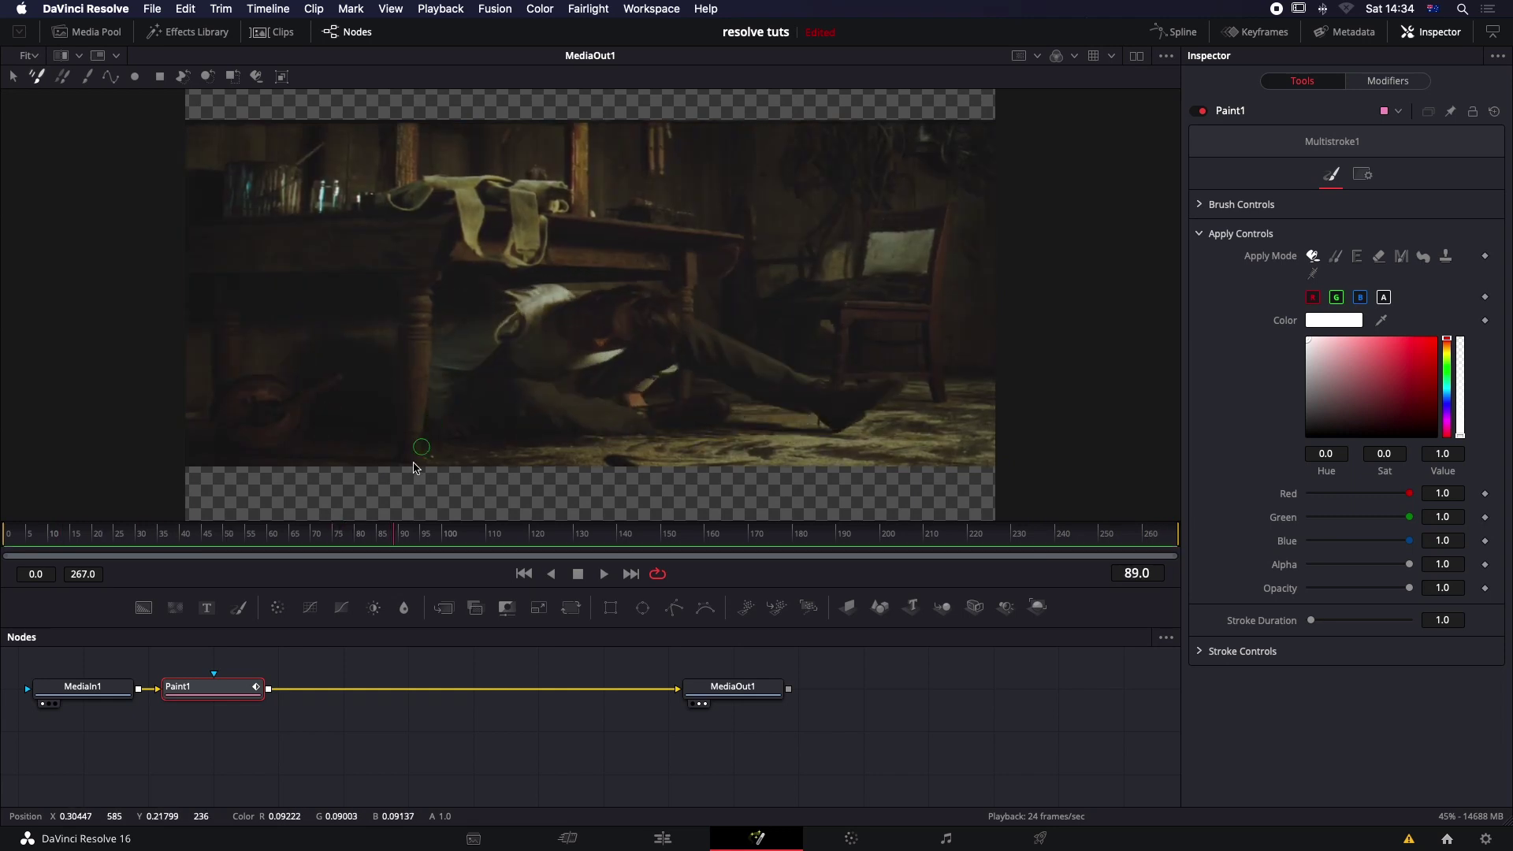
pyautogui.moveTo(385, 533); pyautogui.dragTo(17, 538)
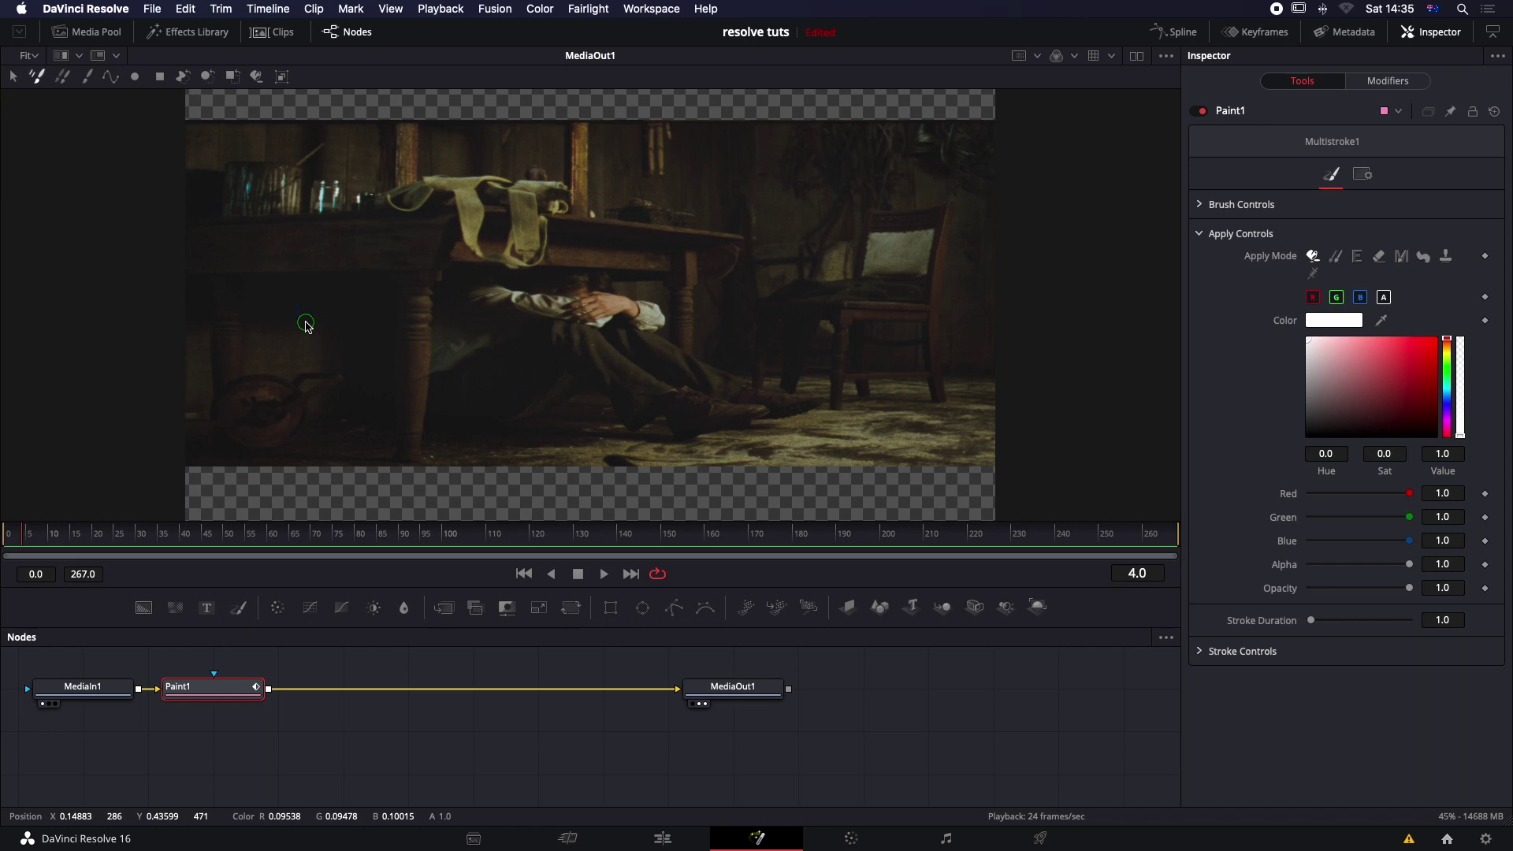
# Step: Zoom the viewer to about 428% on the blue dust streak under the table
pyautogui.scroll(10, 295, 324)
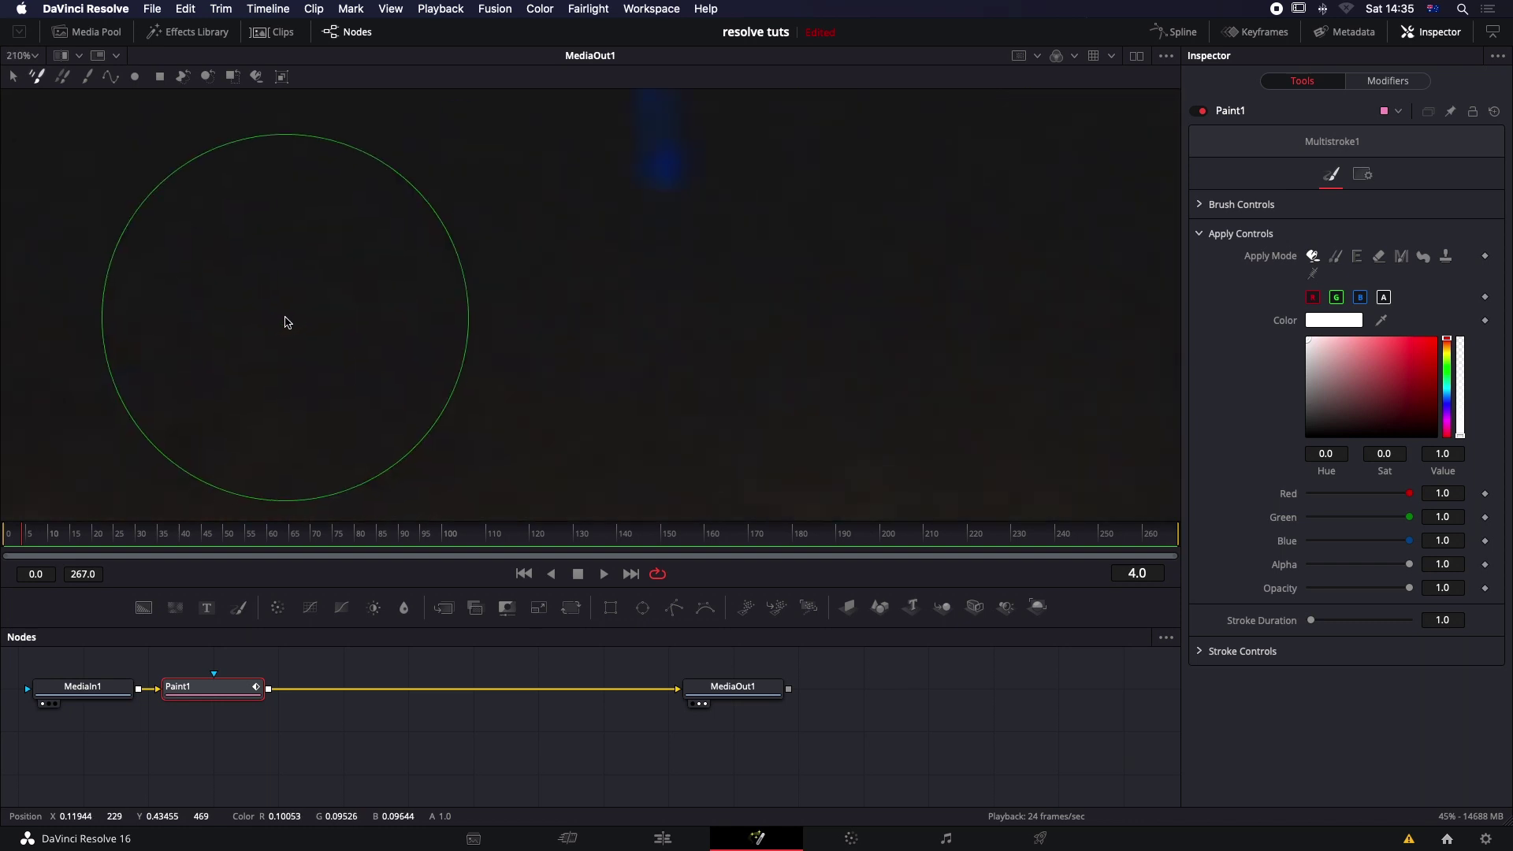
pyautogui.scroll(-4, 285, 322)
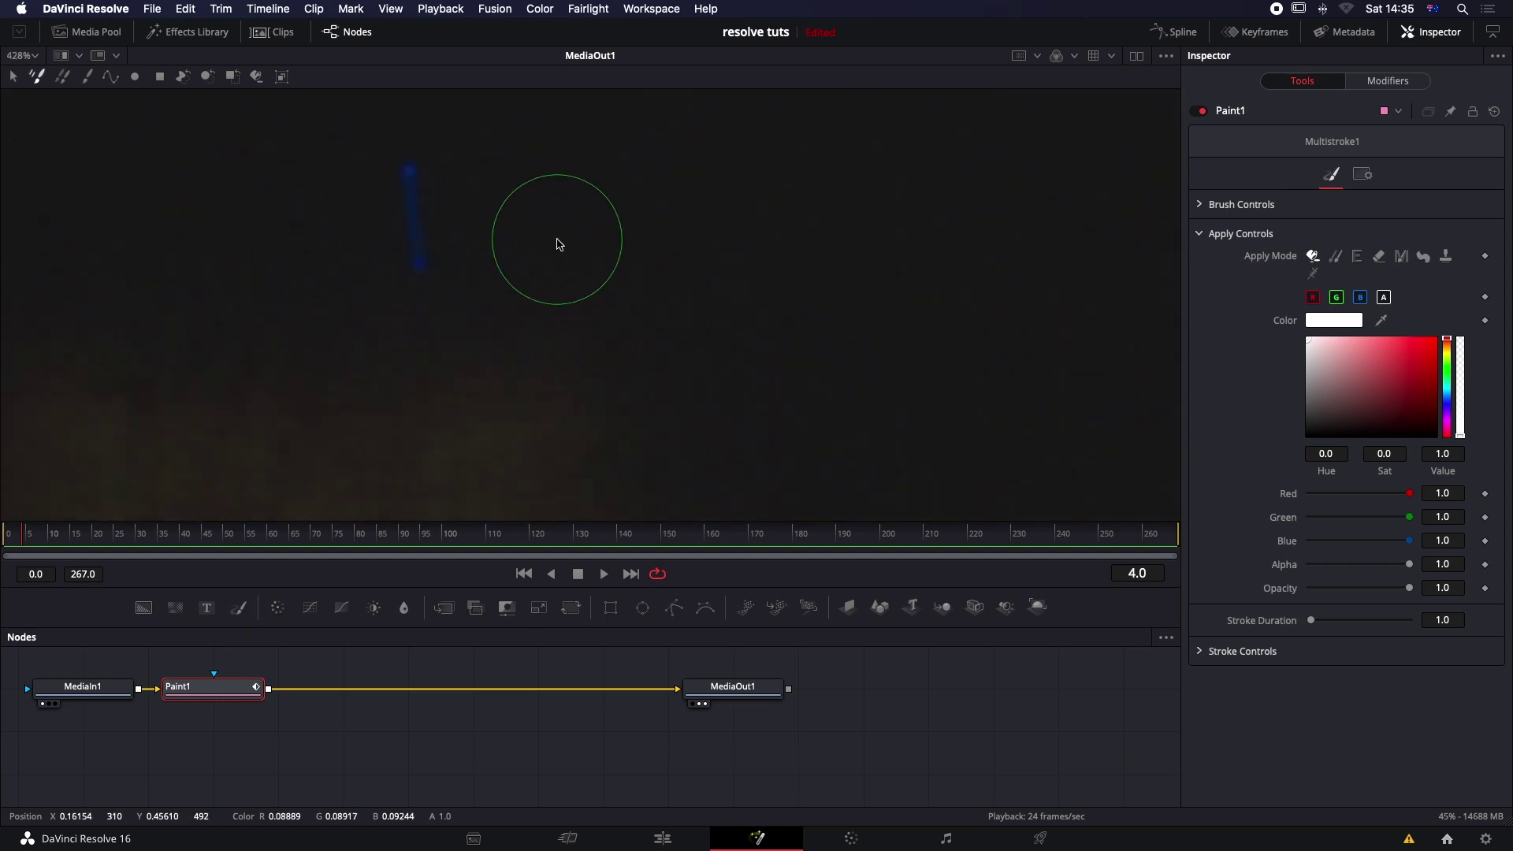
pyautogui.scroll(-5, 556, 244)
pyautogui.scroll(-3, 549, 246)
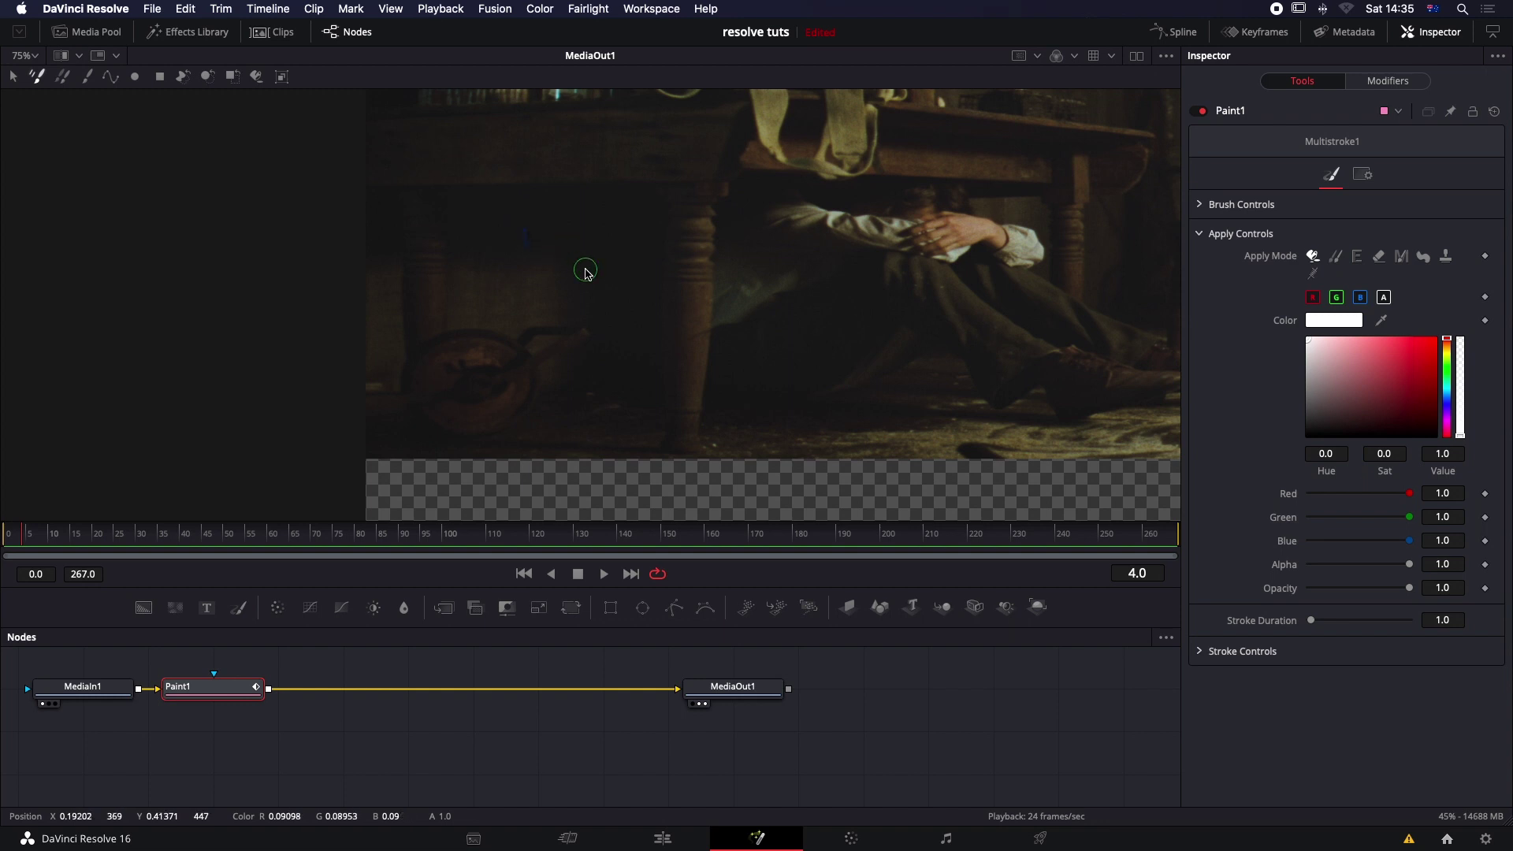
pyautogui.scroll(-4, 585, 271)
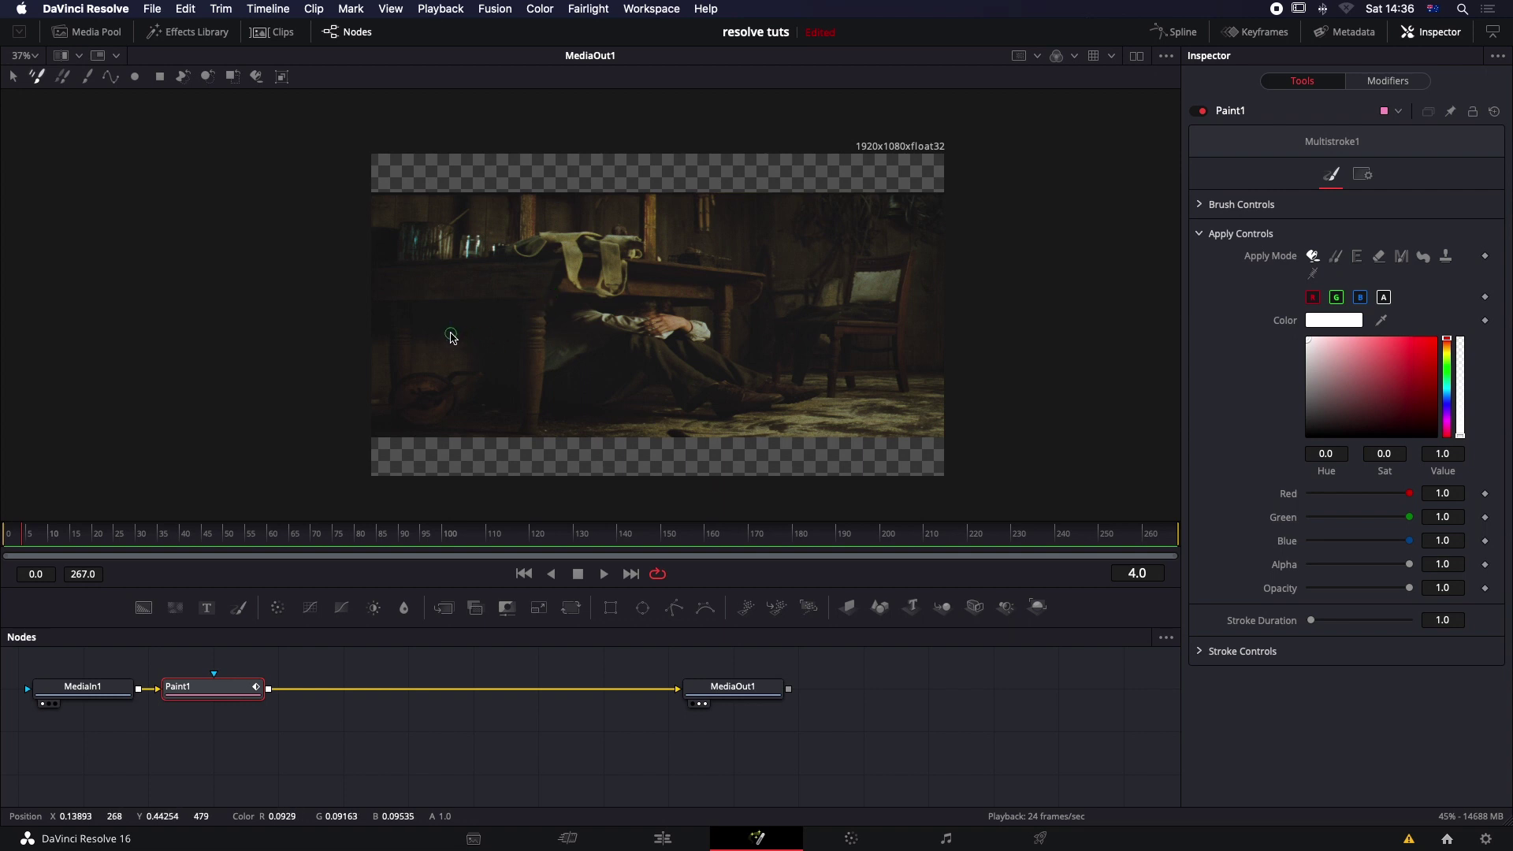
pyautogui.scroll(10, 451, 338)
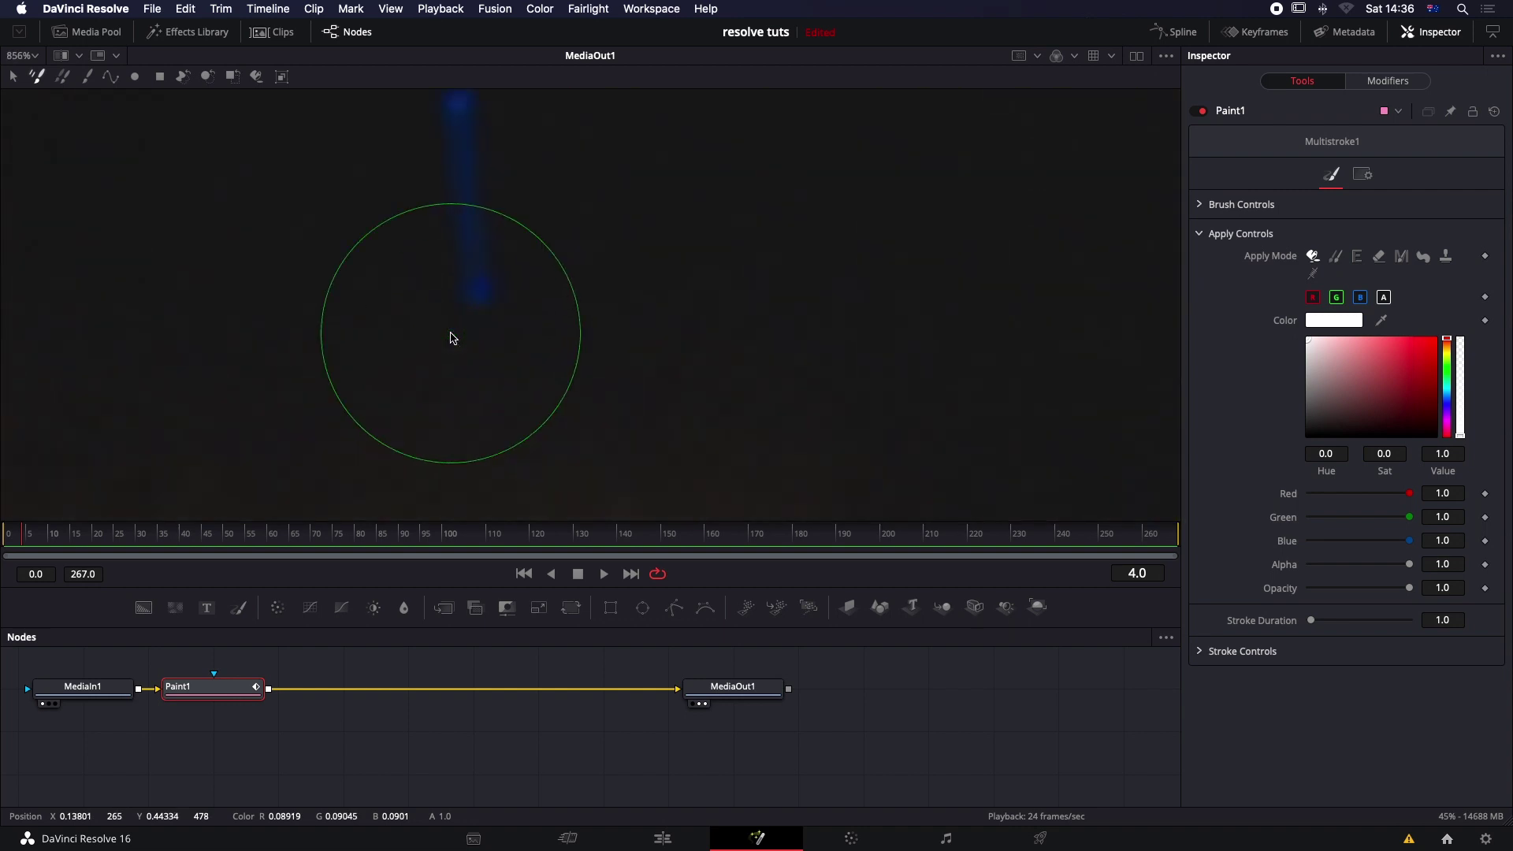
pyautogui.scroll(-4, 451, 337)
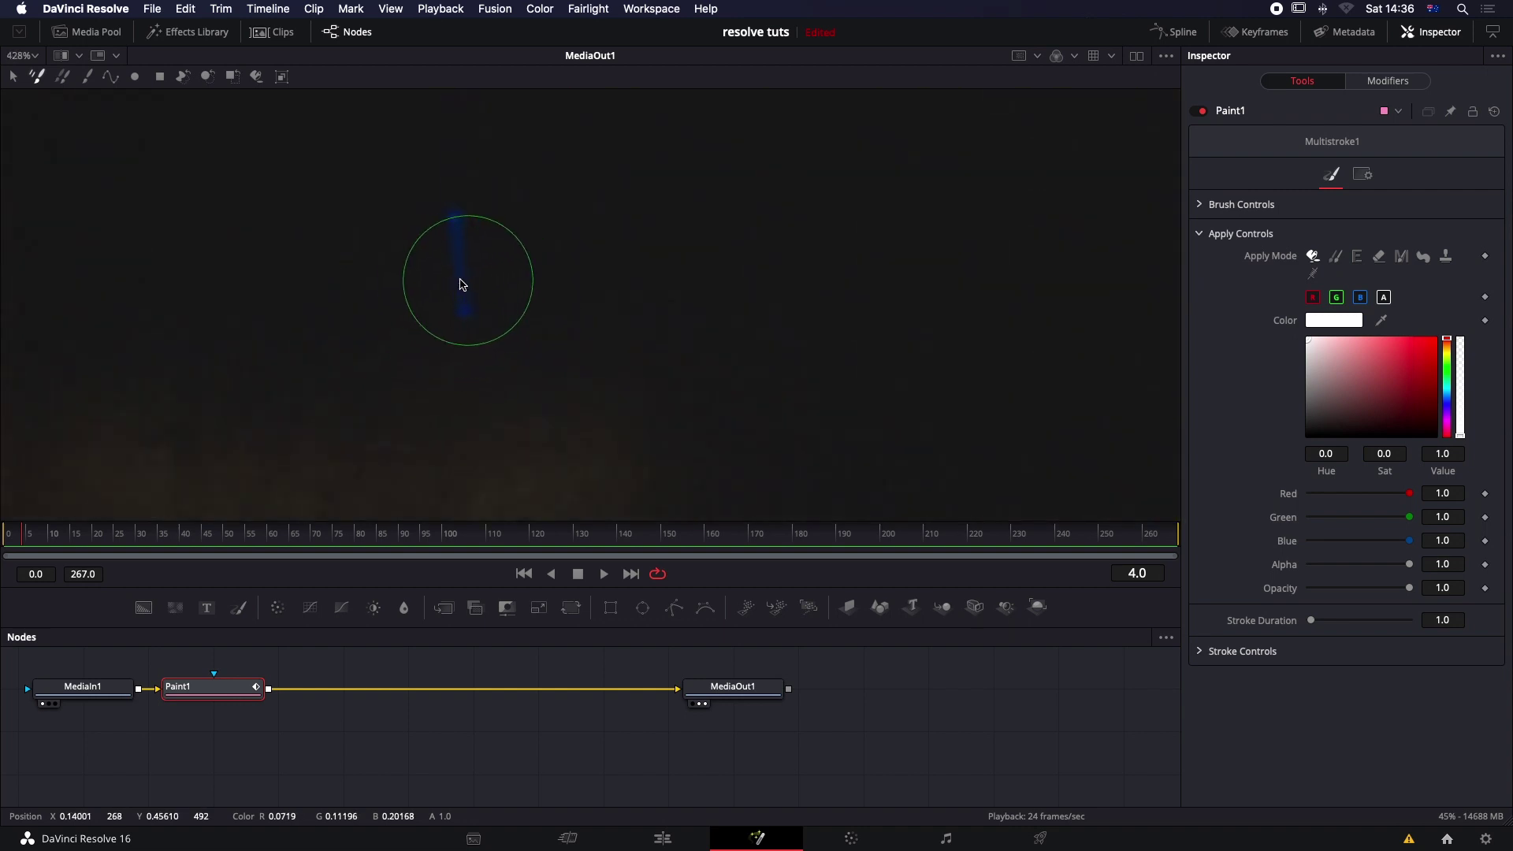
pyautogui.scroll(-12, 460, 283)
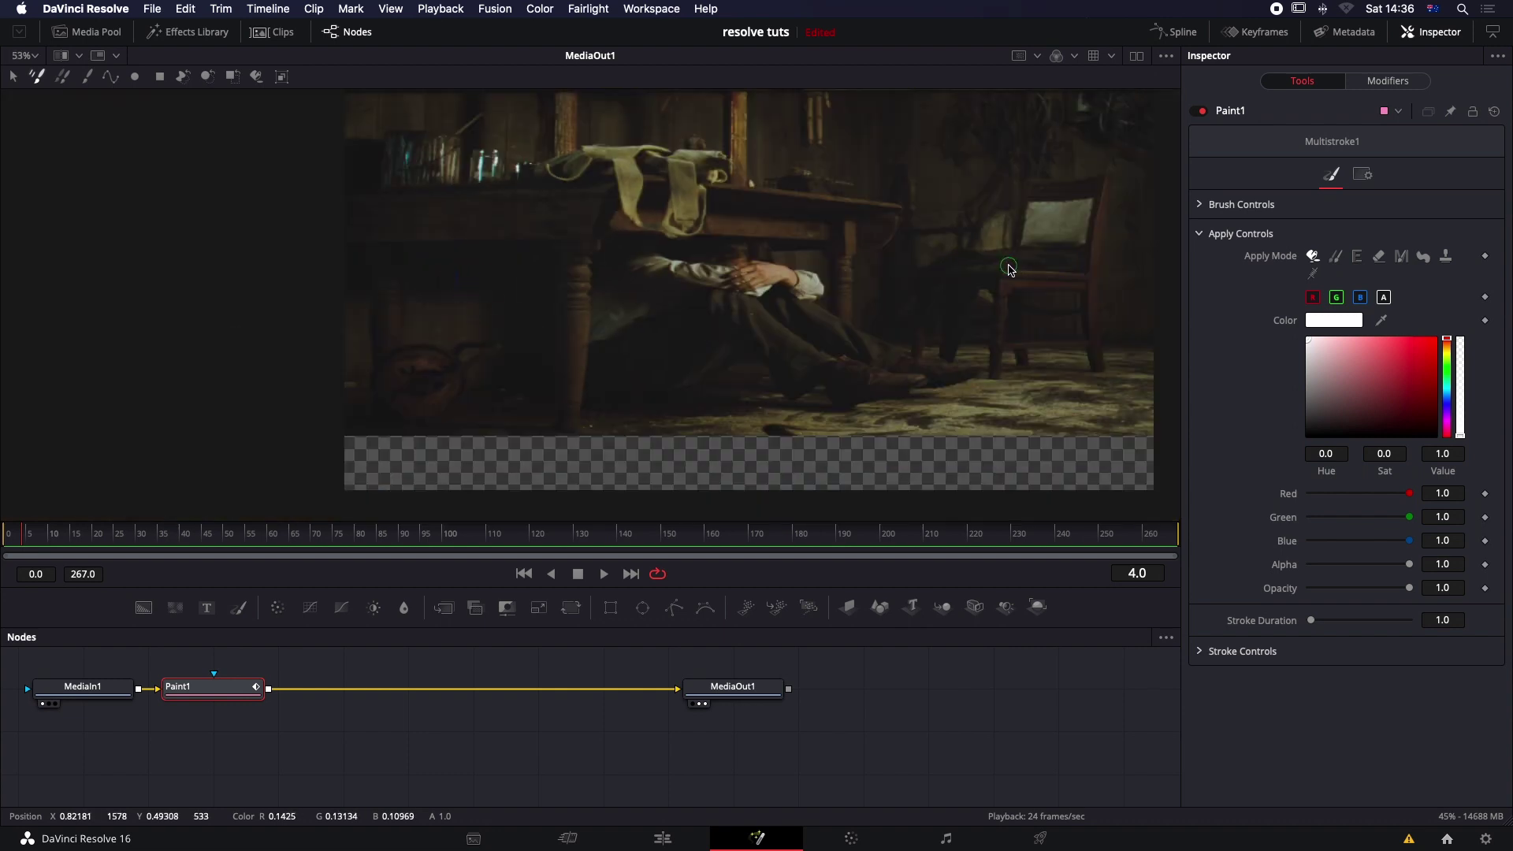
pyautogui.scroll(6, 1008, 269)
pyautogui.scroll(-10, 1006, 270)
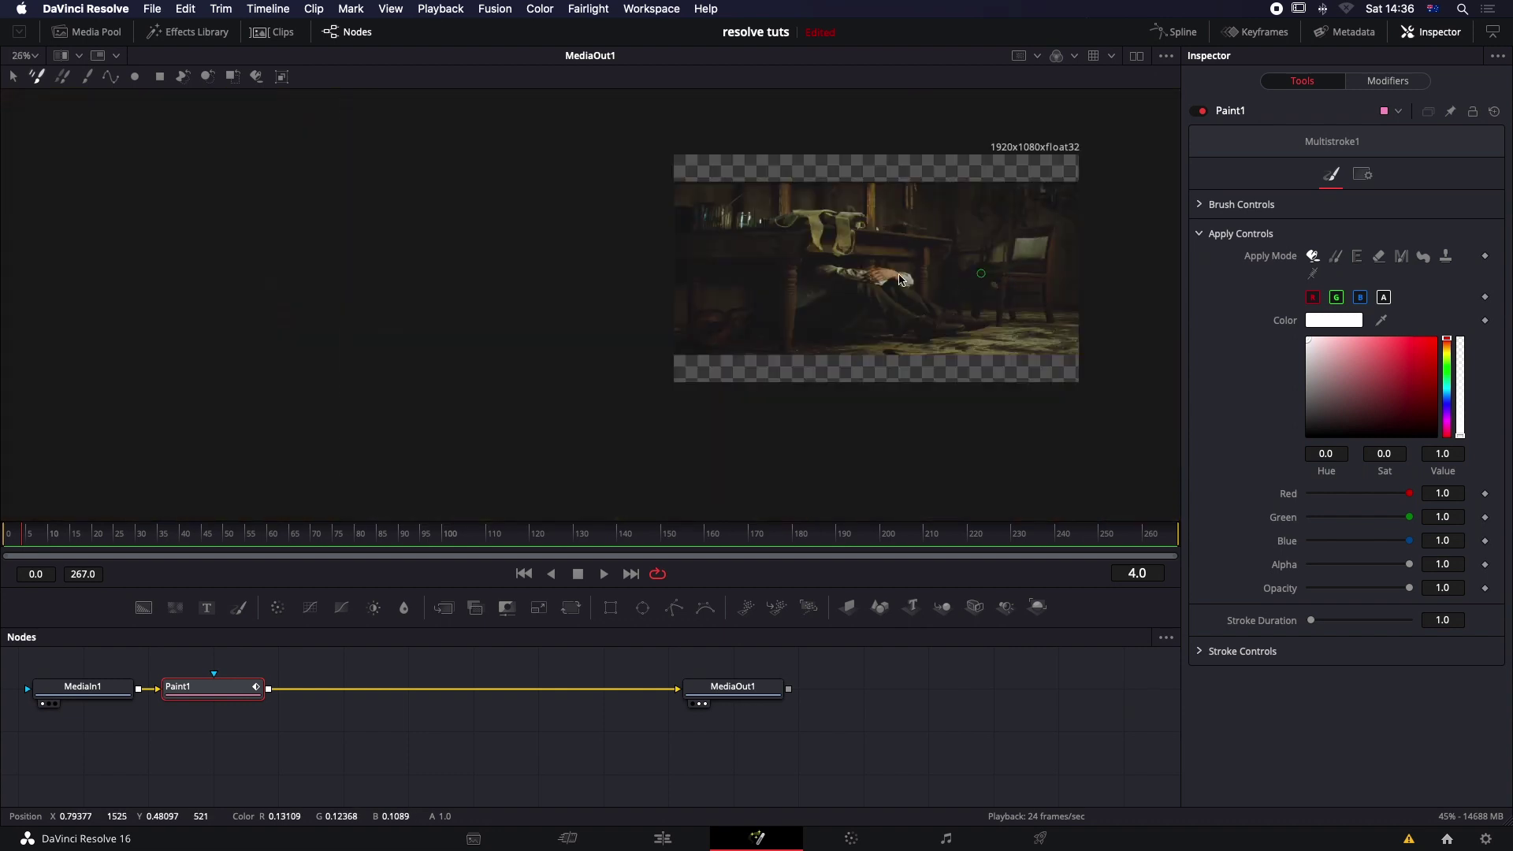
pyautogui.scroll(15, 717, 281)
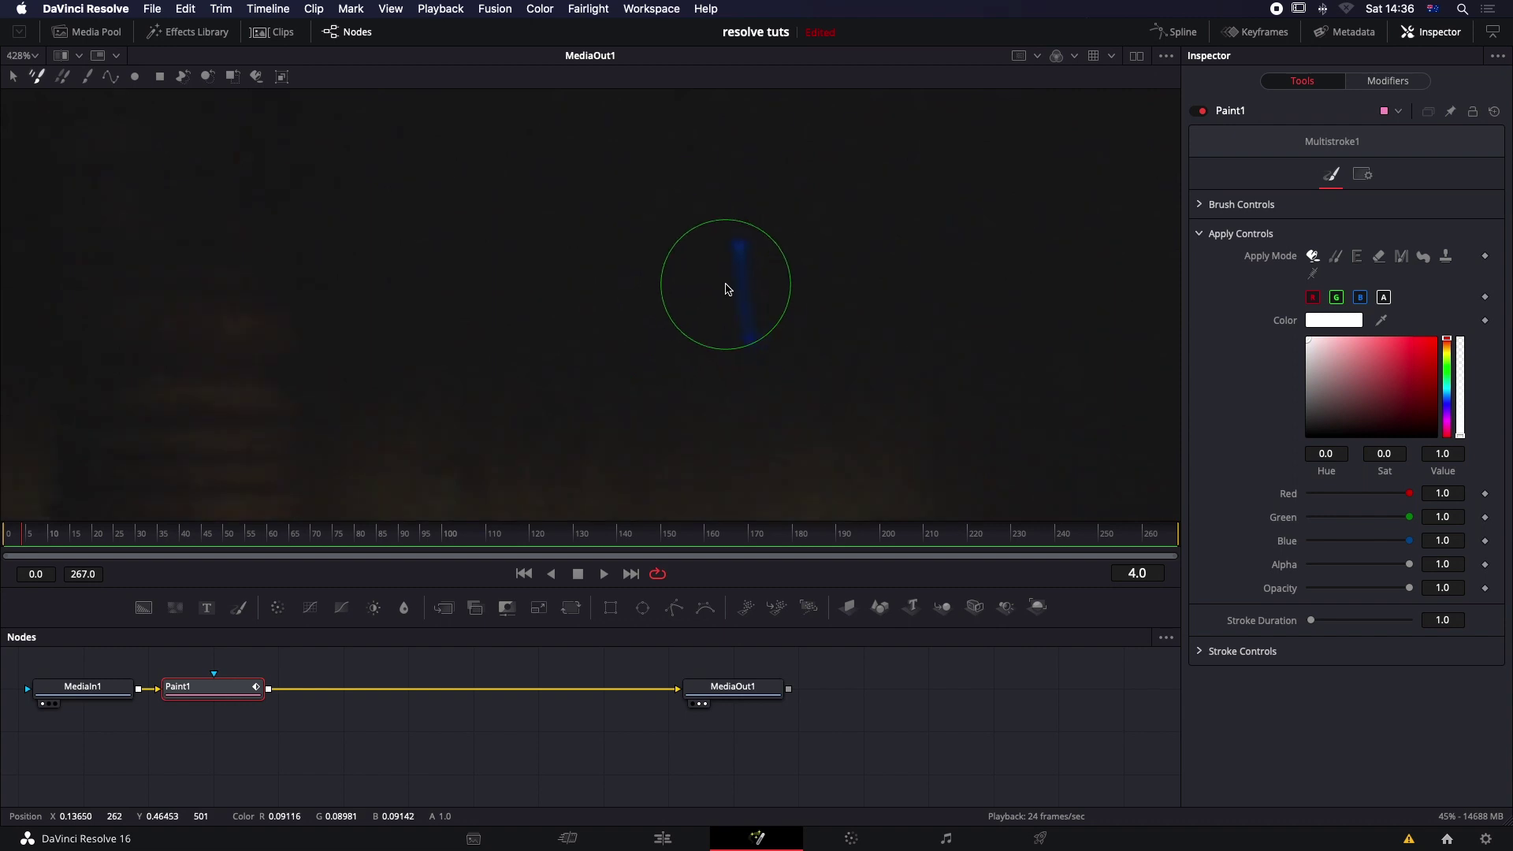
# Step: Pan the viewer to the blue streak and expand Paint1's Brush Controls
pyautogui.moveTo(725, 289)
pyautogui.mouseDown()
pyautogui.moveTo(665, 257)
pyautogui.moveTo(546, 243)
pyautogui.moveTo(460, 263)
pyautogui.mouseUp()
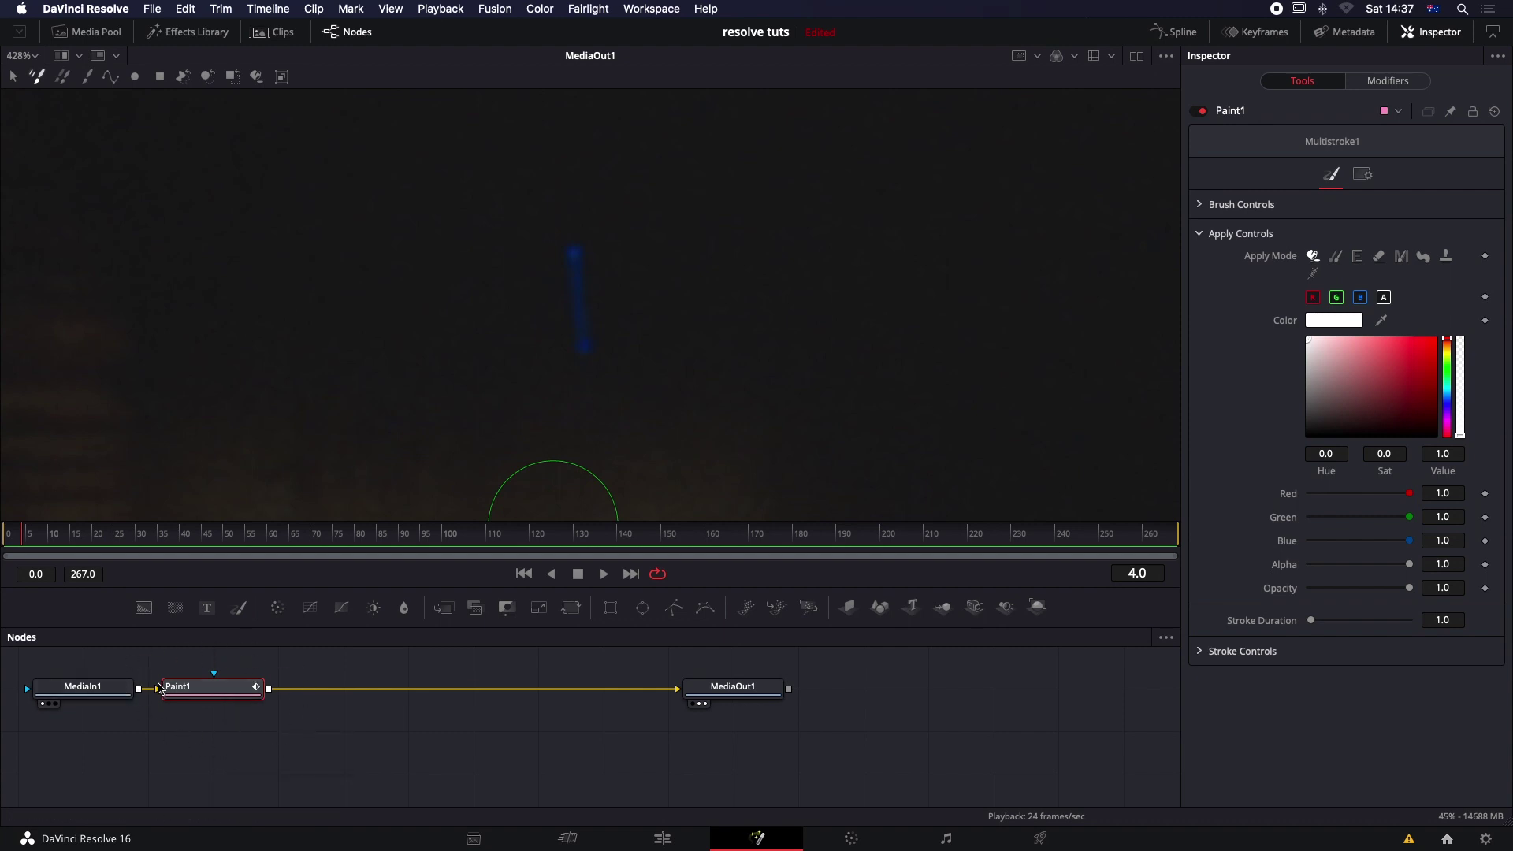
pyautogui.click(1202, 204)
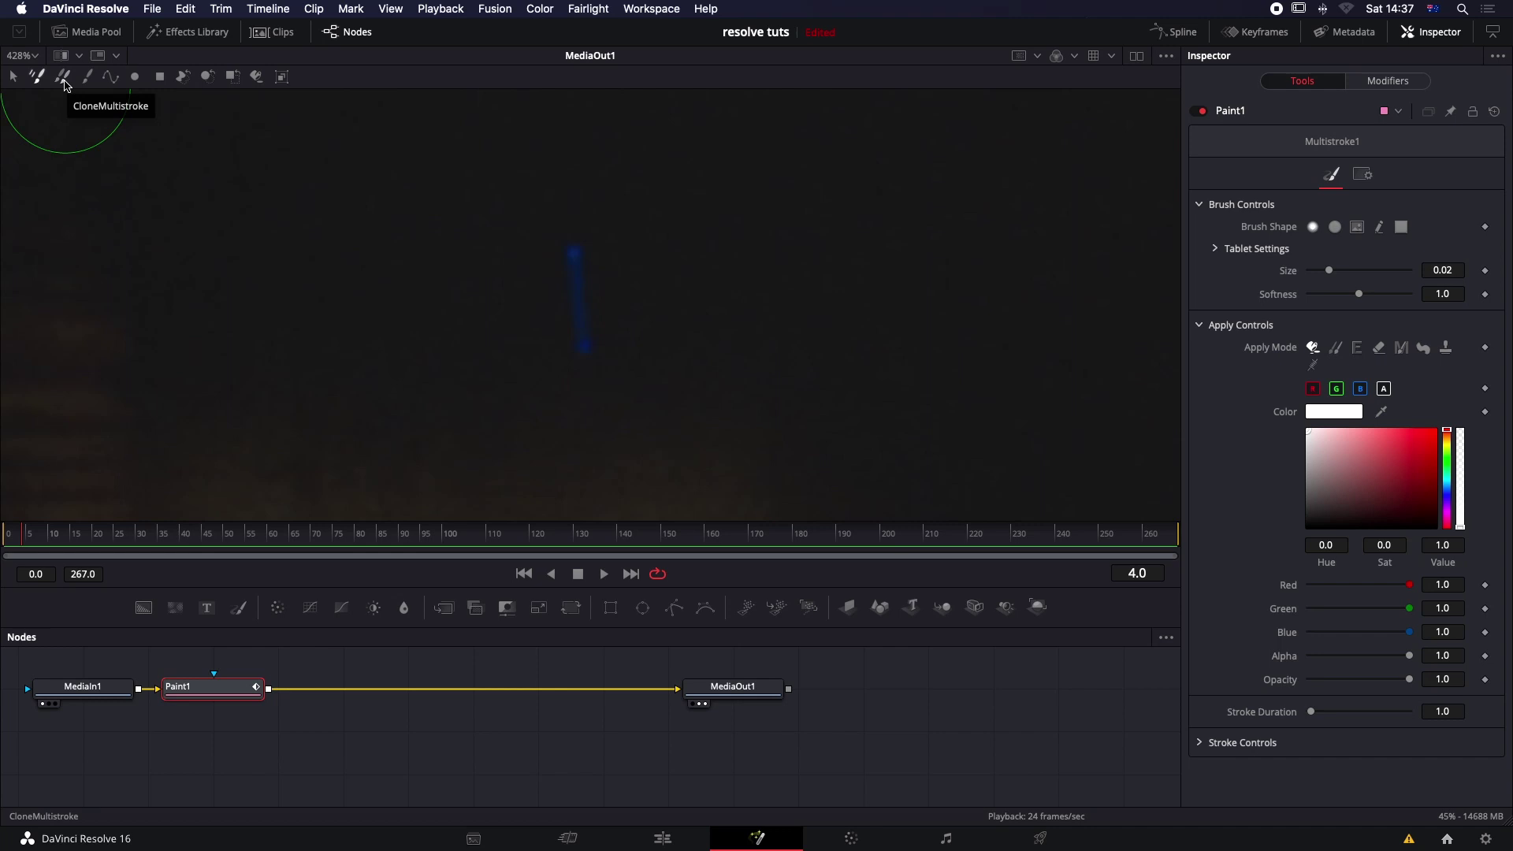
# Step: Switch Paint1 to Clone mode and Alt-drag to set the clone source beside the blue streak
pyautogui.click(111, 82)
pyautogui.click(63, 82)
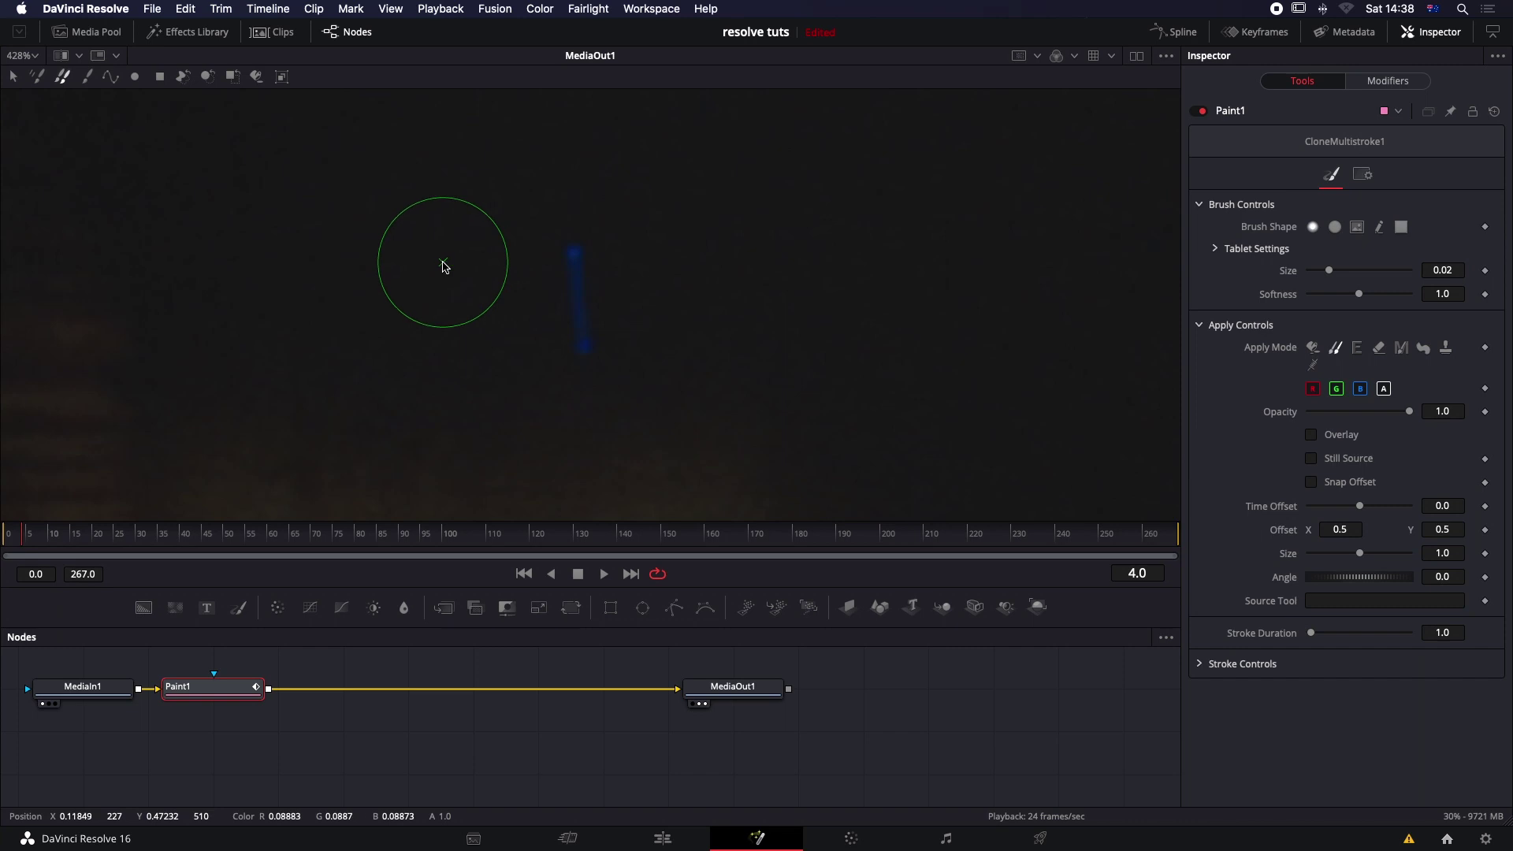
pyautogui.press('alt')
pyautogui.moveTo(442, 263)
pyautogui.mouseDown()
pyautogui.moveTo(464, 326)
pyautogui.moveTo(500, 224)
pyautogui.moveTo(489, 199)
pyautogui.moveTo(688, 200)
pyautogui.moveTo(640, 222)
pyautogui.moveTo(593, 215)
pyautogui.moveTo(606, 308)
pyautogui.moveTo(580, 248)
pyautogui.moveTo(591, 340)
pyautogui.moveTo(569, 274)
pyautogui.moveTo(587, 342)
pyautogui.moveTo(568, 243)
pyautogui.moveTo(584, 345)
pyautogui.moveTo(569, 240)
pyautogui.moveTo(581, 340)
pyautogui.moveTo(572, 241)
pyautogui.moveTo(580, 318)
pyautogui.mouseUp()
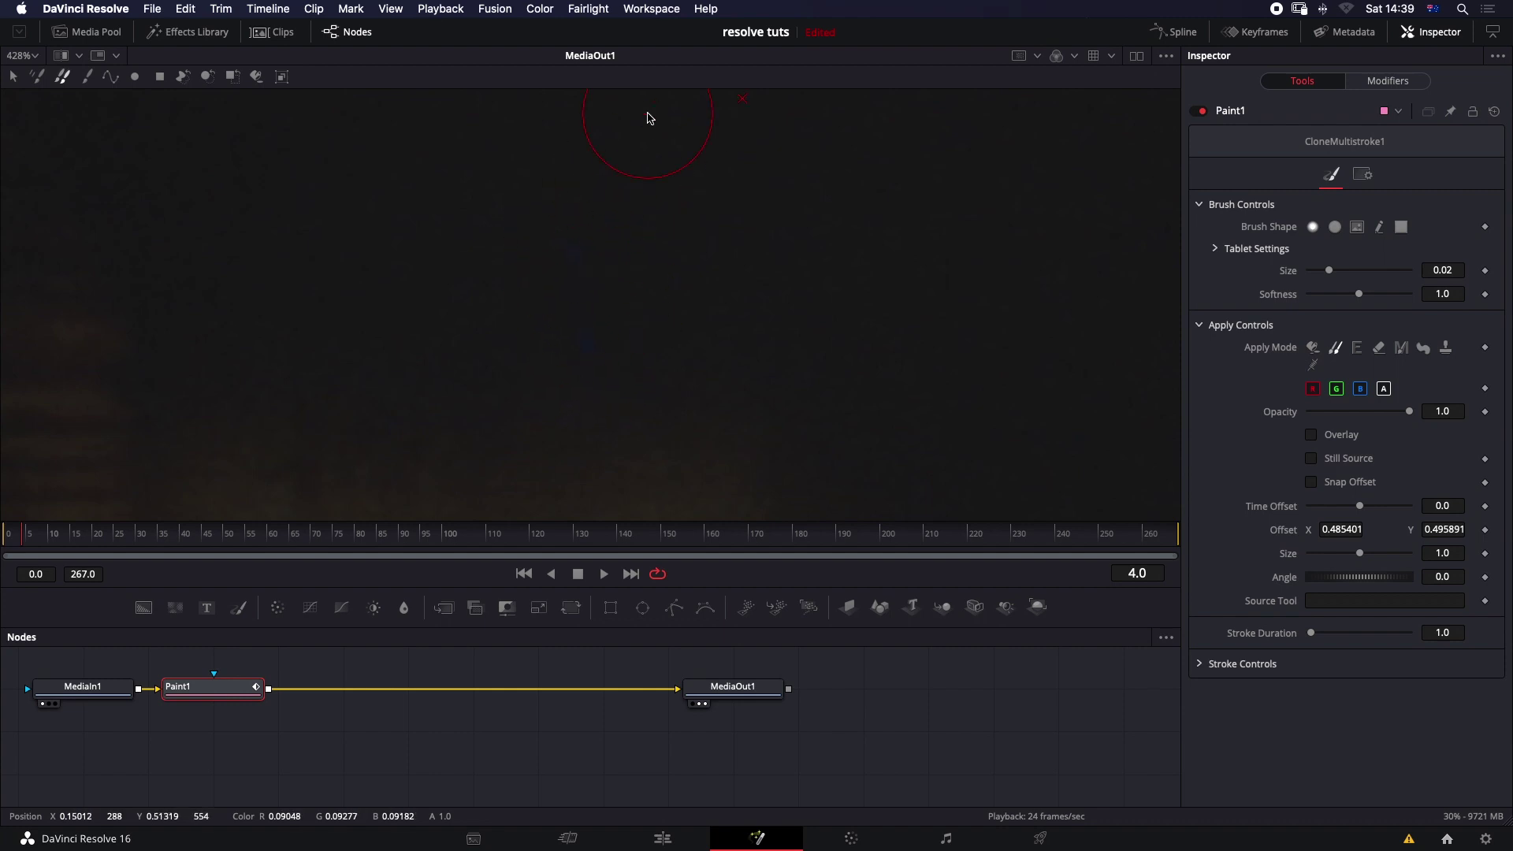
# Step: Play through the clip and scrub back to about frame 157, where the blue scratch appears
pyautogui.press('Right')
pyautogui.scroll(-10, 564, 342)
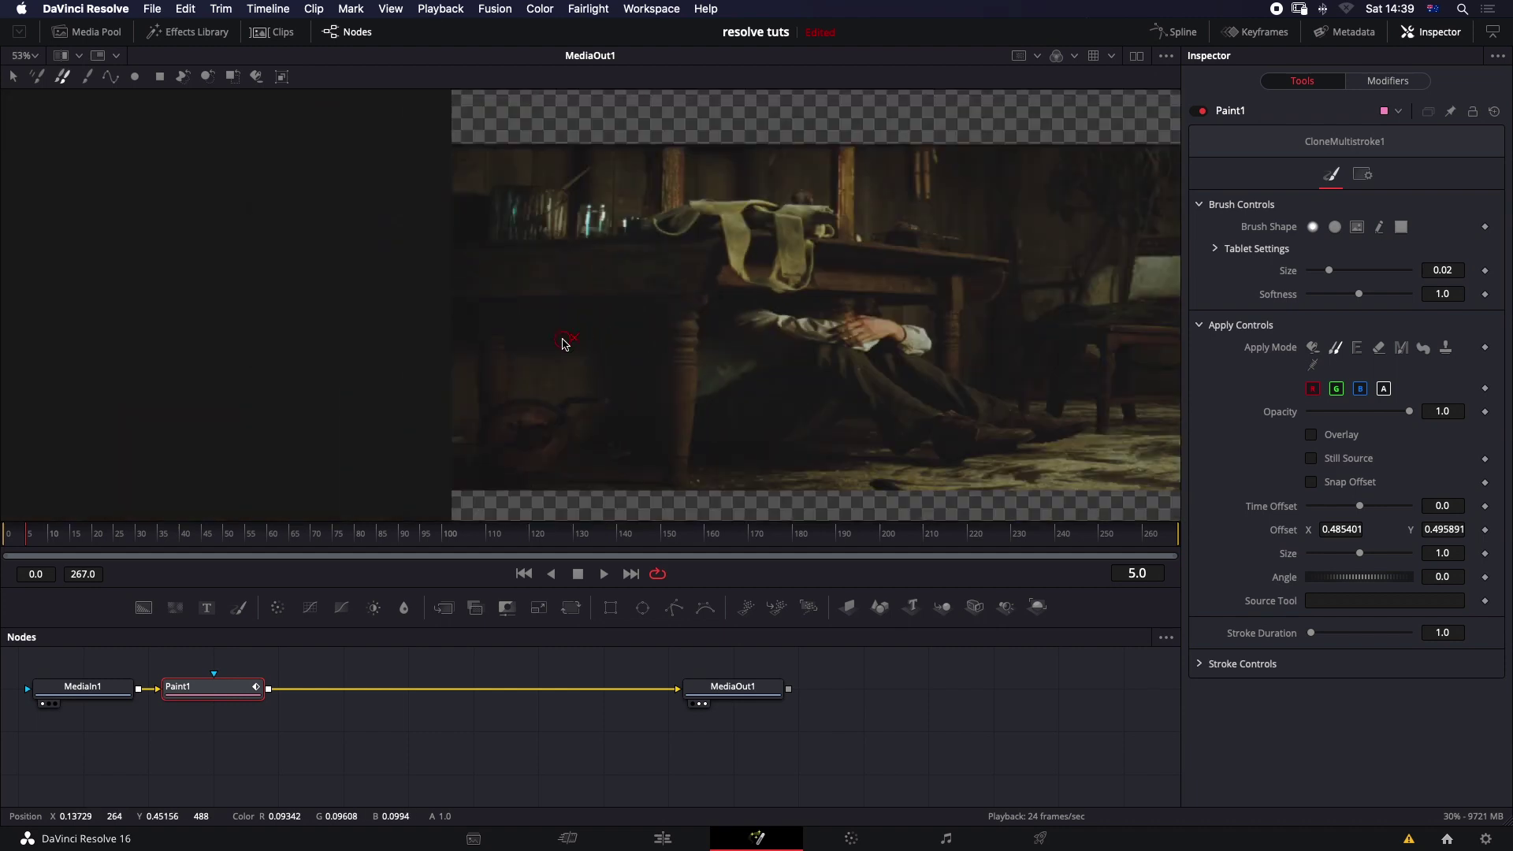
pyautogui.moveTo(851, 327); pyautogui.dragTo(653, 327)
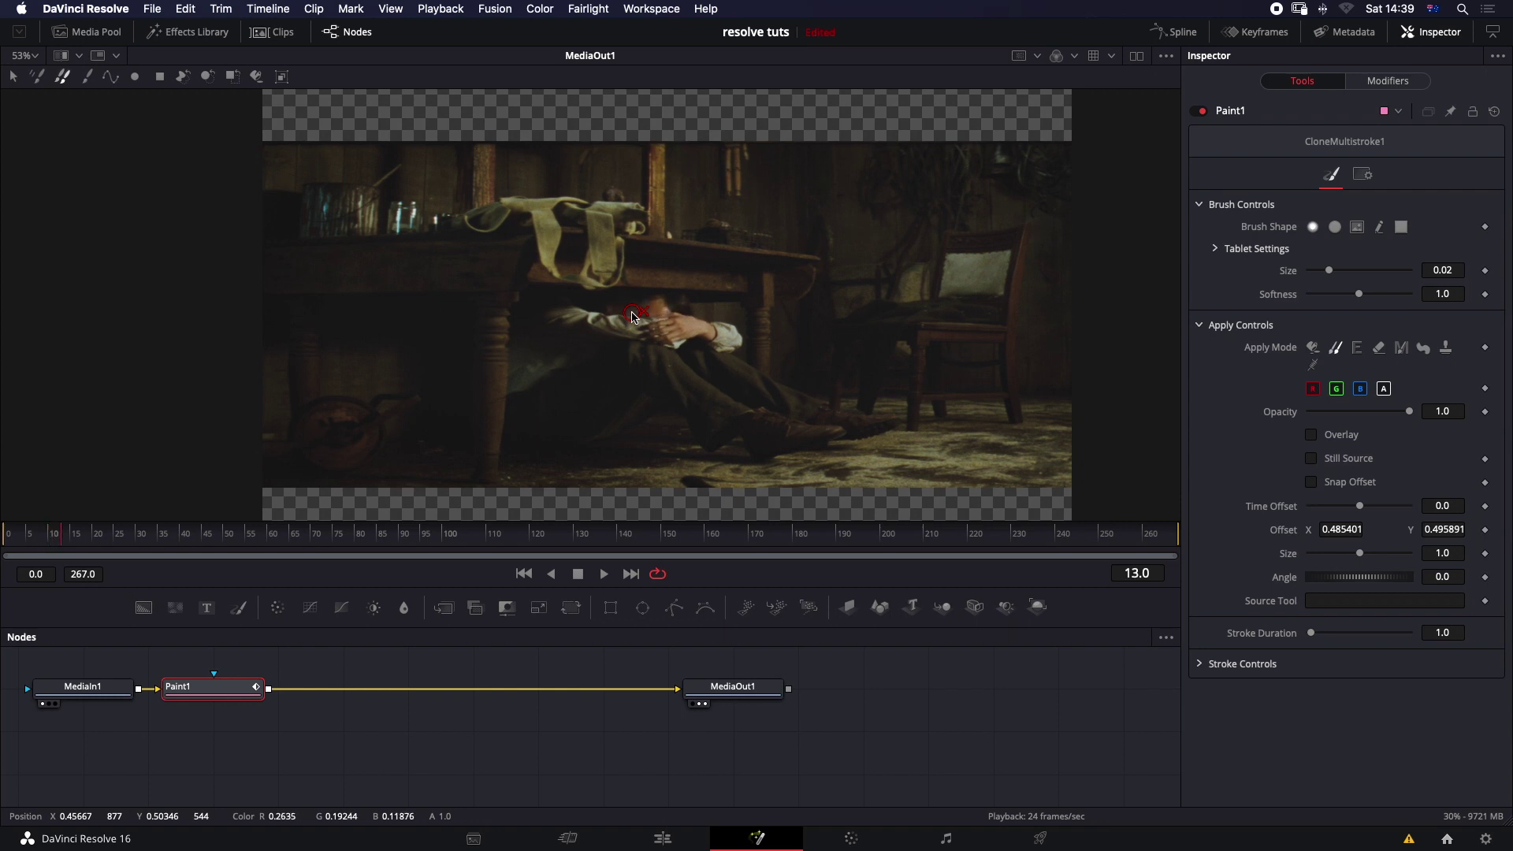
pyautogui.press('space')
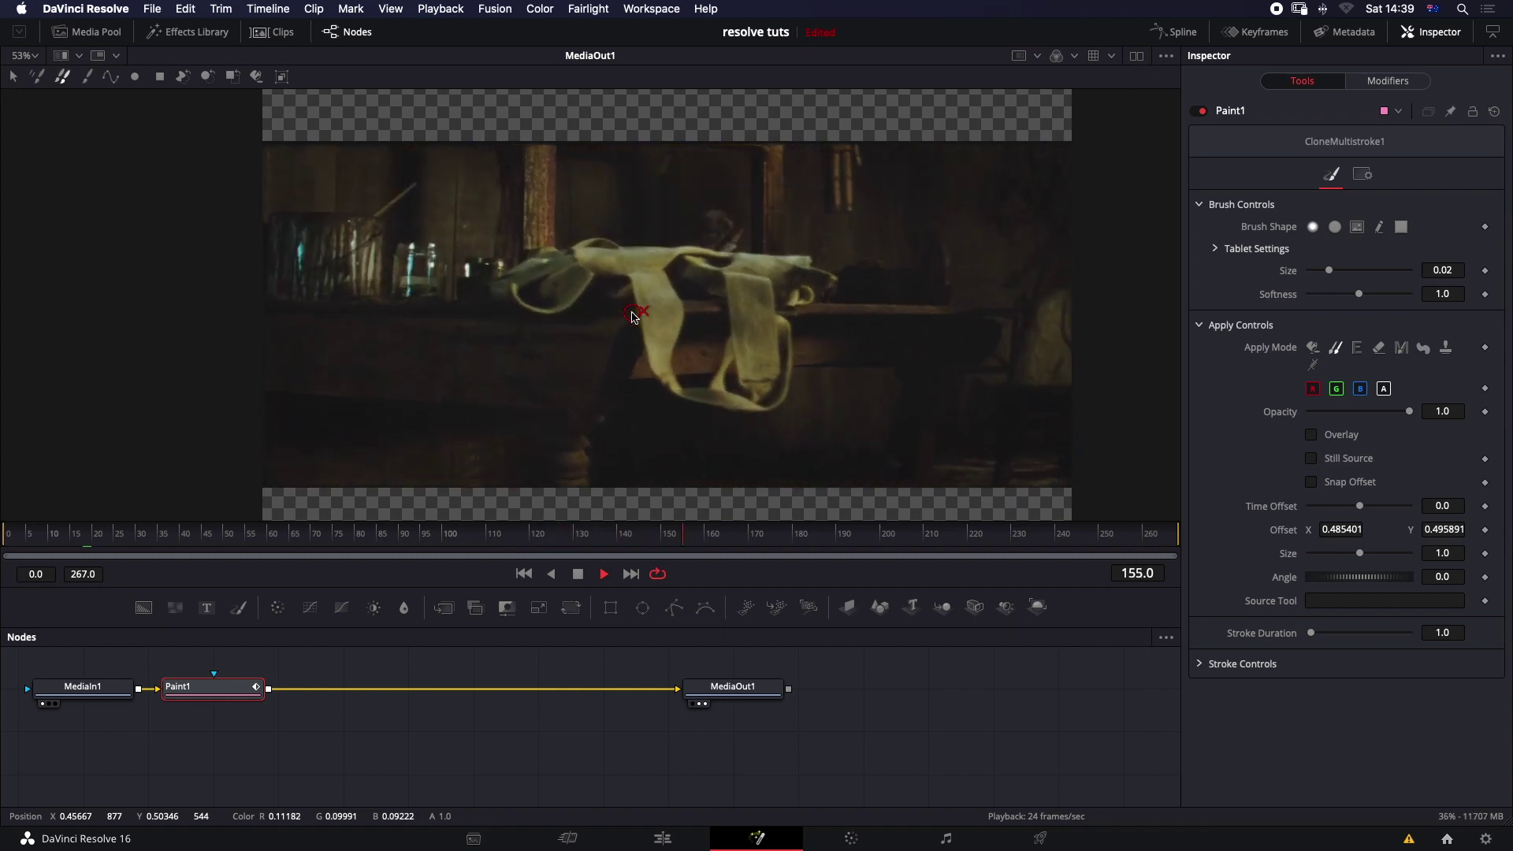
pyautogui.press('space')
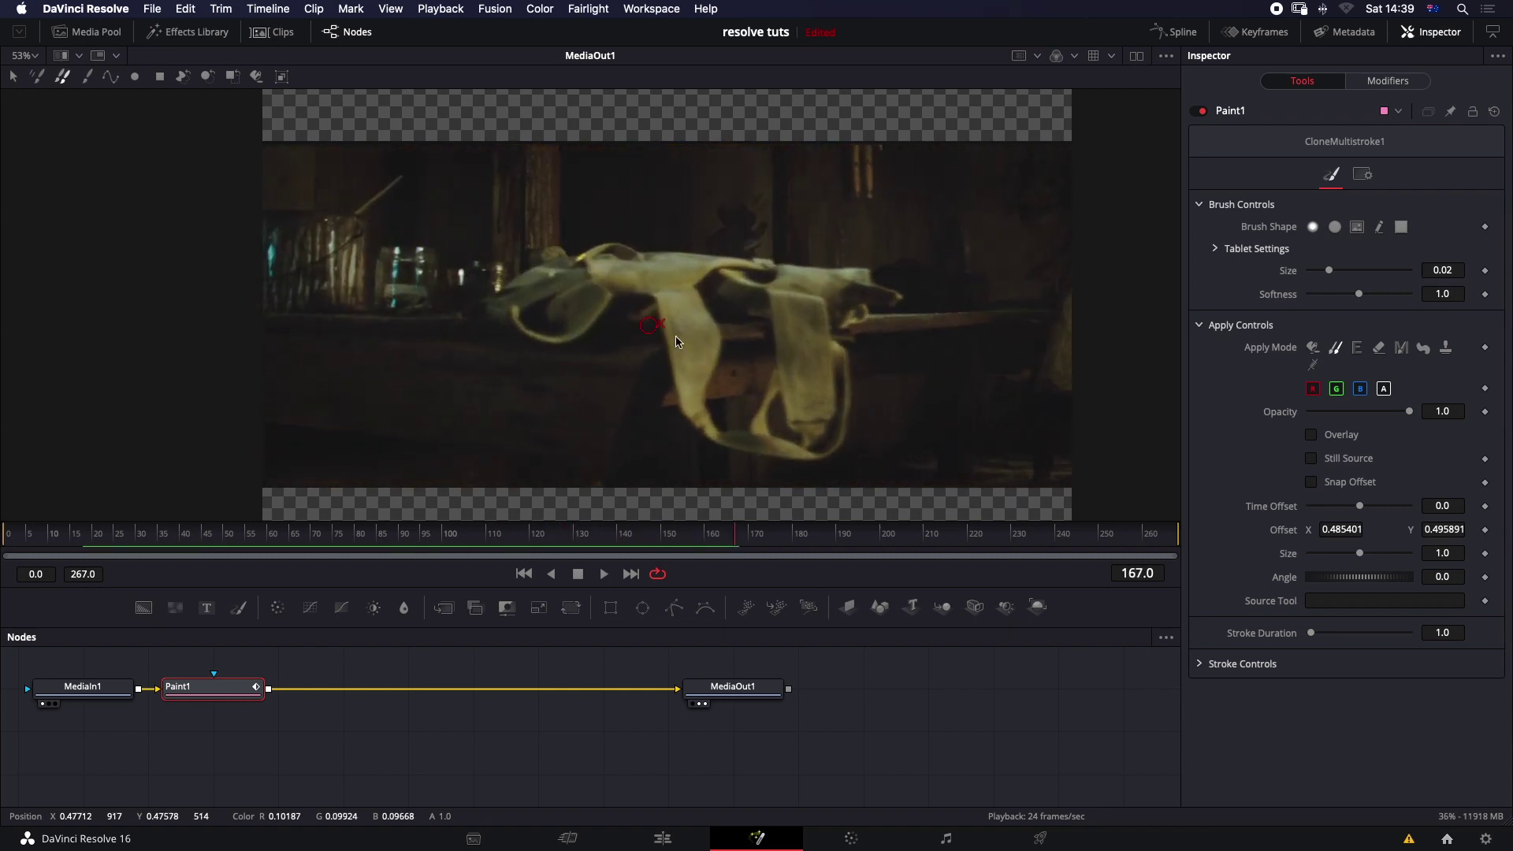
pyautogui.moveTo(737, 533); pyautogui.dragTo(697, 534)
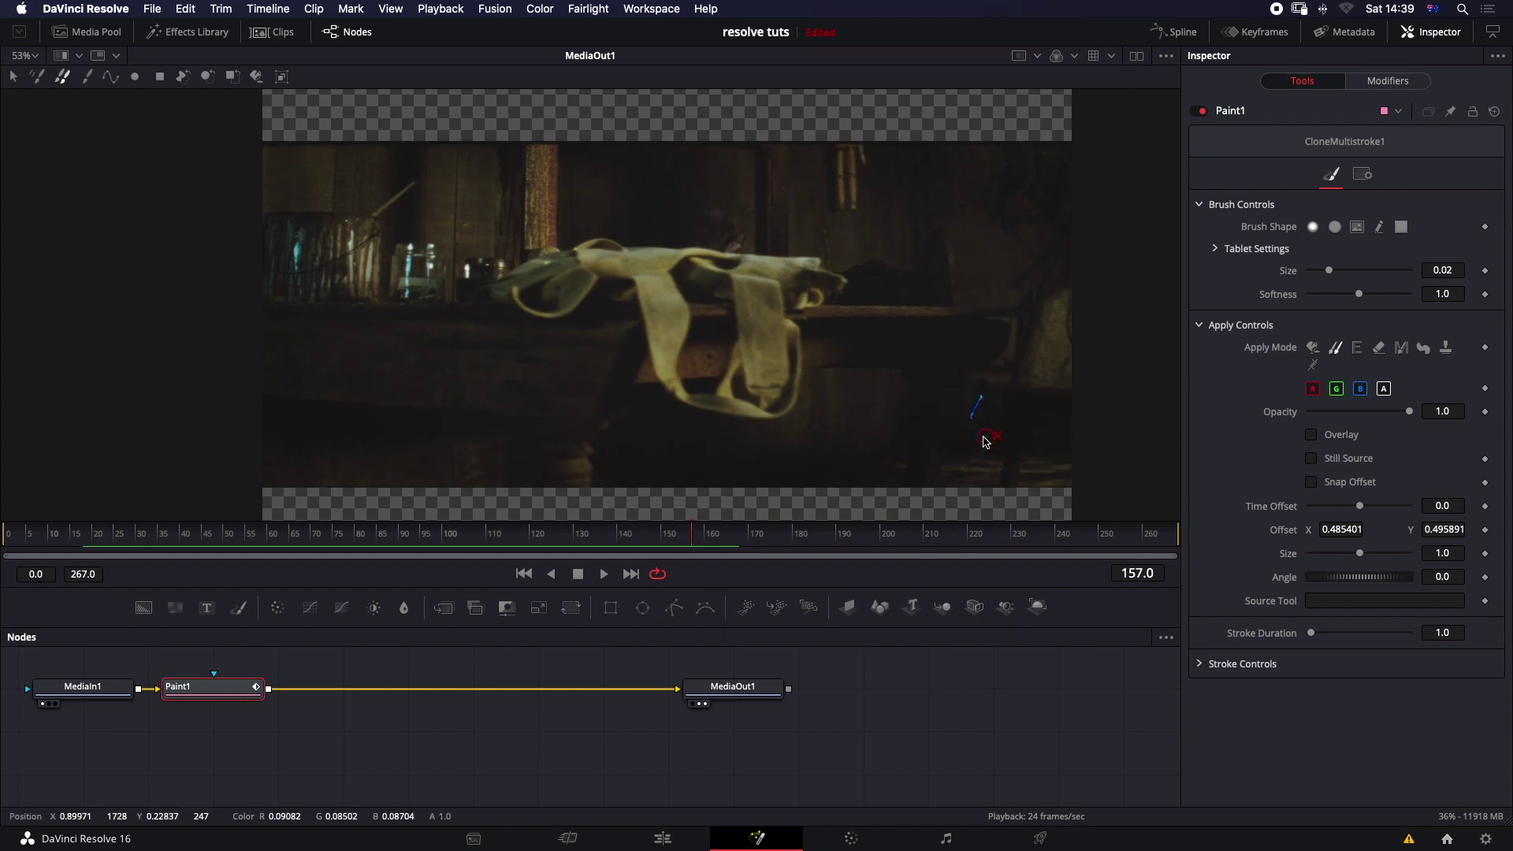
# Step: Centre the blue scratch in a zoomed view and soften the clone brush to 1.244
pyautogui.scroll(10, 977, 425)
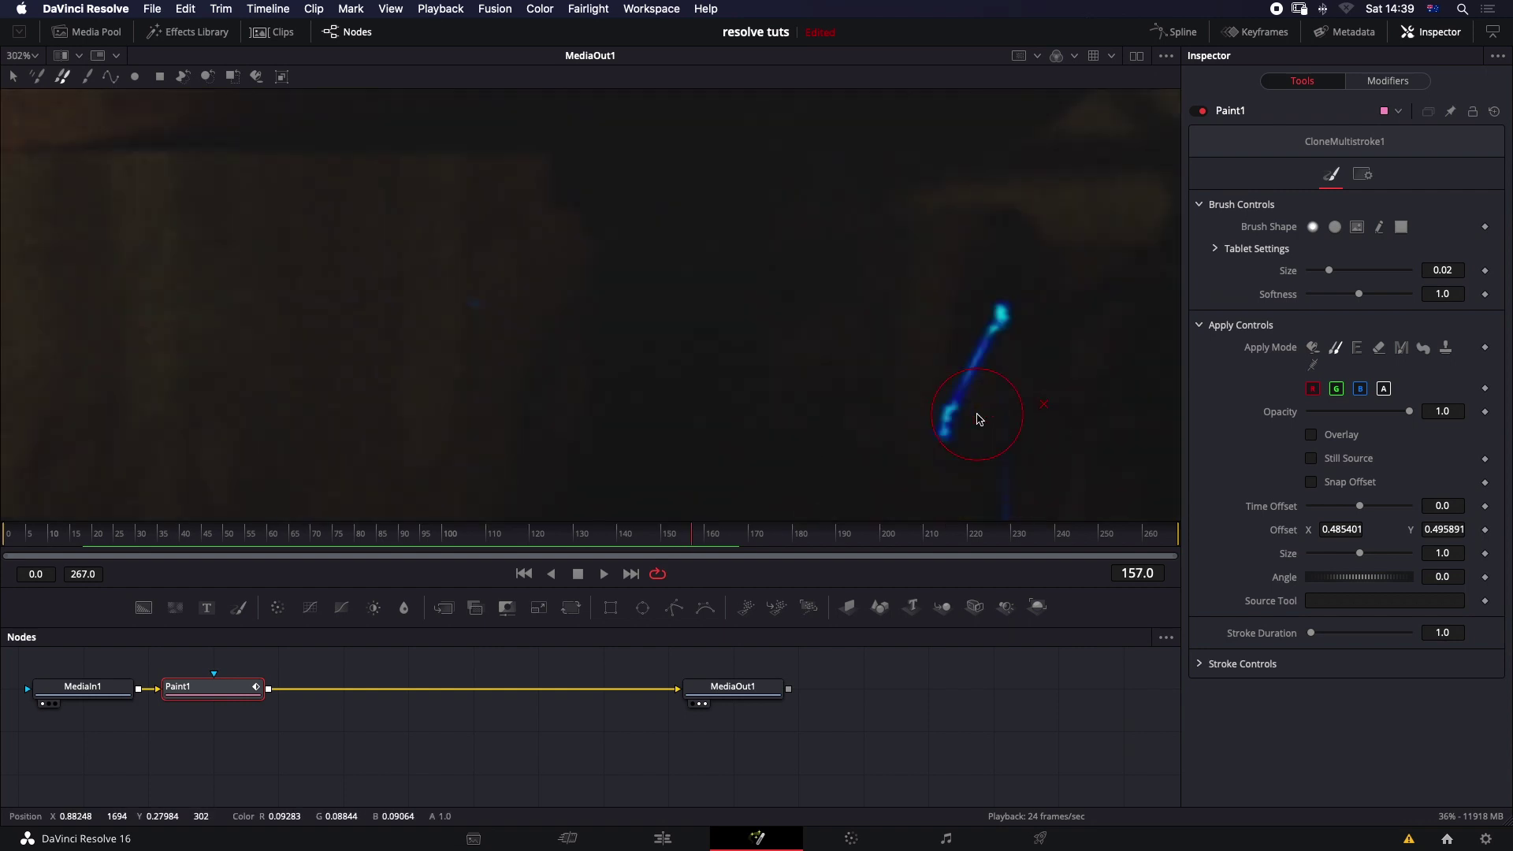
pyautogui.scroll(-4, 976, 418)
pyautogui.moveTo(919, 399); pyautogui.dragTo(674, 308)
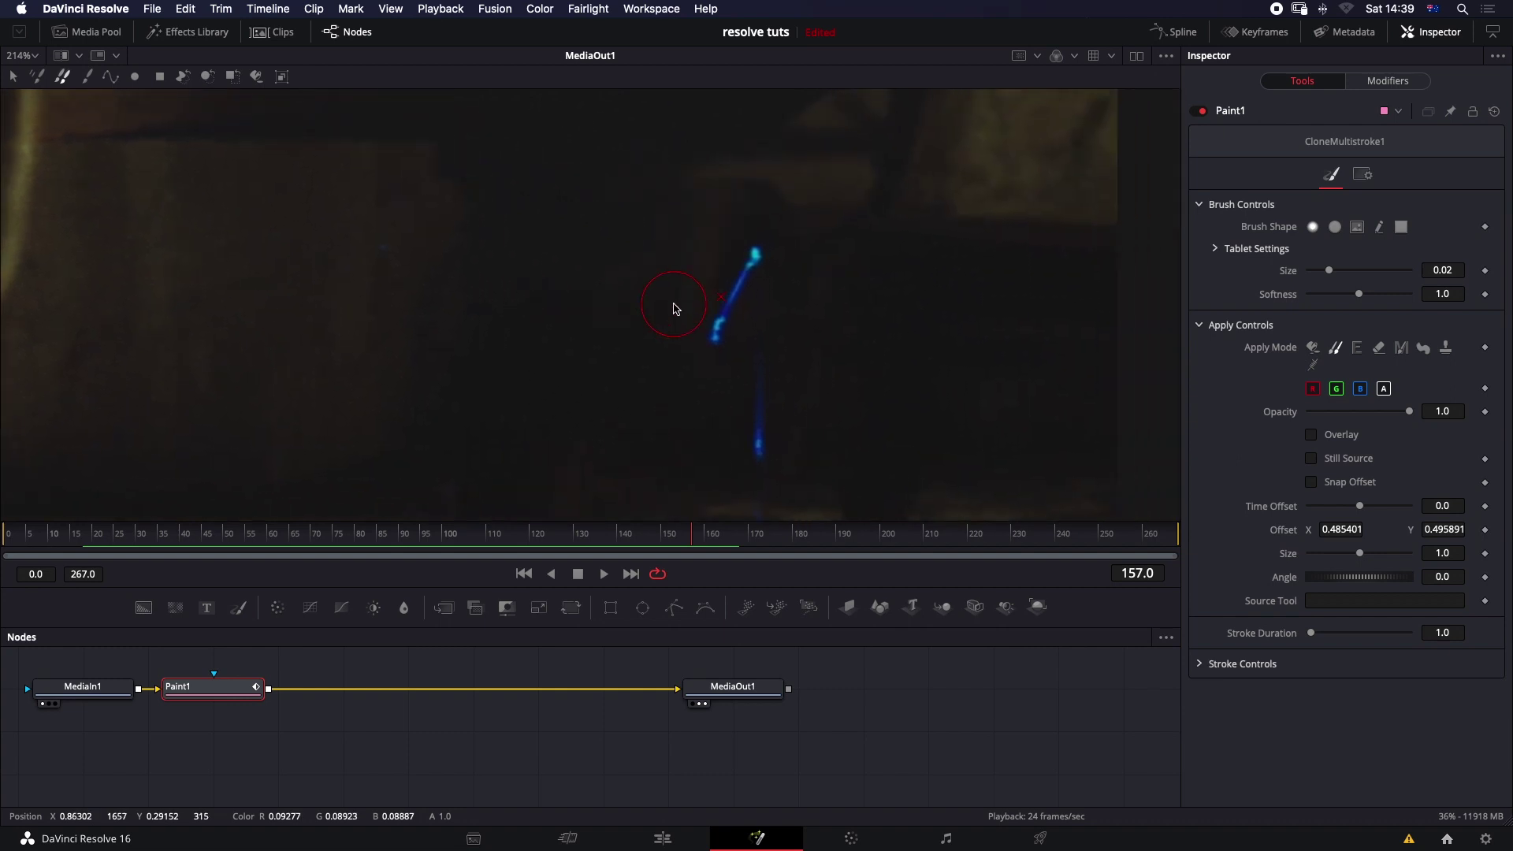
pyautogui.moveTo(1358, 294)
pyautogui.mouseDown()
pyautogui.moveTo(1371, 294)
pyautogui.moveTo(1317, 274)
pyautogui.mouseUp()
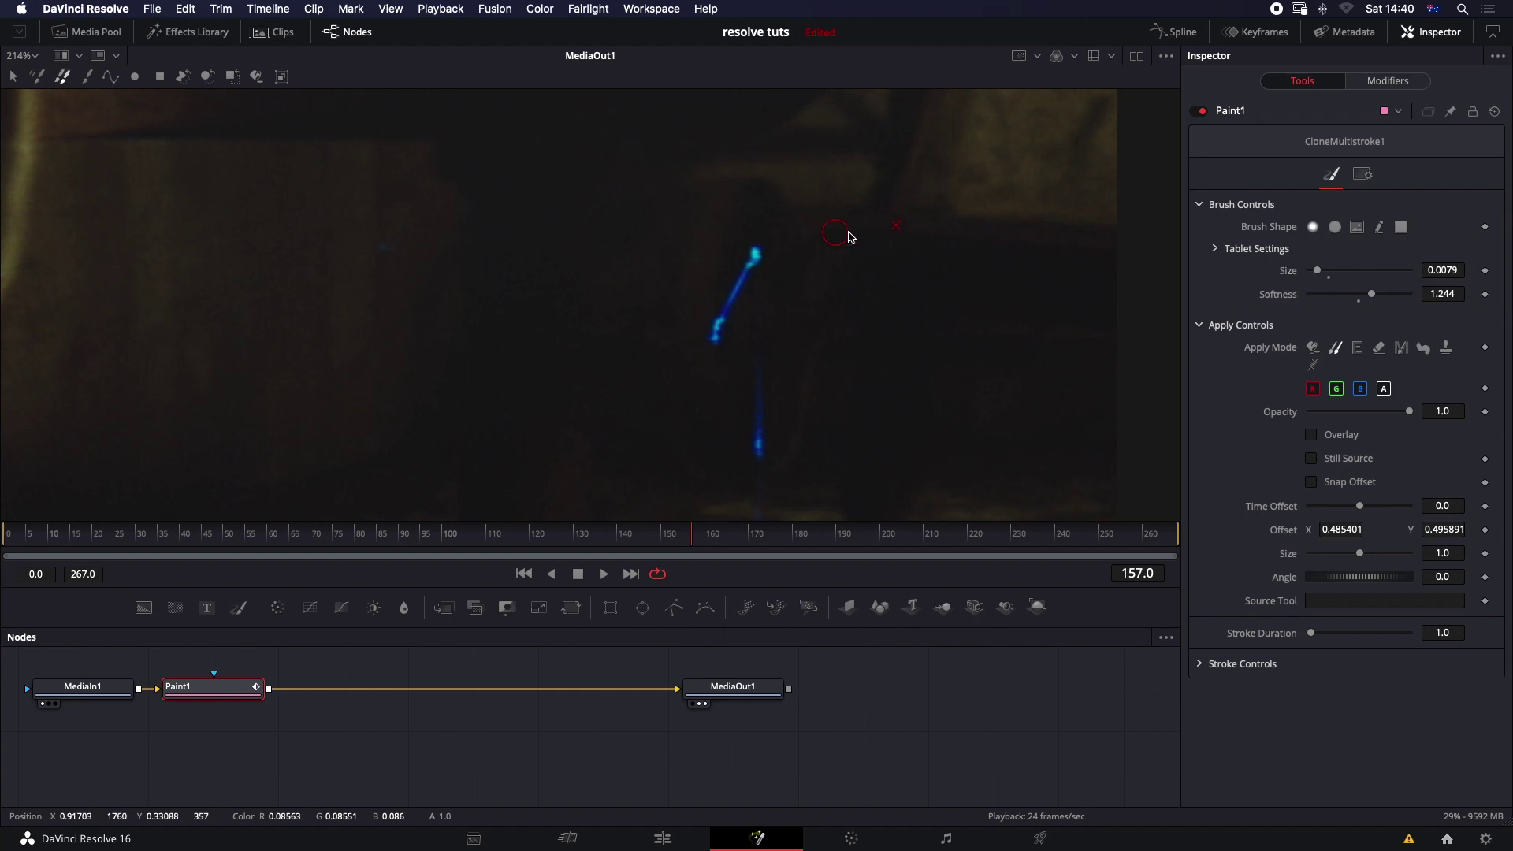
# Step: Enlarge the clone brush to 0.008498 and clone surrounding texture over the blue streak
pyautogui.moveTo(849, 236)
pyautogui.mouseDown()
pyautogui.moveTo(838, 233)
pyautogui.moveTo(905, 230)
pyautogui.moveTo(860, 205)
pyautogui.moveTo(873, 225)
pyautogui.moveTo(878, 189)
pyautogui.mouseUp()
pyautogui.moveTo(873, 259)
pyautogui.mouseDown()
pyautogui.moveTo(877, 192)
pyautogui.moveTo(877, 268)
pyautogui.moveTo(902, 233)
pyautogui.moveTo(756, 257)
pyautogui.moveTo(741, 297)
pyautogui.moveTo(749, 257)
pyautogui.moveTo(717, 331)
pyautogui.mouseUp()
pyautogui.moveTo(752, 253)
pyautogui.mouseDown()
pyautogui.moveTo(714, 338)
pyautogui.moveTo(729, 393)
pyautogui.moveTo(753, 361)
pyautogui.moveTo(755, 453)
pyautogui.moveTo(755, 360)
pyautogui.mouseUp()
pyautogui.keyDown('alt'); pyautogui.click(733, 390); pyautogui.keyUp('alt')
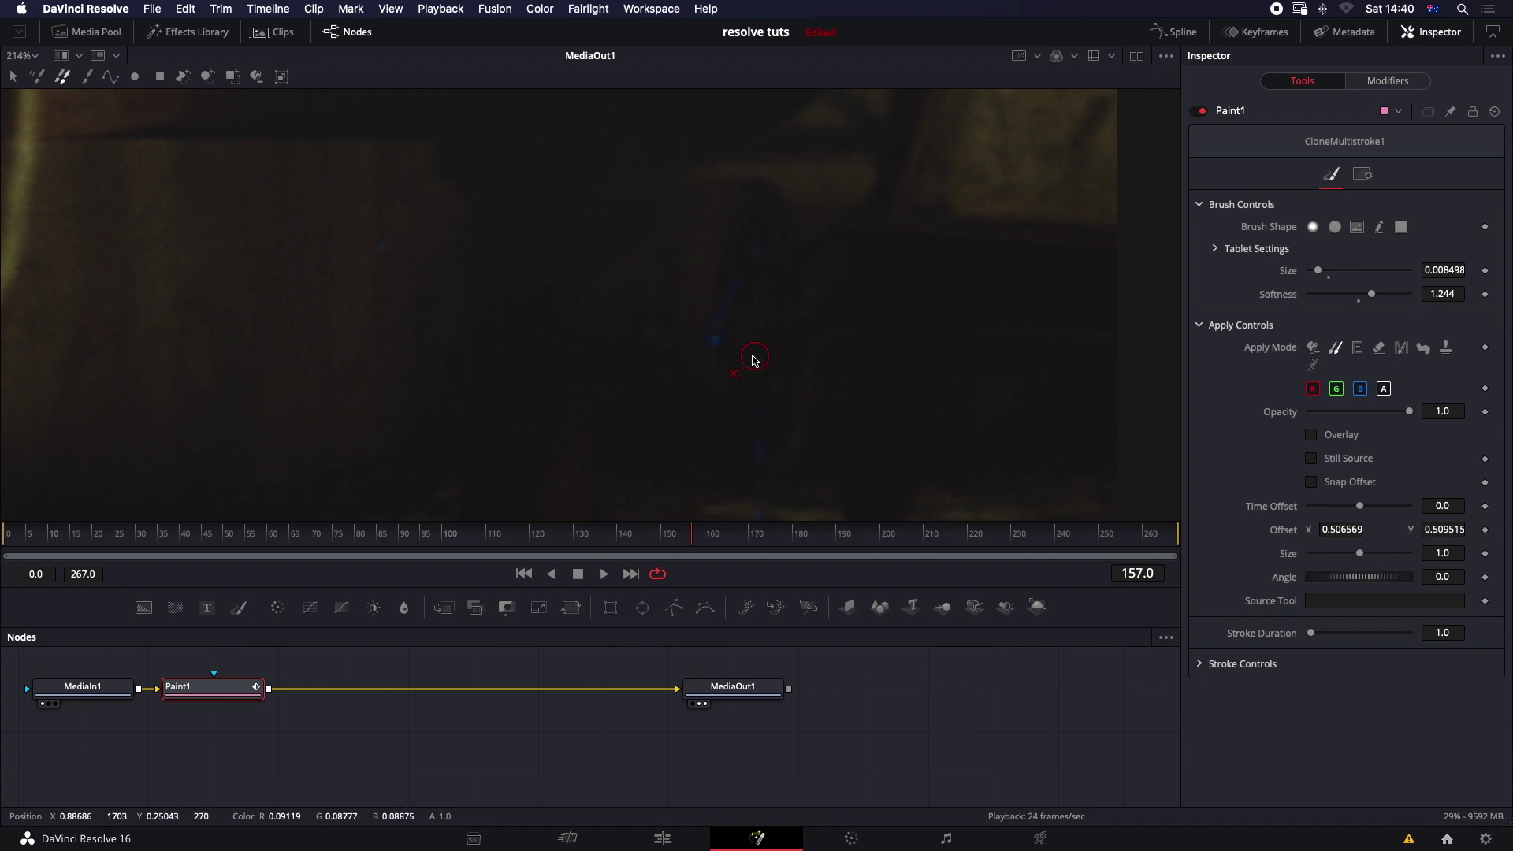
pyautogui.keyDown('alt'); pyautogui.click(758, 312); pyautogui.keyUp('alt')
pyautogui.moveTo(752, 267); pyautogui.dragTo(712, 338)
# Step: Clone from fresh source points beside the streak, then zoom out and return to the Edit page
pyautogui.keyDown('alt'); pyautogui.click(776, 386); pyautogui.keyUp('alt')
pyautogui.scroll(-2, 766, 362)
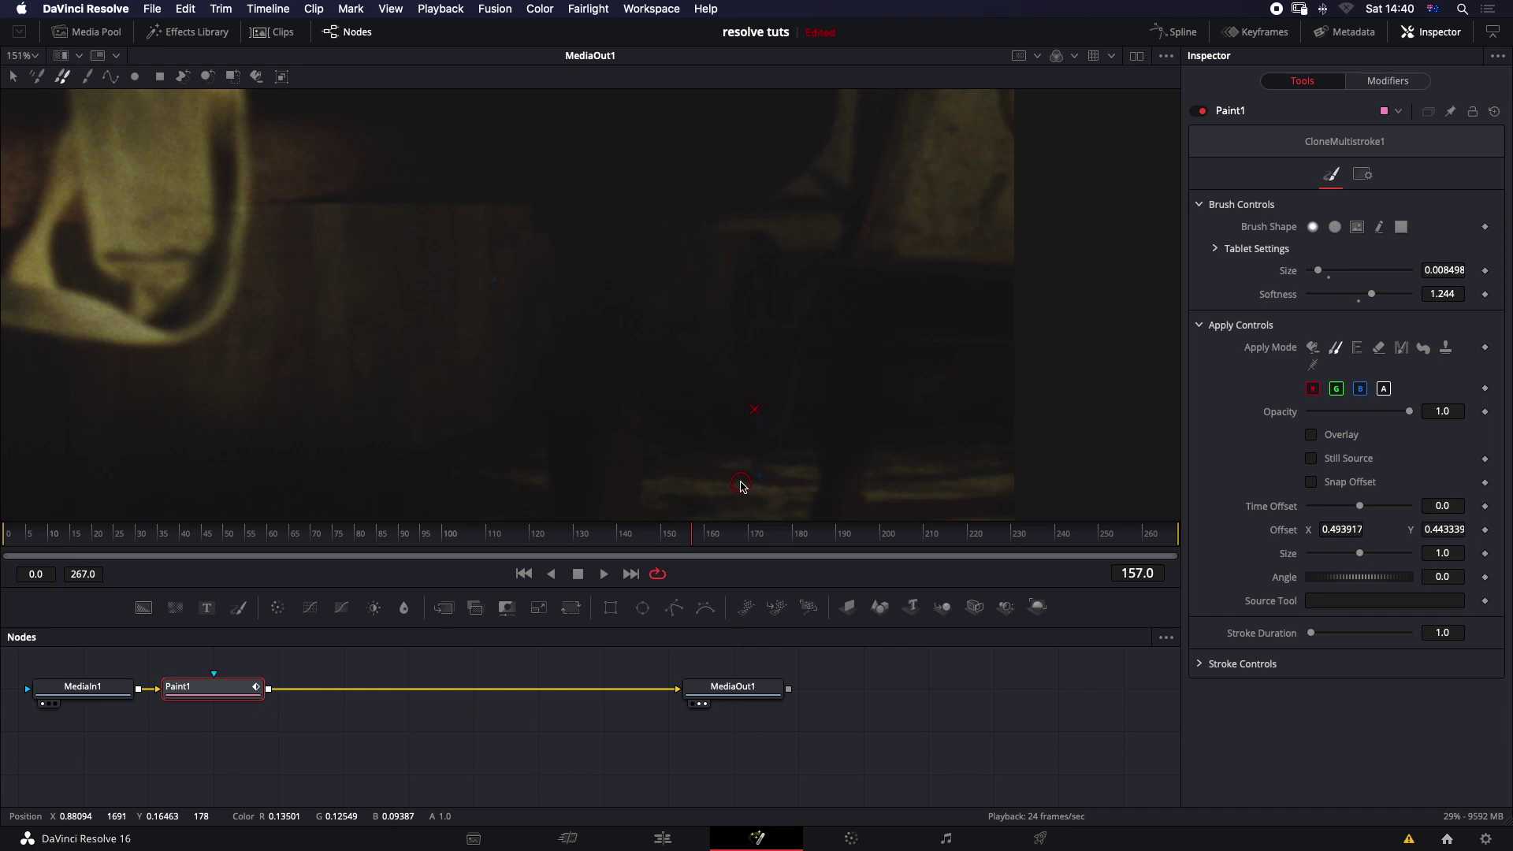
pyautogui.keyDown('alt'); pyautogui.click(754, 476); pyautogui.keyUp('alt')
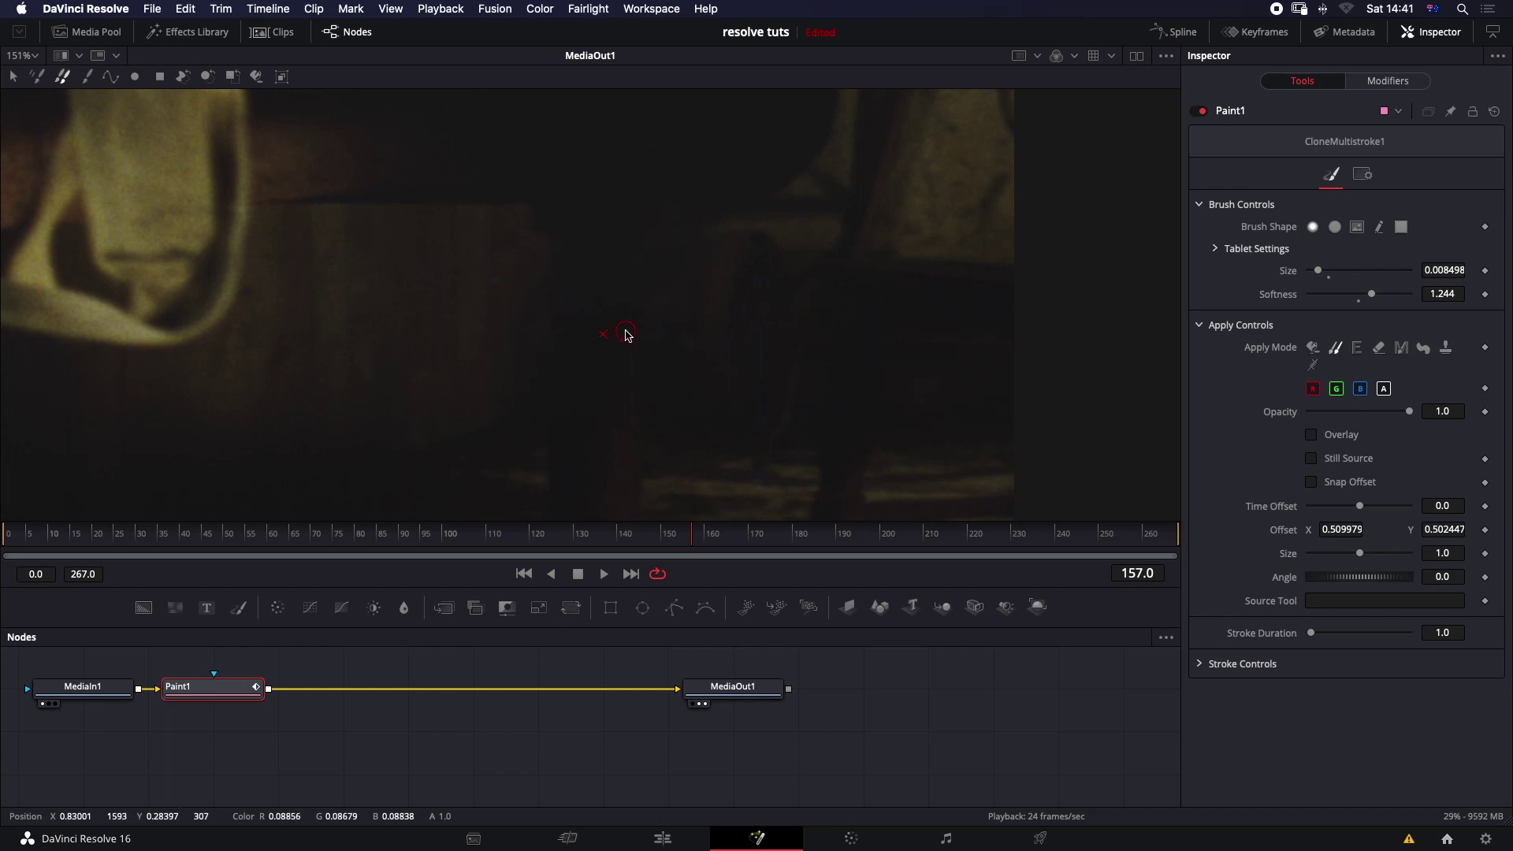
pyautogui.scroll(-6, 631, 339)
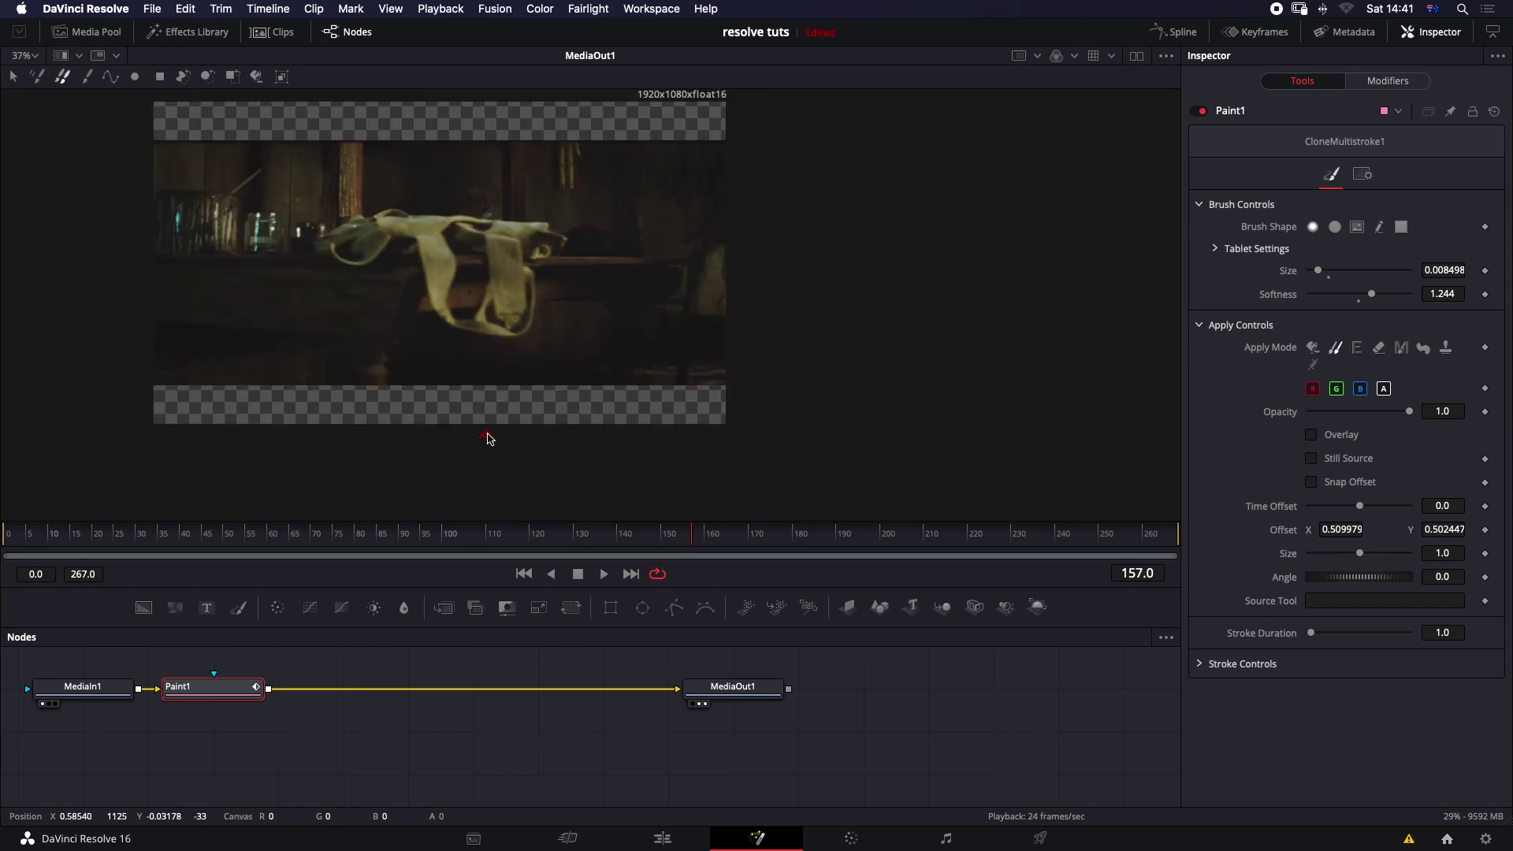
pyautogui.moveTo(489, 435); pyautogui.dragTo(677, 475)
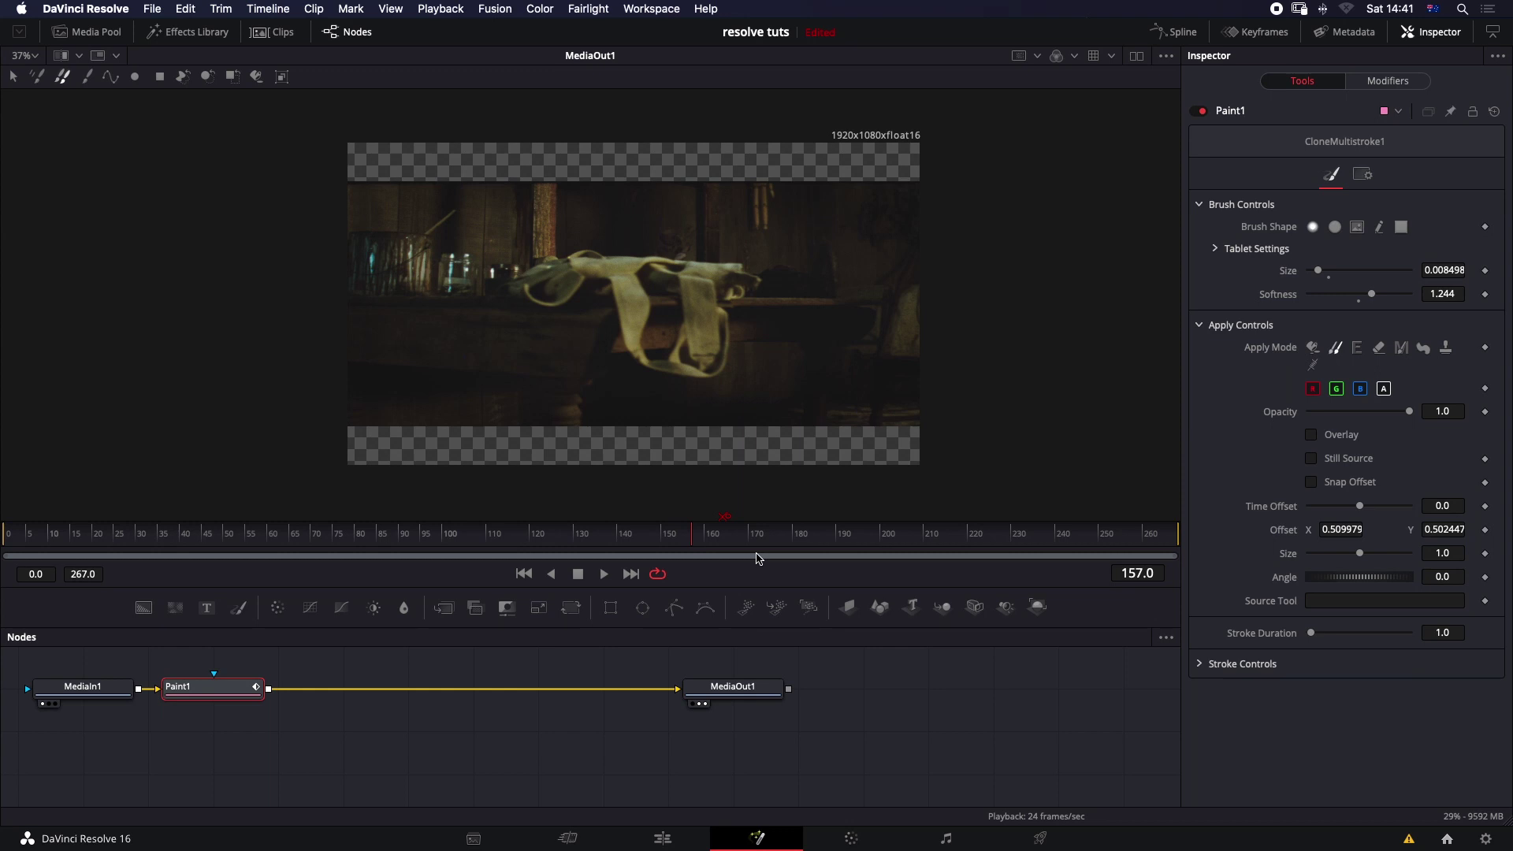
pyautogui.click(662, 838)
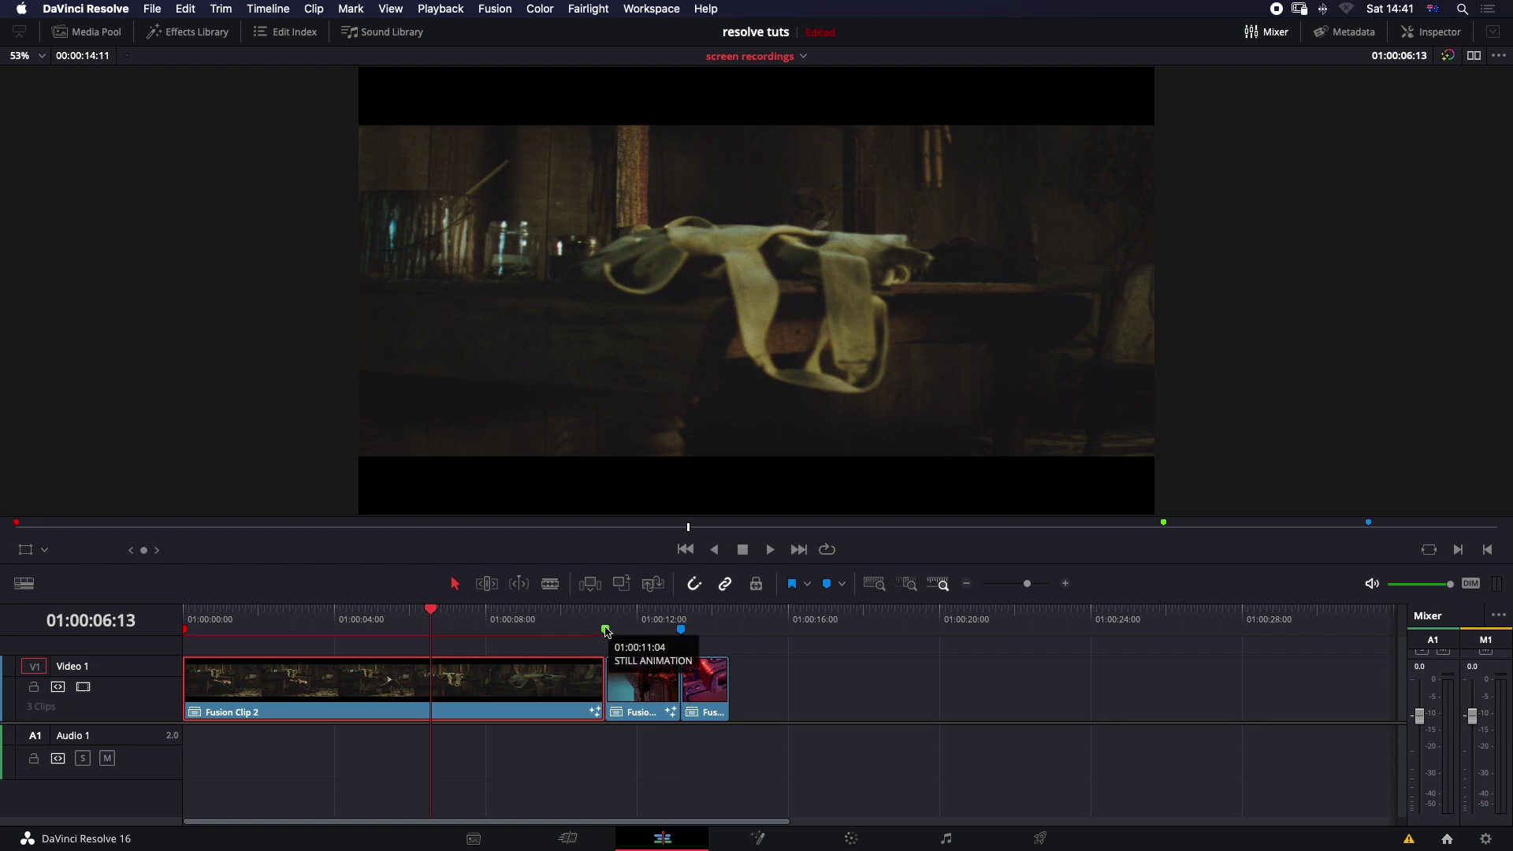
# Step: Move the playhead between the film clip and the red camera clip, opening the camera clip in Fusion
pyautogui.click(626, 619)
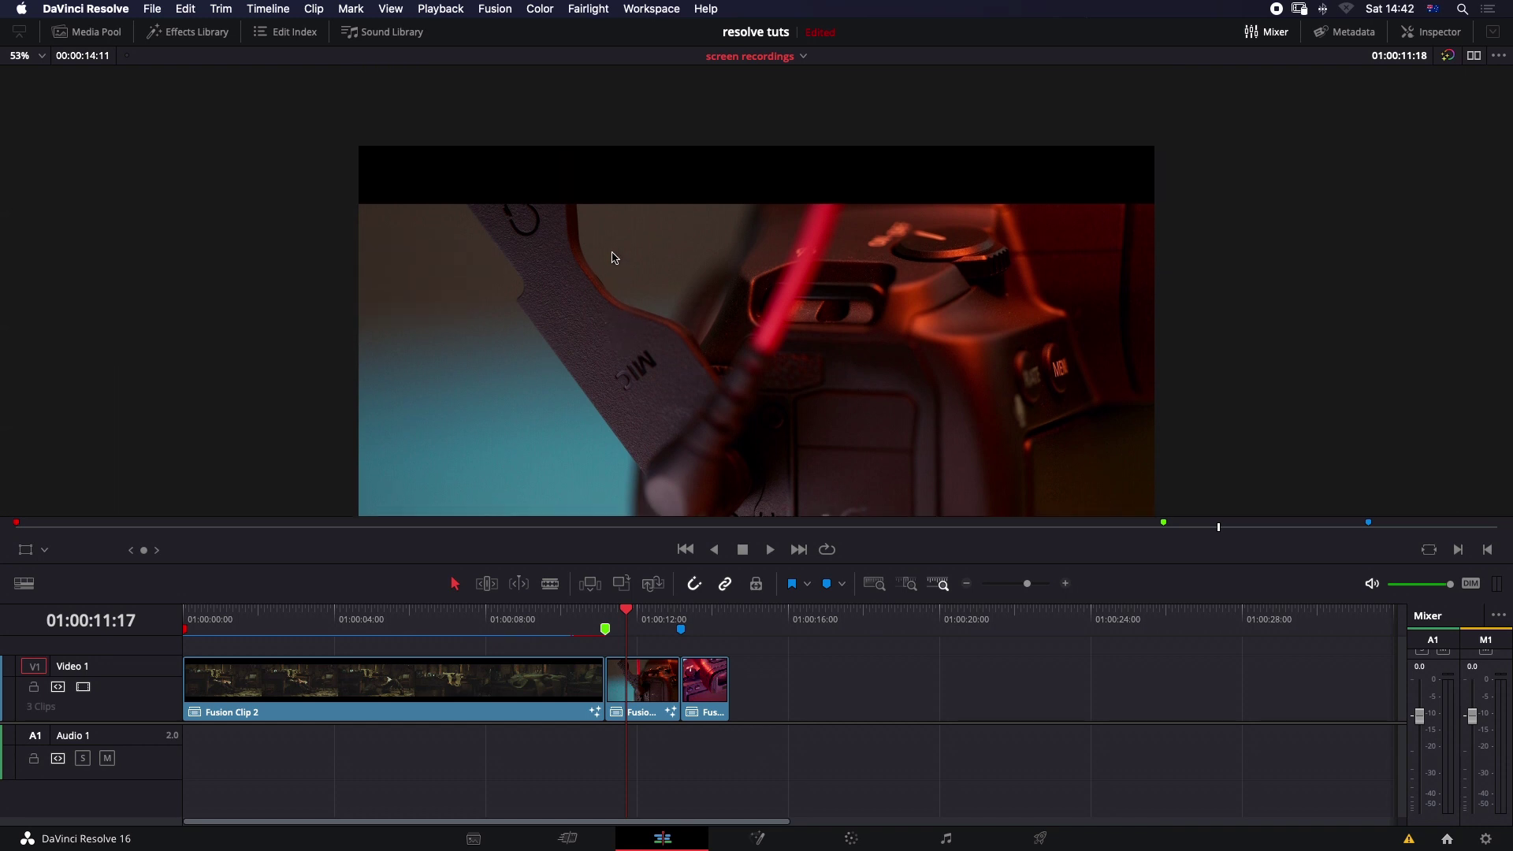
pyautogui.hotkey('shift', '5')
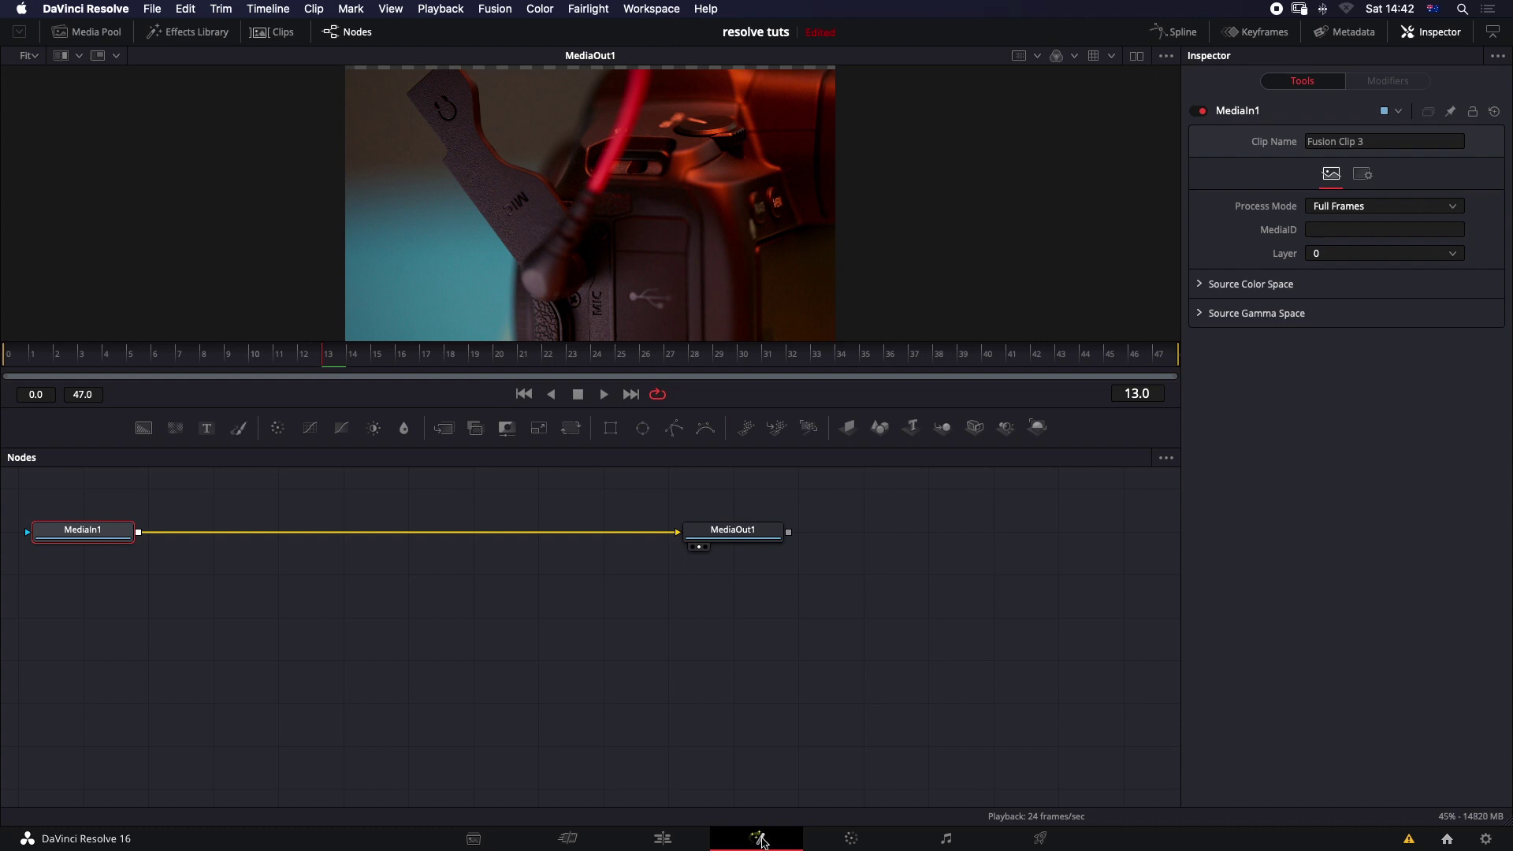
pyautogui.click(667, 840)
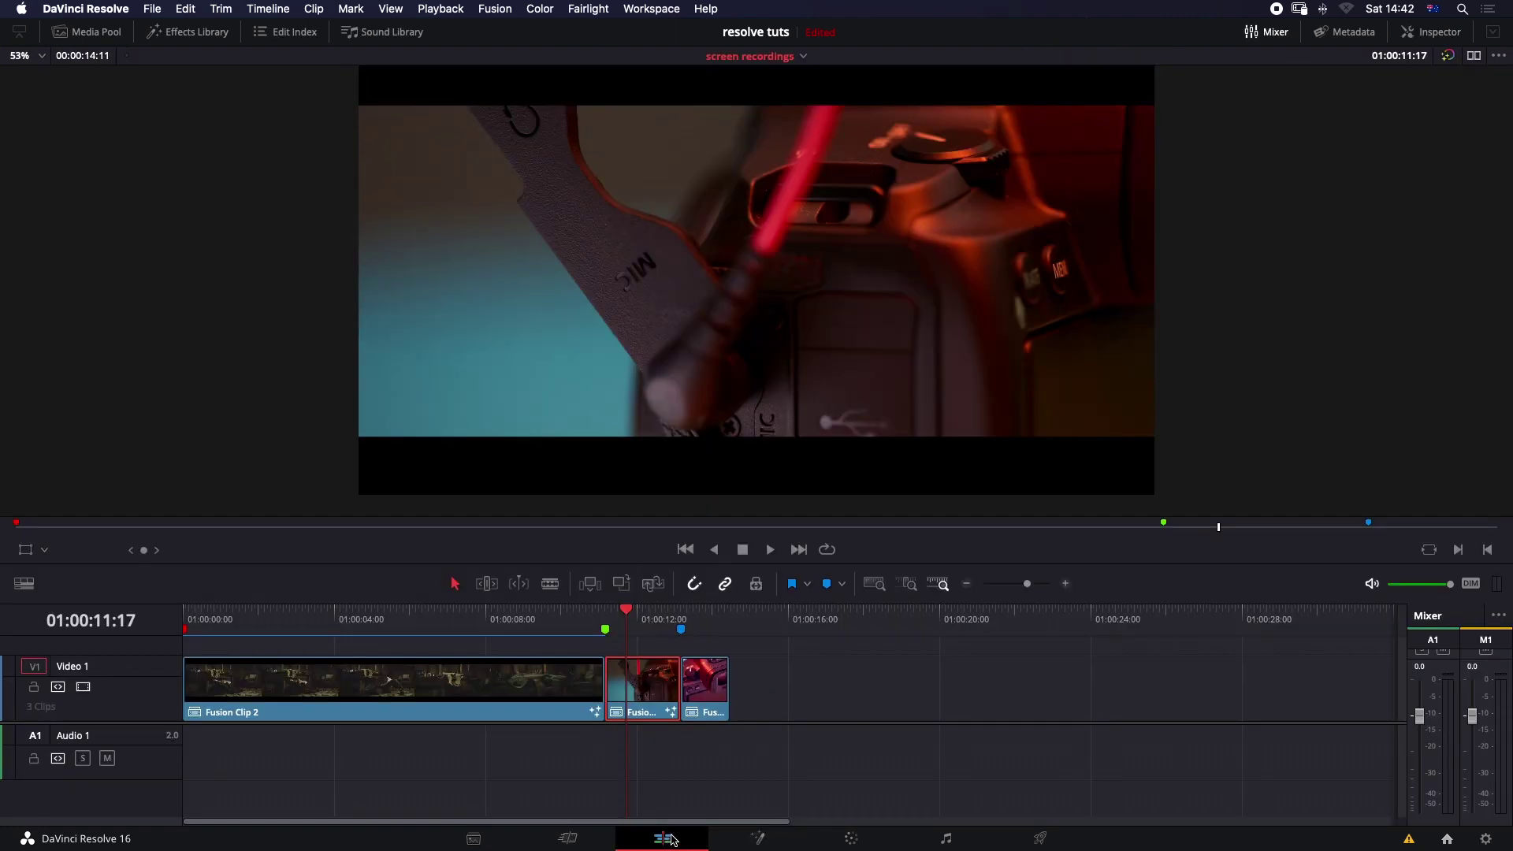
pyautogui.click(564, 639)
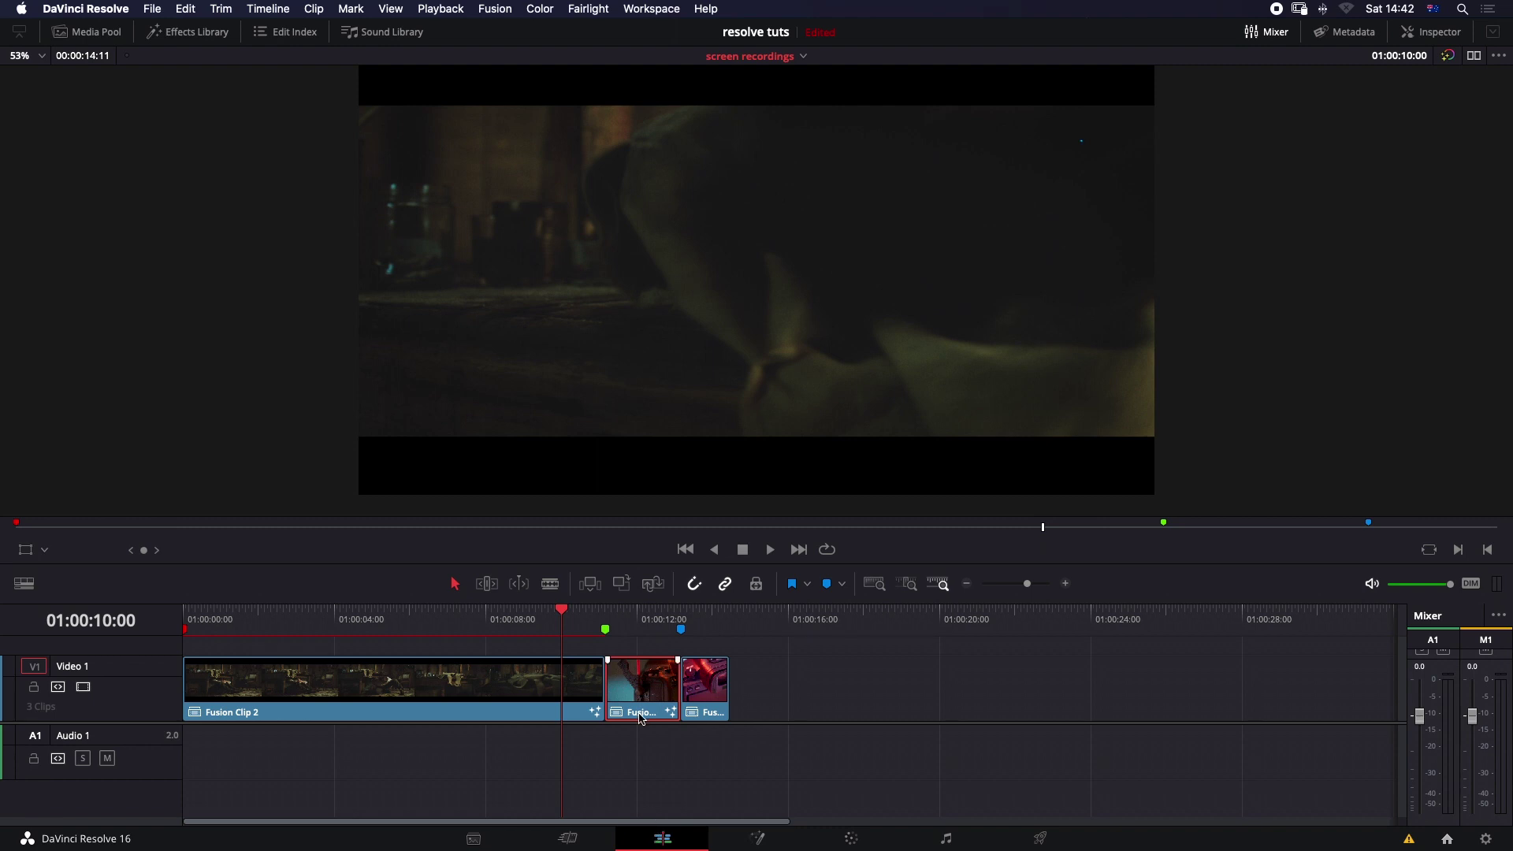
pyautogui.click(631, 623)
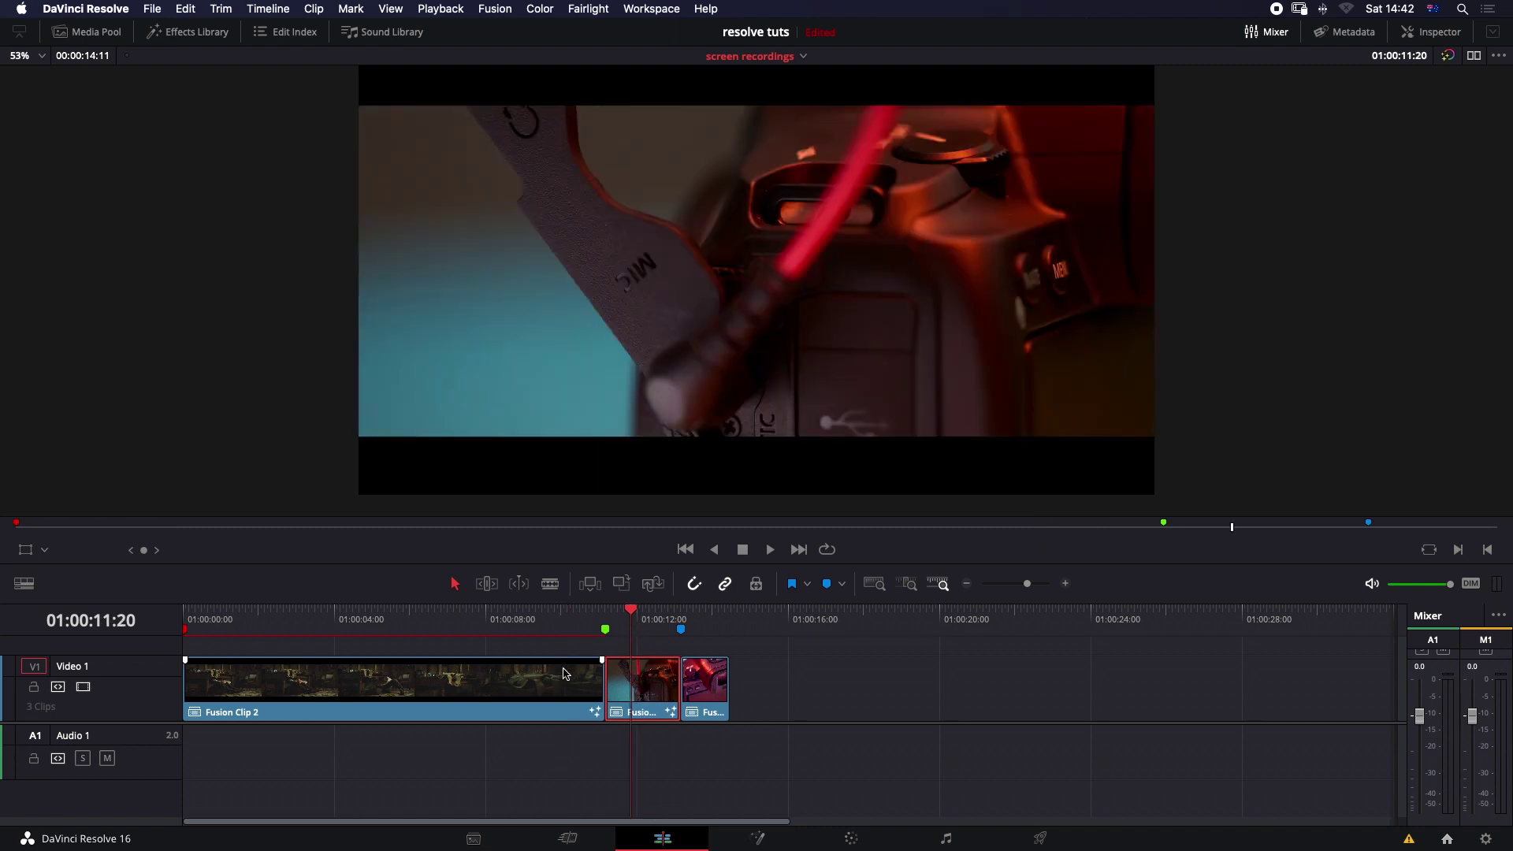
pyautogui.click(559, 622)
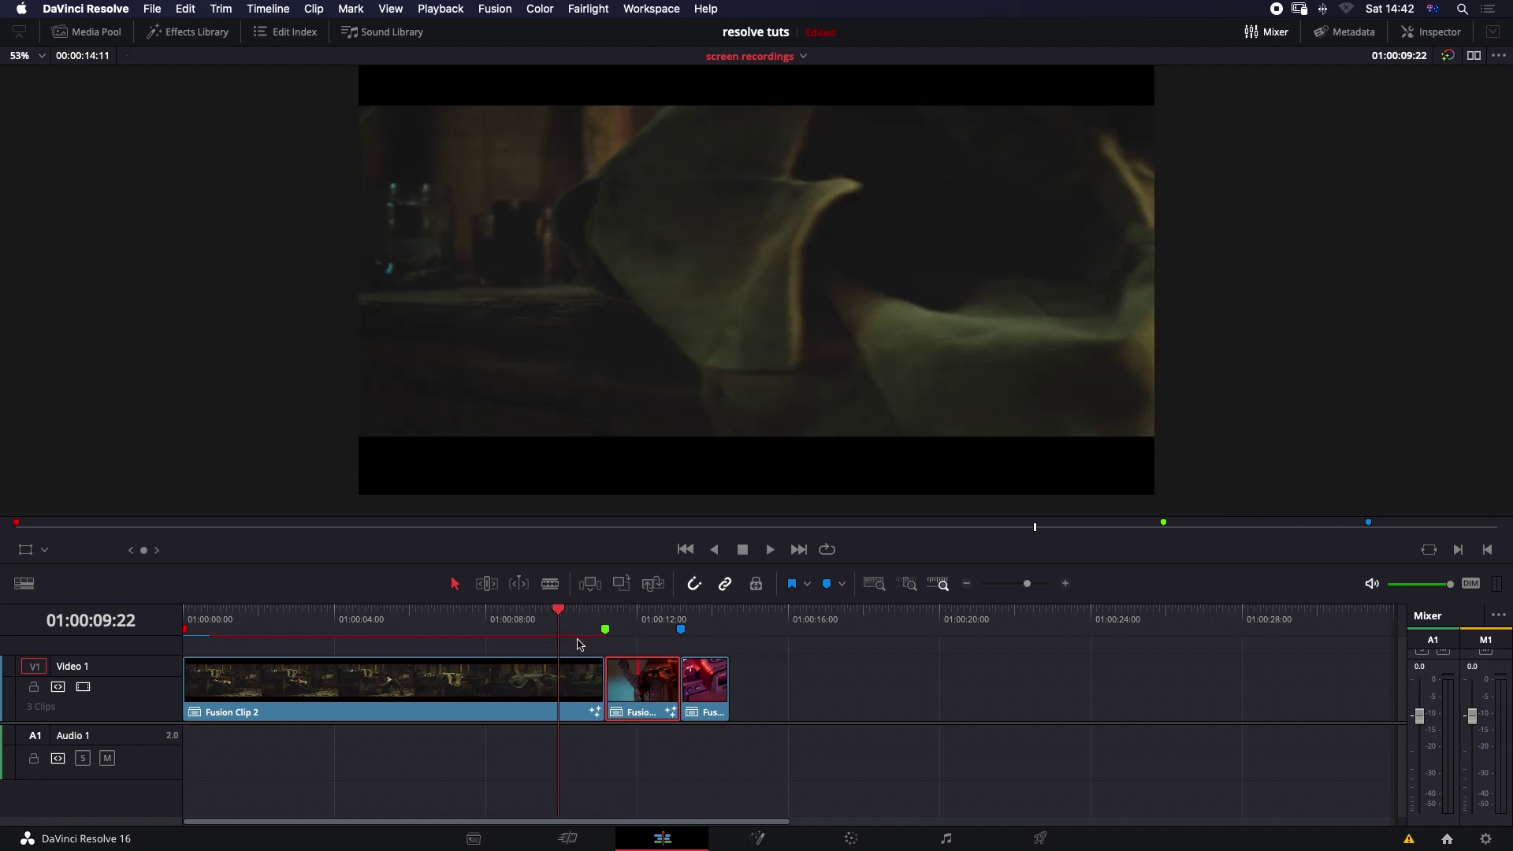
pyautogui.click(635, 622)
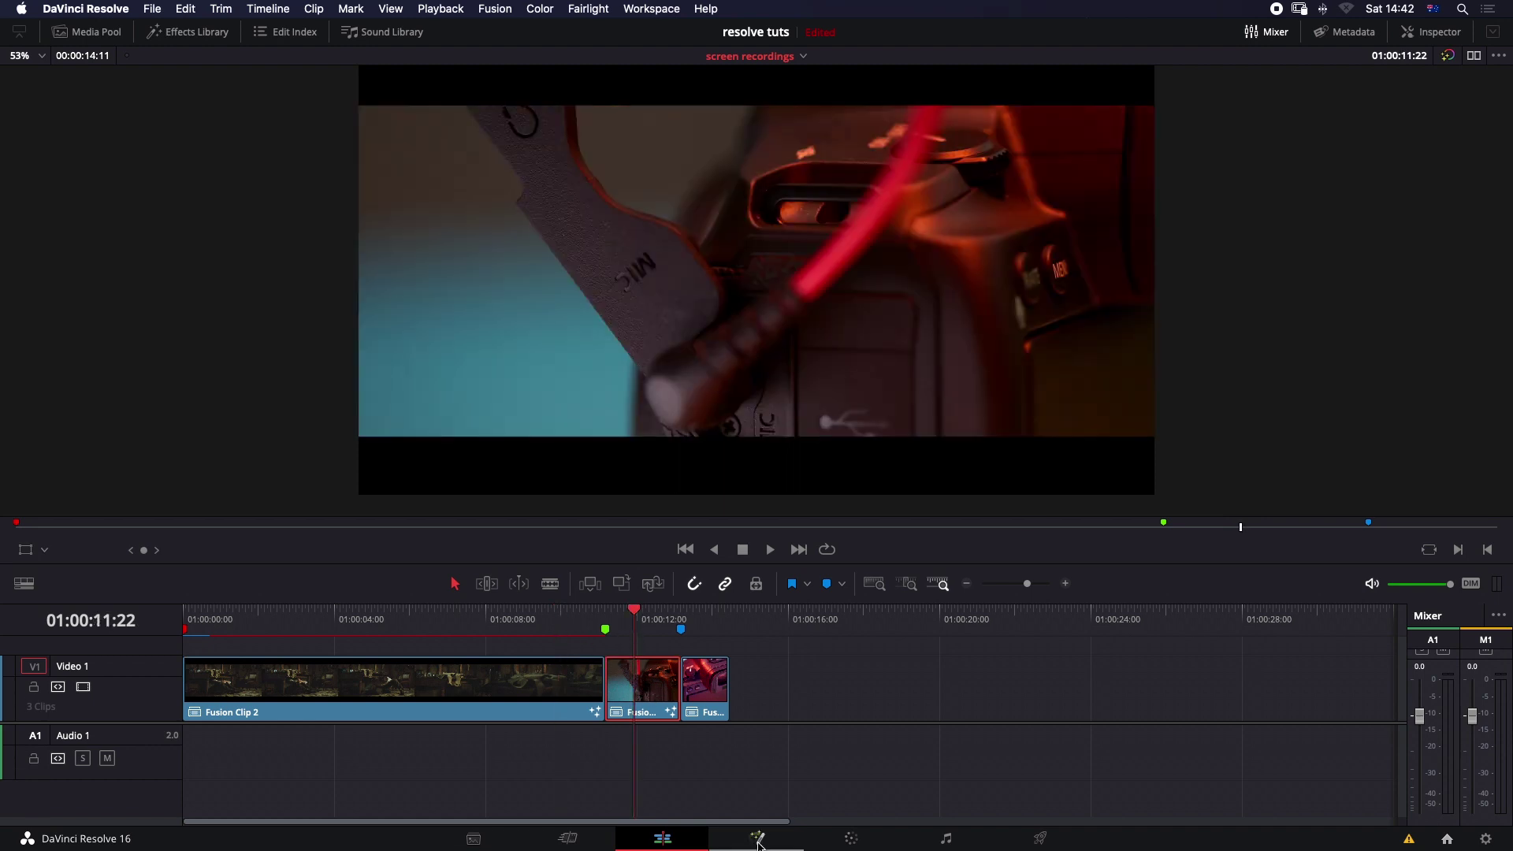
pyautogui.click(758, 839)
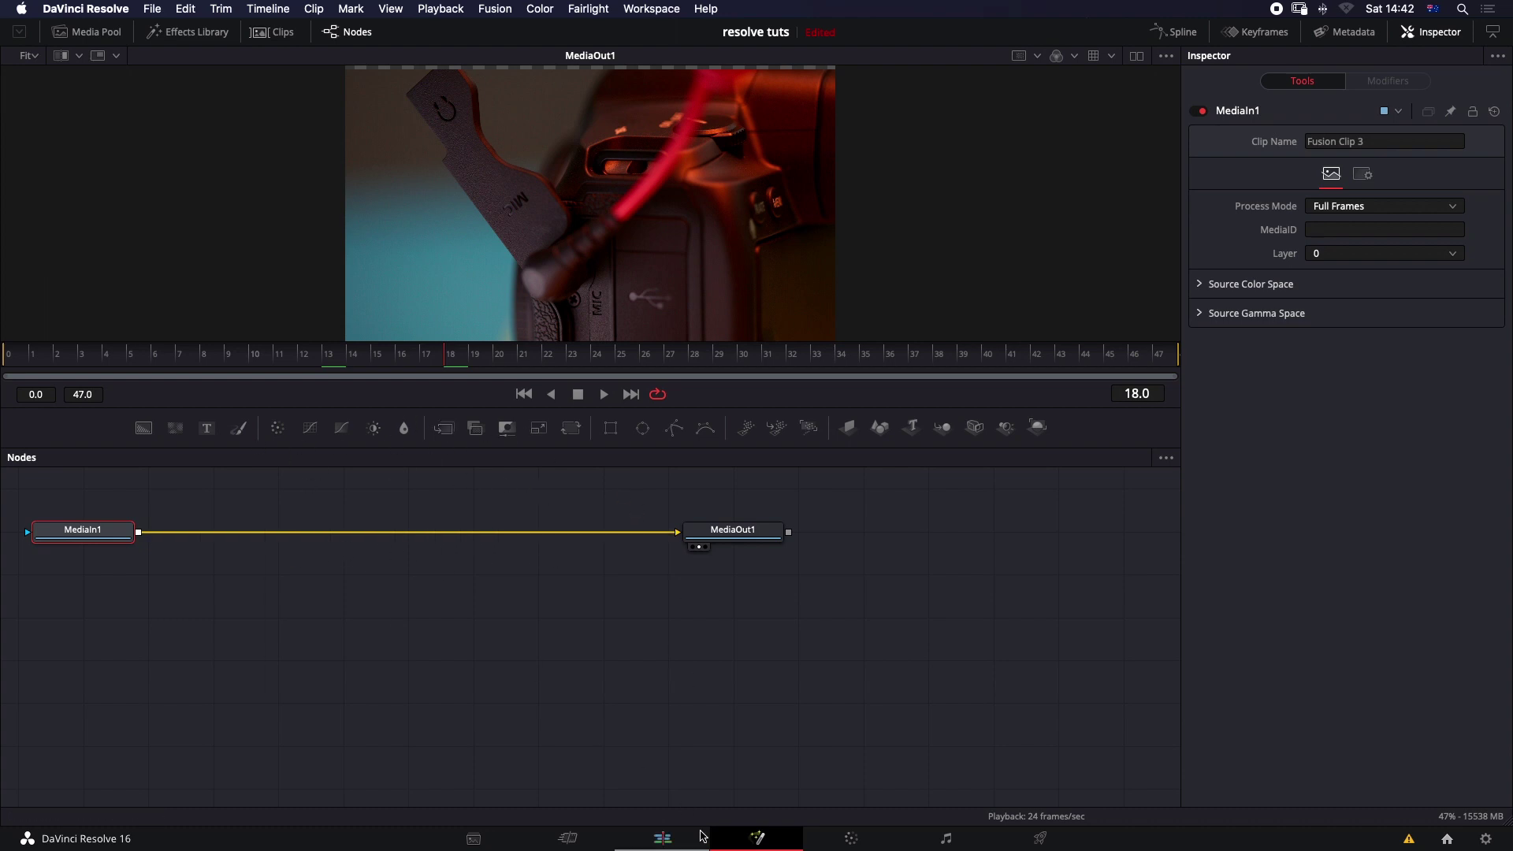
# Step: Back on the Edit timeline, select Fusion Clip 2 and open its node graph in Fusion
pyautogui.click(662, 839)
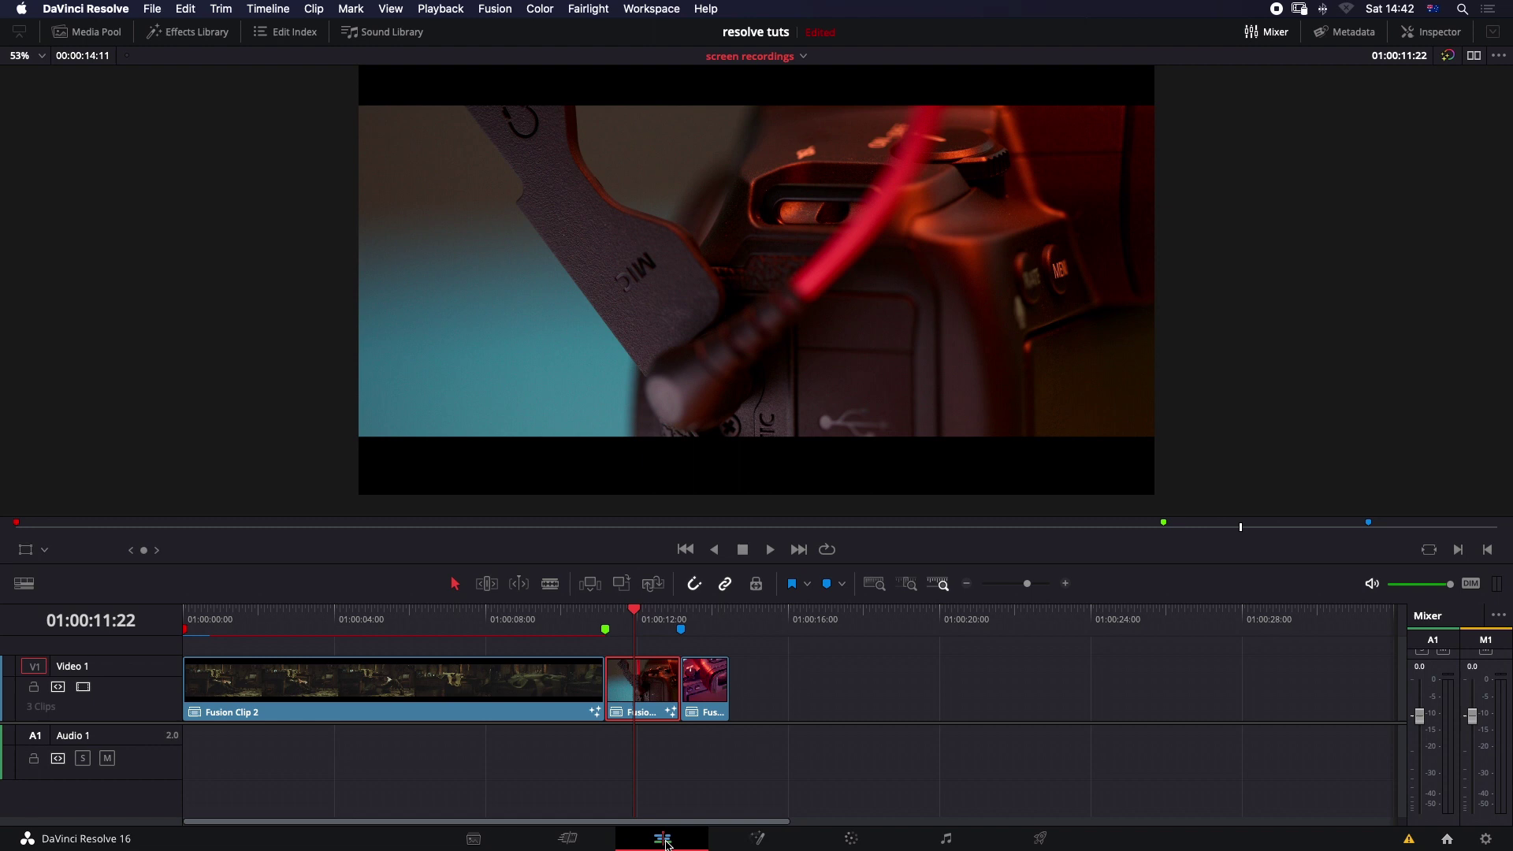
pyautogui.click(527, 611)
pyautogui.click(542, 690)
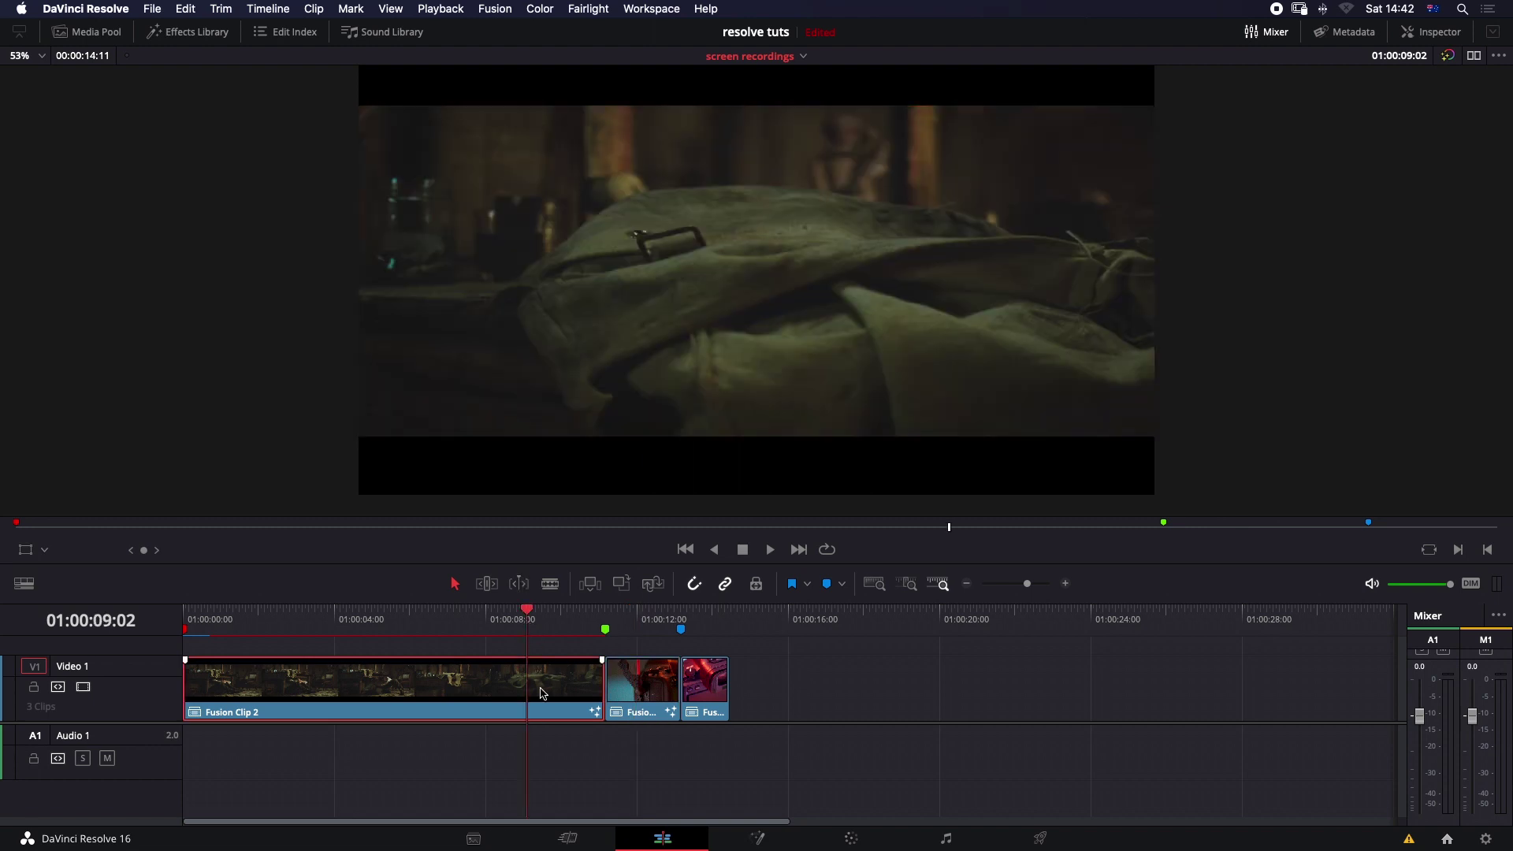
pyautogui.click(757, 837)
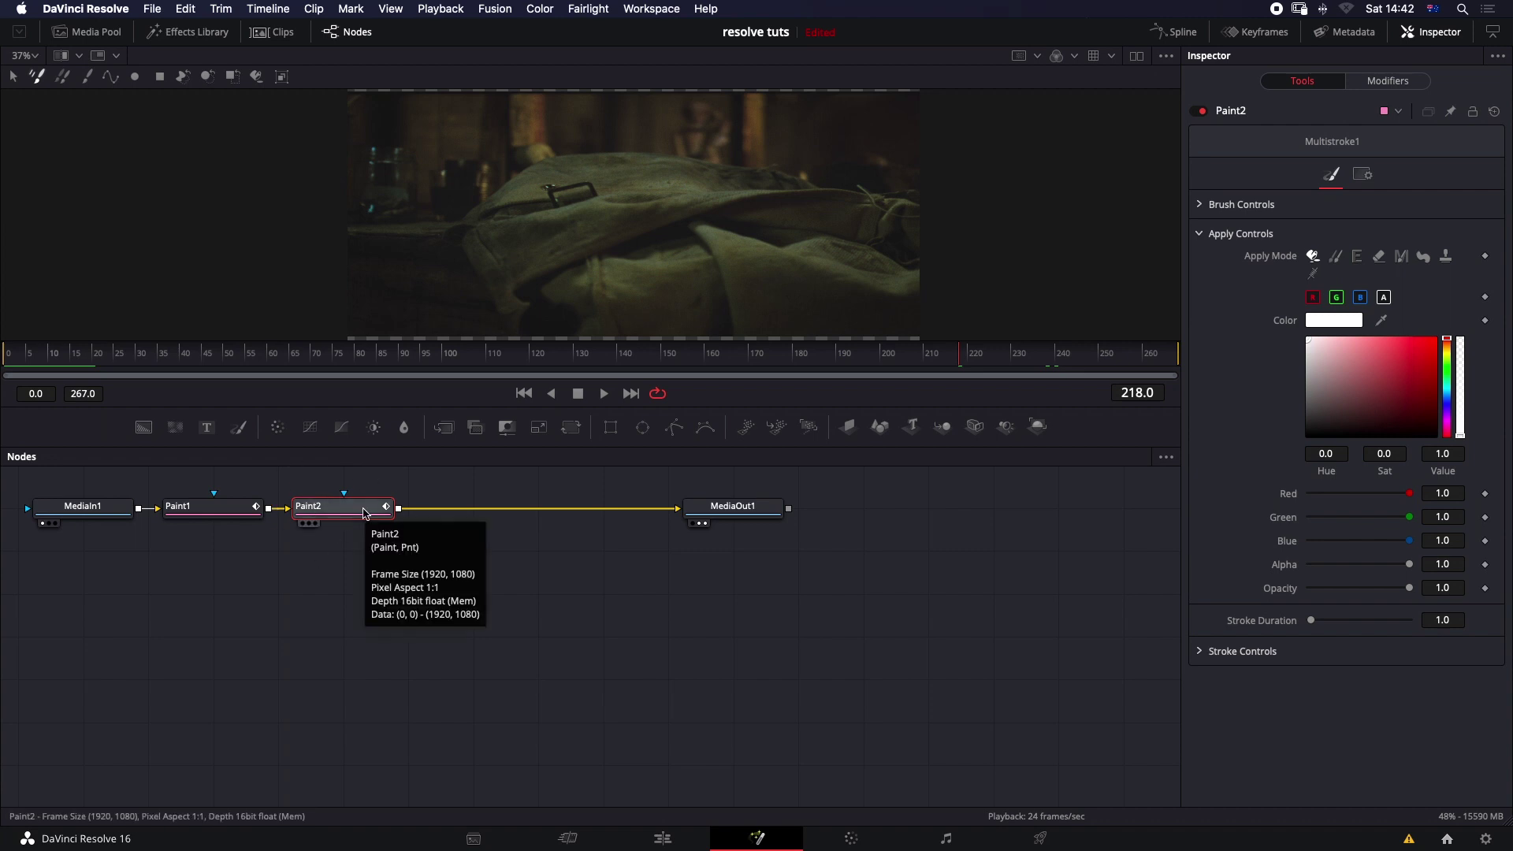
# Step: Delete the Paint2 node so Paint1 feeds MediaOut1, then return to the Edit page
pyautogui.press('Delete')
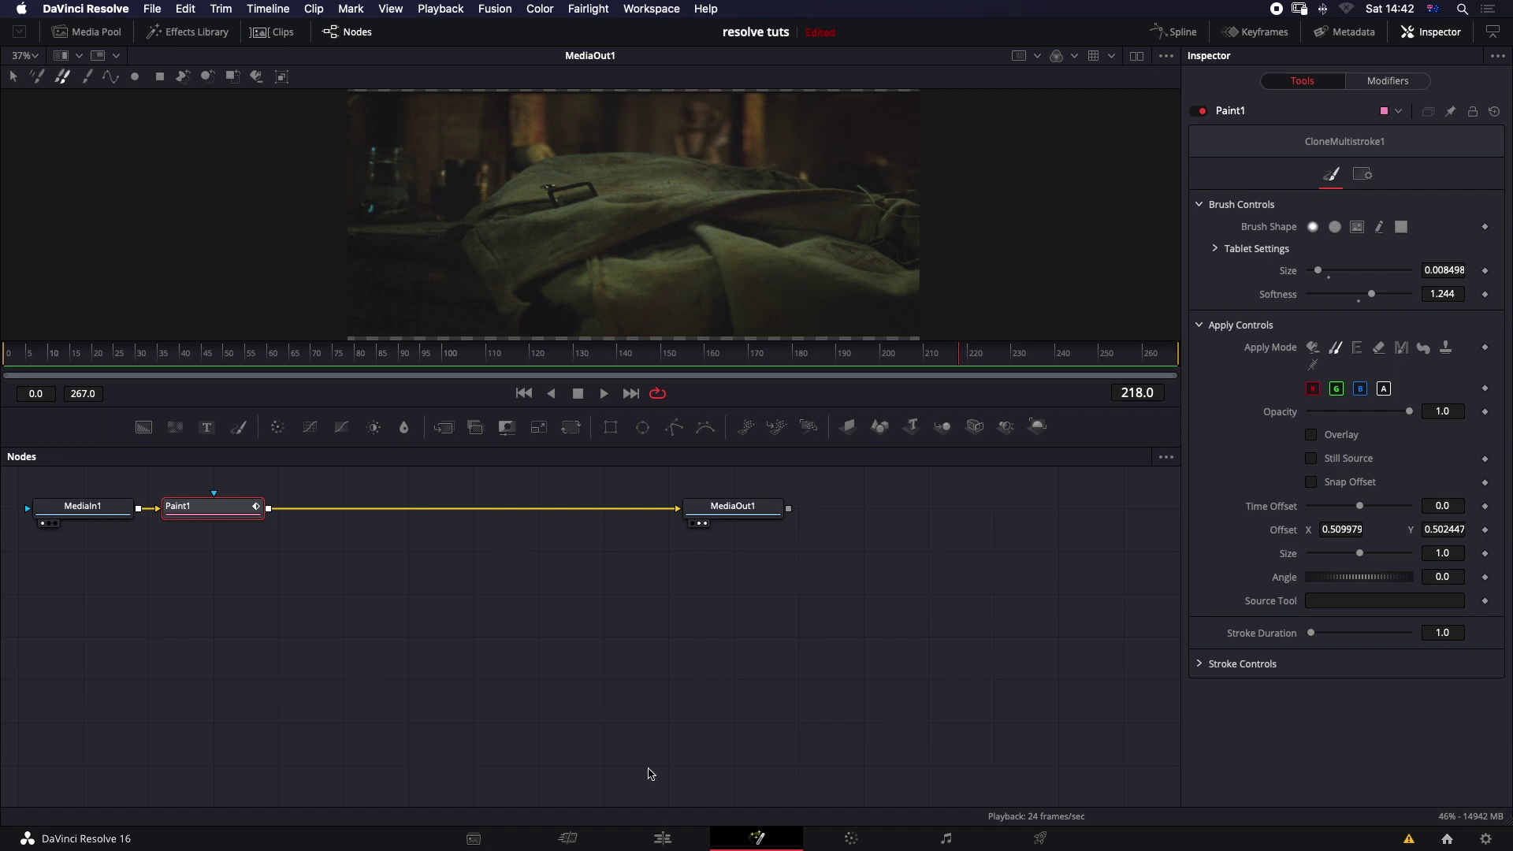
pyautogui.click(662, 838)
# Step: Put the playhead on Fusion Clip 3, the red camera clip, and open it in Fusion
pyautogui.click(637, 624)
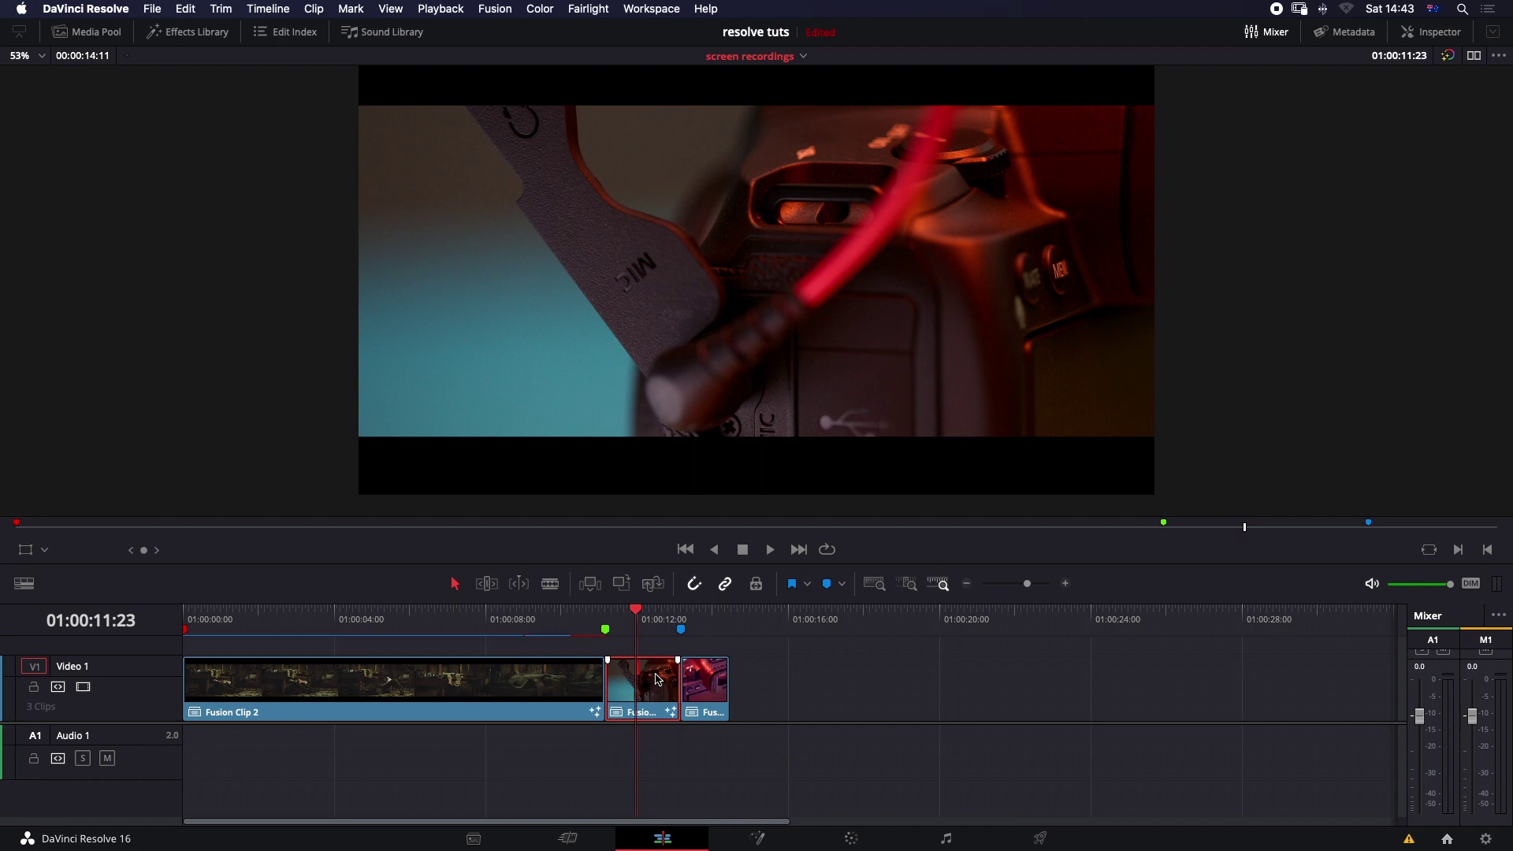
pyautogui.click(760, 840)
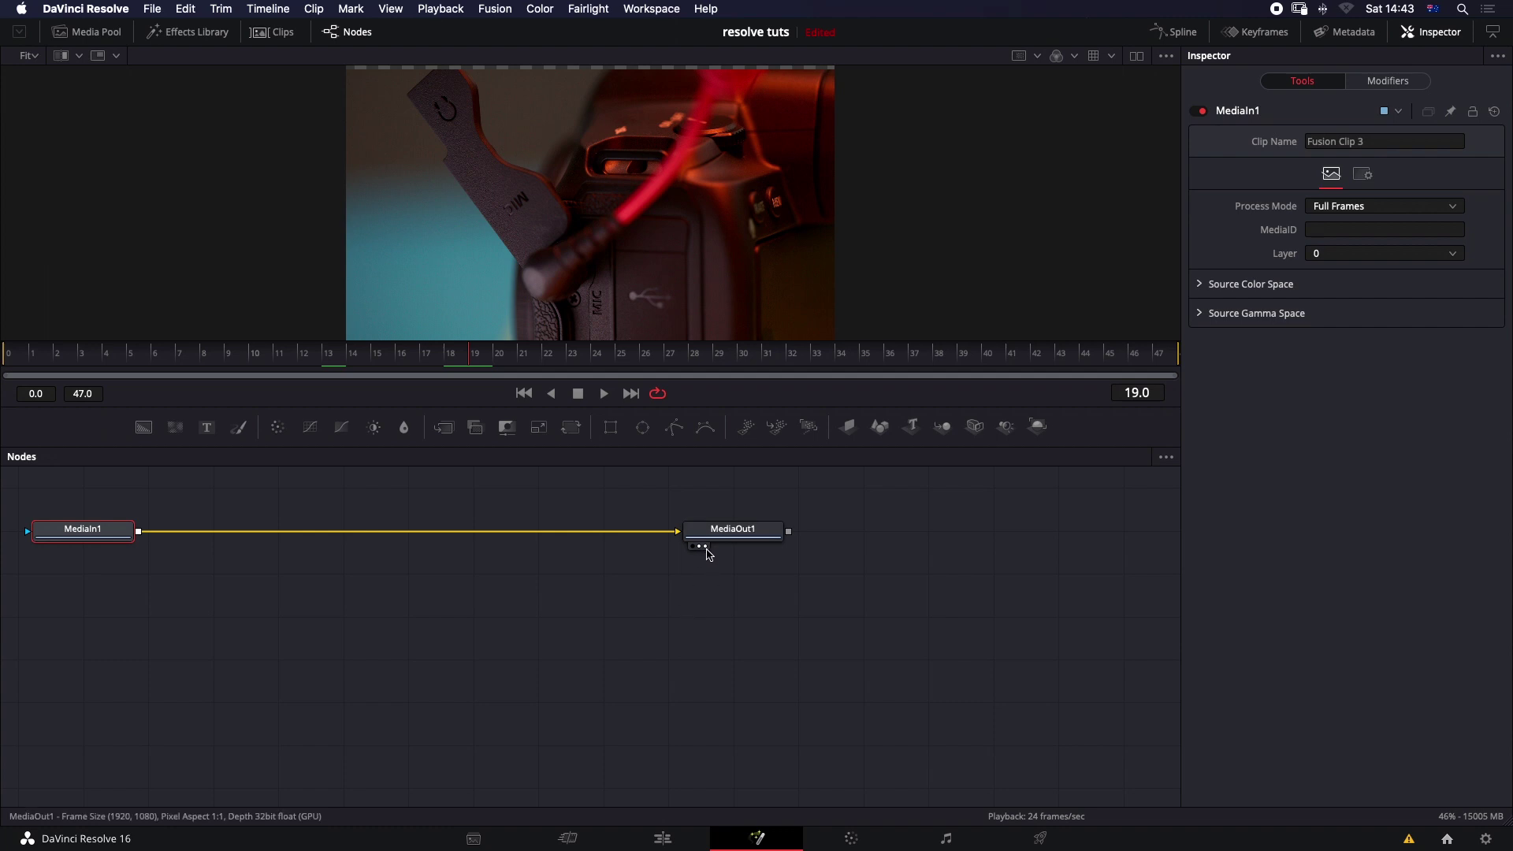
# Step: Add a Paint node via the 'pai' tool search, insert it between MediaIn1 and MediaOut1, and enlarge the viewer
pyautogui.click(305, 494)
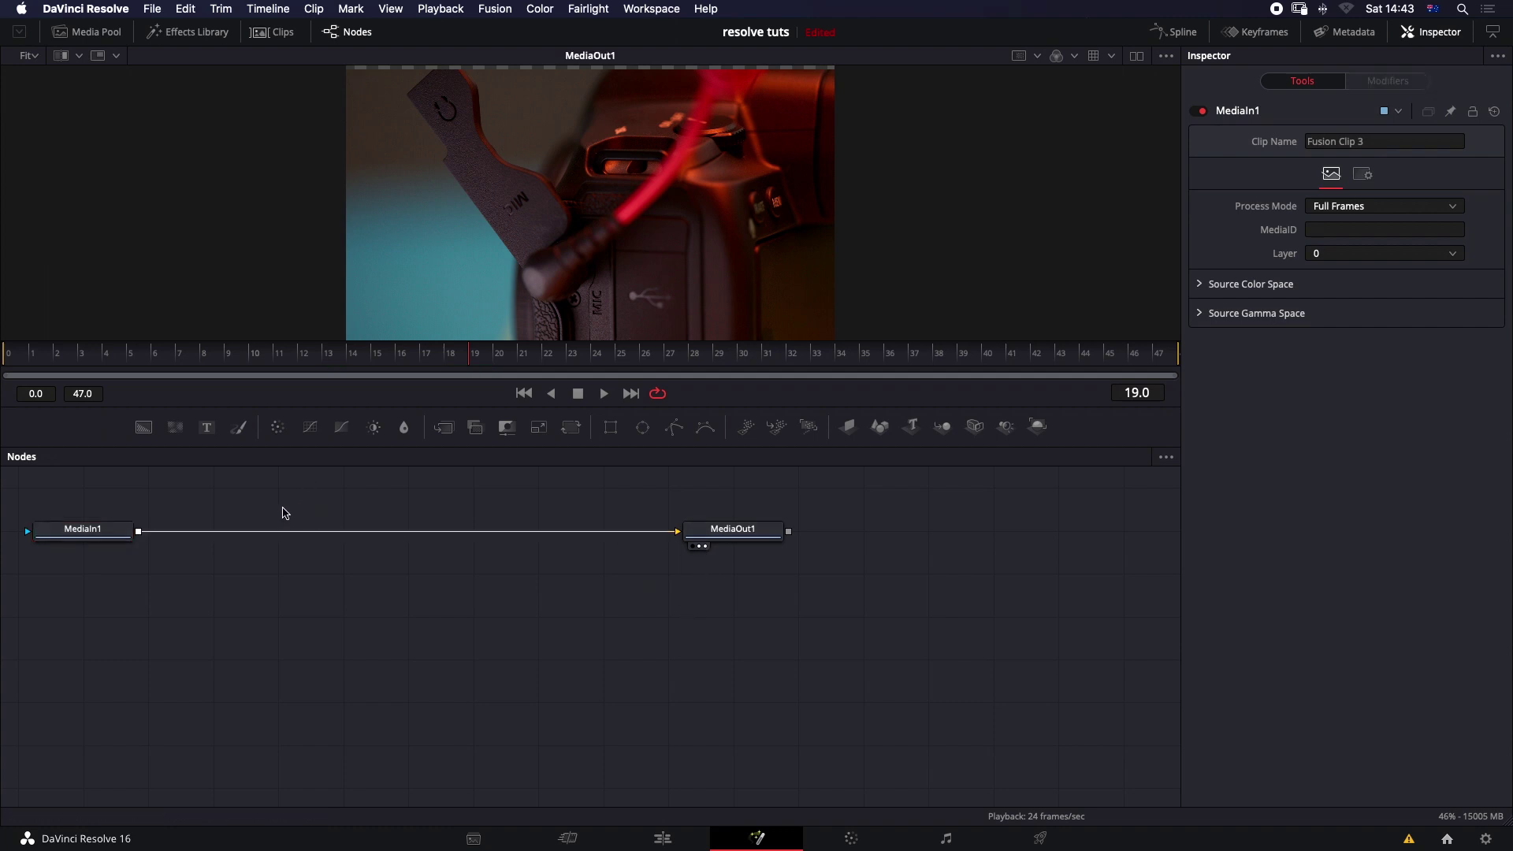
pyautogui.hotkey('shift', 'space')
pyautogui.write('pai')
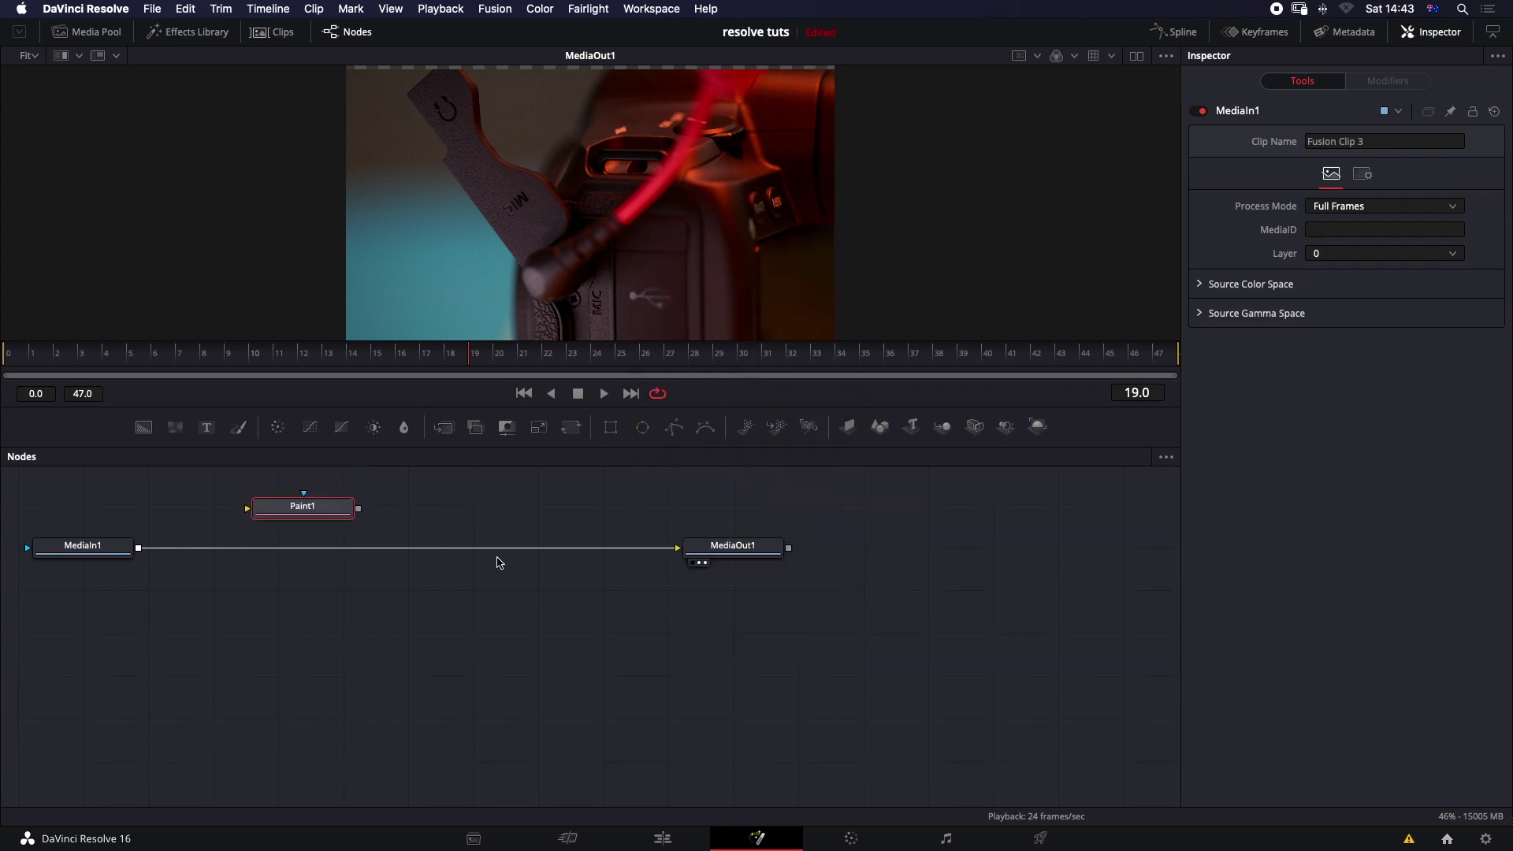
pyautogui.press('Return')
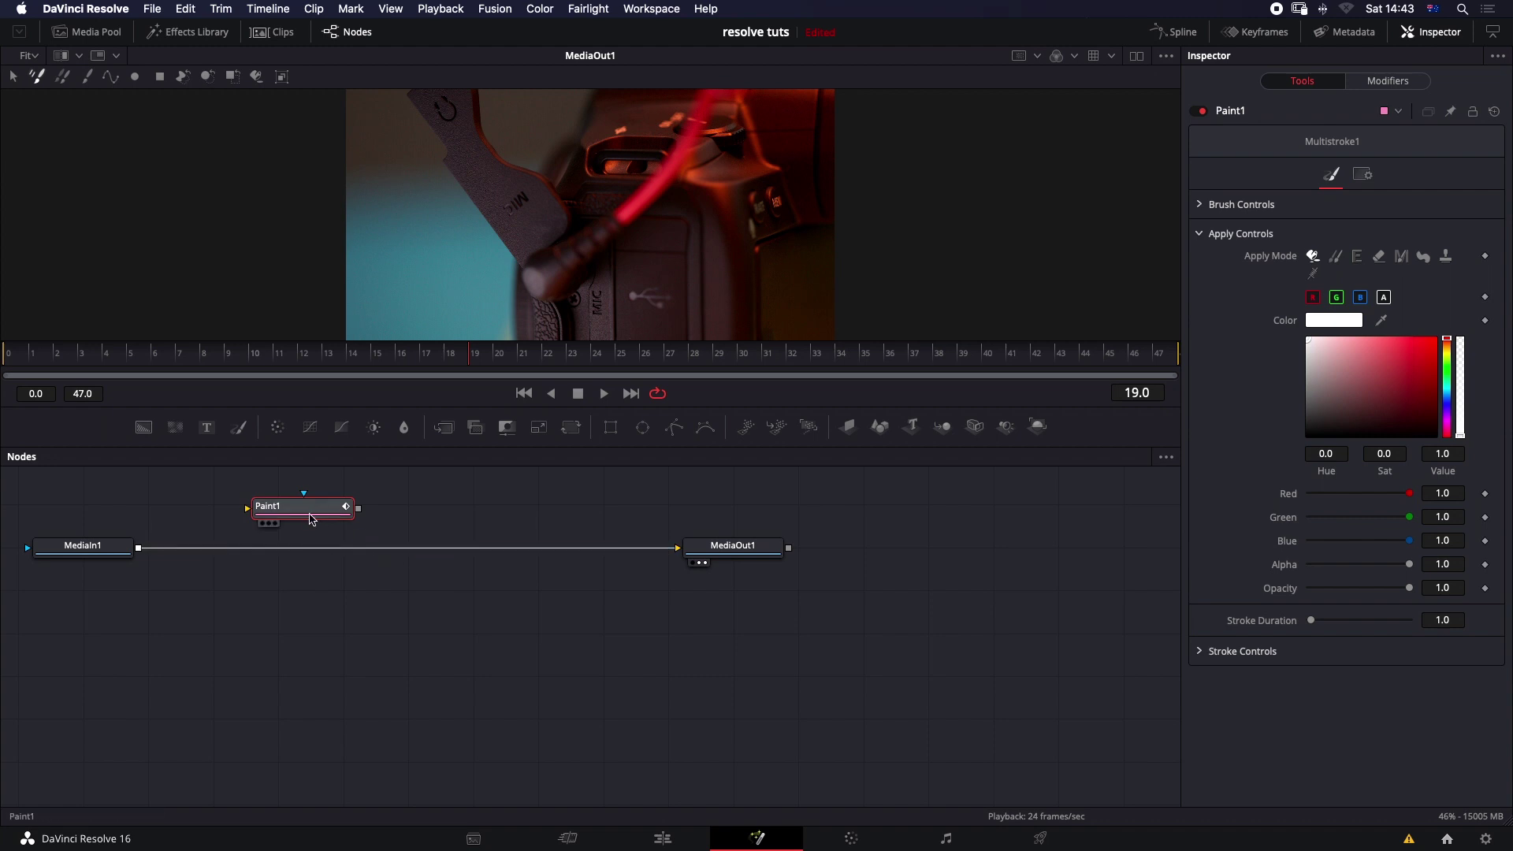
pyautogui.moveTo(304, 510)
pyautogui.mouseDown()
pyautogui.moveTo(402, 549)
pyautogui.moveTo(278, 555)
pyautogui.mouseUp()
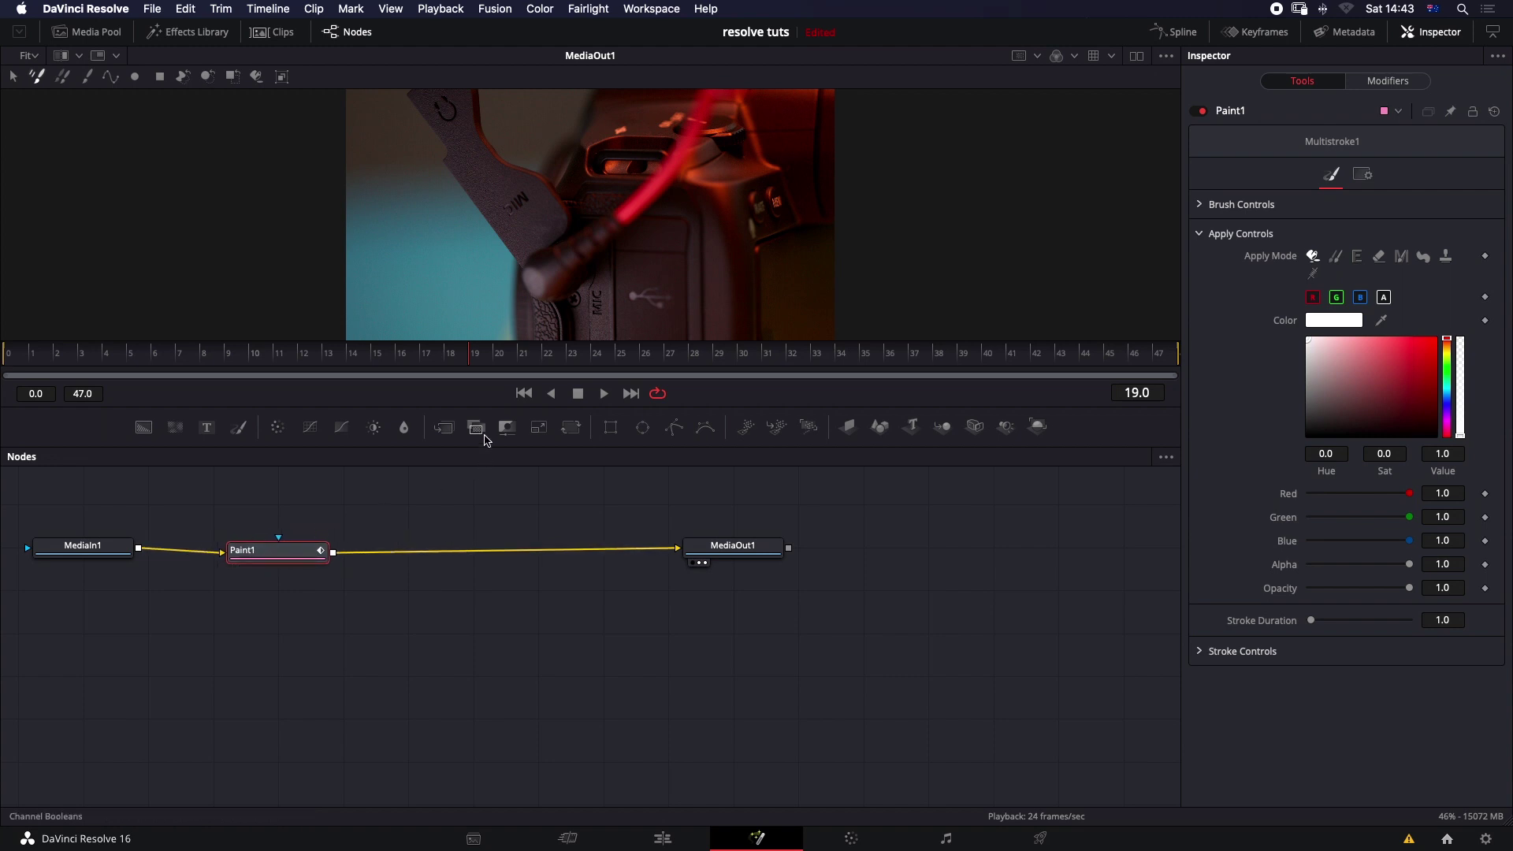
pyautogui.moveTo(489, 447); pyautogui.dragTo(490, 680)
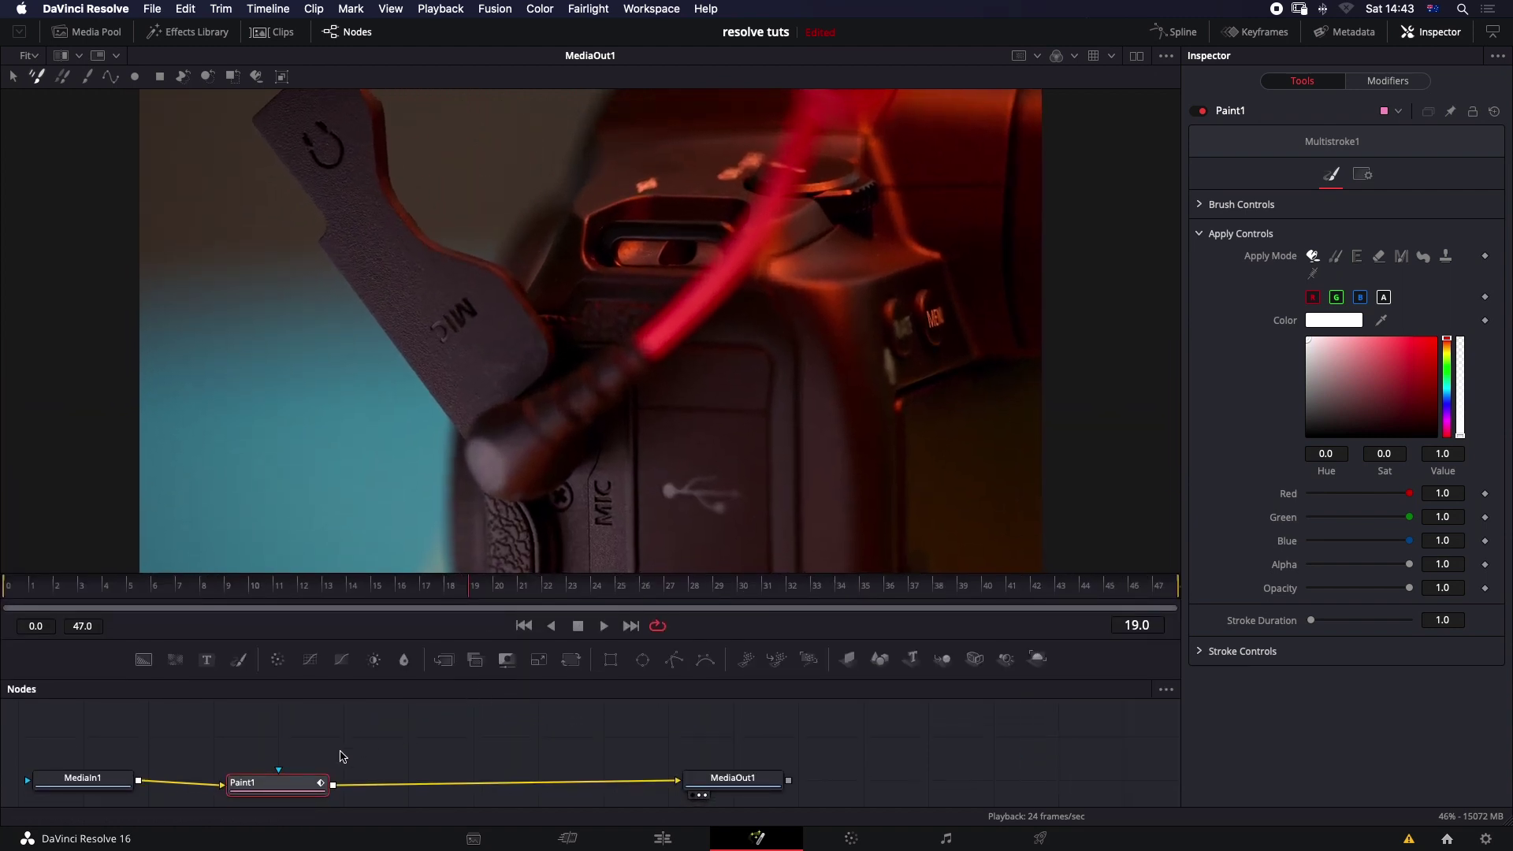
# Step: Make Paint1 active in clone stroke mode, shrink the brush, and expand Brush Controls
pyautogui.moveTo(304, 787); pyautogui.dragTo(305, 782)
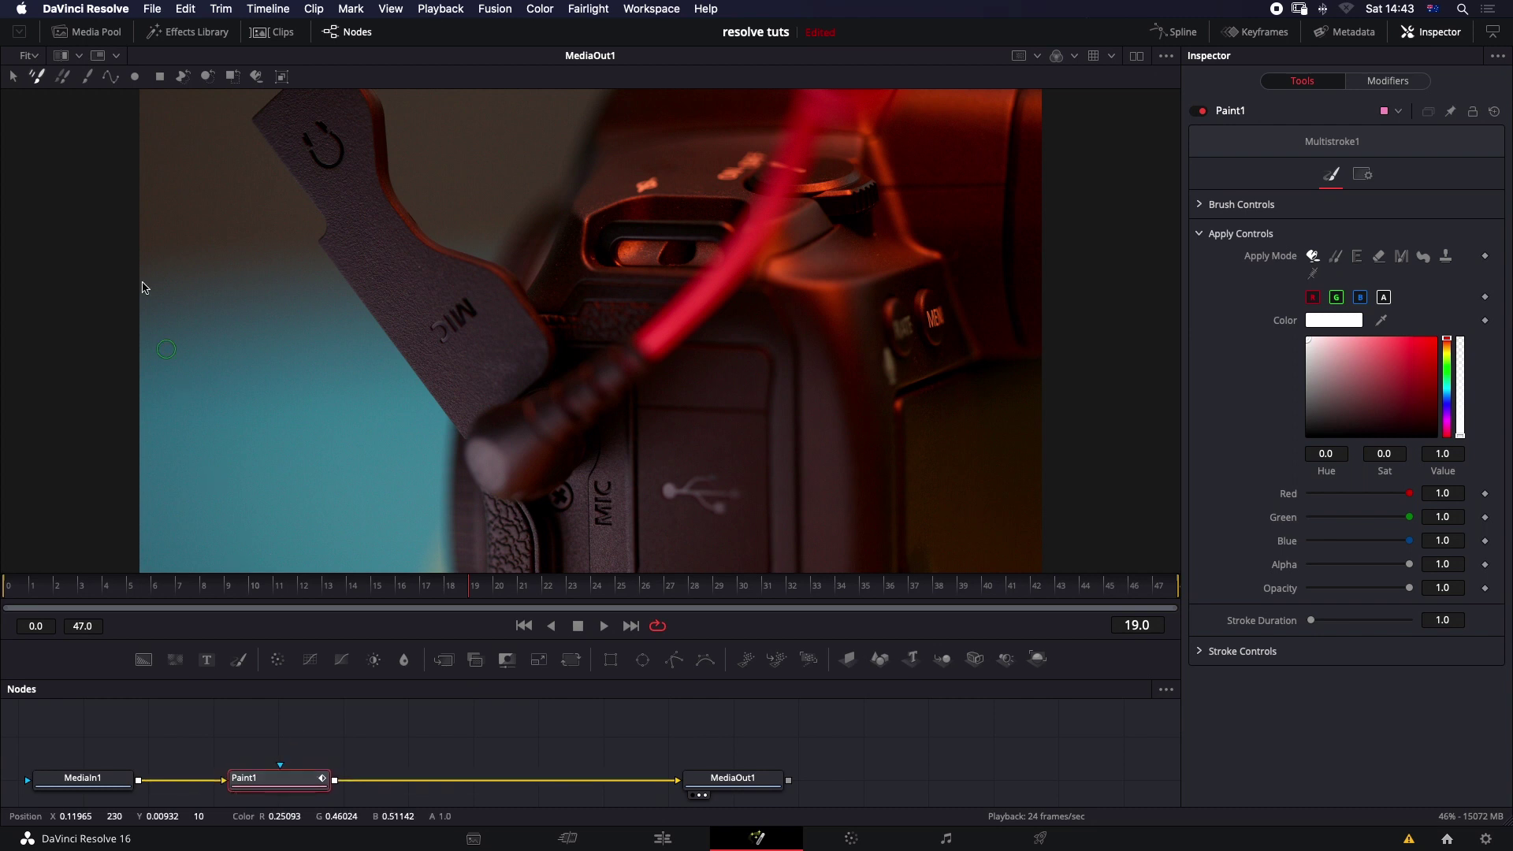
pyautogui.click(63, 77)
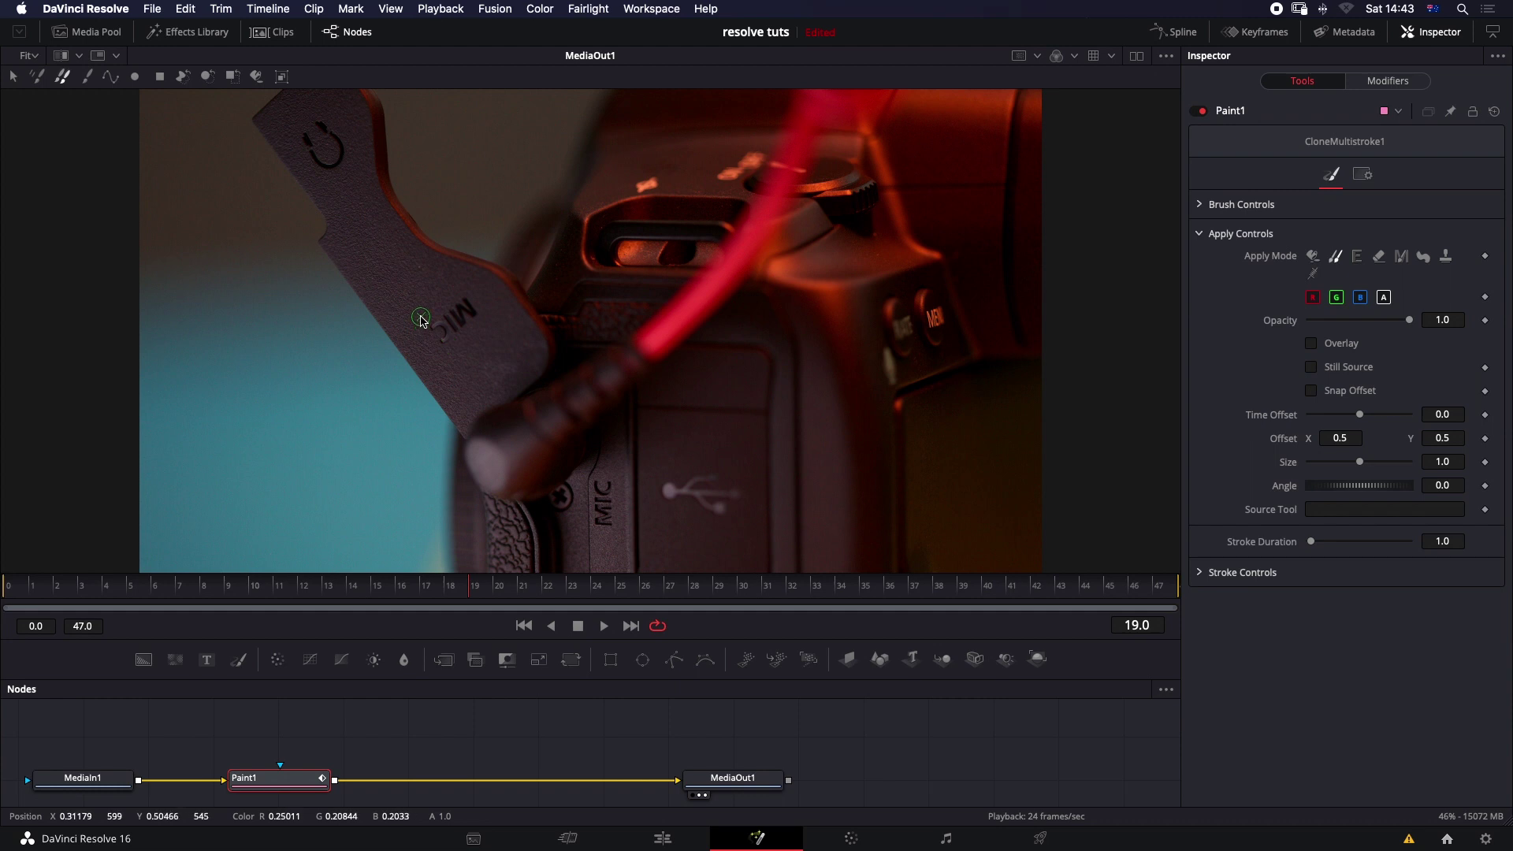
pyautogui.scroll(5, 435, 292)
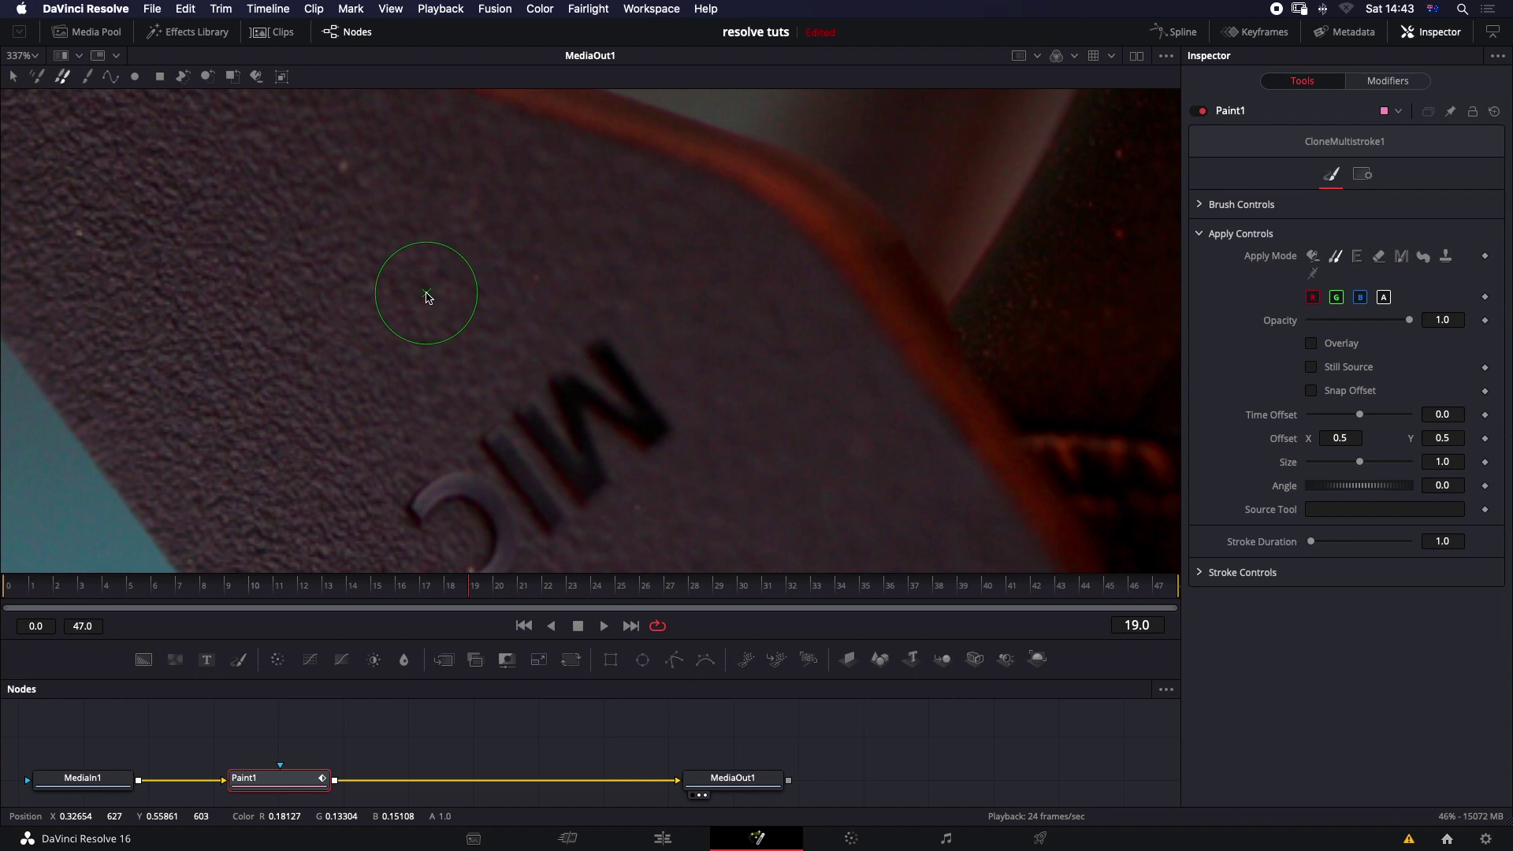
pyautogui.moveTo(440, 296); pyautogui.dragTo(423, 297)
pyautogui.click(1200, 205)
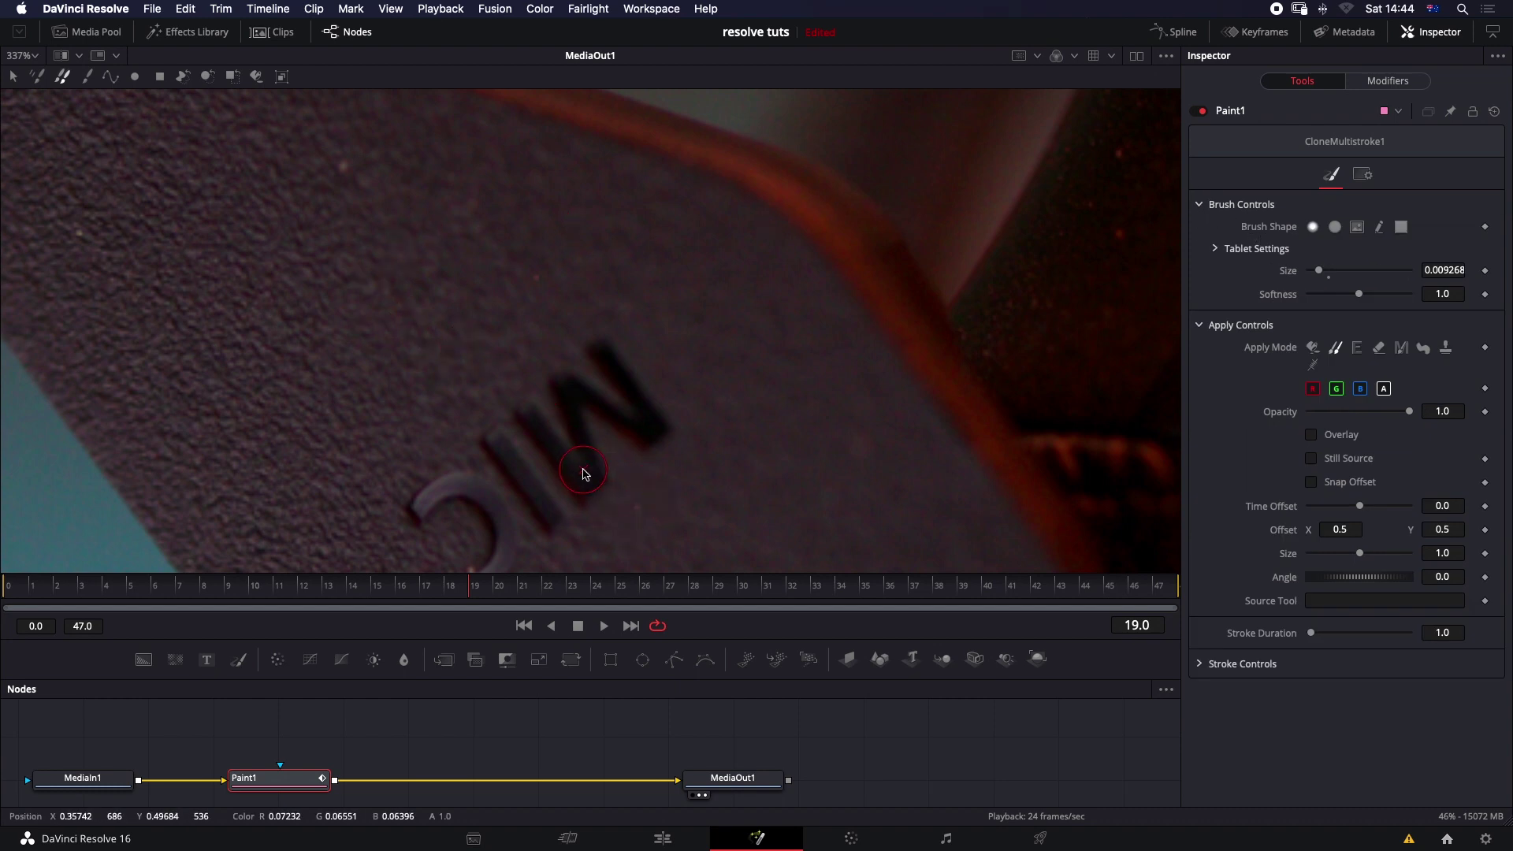
# Step: Pan to the MIC lettering and step frames back and forth, settling on frame 16 with the light speck
pyautogui.moveTo(583, 472); pyautogui.dragTo(713, 435)
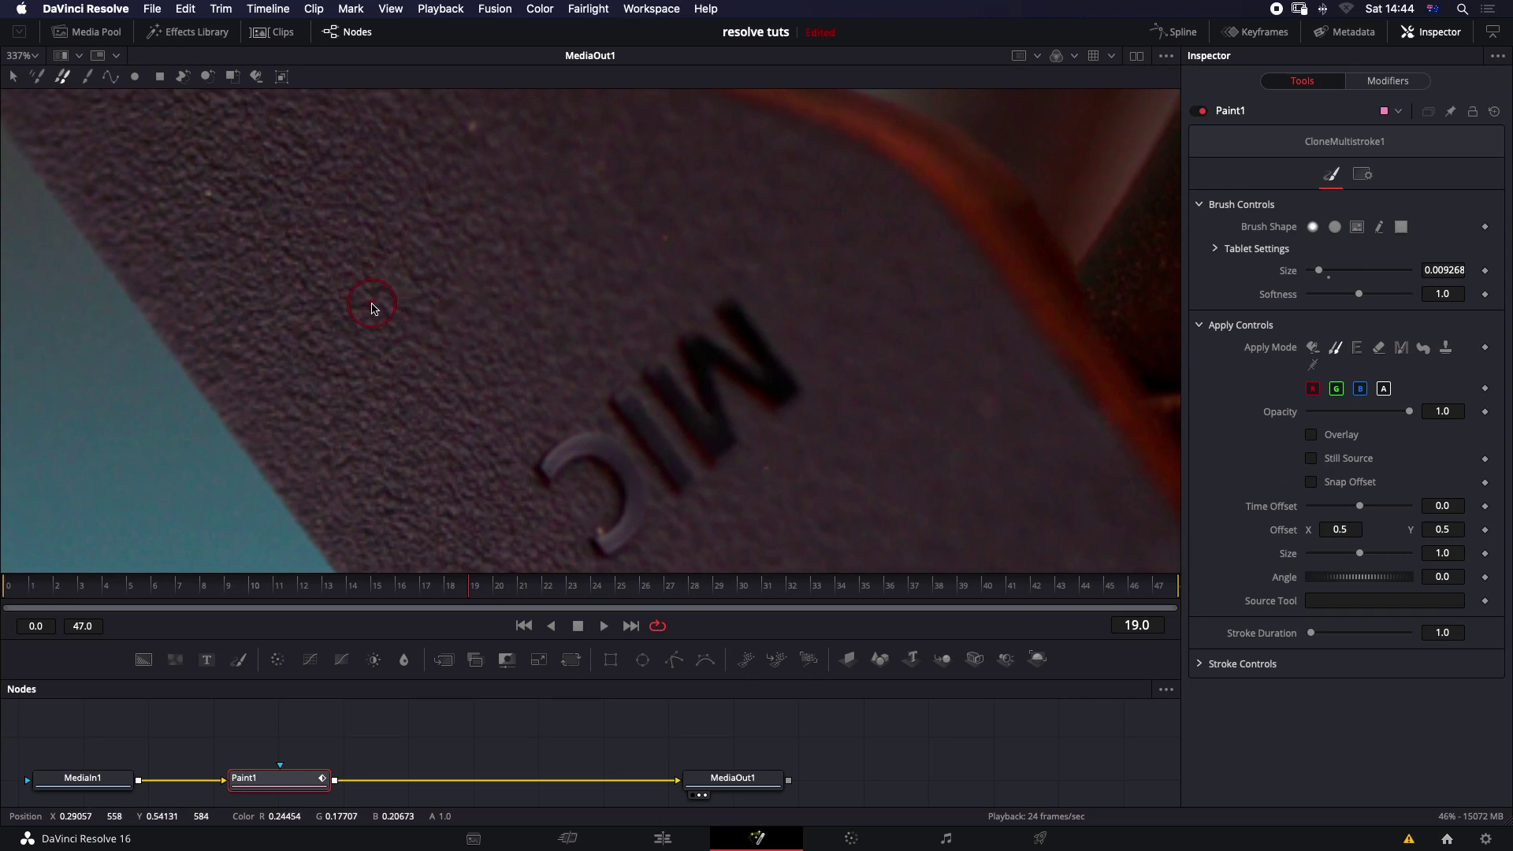
pyautogui.press('Right')
pyautogui.press('Right')
pyautogui.press('Right')
pyautogui.press('Right')
pyautogui.press('Left')
pyautogui.press('Left')
pyautogui.press('Left')
pyautogui.press('Right')
pyautogui.press('Right')
pyautogui.press('Right')
pyautogui.press('Left')
pyautogui.press('Left')
pyautogui.press('Left')
pyautogui.press('Left')
pyautogui.press('Right')
pyautogui.press('Right')
pyautogui.press('Right')
pyautogui.press('Right')
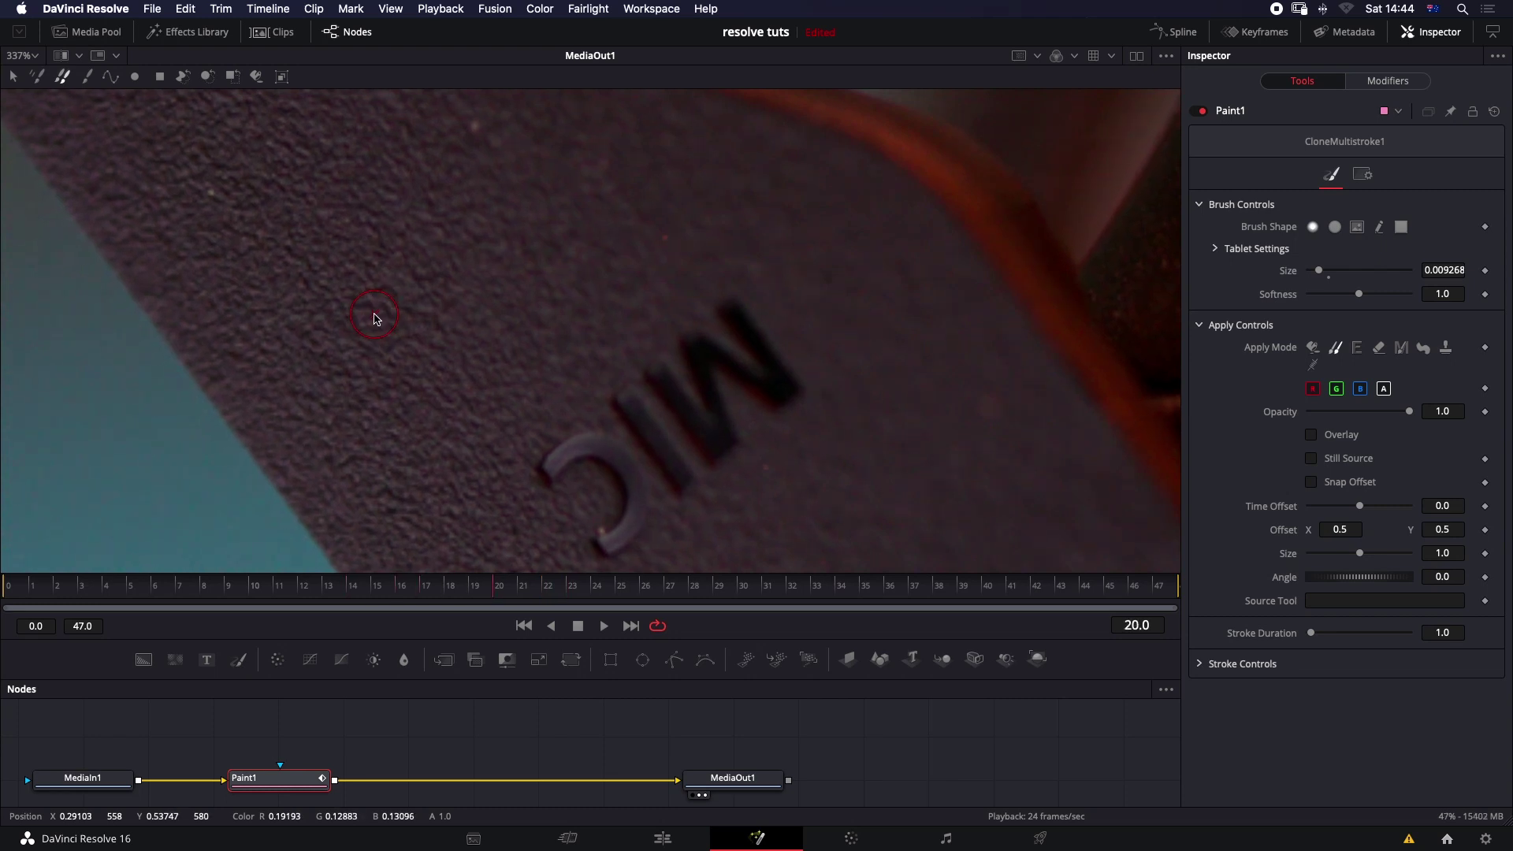
pyautogui.press('Left')
pyautogui.press('Left')
pyautogui.press('Left')
pyautogui.press('Left')
pyautogui.press('Right')
pyautogui.press('Right')
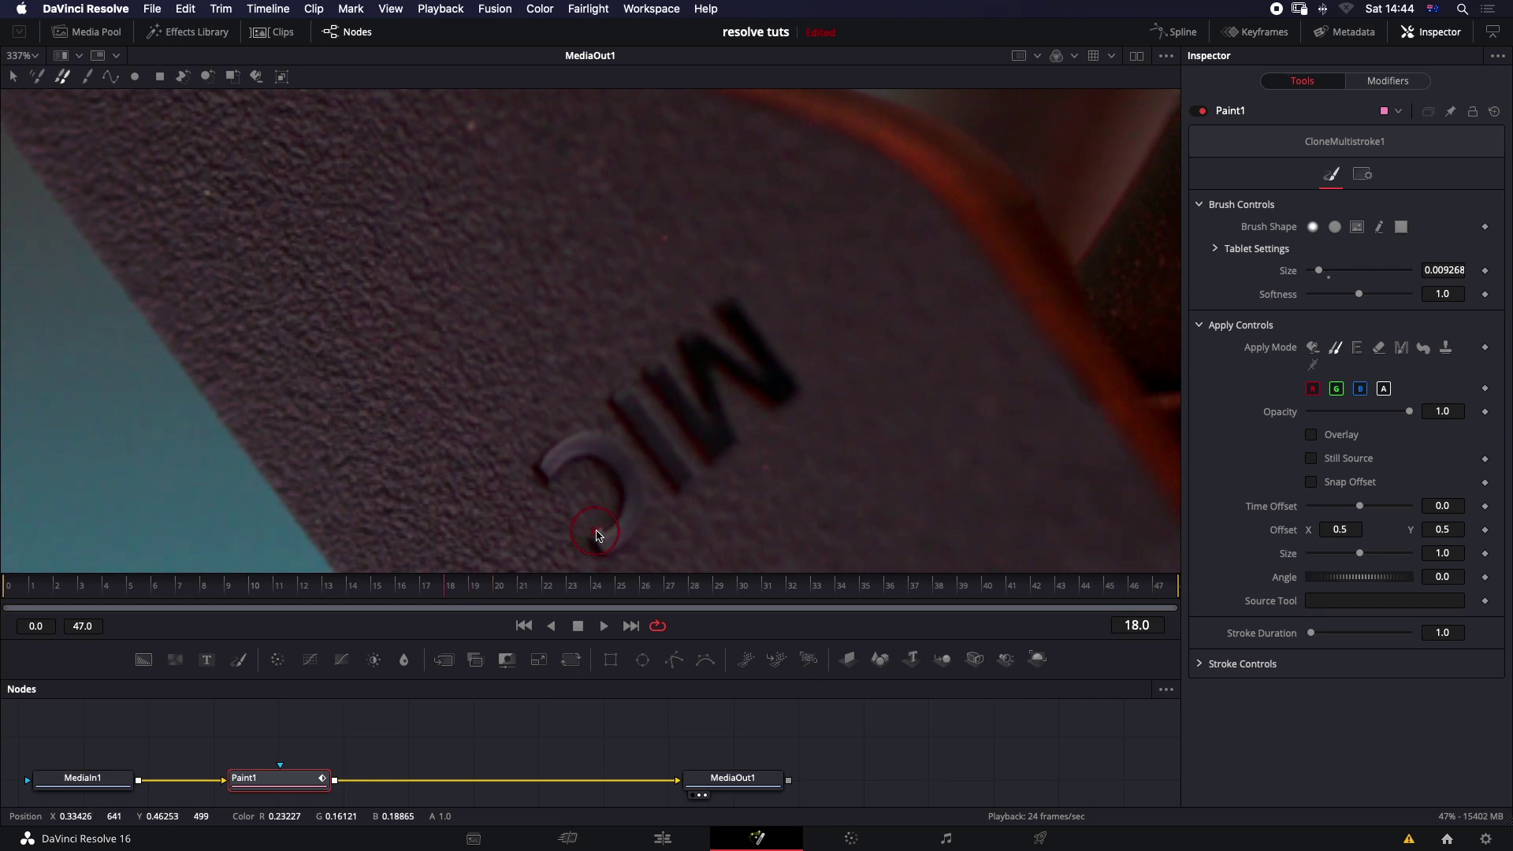
pyautogui.press('Right')
pyautogui.press('Right')
pyautogui.press('Right')
pyautogui.press('Left')
pyautogui.press('Left')
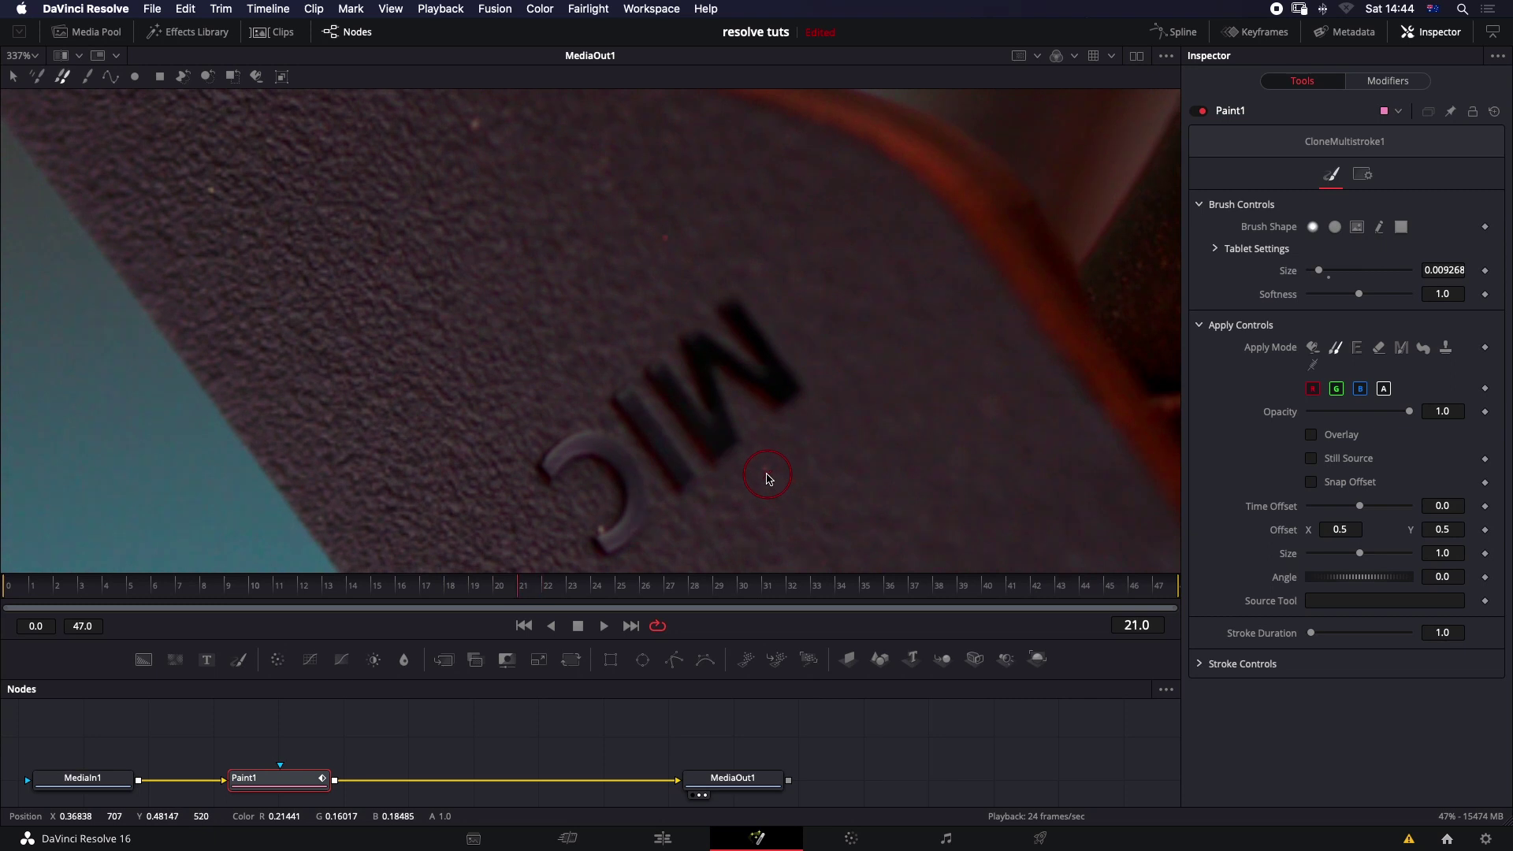
pyautogui.press('Right')
pyautogui.press('Right')
pyautogui.press('Right')
pyautogui.press('Right')
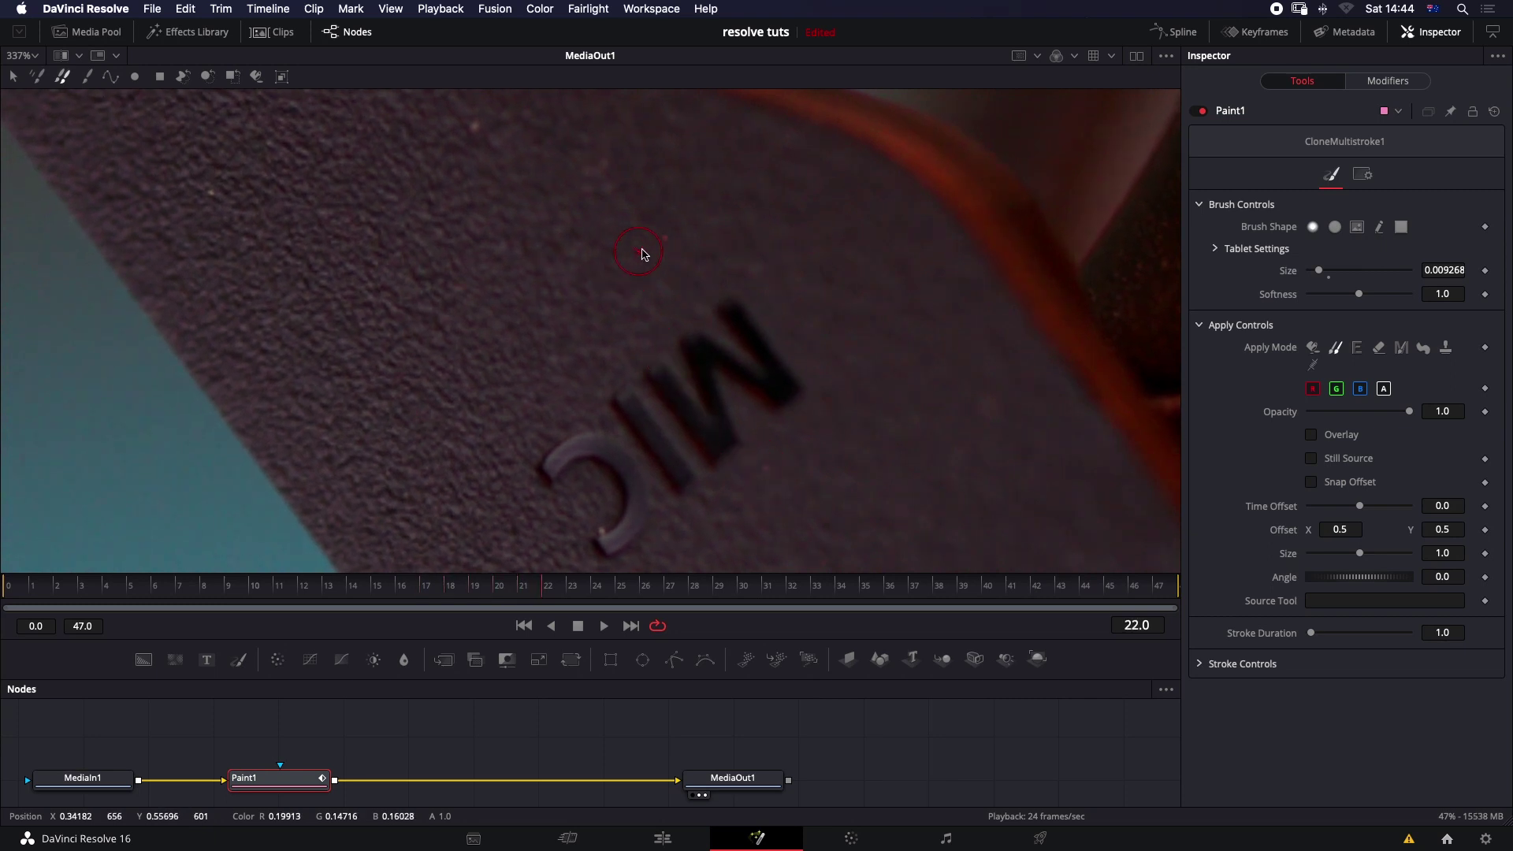
pyautogui.press('Left')
pyautogui.press('Left')
pyautogui.press('Left')
pyautogui.press('Left')
pyautogui.press('Left')
pyautogui.press('Left')
pyautogui.press('Left')
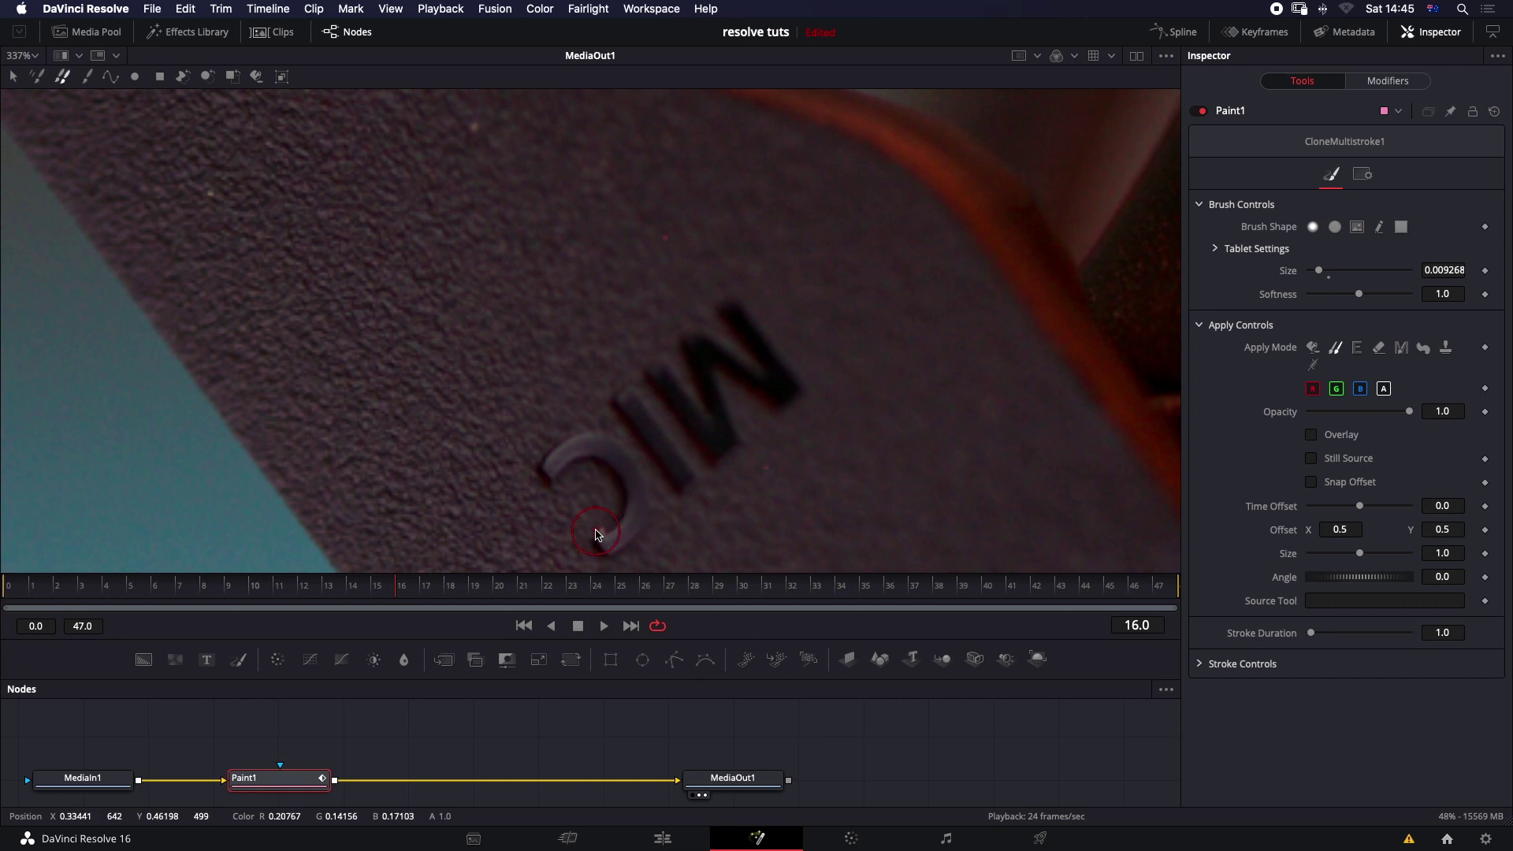
# Step: Zoom in on the speck below the MIC lettering and shrink the clone brush to 0.000594
pyautogui.scroll(5, 596, 536)
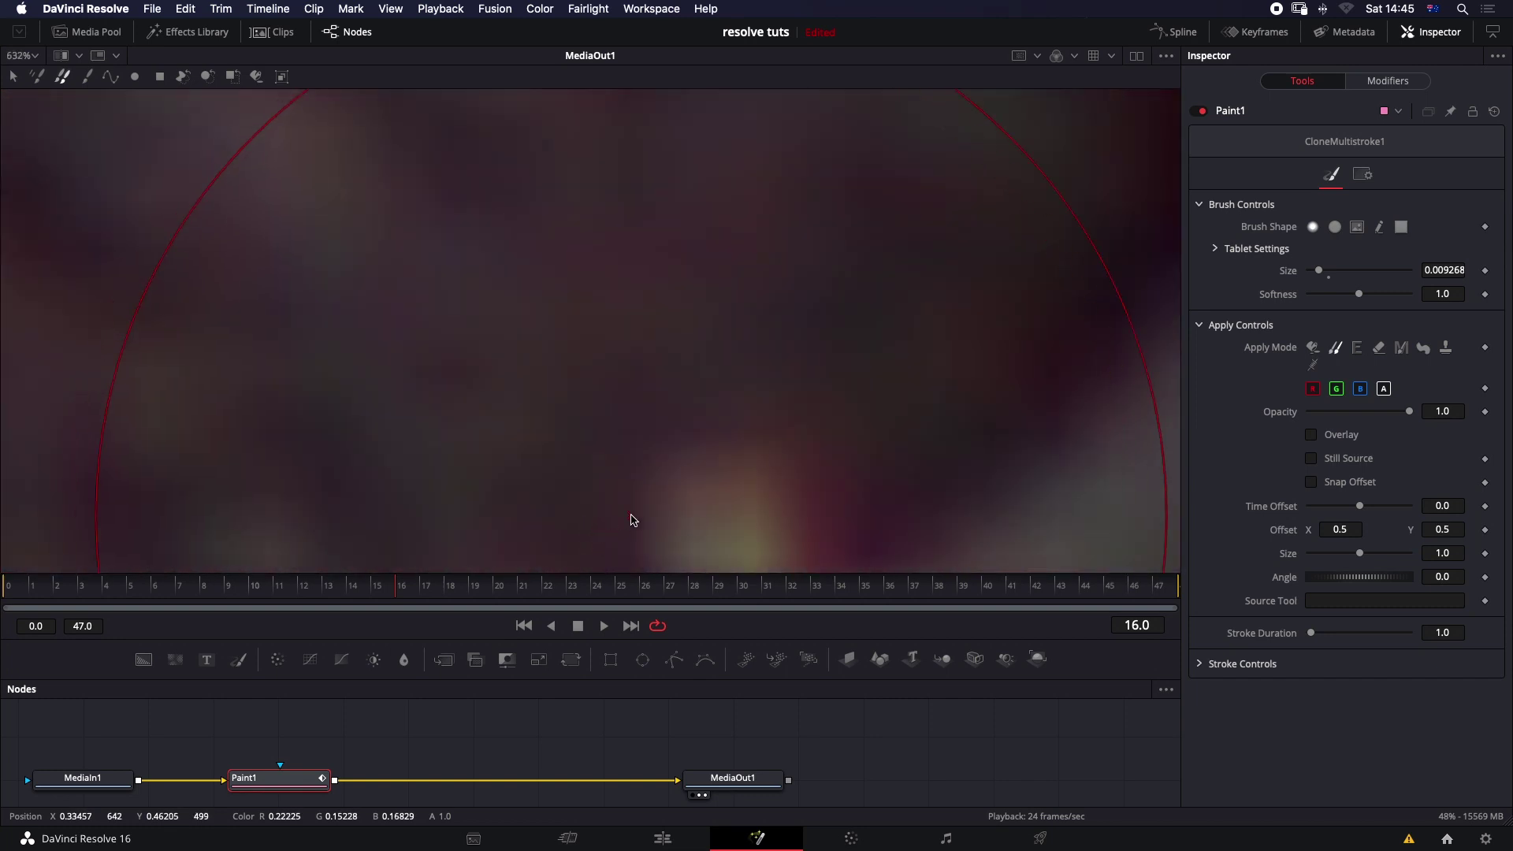
pyautogui.moveTo(617, 473); pyautogui.dragTo(517, 226)
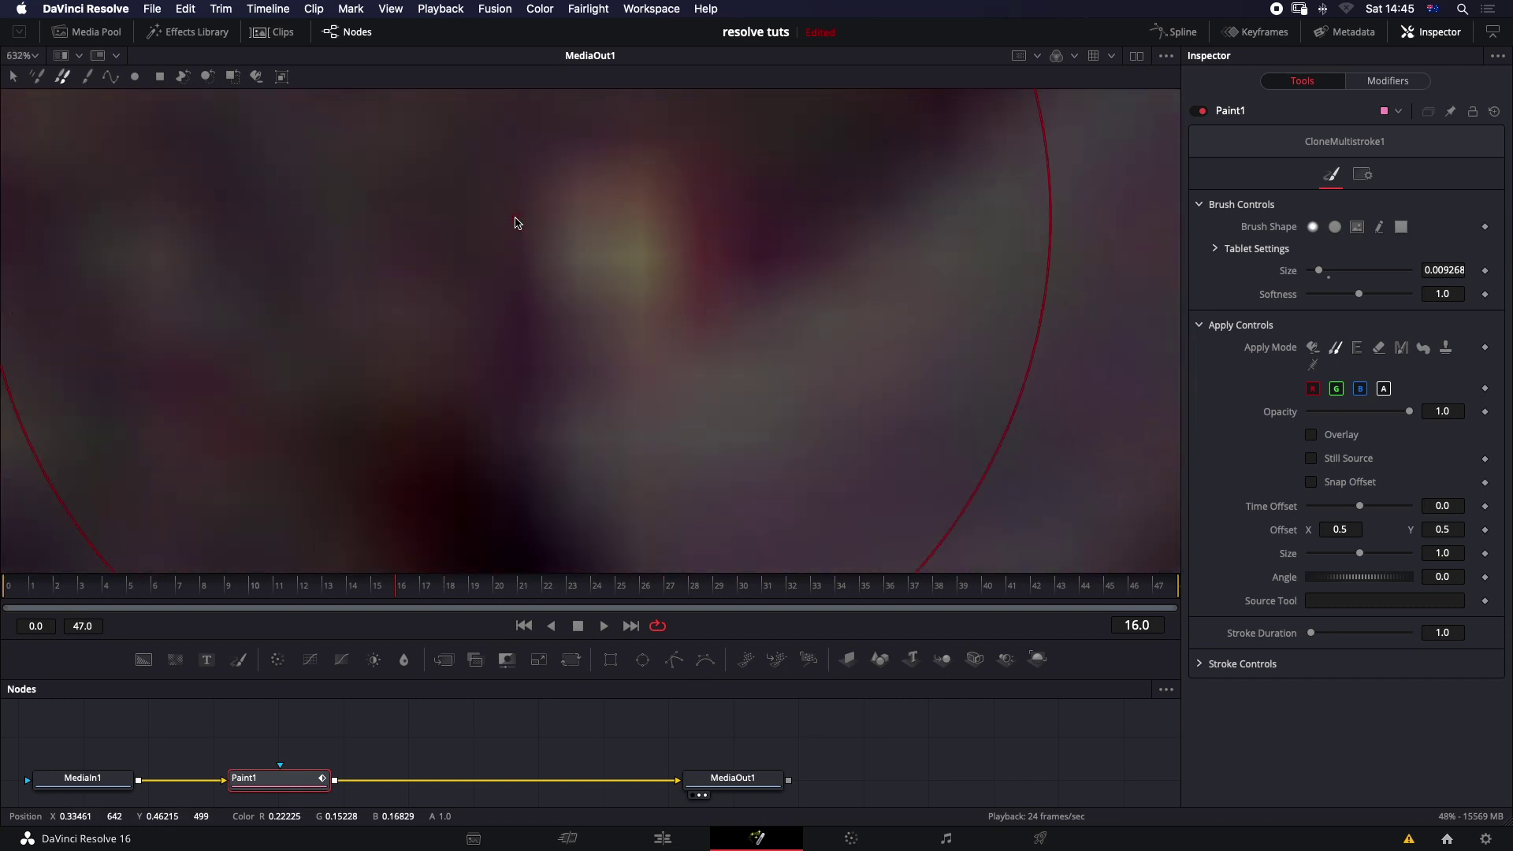
pyautogui.moveTo(630, 402)
pyautogui.mouseDown()
pyautogui.moveTo(601, 389)
pyautogui.moveTo(500, 398)
pyautogui.moveTo(104, 463)
pyautogui.mouseUp()
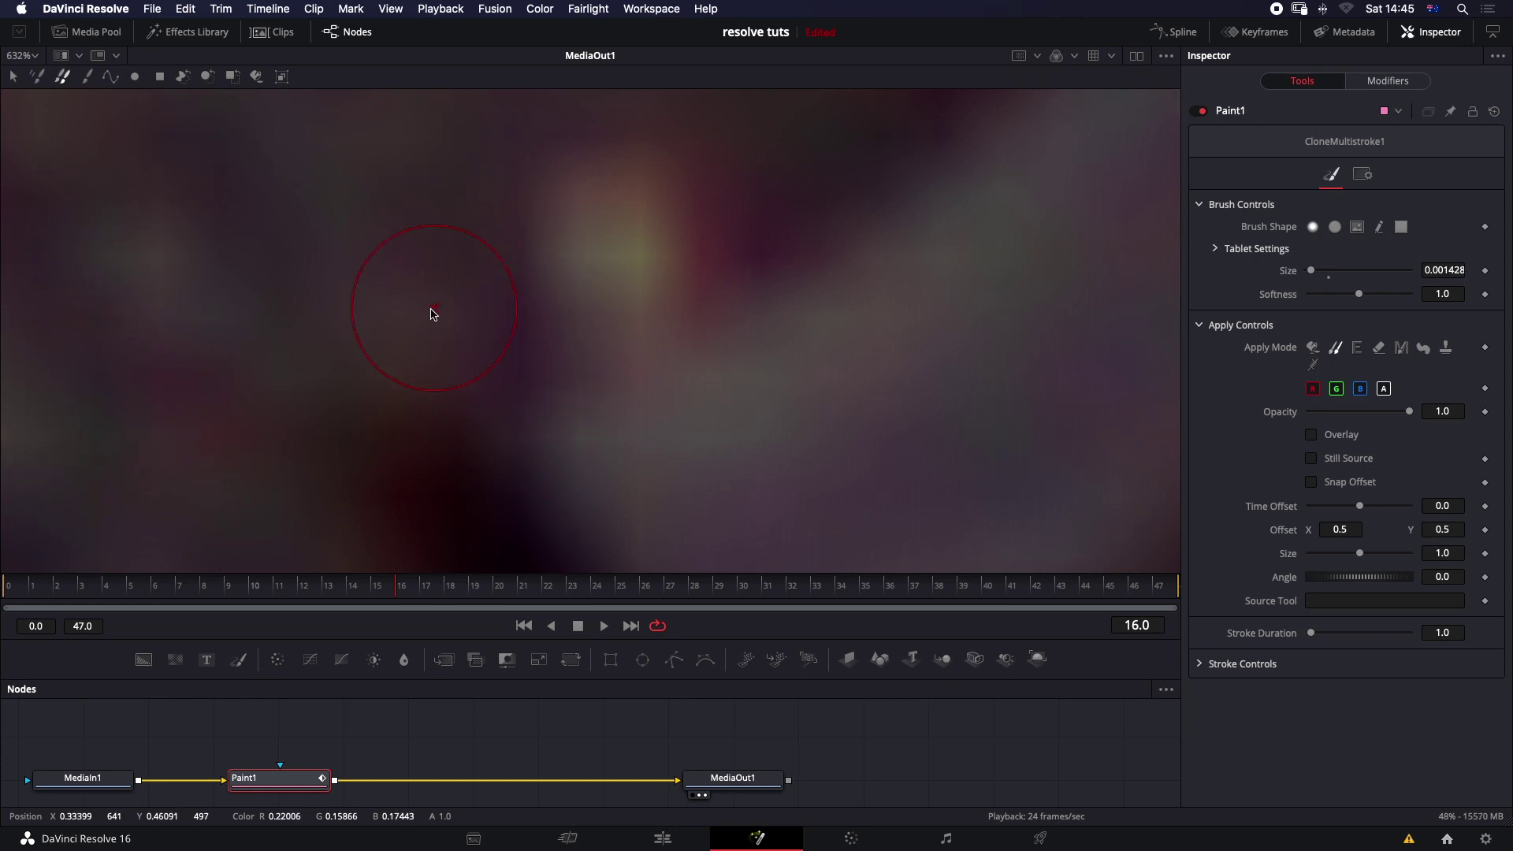
pyautogui.moveTo(432, 313)
pyautogui.mouseDown()
pyautogui.moveTo(378, 320)
pyautogui.moveTo(372, 297)
pyautogui.mouseUp()
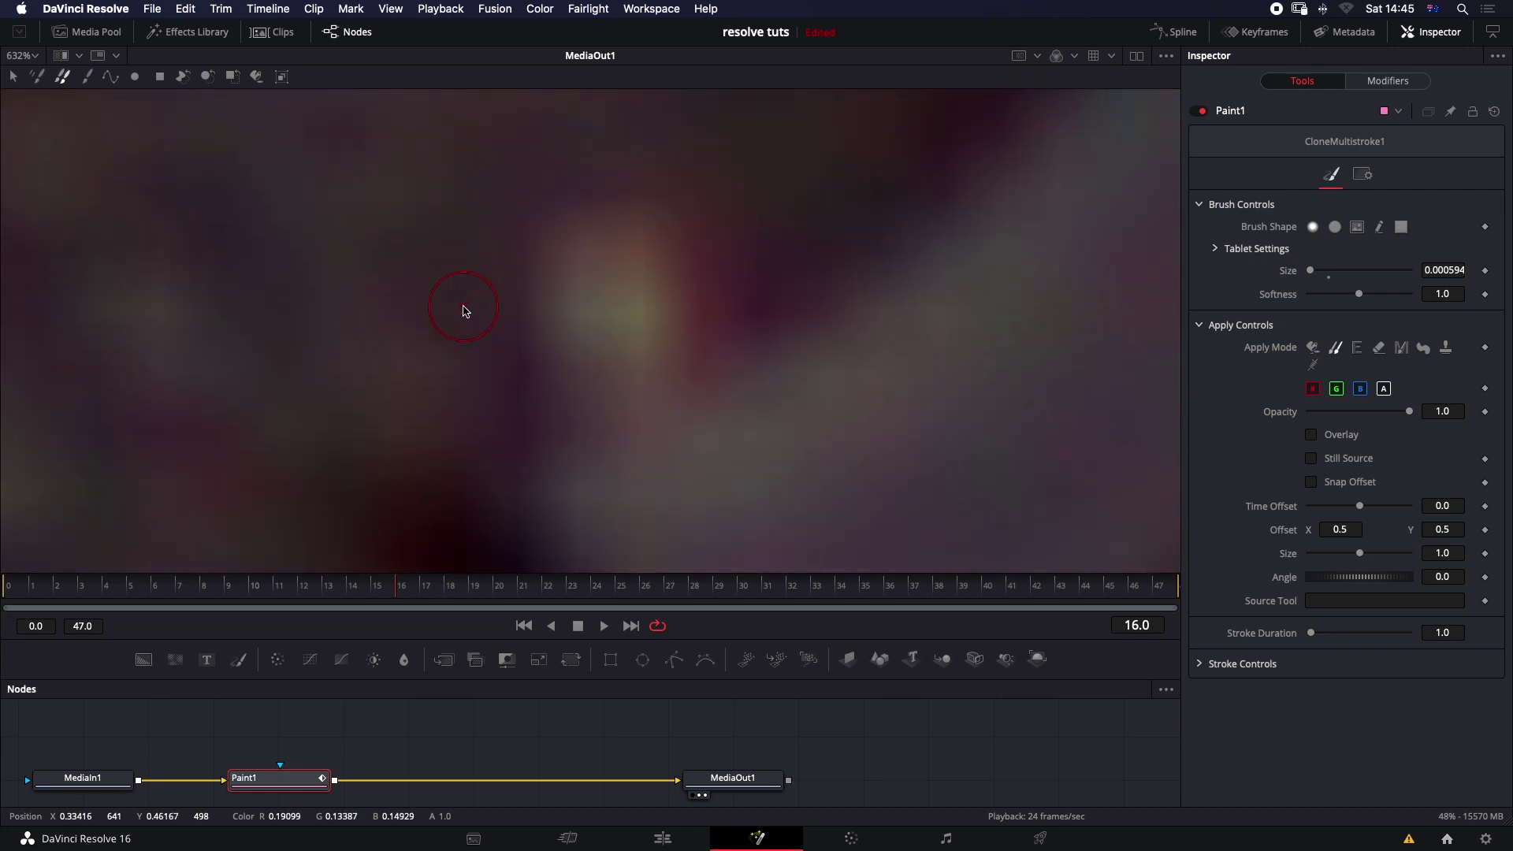
pyautogui.scroll(2, 464, 310)
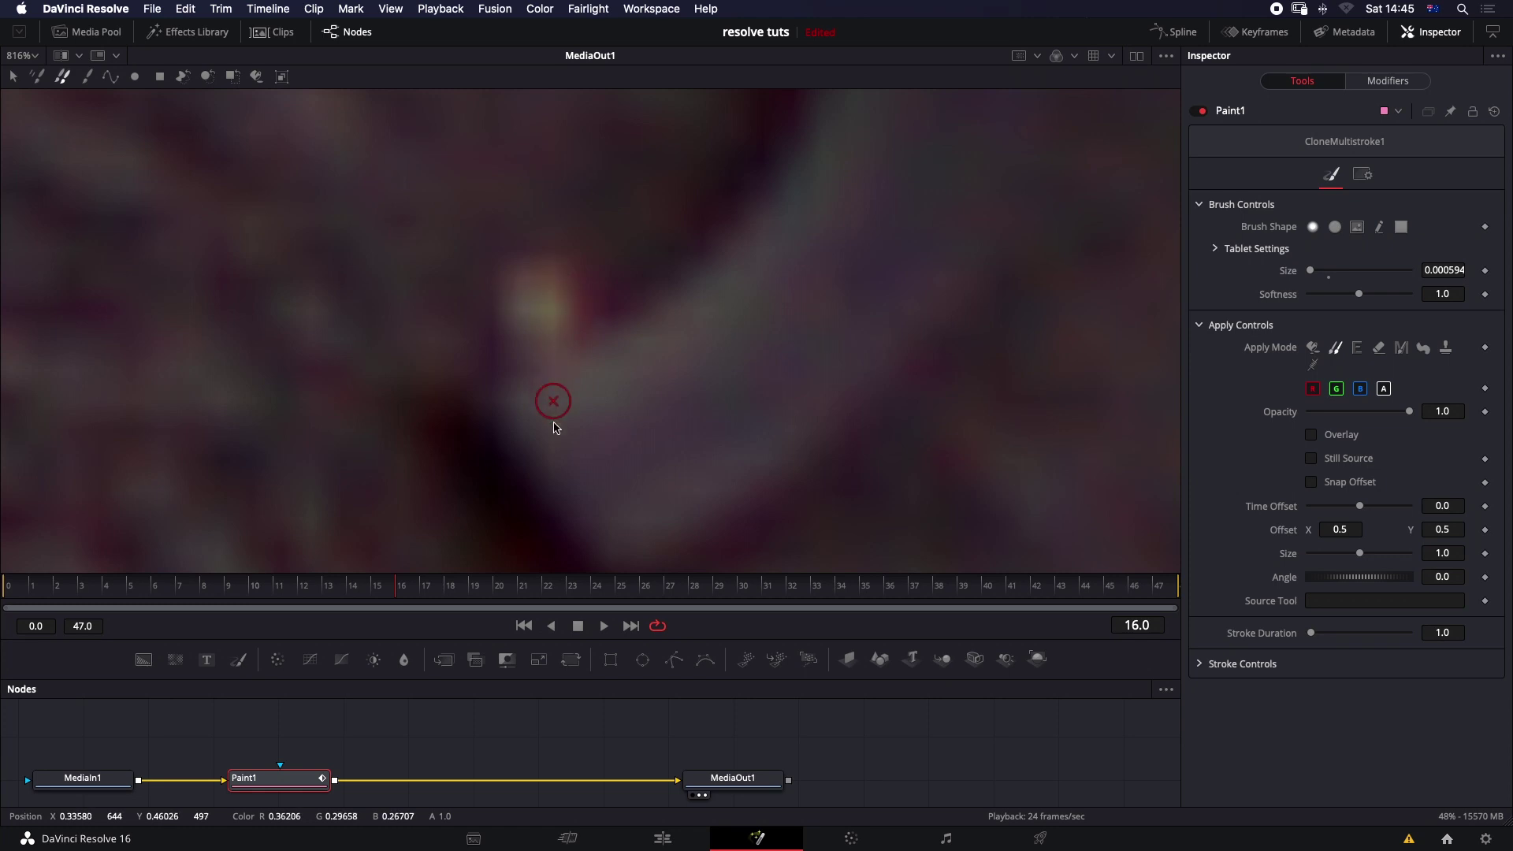
# Step: Step back and forth through frames 15–27 to track the speck, ending on frame 24
pyautogui.press('Right')
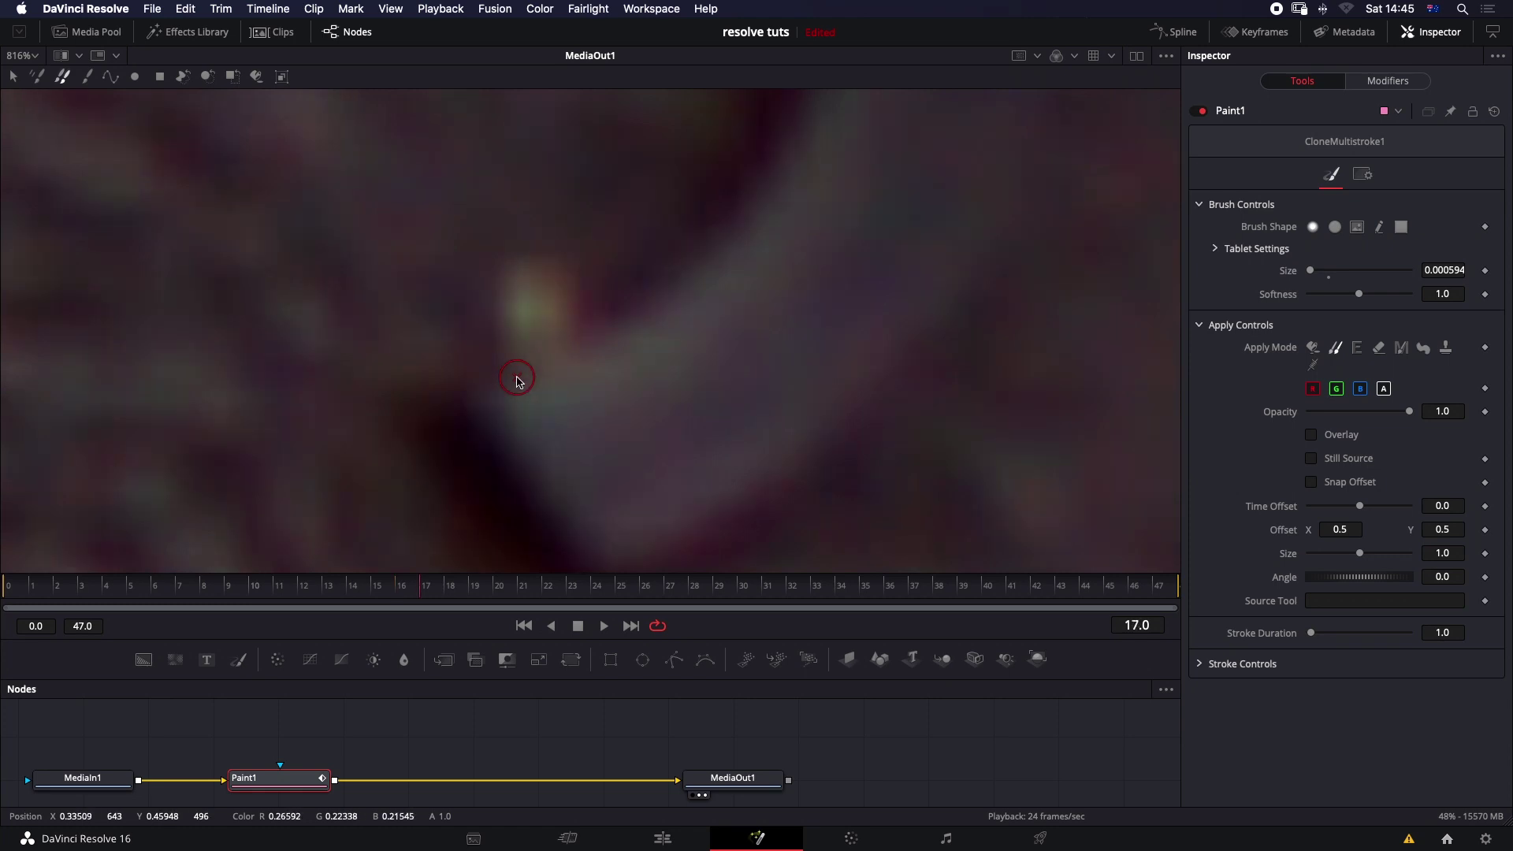
pyautogui.press('Left')
pyautogui.press('Left')
pyautogui.press('Right')
pyautogui.press('Right')
pyautogui.press('Right')
pyautogui.press('Right')
pyautogui.press('Right')
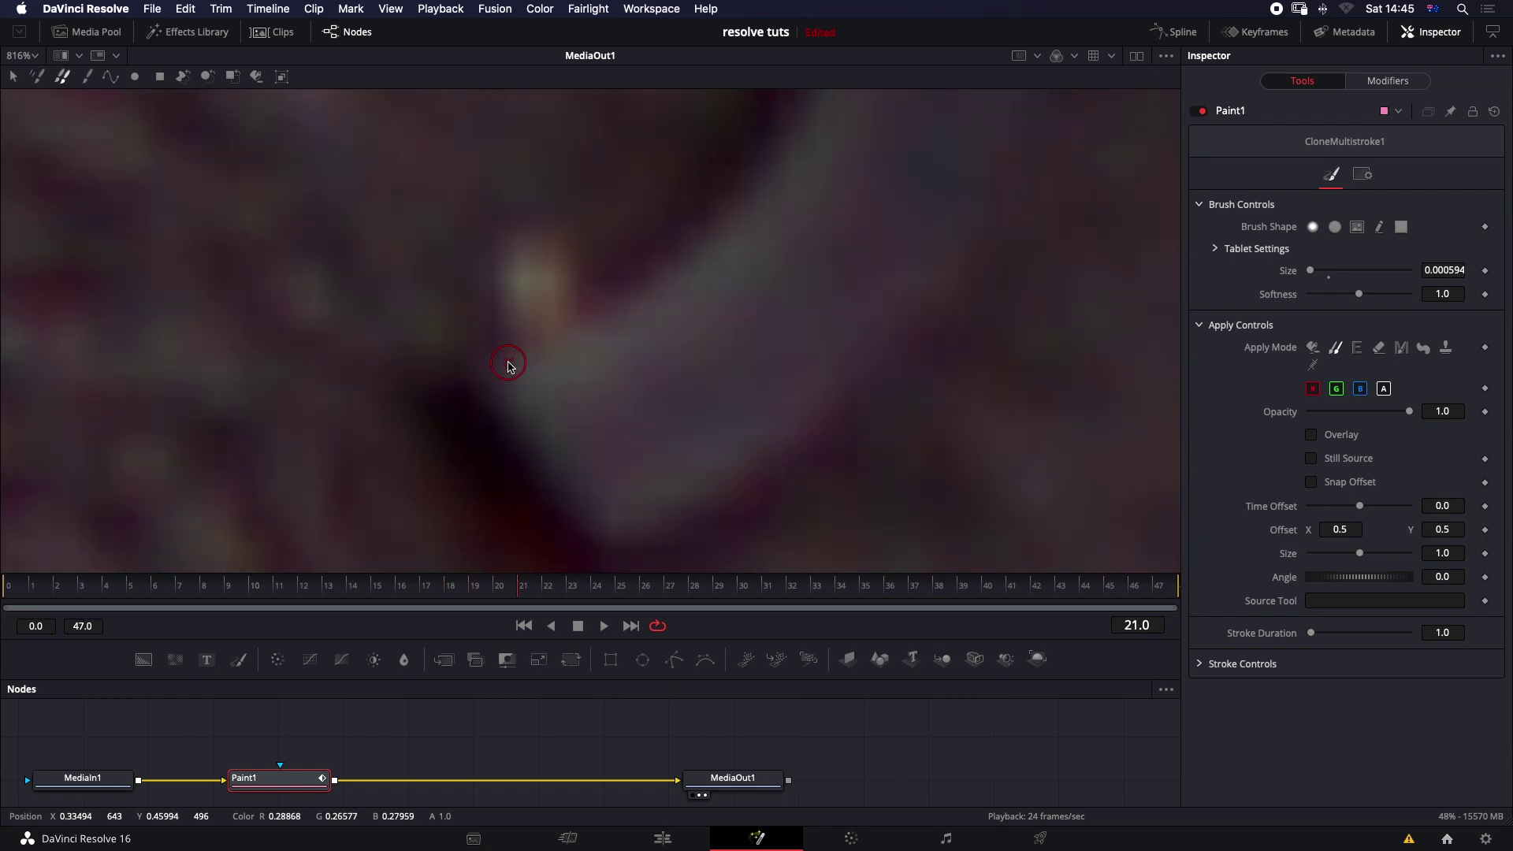
pyautogui.press('Left')
pyautogui.press('Left')
pyautogui.press('Left')
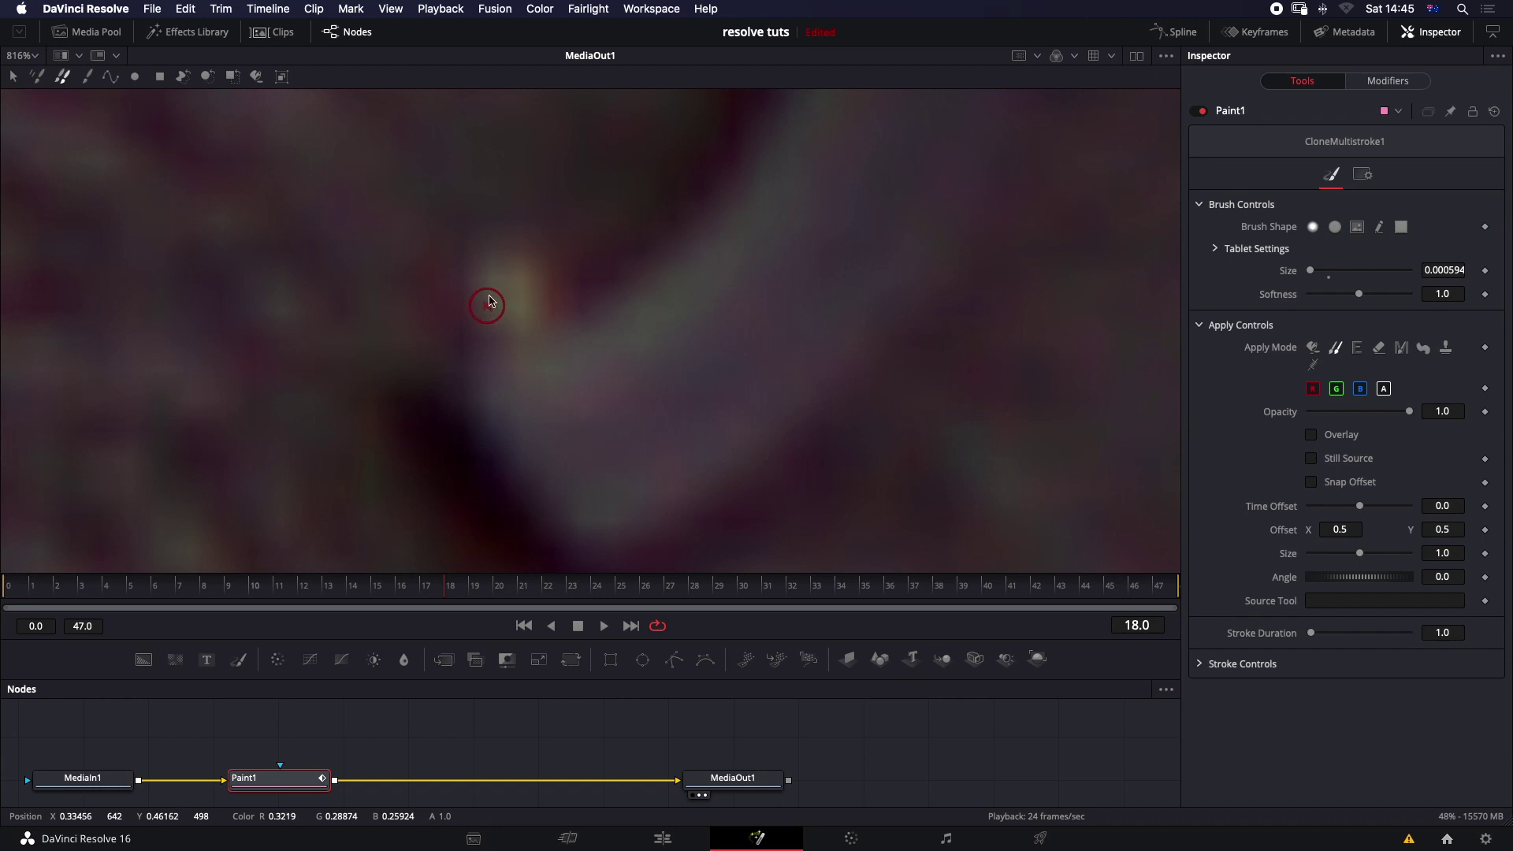
pyautogui.press('Right')
pyautogui.press('Right')
pyautogui.press('Right')
pyautogui.press('Right')
pyautogui.press('Right')
pyautogui.press('Right')
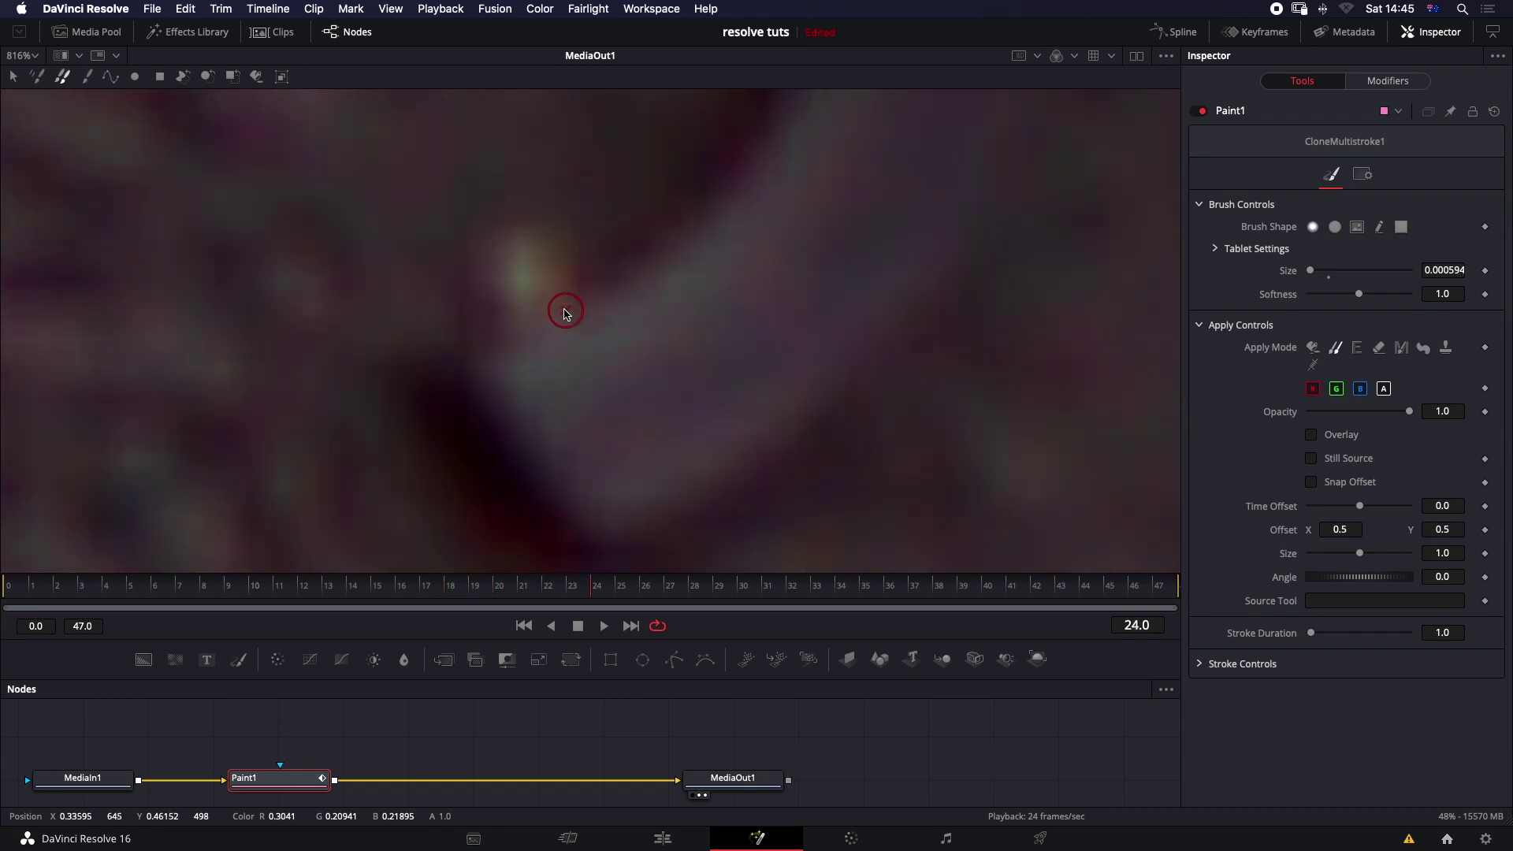
pyautogui.press('Right')
pyautogui.press('Right')
pyautogui.press('Right')
pyautogui.press('Left')
pyautogui.press('Left')
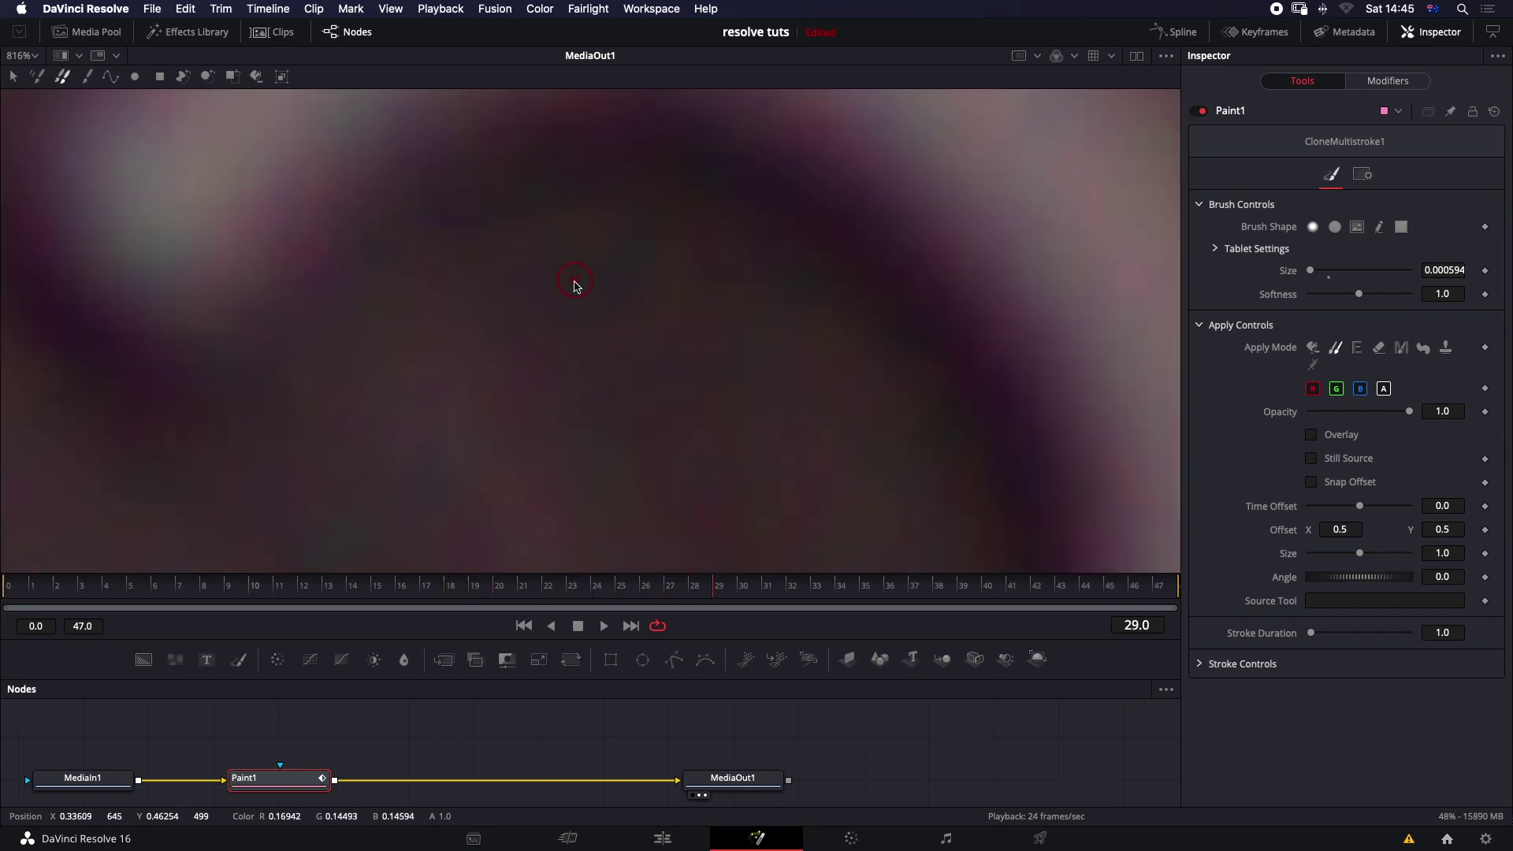
pyautogui.press('Left')
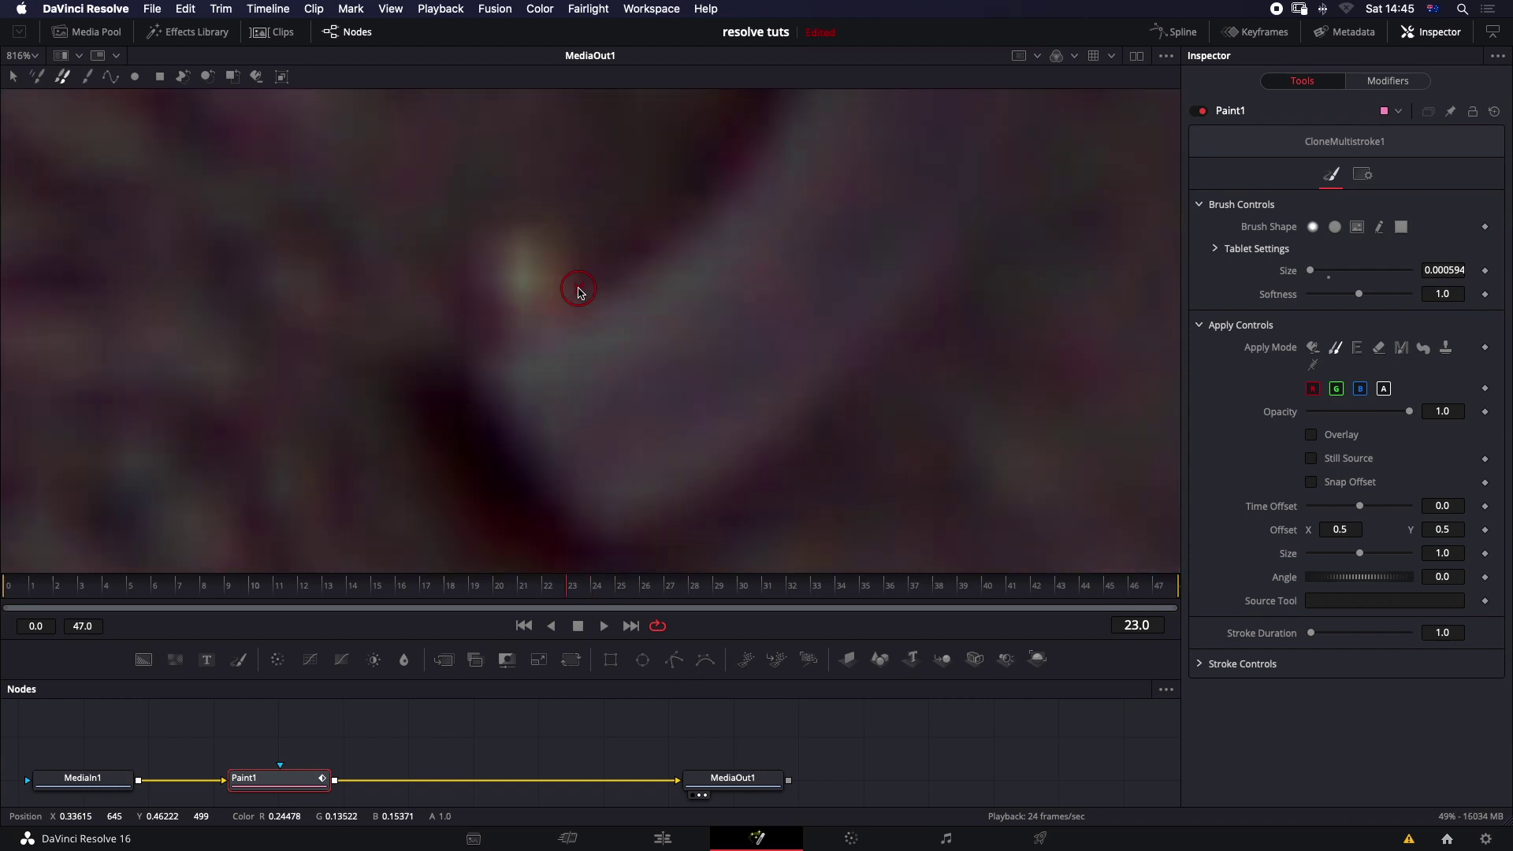
pyautogui.press('Left')
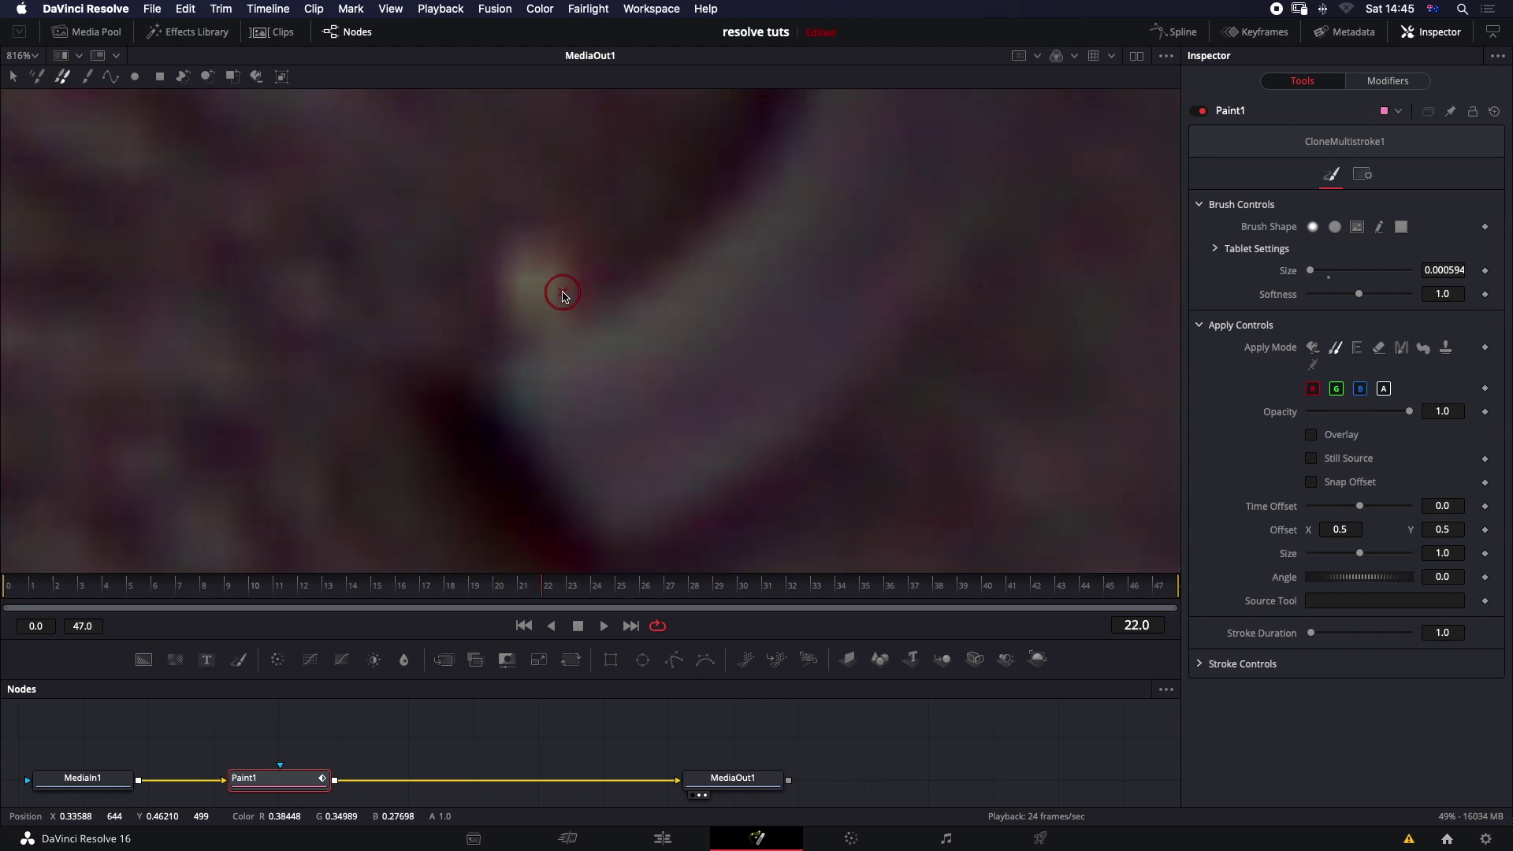
pyautogui.press('Right')
pyautogui.press('Right')
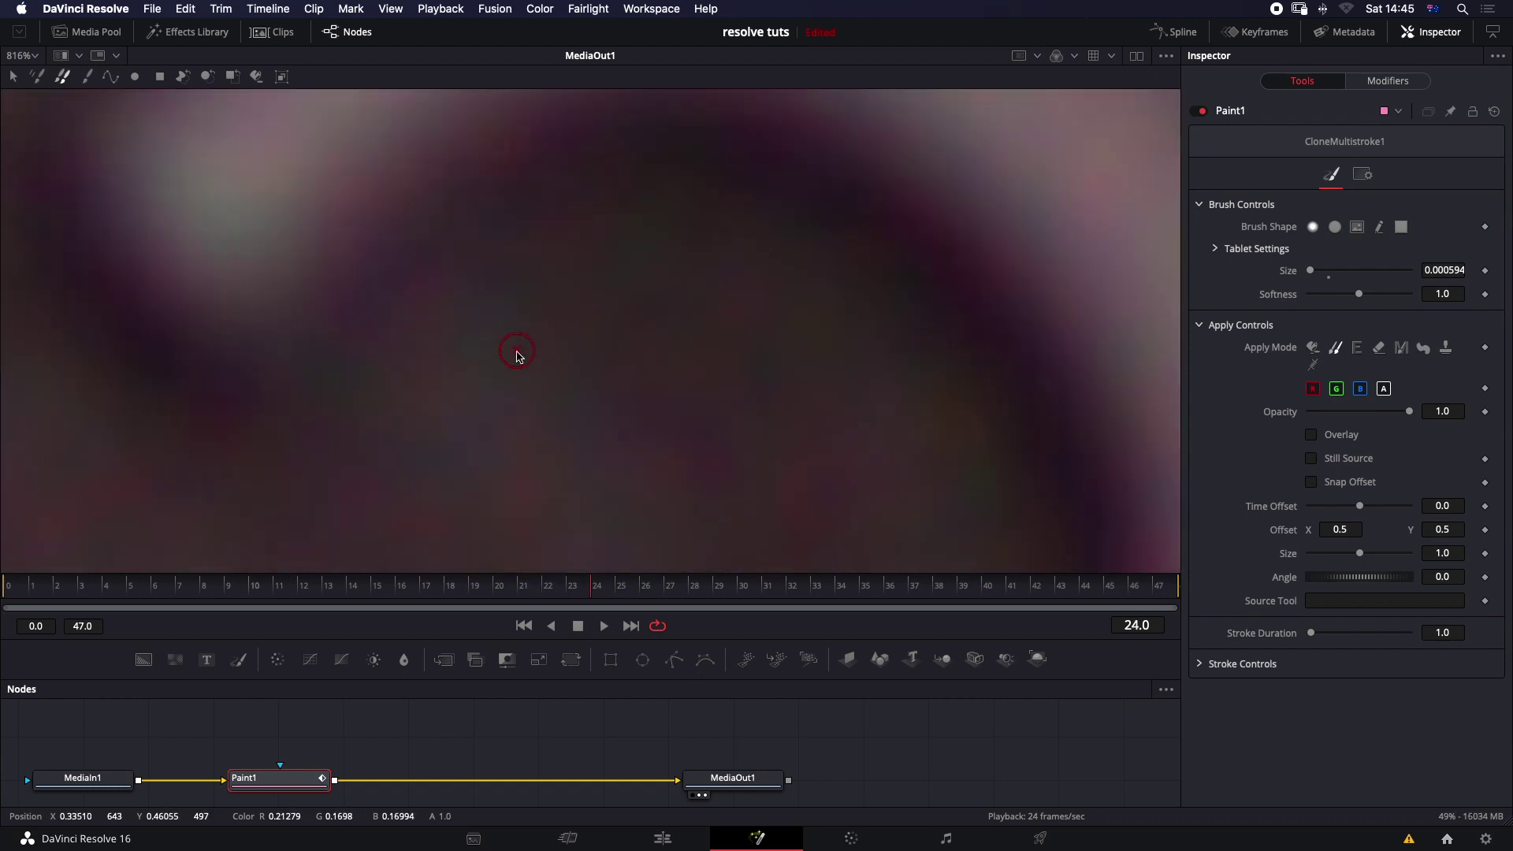
pyautogui.scroll(-8, 517, 356)
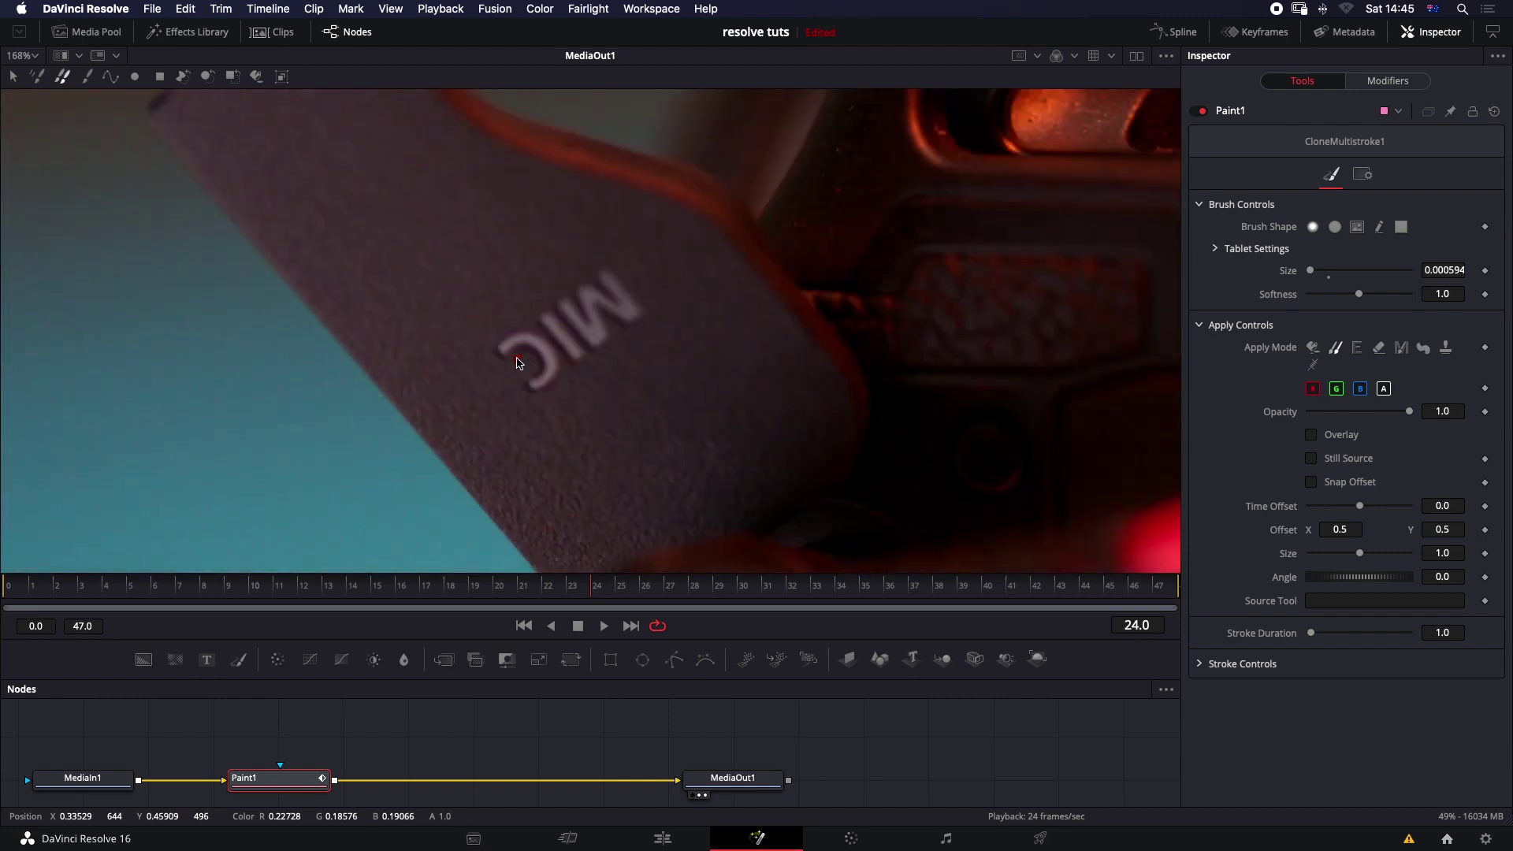
pyautogui.scroll(-5, 517, 363)
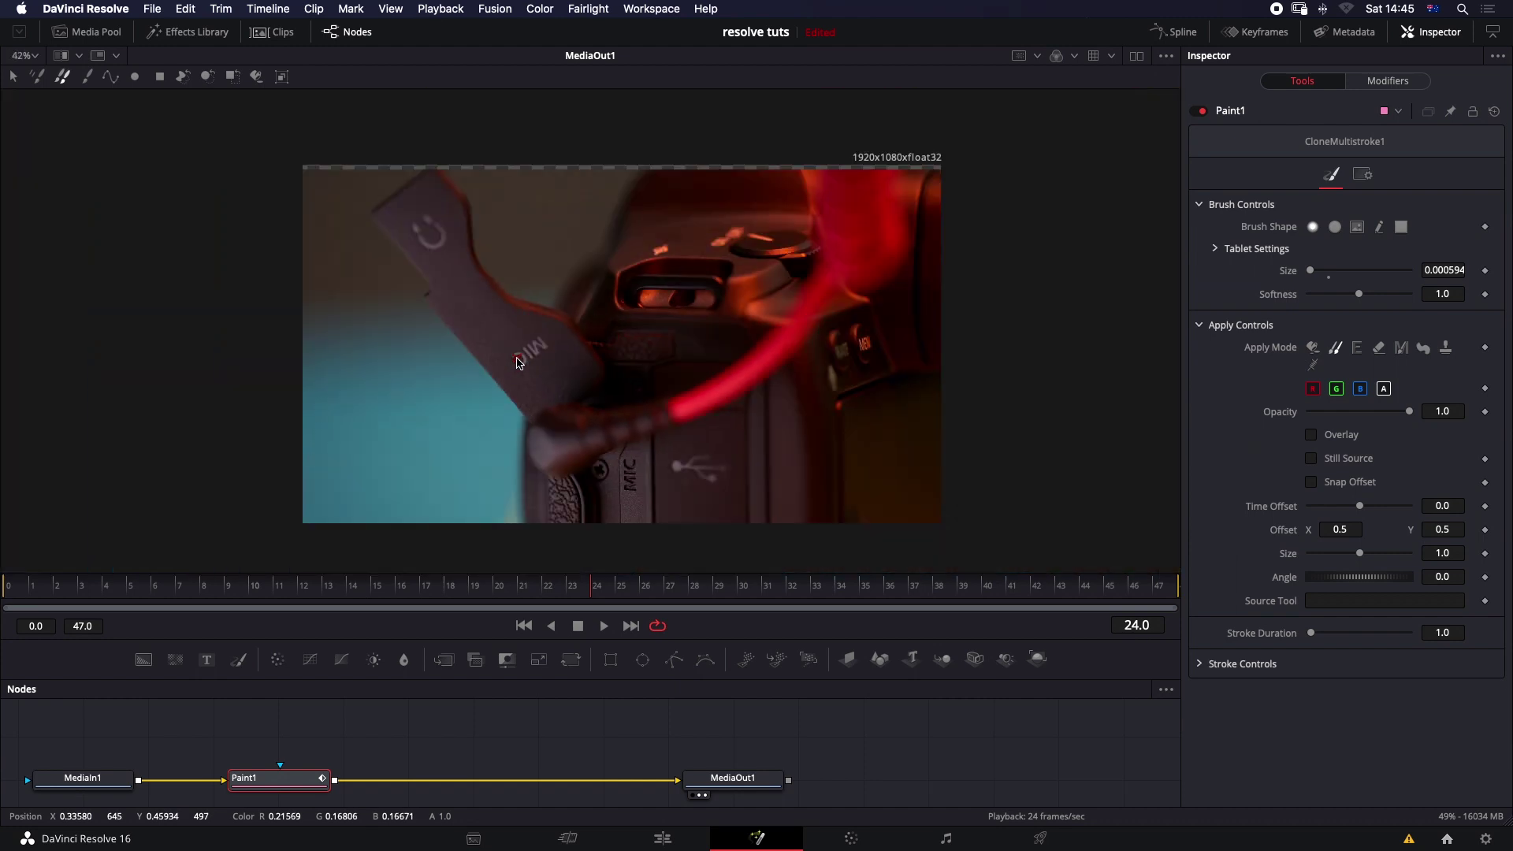
pyautogui.scroll(2, 517, 363)
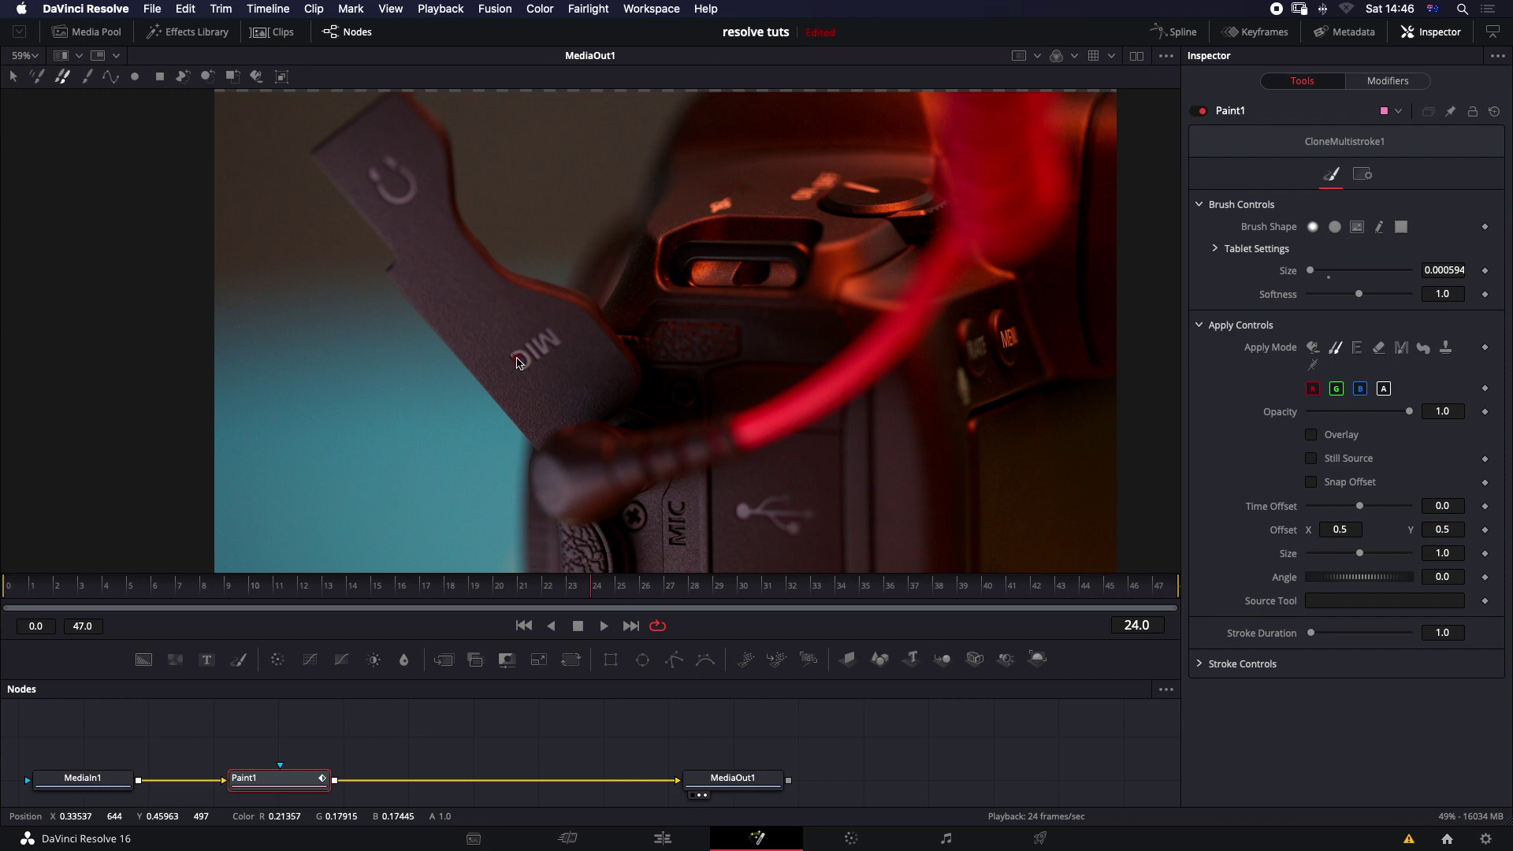
pyautogui.scroll(4, 521, 377)
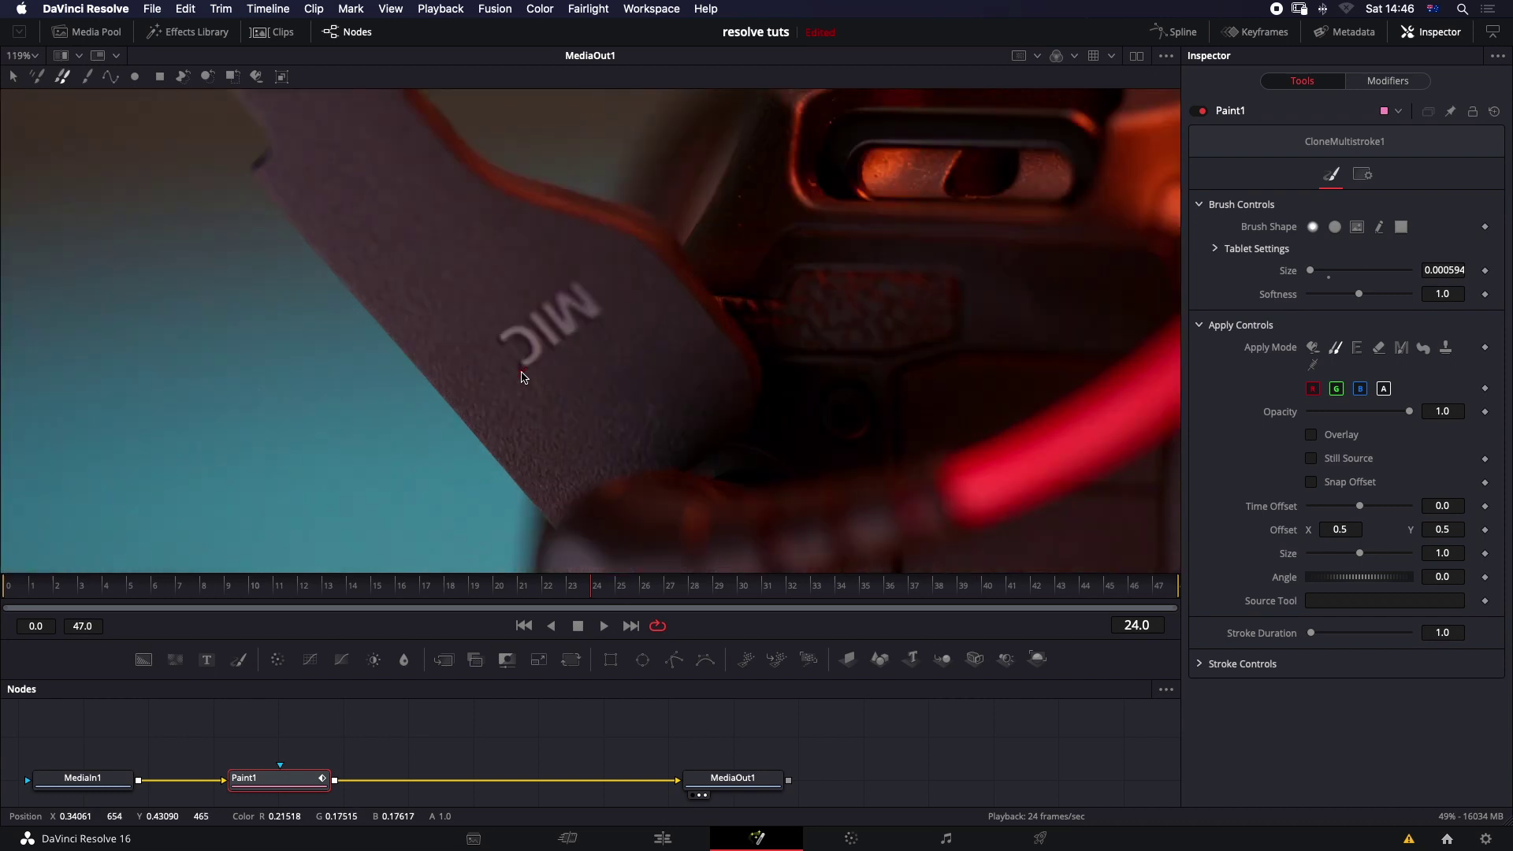
pyautogui.scroll(5, 521, 377)
pyautogui.scroll(2, 521, 376)
pyautogui.scroll(-4, 521, 376)
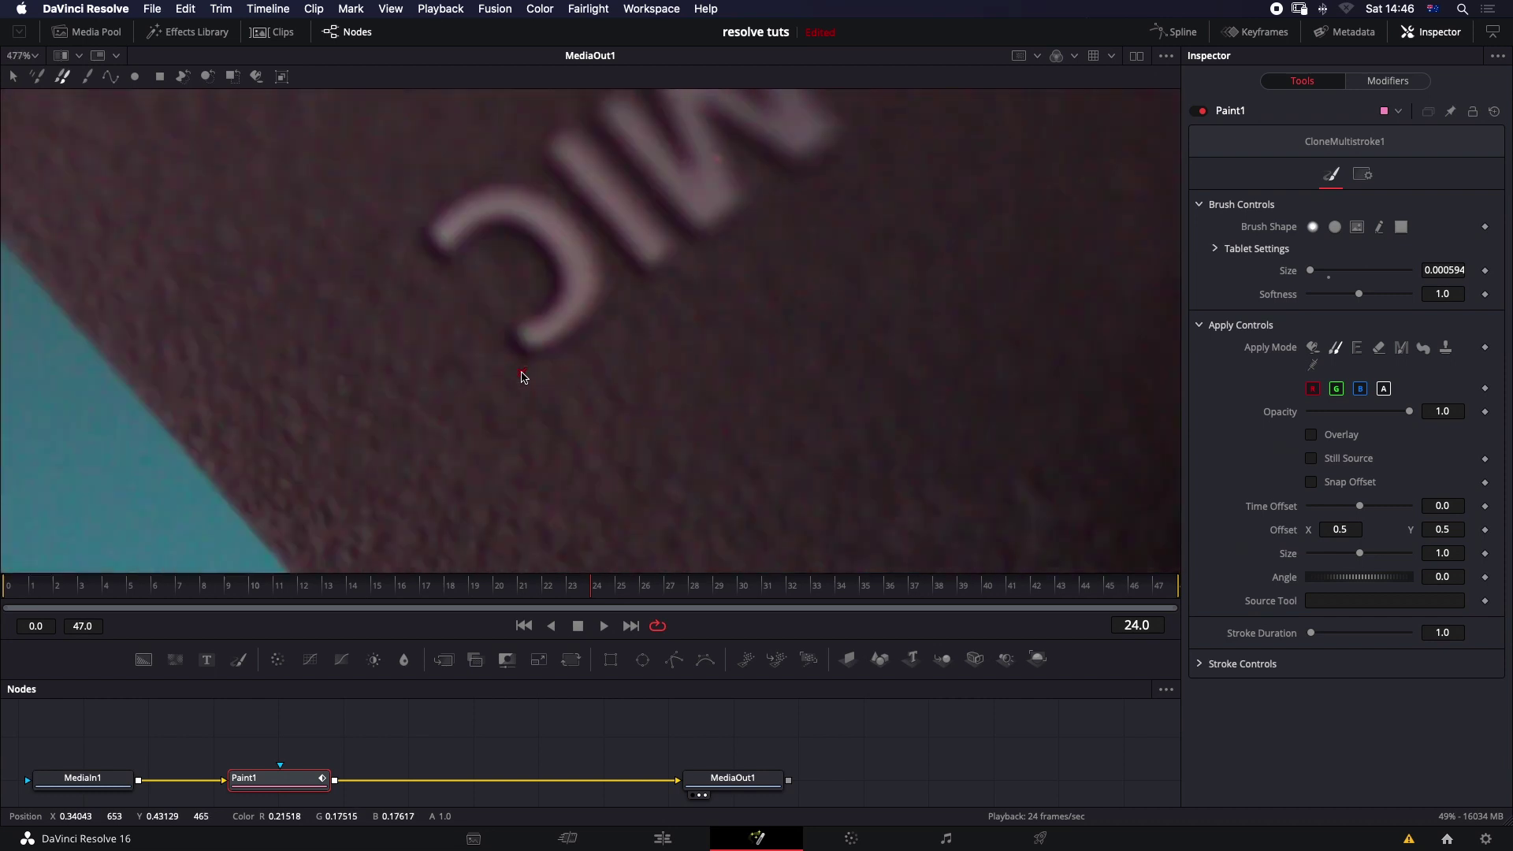
# Step: Flip between frames 22–26 to compare the specks, then step back to frame 19
pyautogui.press('Left')
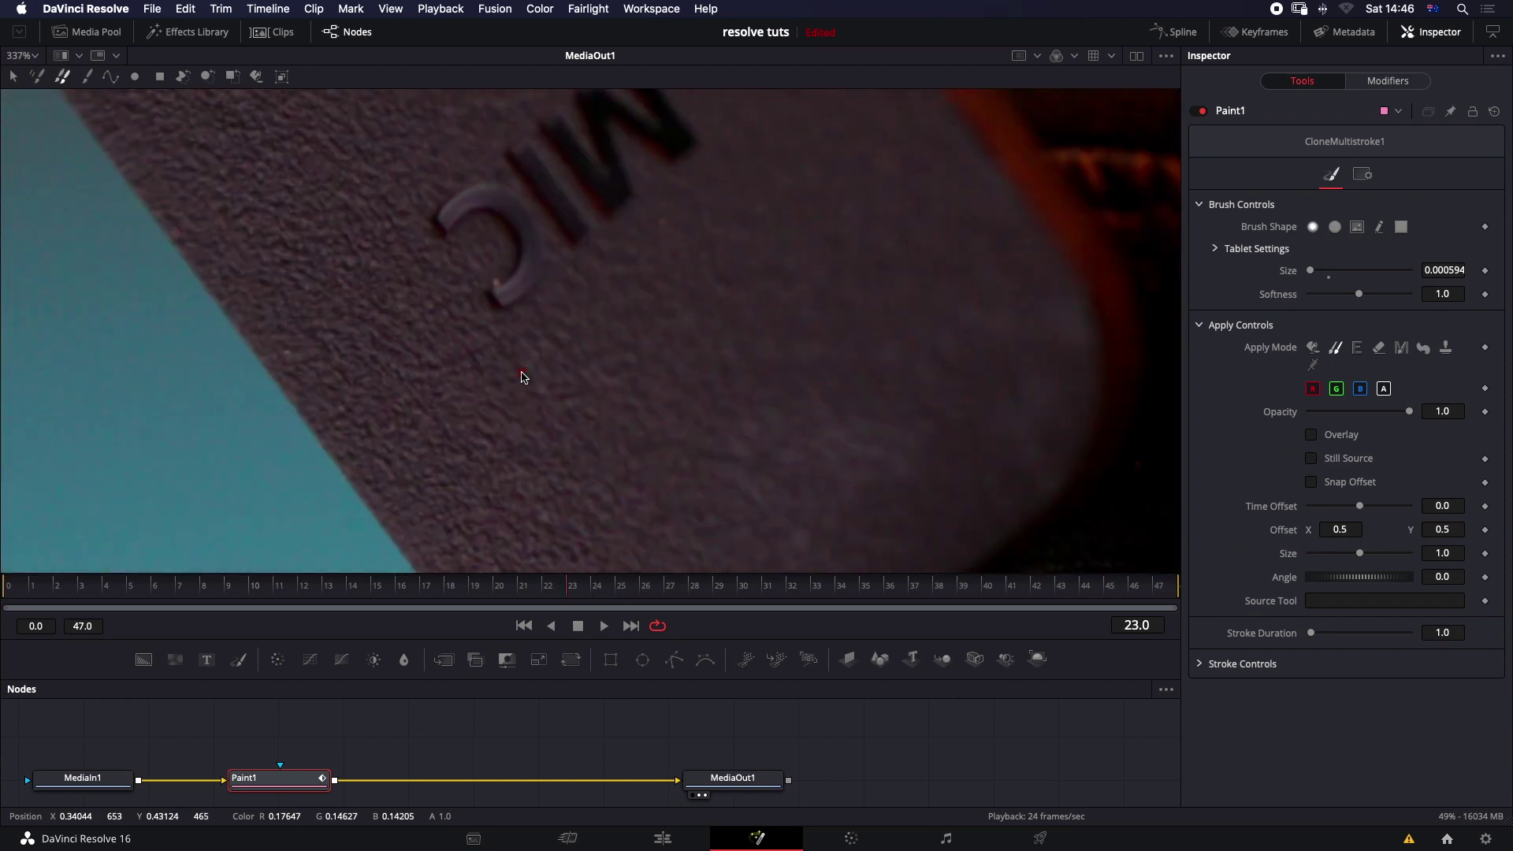
pyautogui.press('Right')
pyautogui.press('Left')
pyautogui.press('Right')
pyautogui.press('Left')
pyautogui.press('Right')
pyautogui.press('Left')
pyautogui.press('Right')
pyautogui.press('Left')
pyautogui.press('Right')
pyautogui.press('Left')
pyautogui.press('Left')
pyautogui.press('Right')
pyautogui.press('Right')
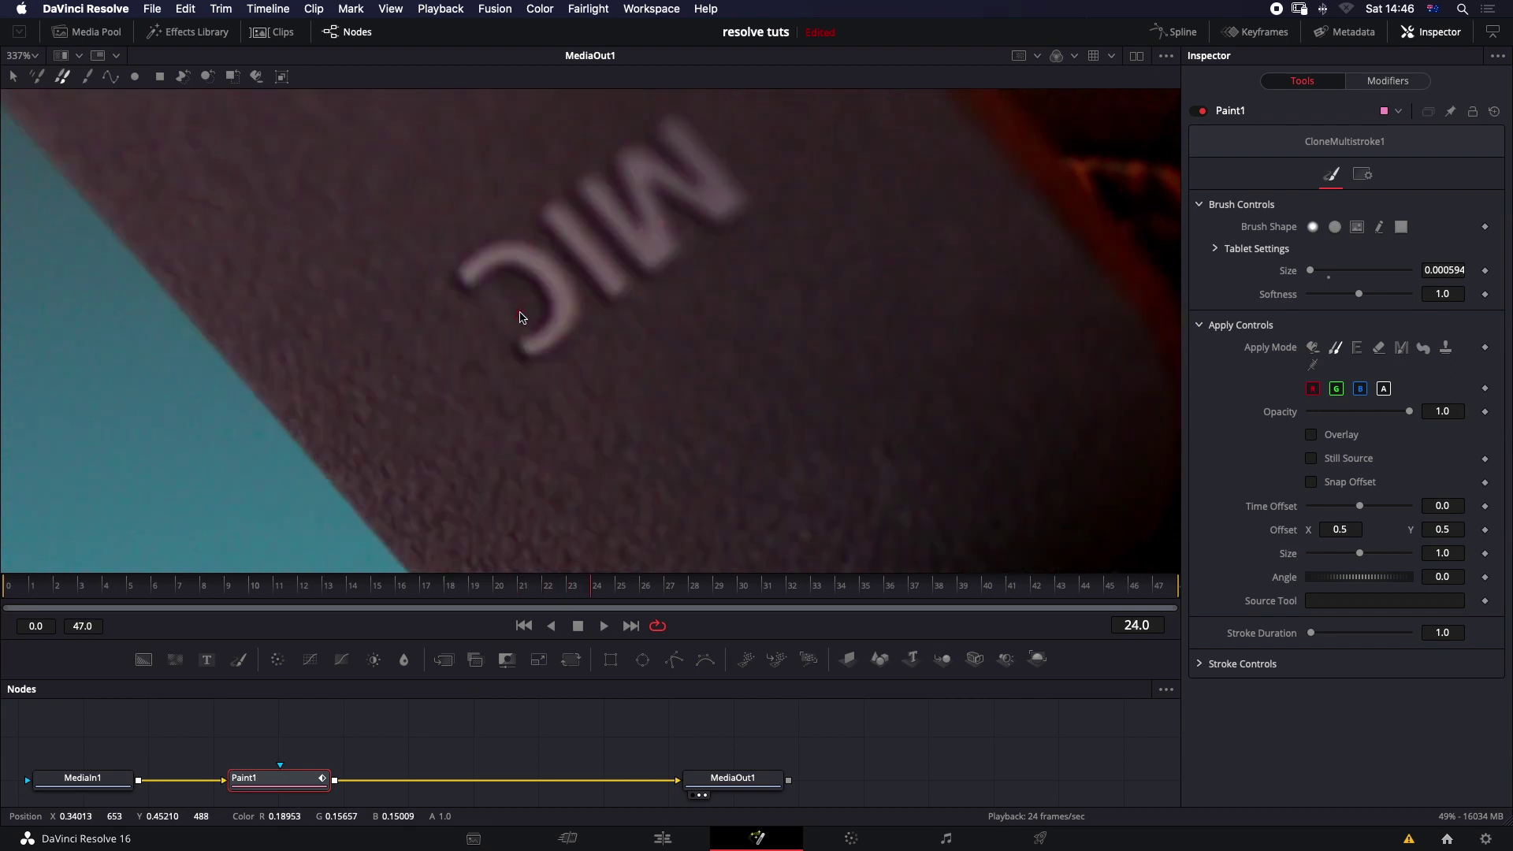
pyautogui.press('Right')
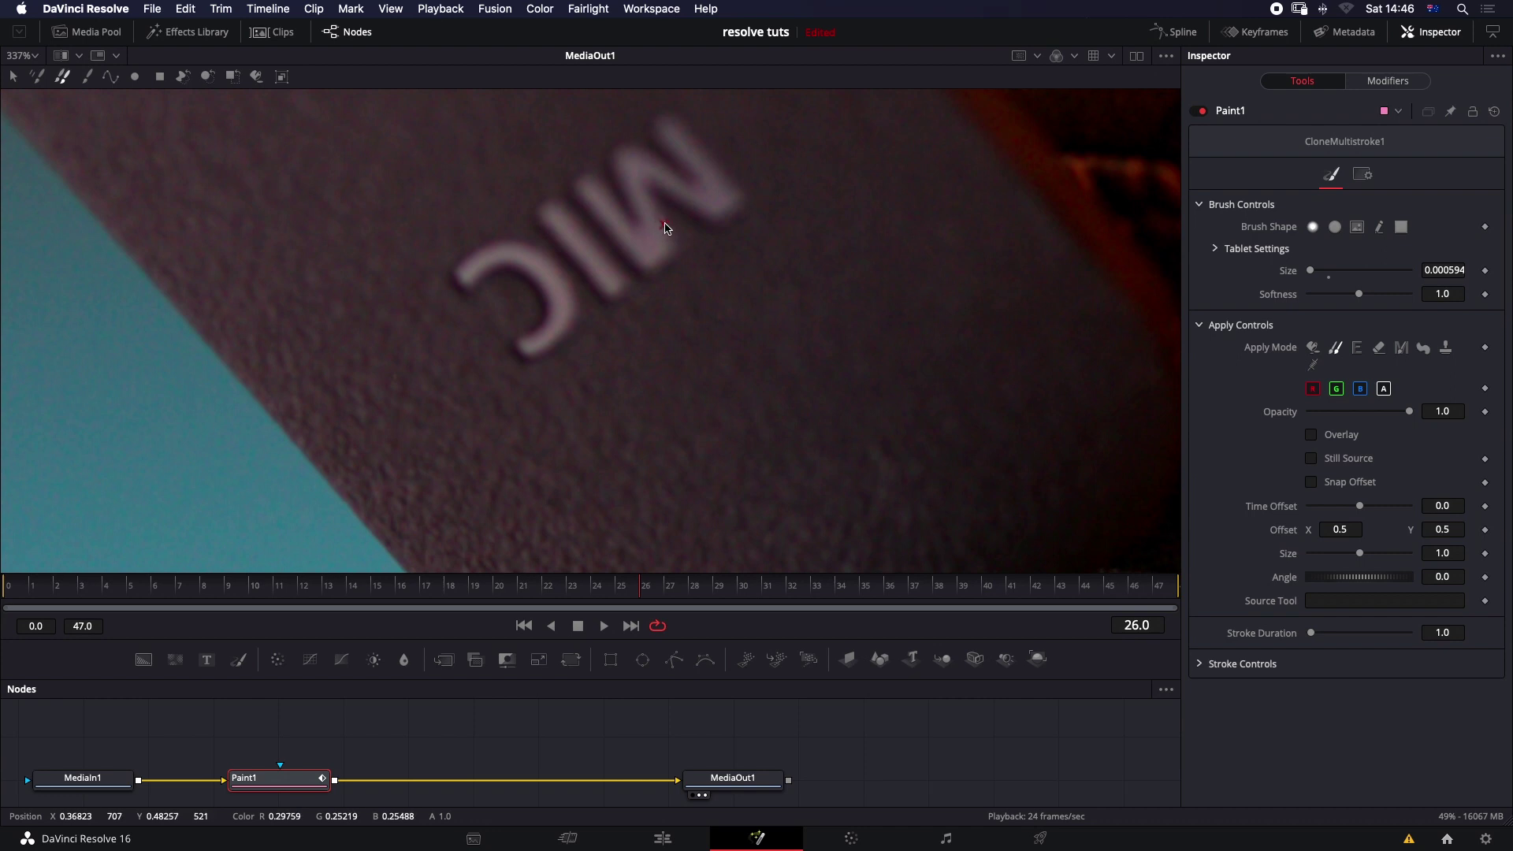
pyautogui.scroll(5, 664, 228)
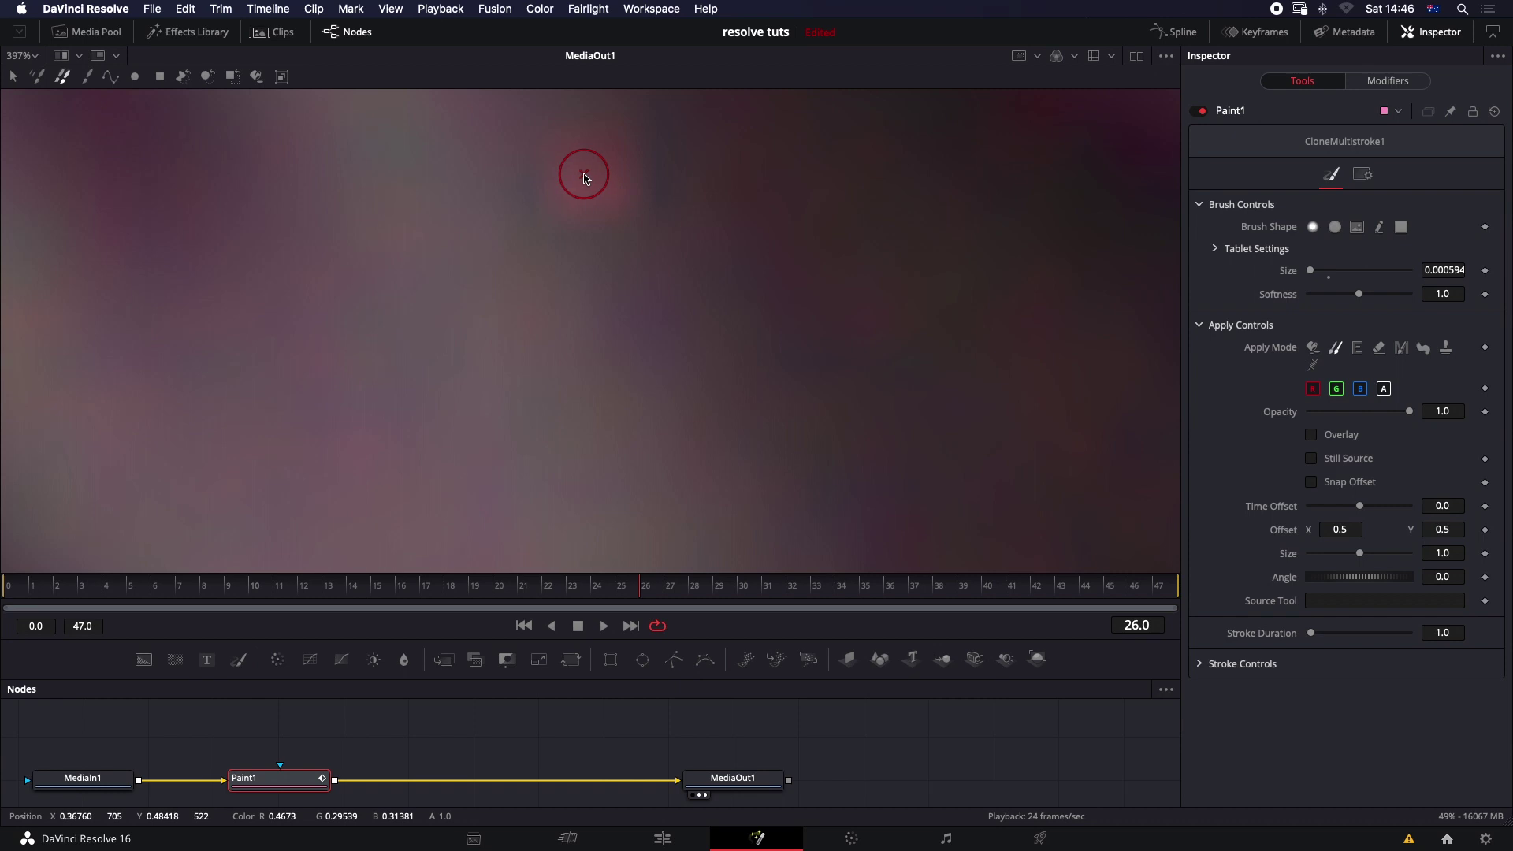
pyautogui.scroll(-5, 579, 234)
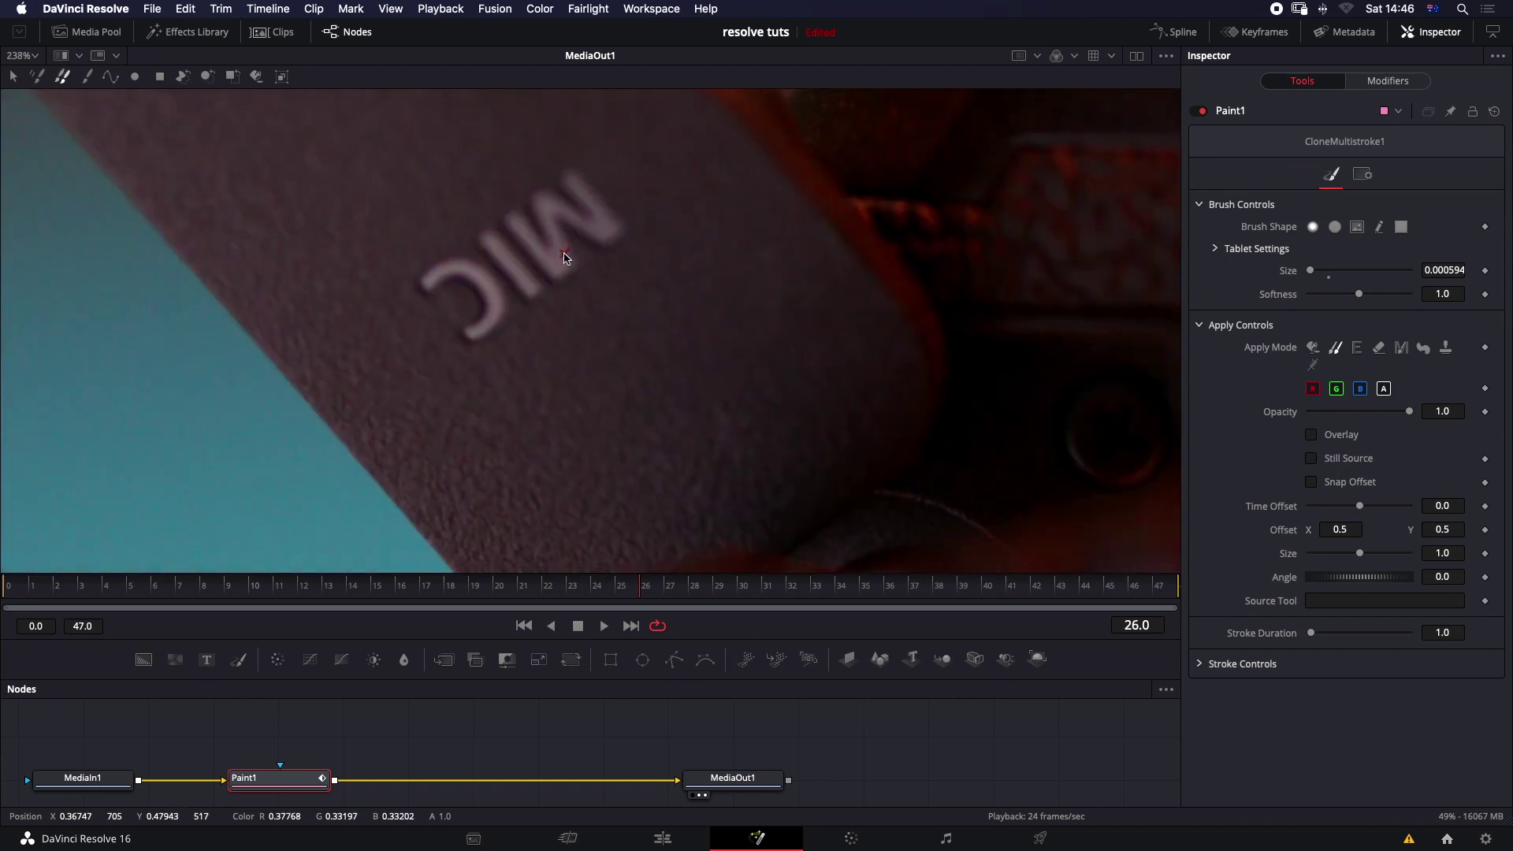
pyautogui.scroll(10, 564, 258)
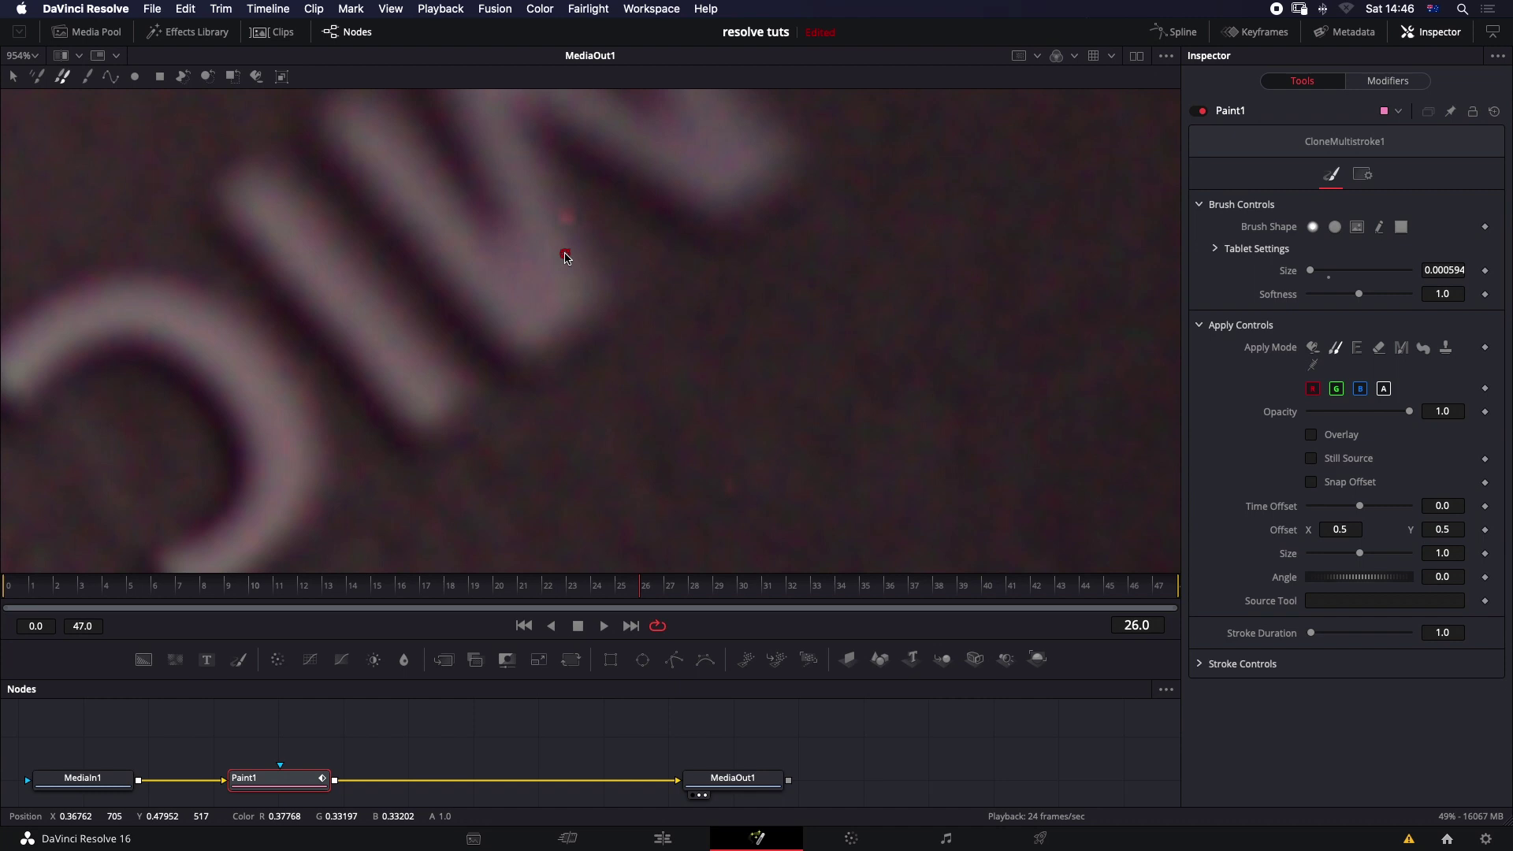
pyautogui.press('Left')
pyautogui.press('Left')
pyautogui.press('Left')
pyautogui.press('Left')
pyautogui.press('Left')
pyautogui.press('Left')
pyautogui.press('Left')
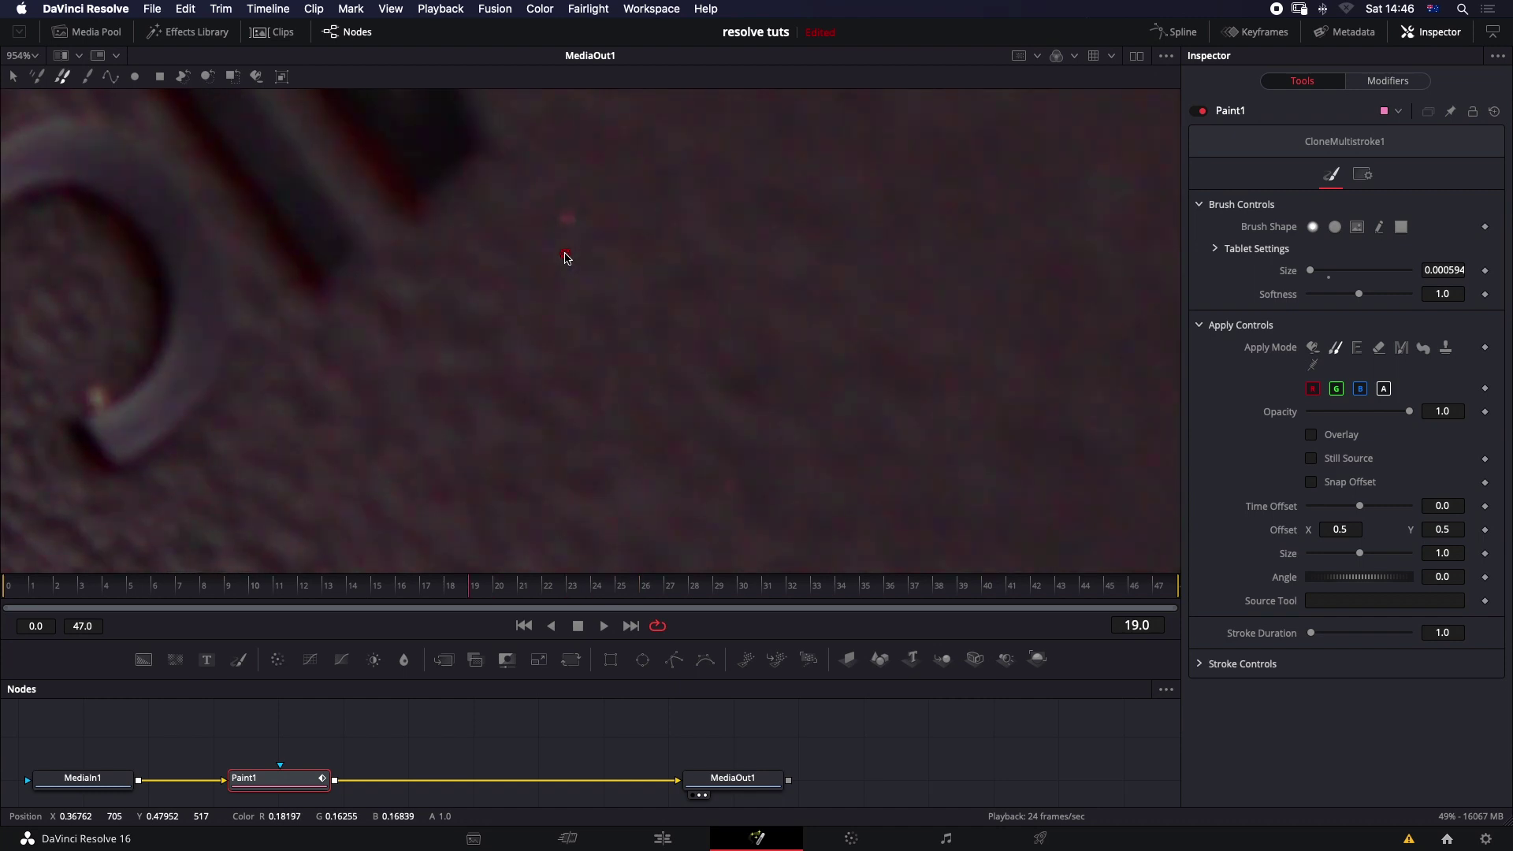
# Step: Pan to the speck on the microphone tag, set a clean clone source, enlarge the brush, and clone over it
pyautogui.scroll(3, 99, 377)
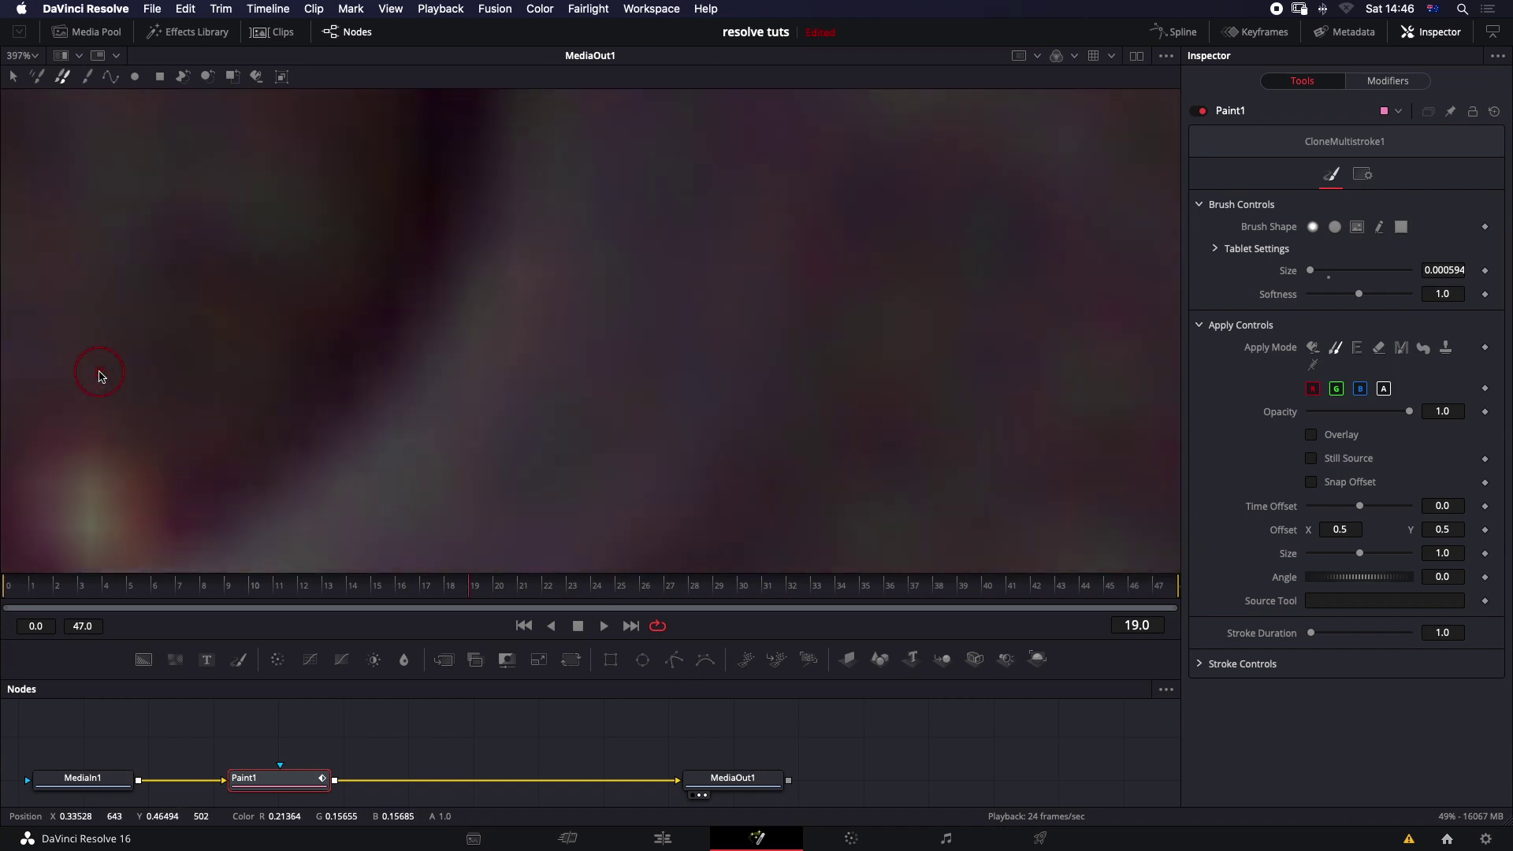
pyautogui.moveTo(111, 368); pyautogui.dragTo(735, 202)
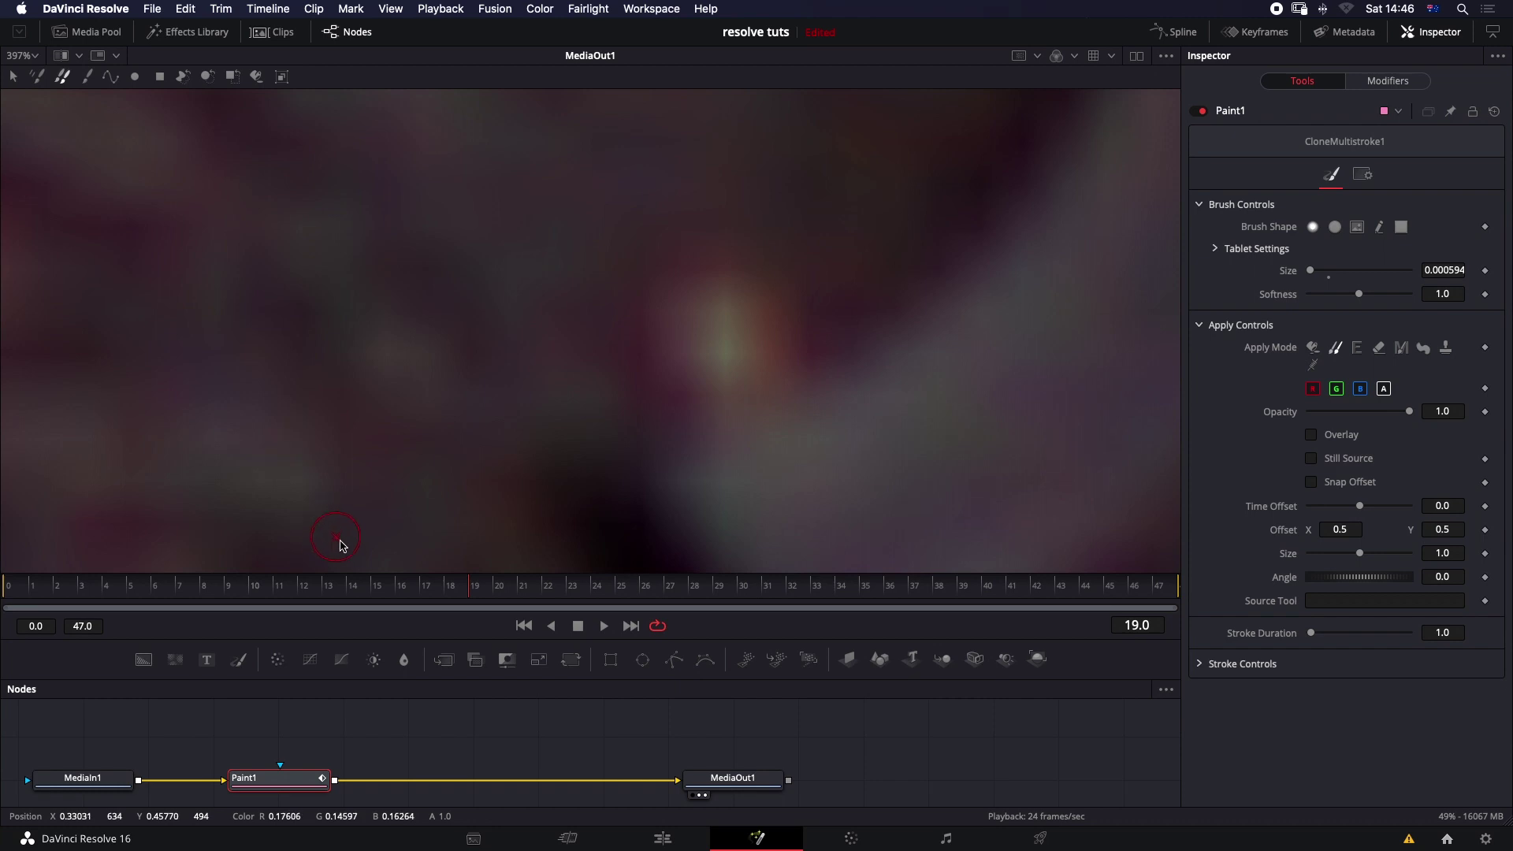
pyautogui.keyDown('alt'); pyautogui.click(506, 334); pyautogui.keyUp('alt')
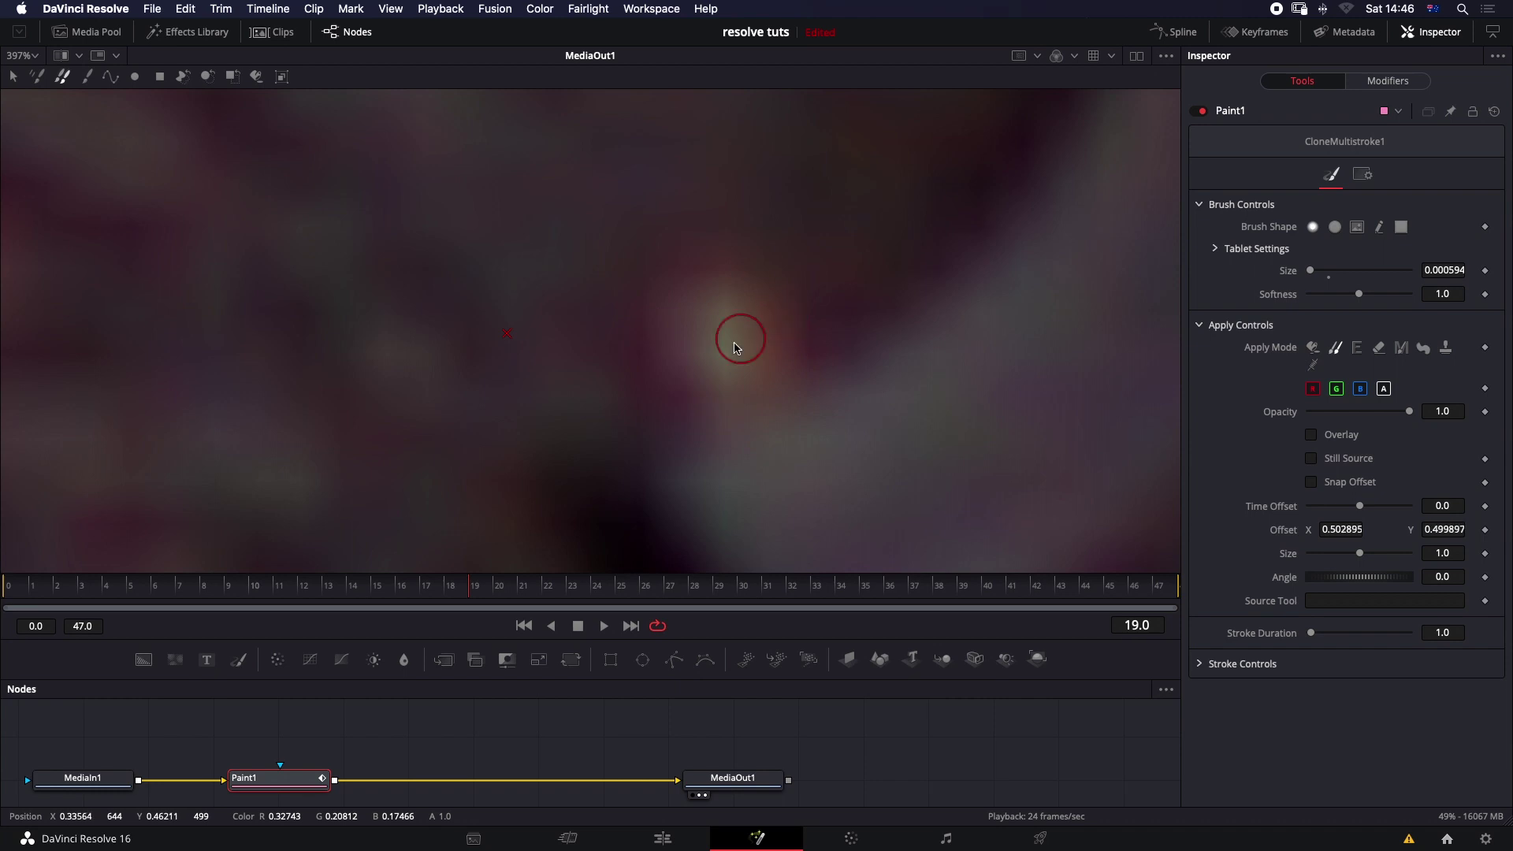
pyautogui.moveTo(585, 356)
pyautogui.mouseDown()
pyautogui.moveTo(692, 290)
pyautogui.moveTo(710, 305)
pyautogui.moveTo(742, 288)
pyautogui.moveTo(746, 303)
pyautogui.moveTo(787, 276)
pyautogui.moveTo(702, 378)
pyautogui.moveTo(790, 313)
pyautogui.moveTo(676, 427)
pyautogui.moveTo(774, 329)
pyautogui.moveTo(732, 376)
pyautogui.moveTo(748, 330)
pyautogui.mouseUp()
pyautogui.moveTo(769, 233)
pyautogui.mouseDown()
pyautogui.moveTo(738, 299)
pyautogui.moveTo(797, 324)
pyautogui.moveTo(770, 340)
pyautogui.moveTo(762, 280)
pyautogui.mouseUp()
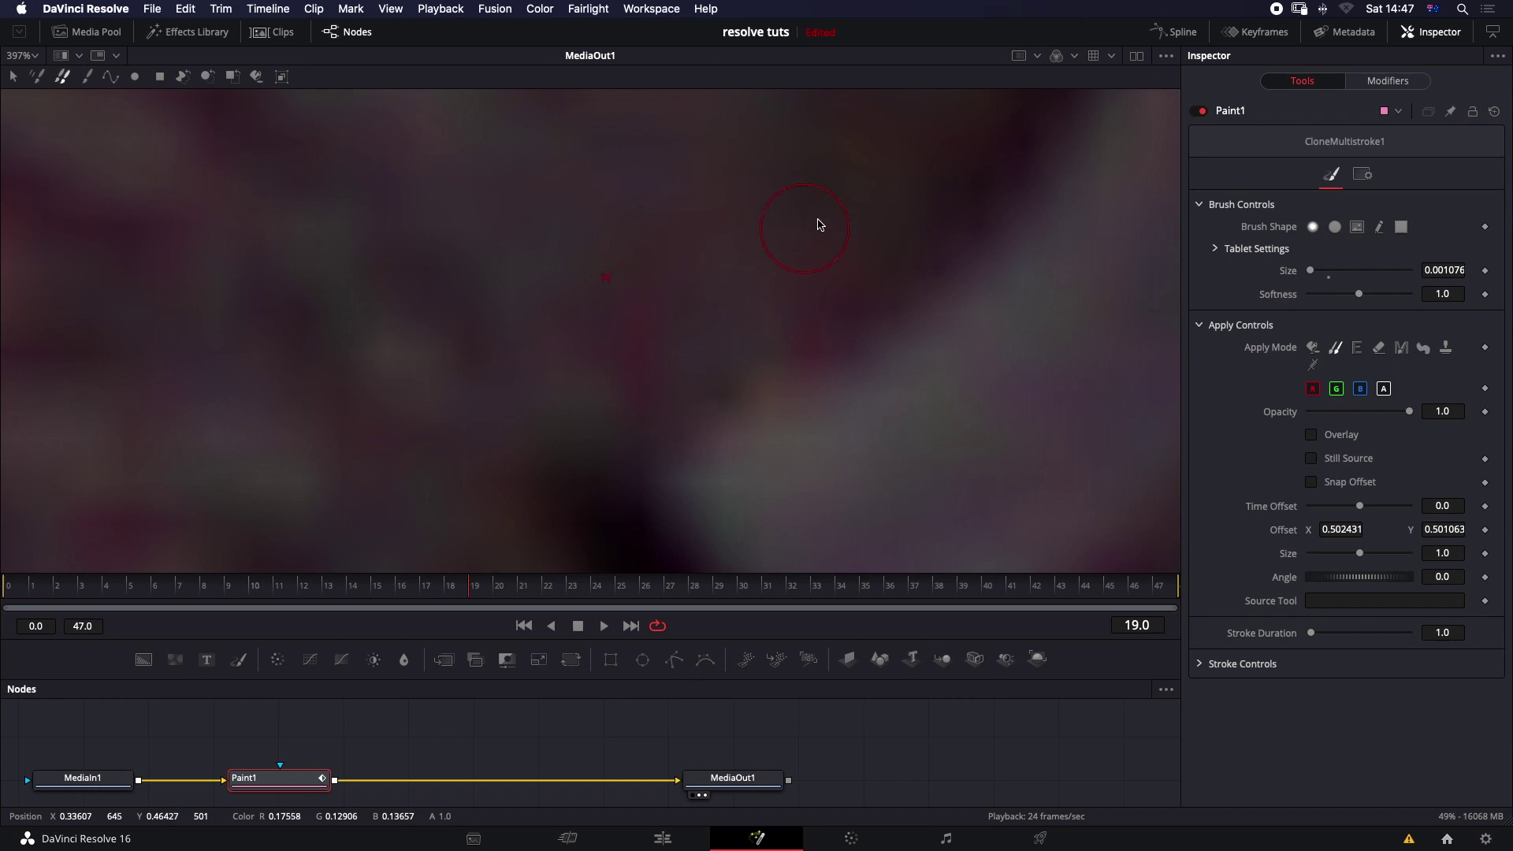
pyautogui.moveTo(818, 225)
pyautogui.mouseDown()
pyautogui.moveTo(743, 297)
pyautogui.moveTo(865, 435)
pyautogui.moveTo(672, 338)
pyautogui.mouseUp()
# Step: Paint out the small bright specks on the tag texture with further clone strokes
pyautogui.scroll(-5, 679, 325)
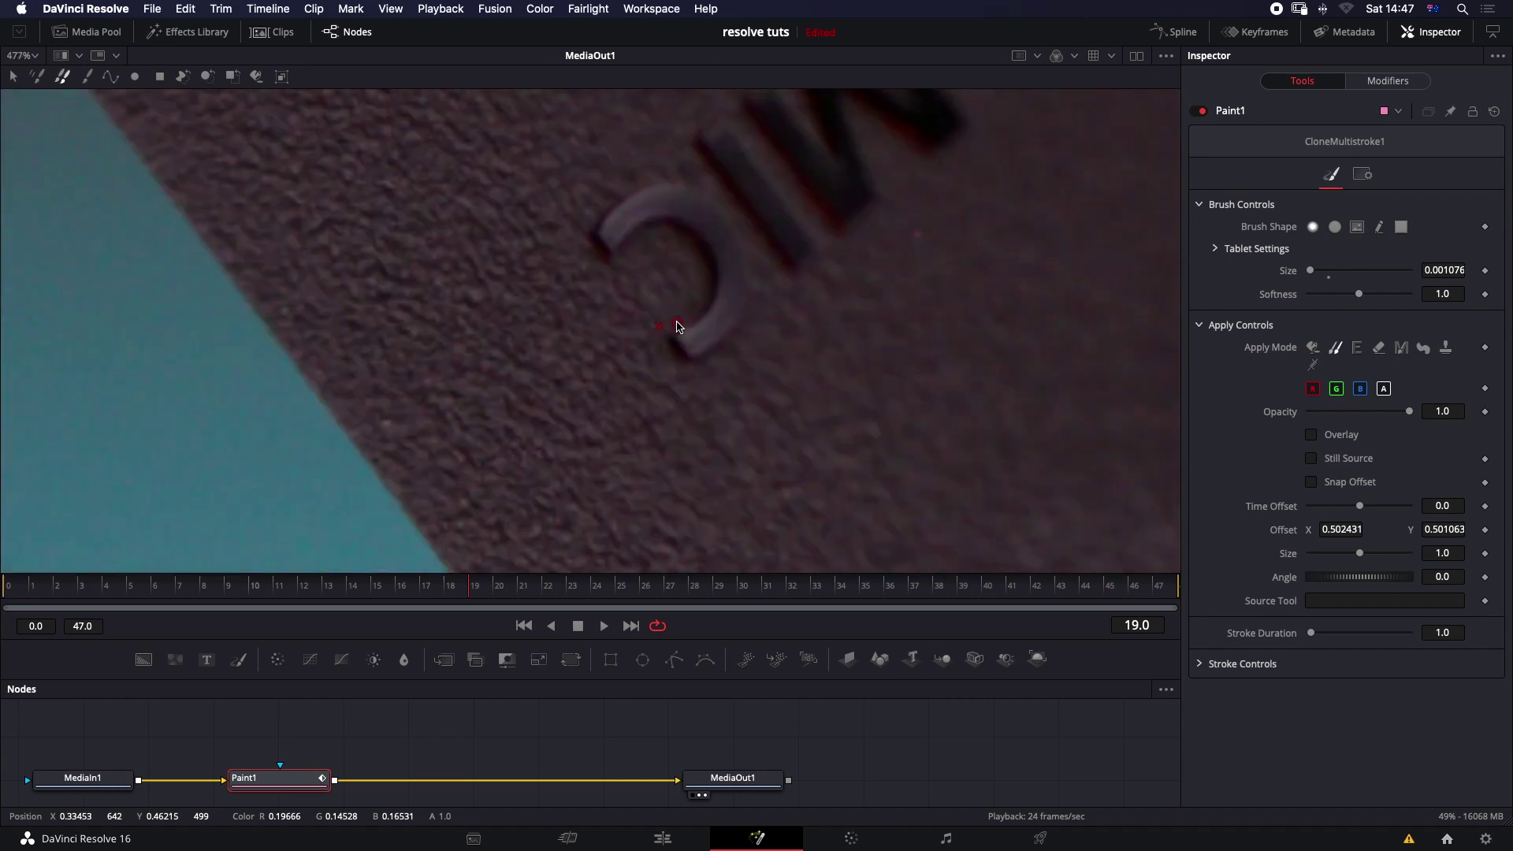
pyautogui.scroll(-3, 710, 394)
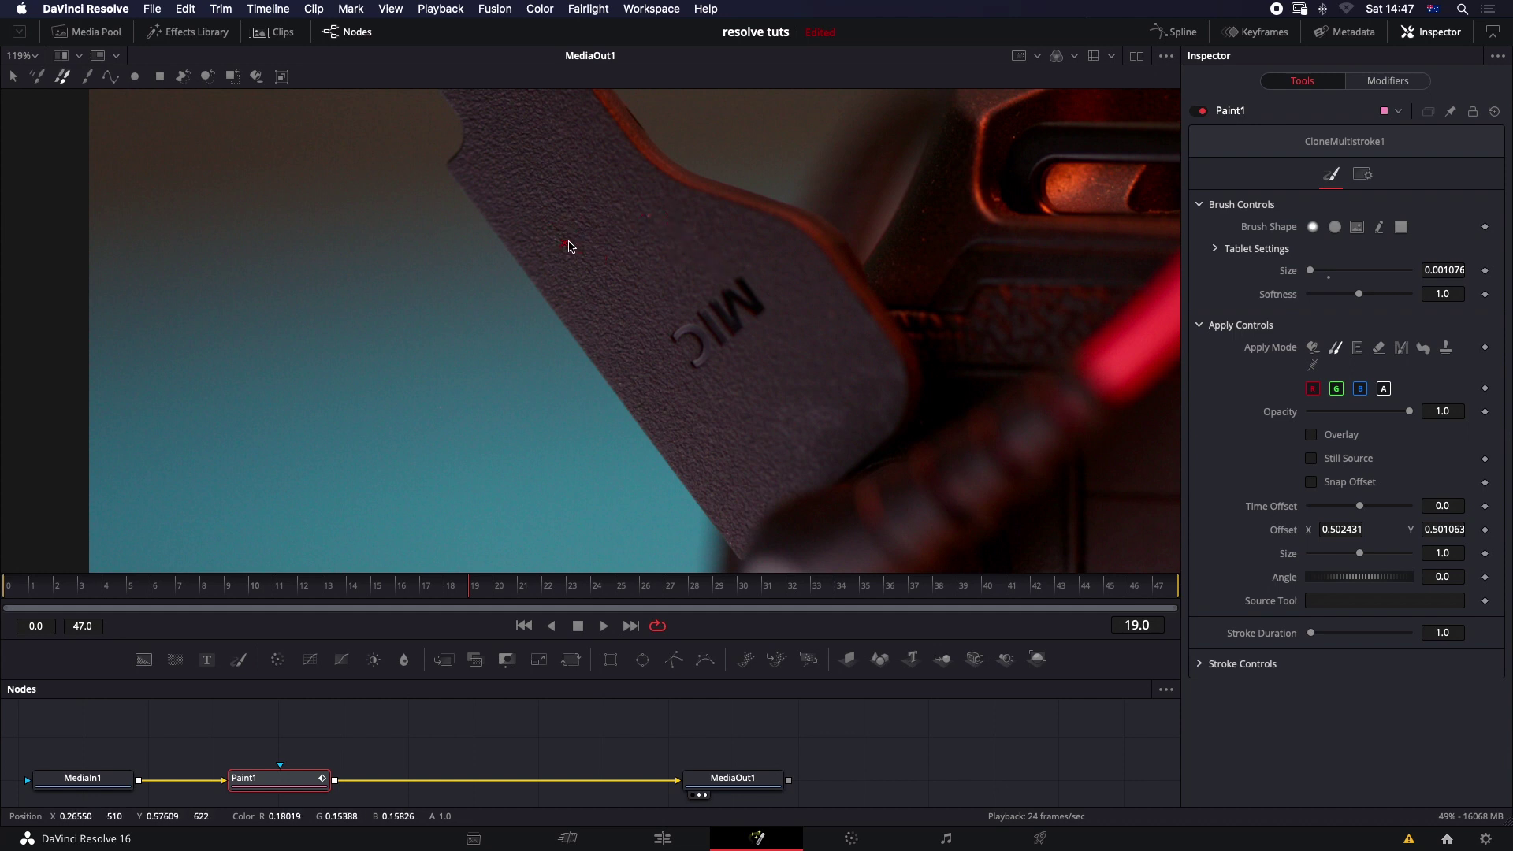
pyautogui.scroll(5, 567, 242)
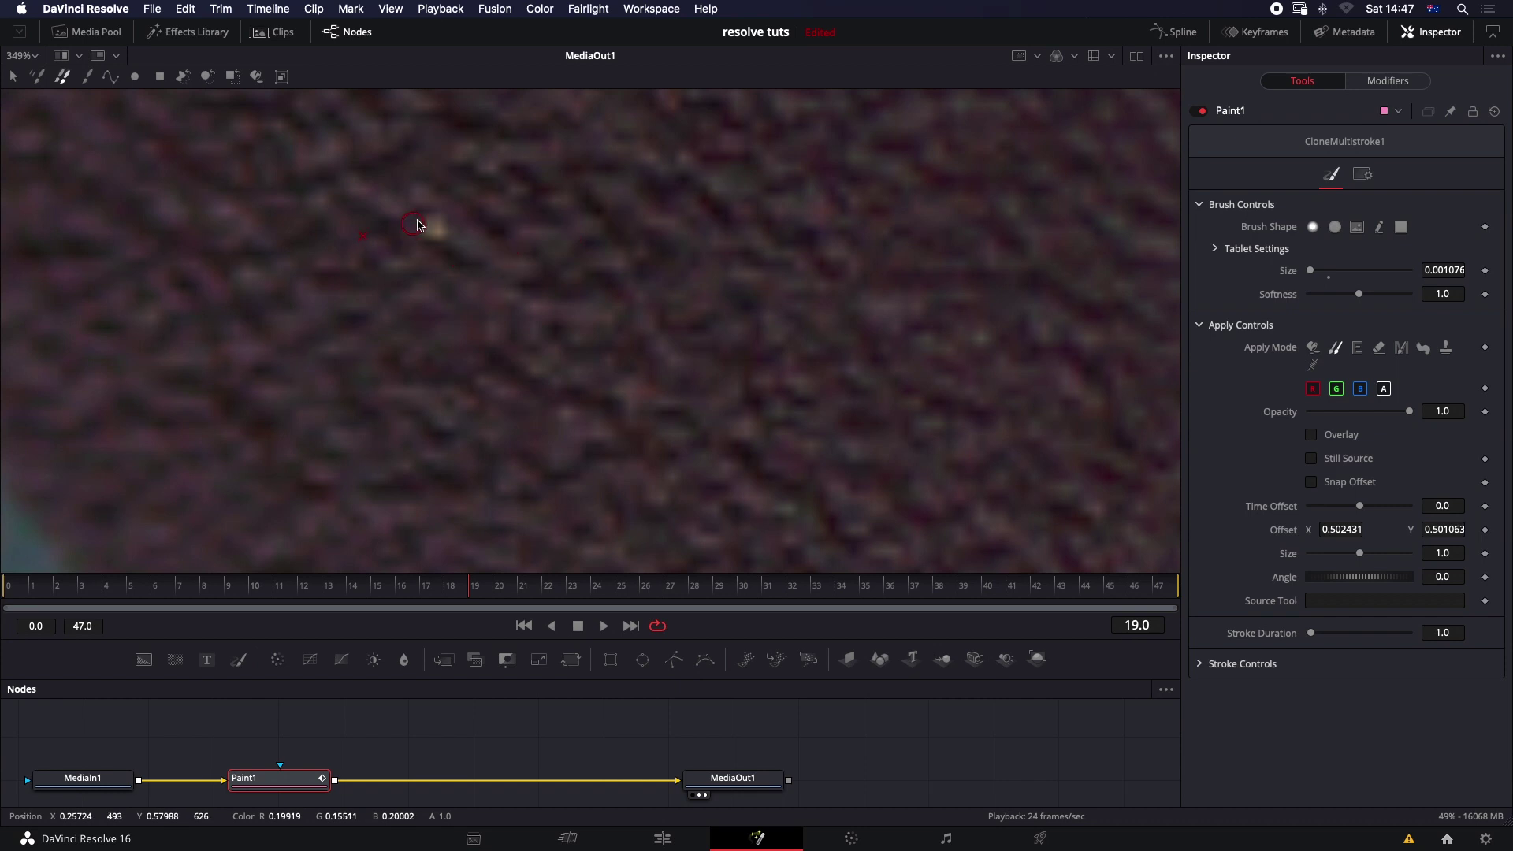
pyautogui.moveTo(422, 226)
pyautogui.mouseDown()
pyautogui.moveTo(436, 229)
pyautogui.moveTo(426, 249)
pyautogui.mouseUp()
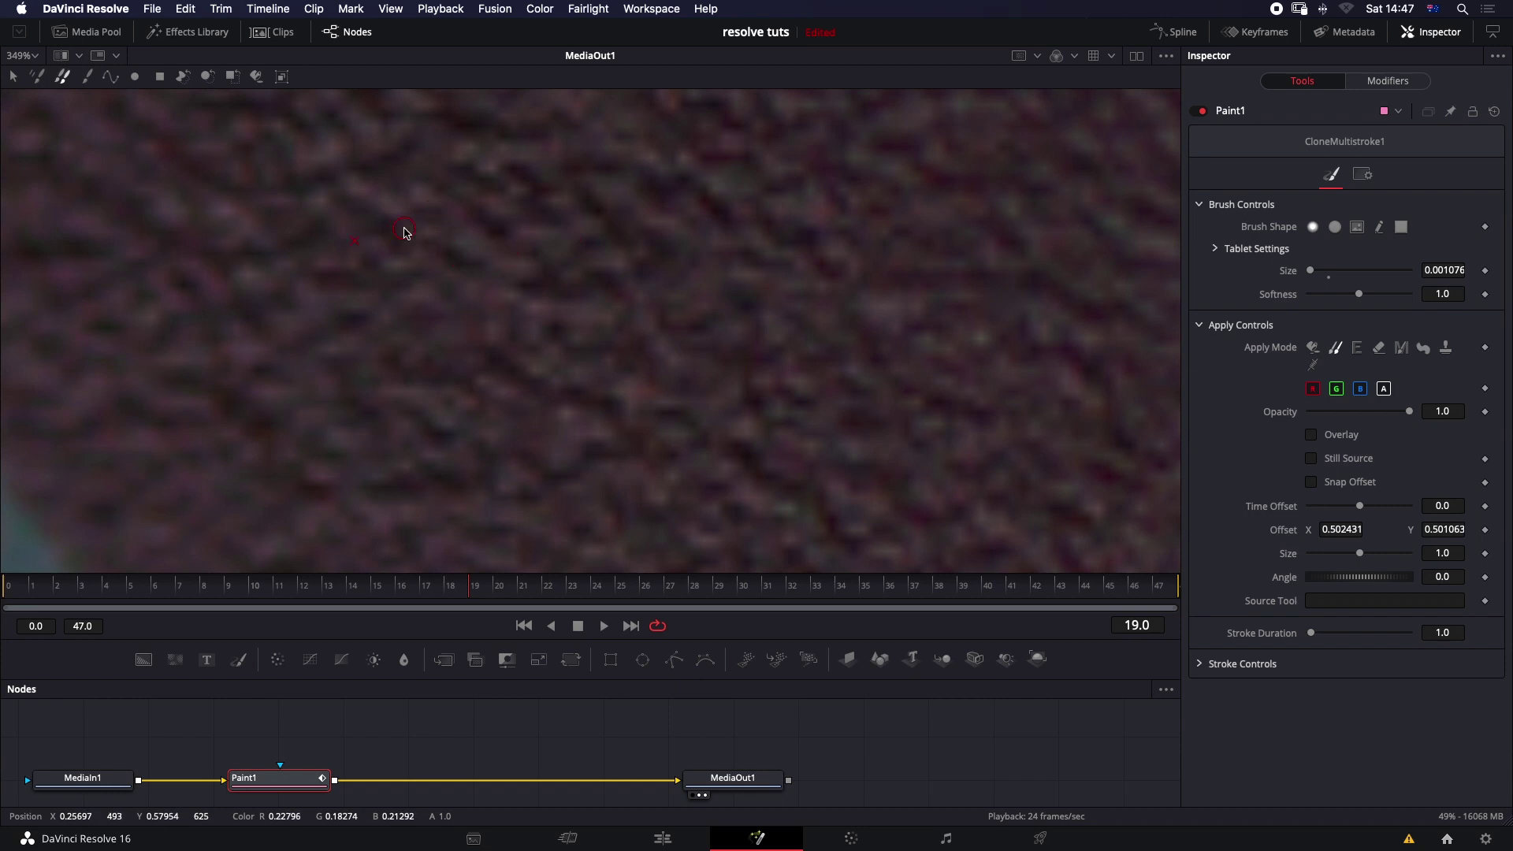
pyautogui.scroll(5, 403, 231)
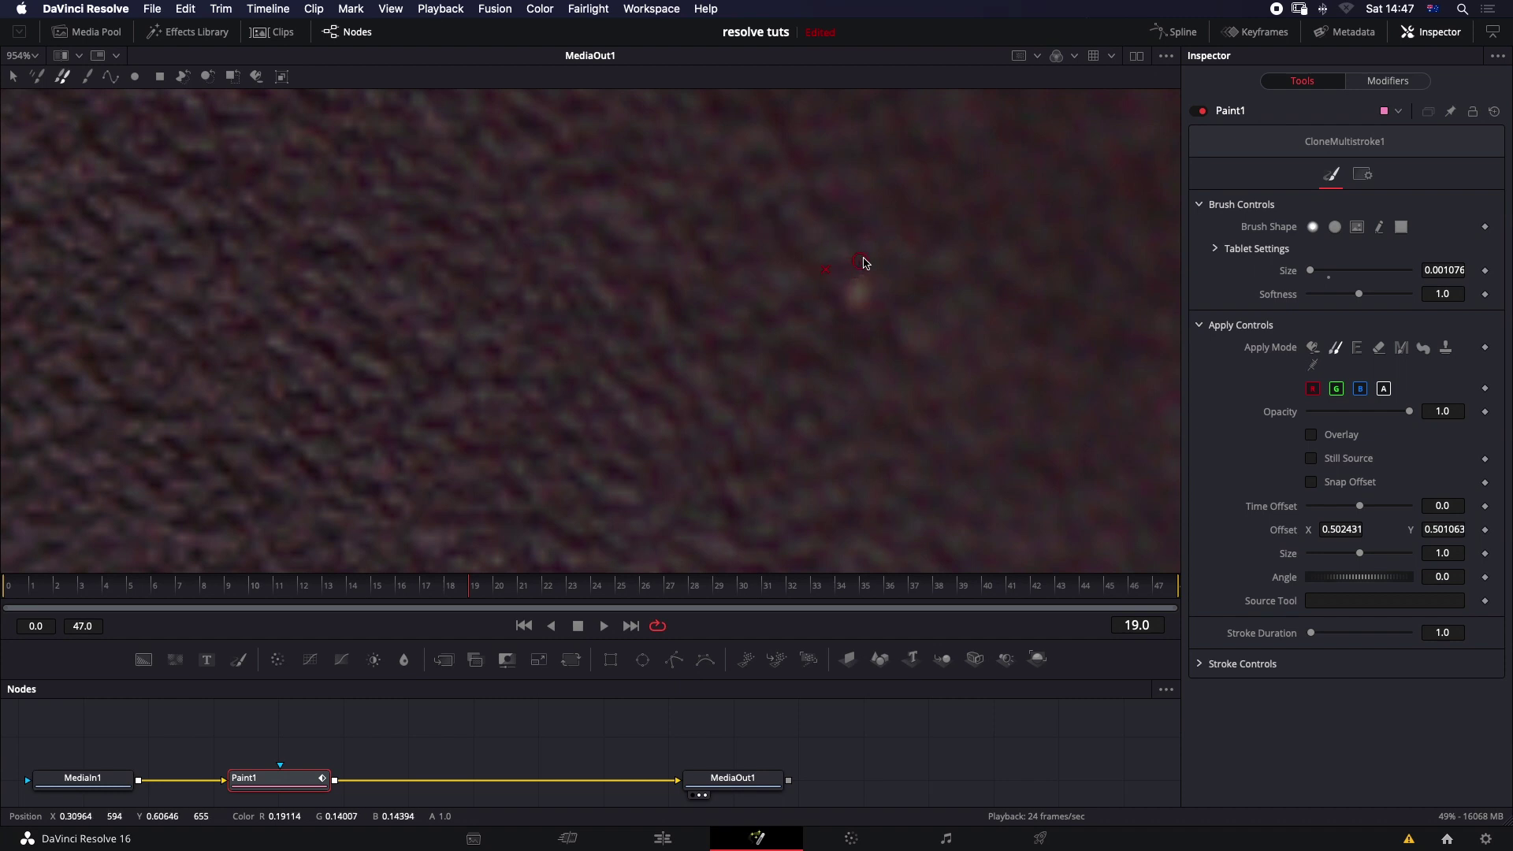
pyautogui.moveTo(863, 262)
pyautogui.mouseDown()
pyautogui.moveTo(833, 293)
pyautogui.moveTo(867, 274)
pyautogui.moveTo(842, 303)
pyautogui.moveTo(876, 292)
pyautogui.mouseUp()
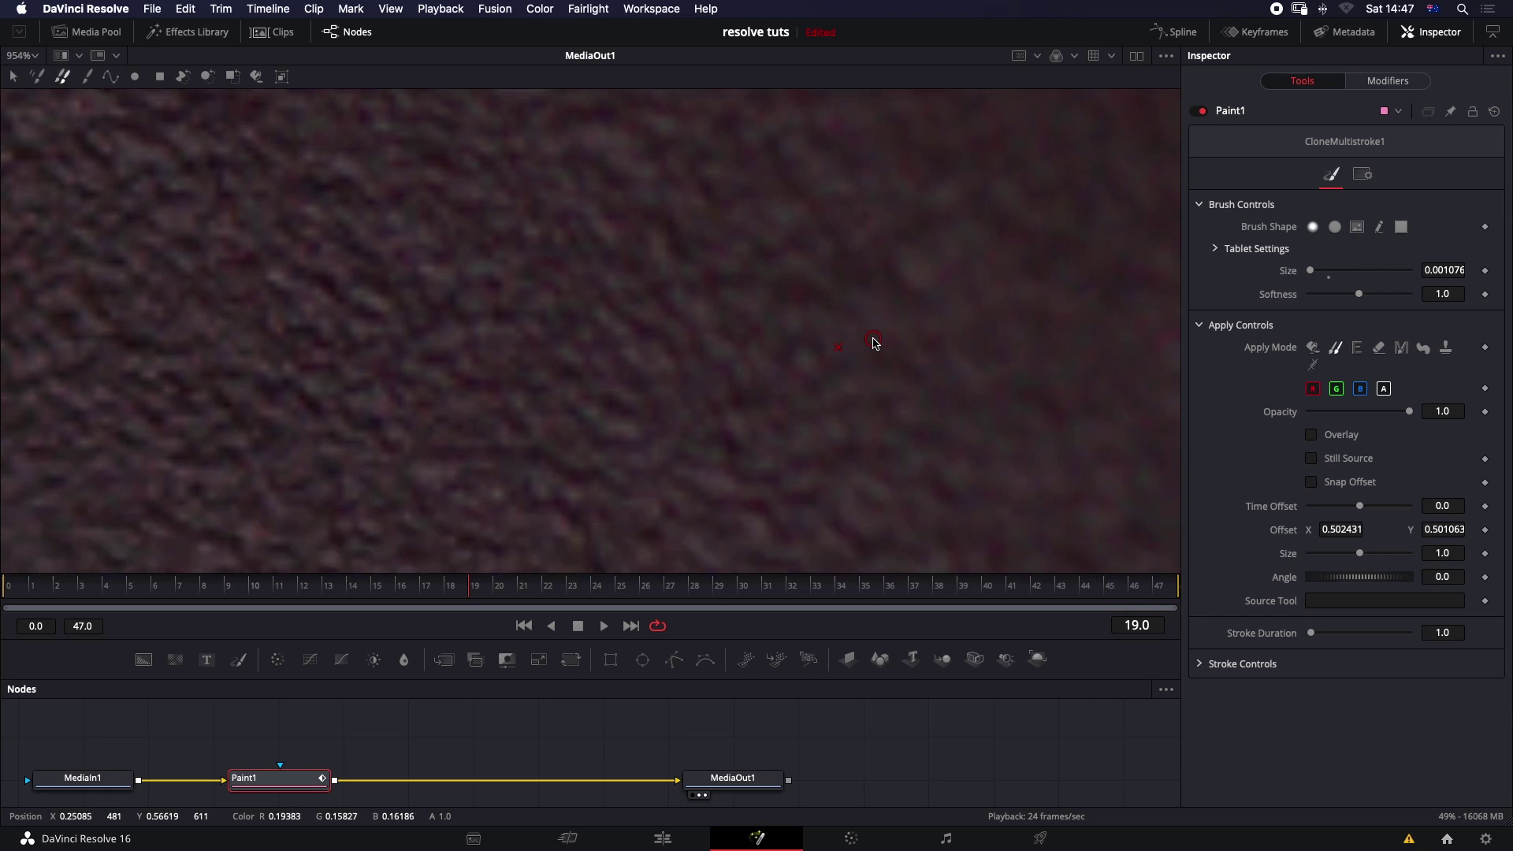
pyautogui.moveTo(871, 359)
pyautogui.mouseDown()
pyautogui.moveTo(940, 416)
pyautogui.moveTo(1015, 405)
pyautogui.mouseUp()
# Step: Clone over the red blob and enlarge the clone brush slightly to 0.001389
pyautogui.scroll(-2, 1015, 405)
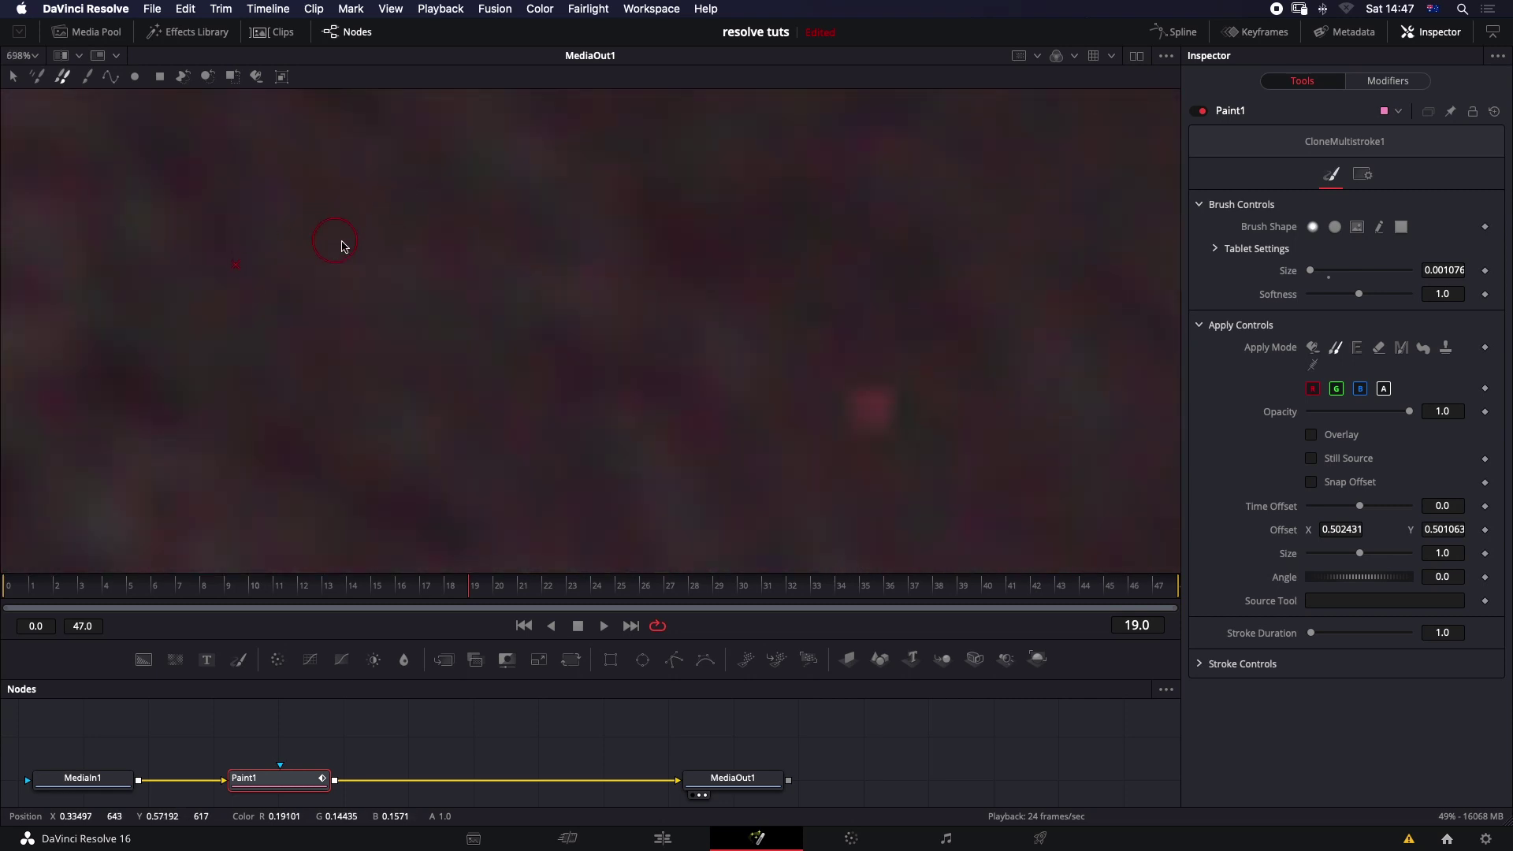
pyautogui.keyDown('alt'); pyautogui.click(832, 323); pyautogui.keyUp('alt')
pyautogui.click(872, 403)
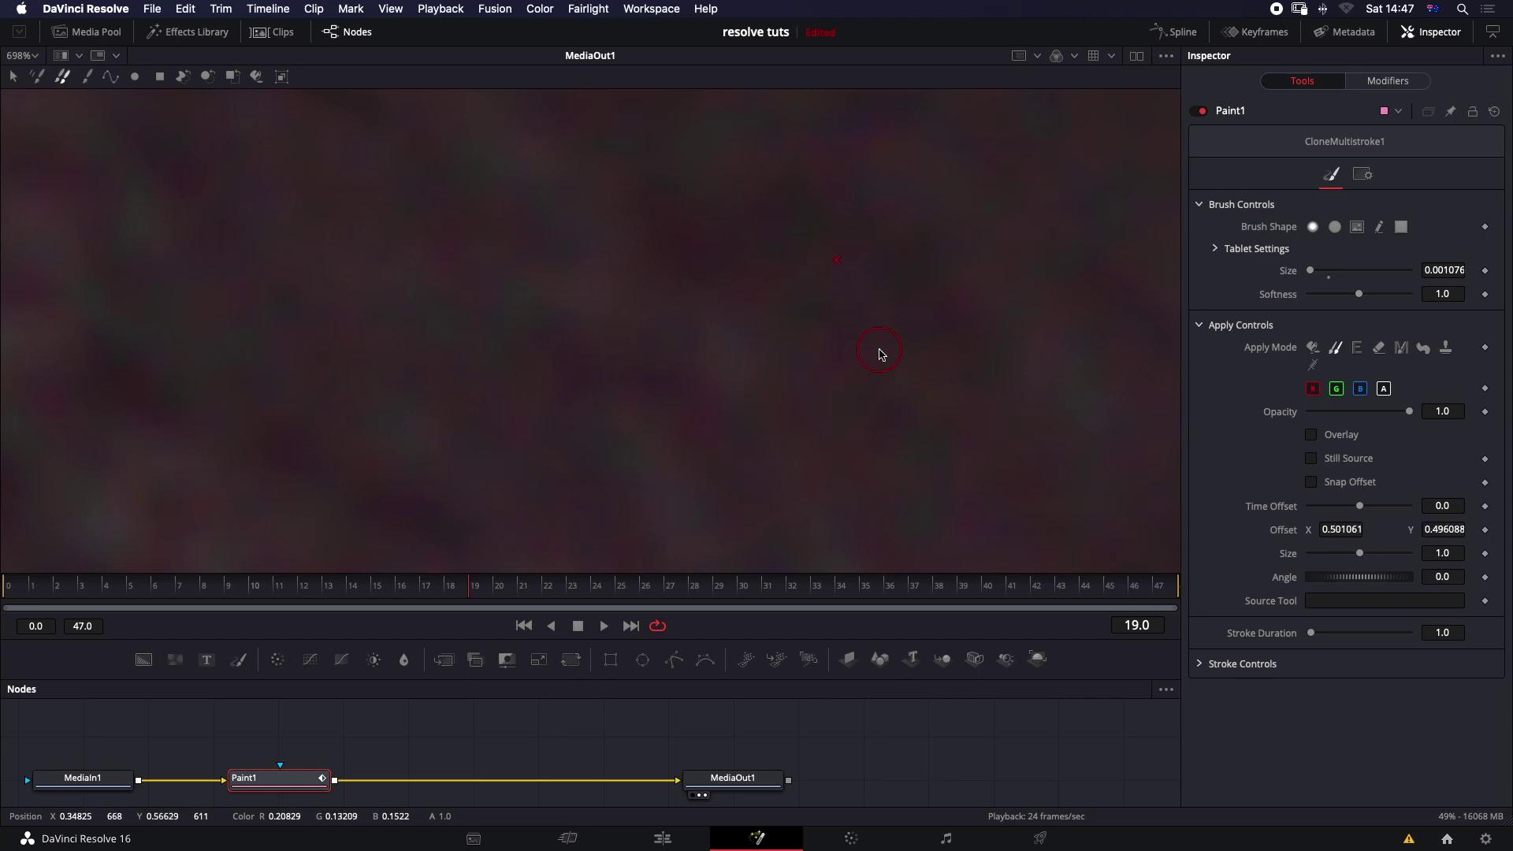
pyautogui.scroll(-8, 880, 354)
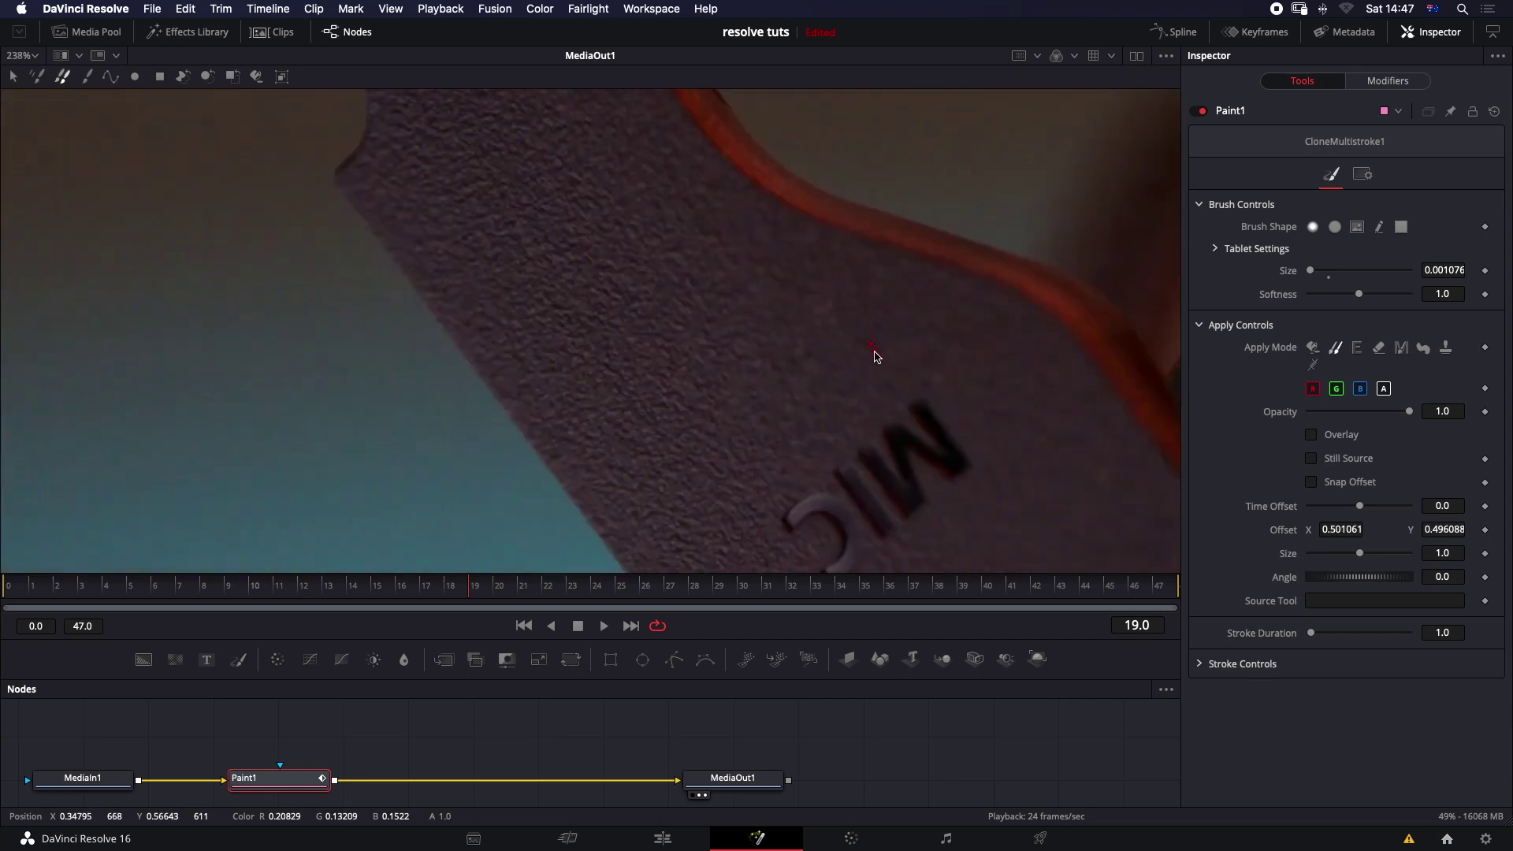
pyautogui.scroll(6, 895, 439)
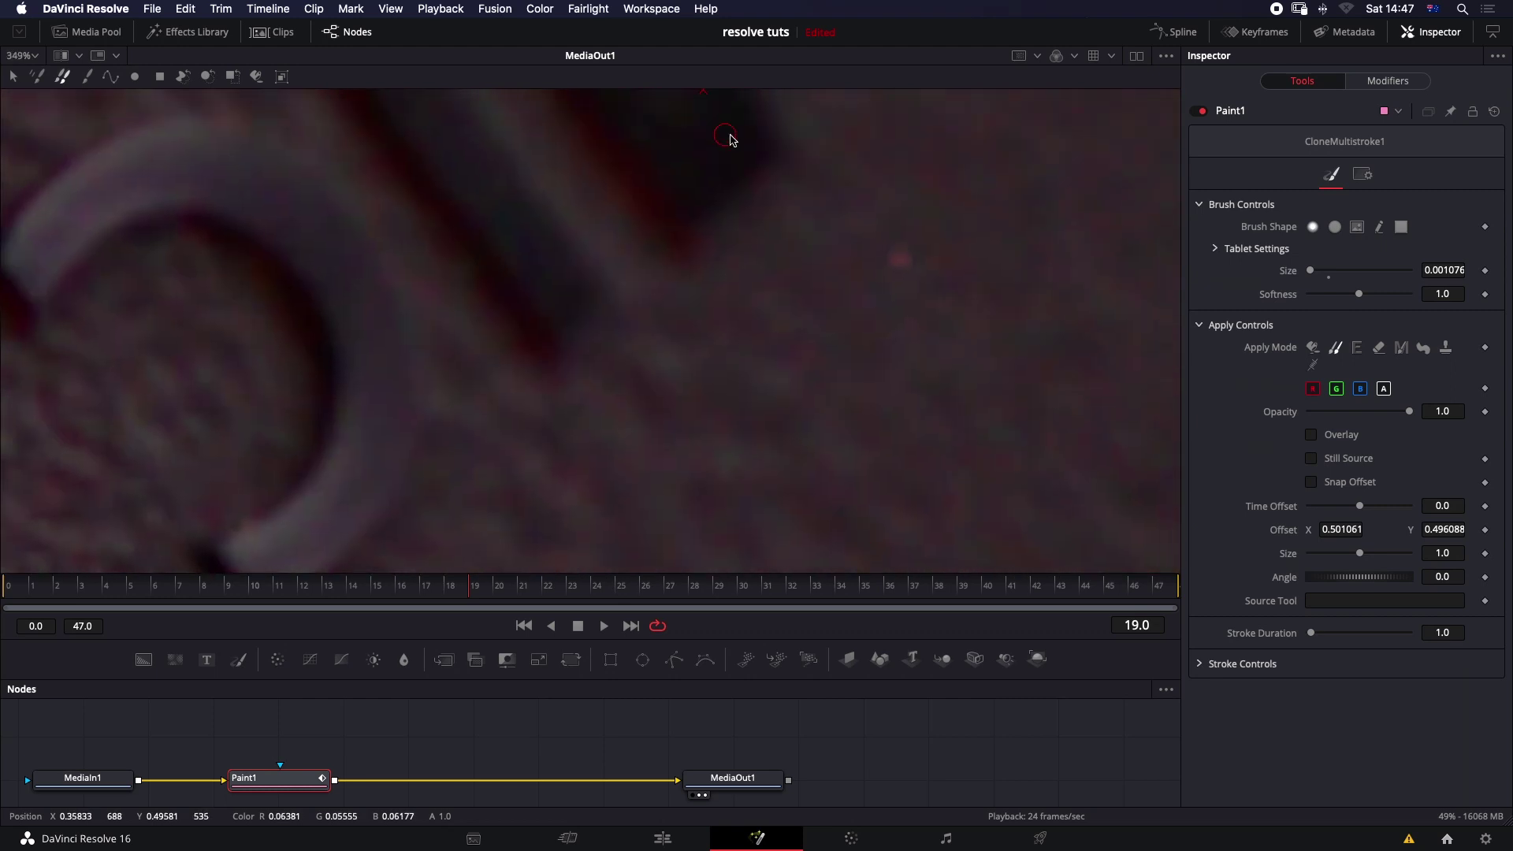
pyautogui.moveTo(932, 236); pyautogui.dragTo(933, 242)
pyautogui.scroll(-3, 926, 218)
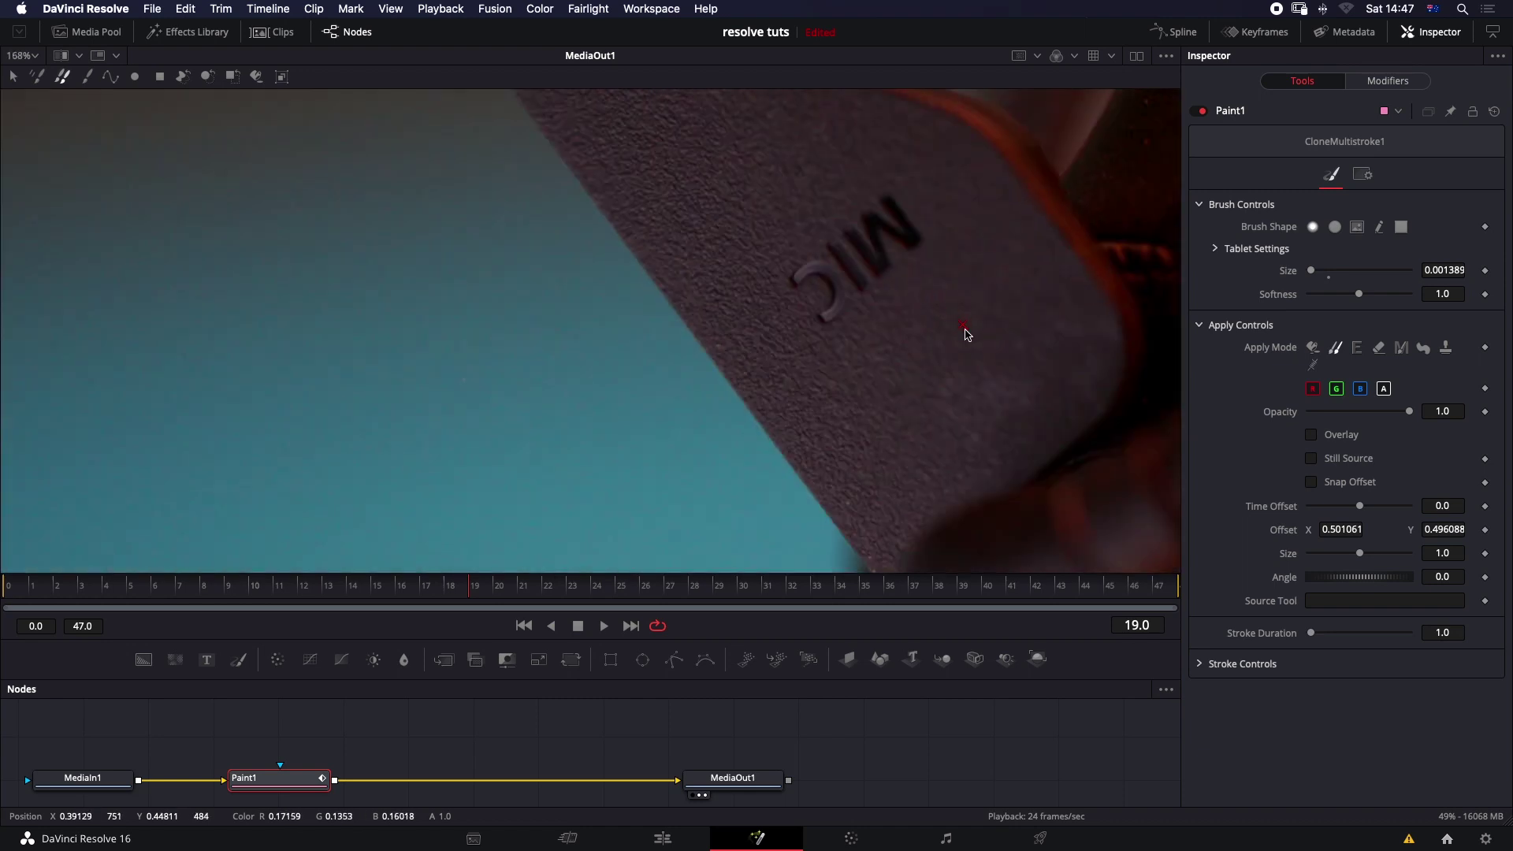
pyautogui.scroll(4, 776, 338)
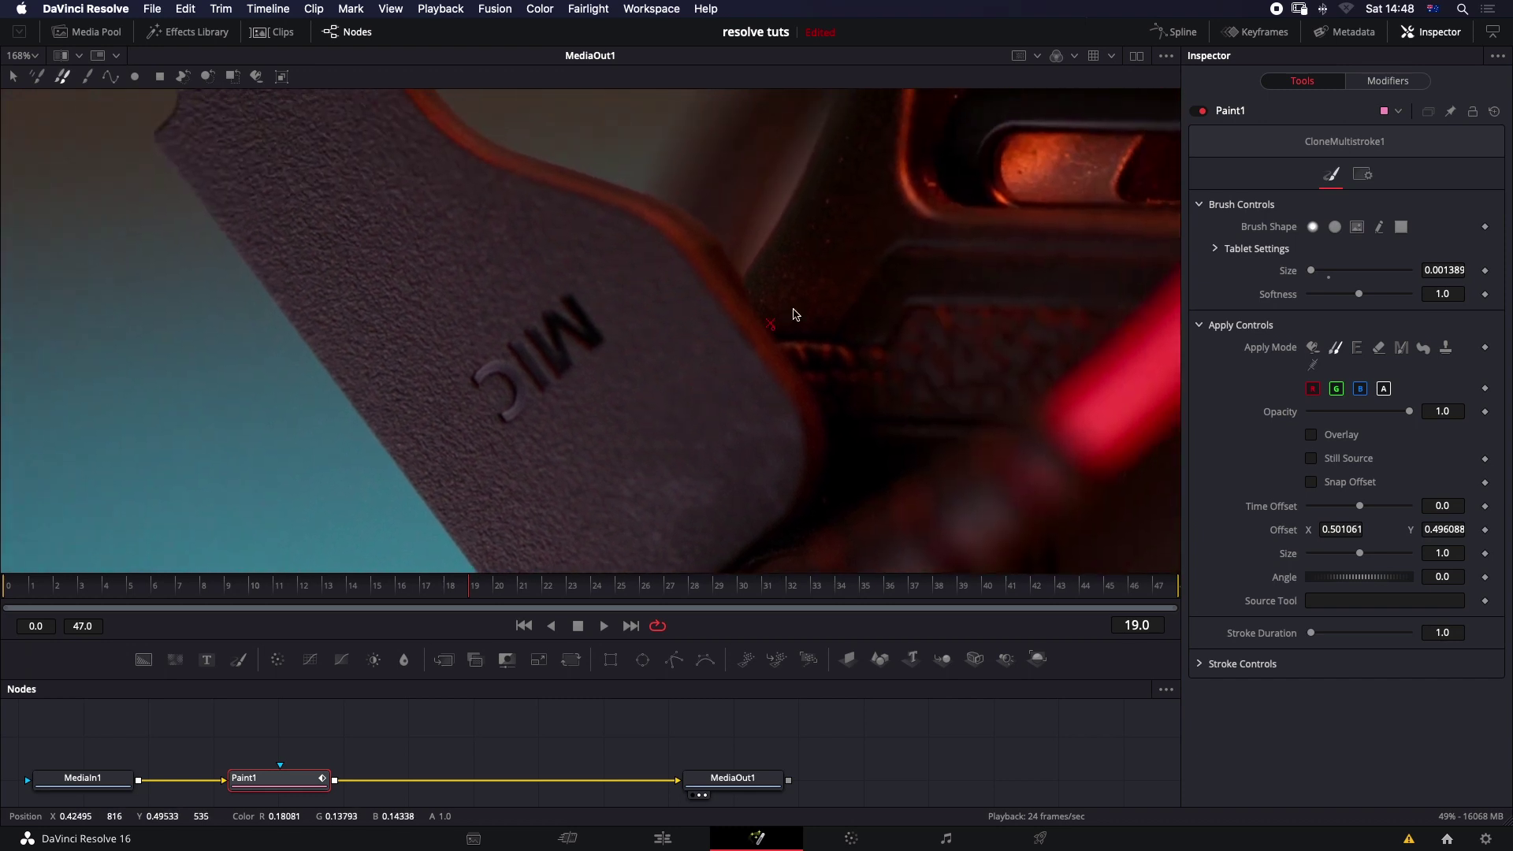
# Step: Set a nearby clone source and paint out the bright orange spot with two strokes
pyautogui.scroll(5, 841, 241)
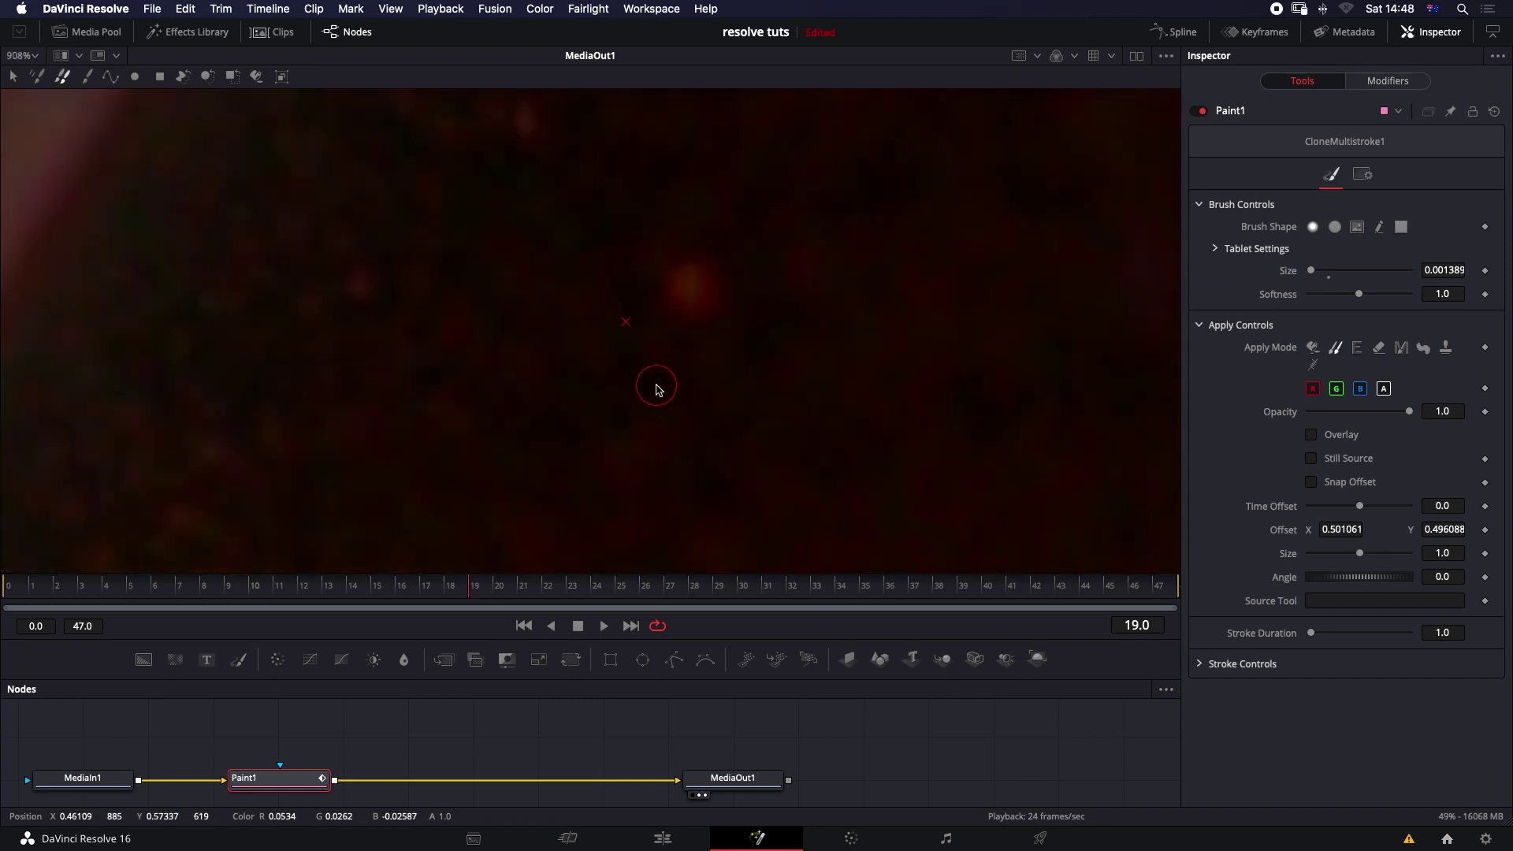
pyautogui.keyDown('alt'); pyautogui.click(657, 399); pyautogui.keyUp('alt')
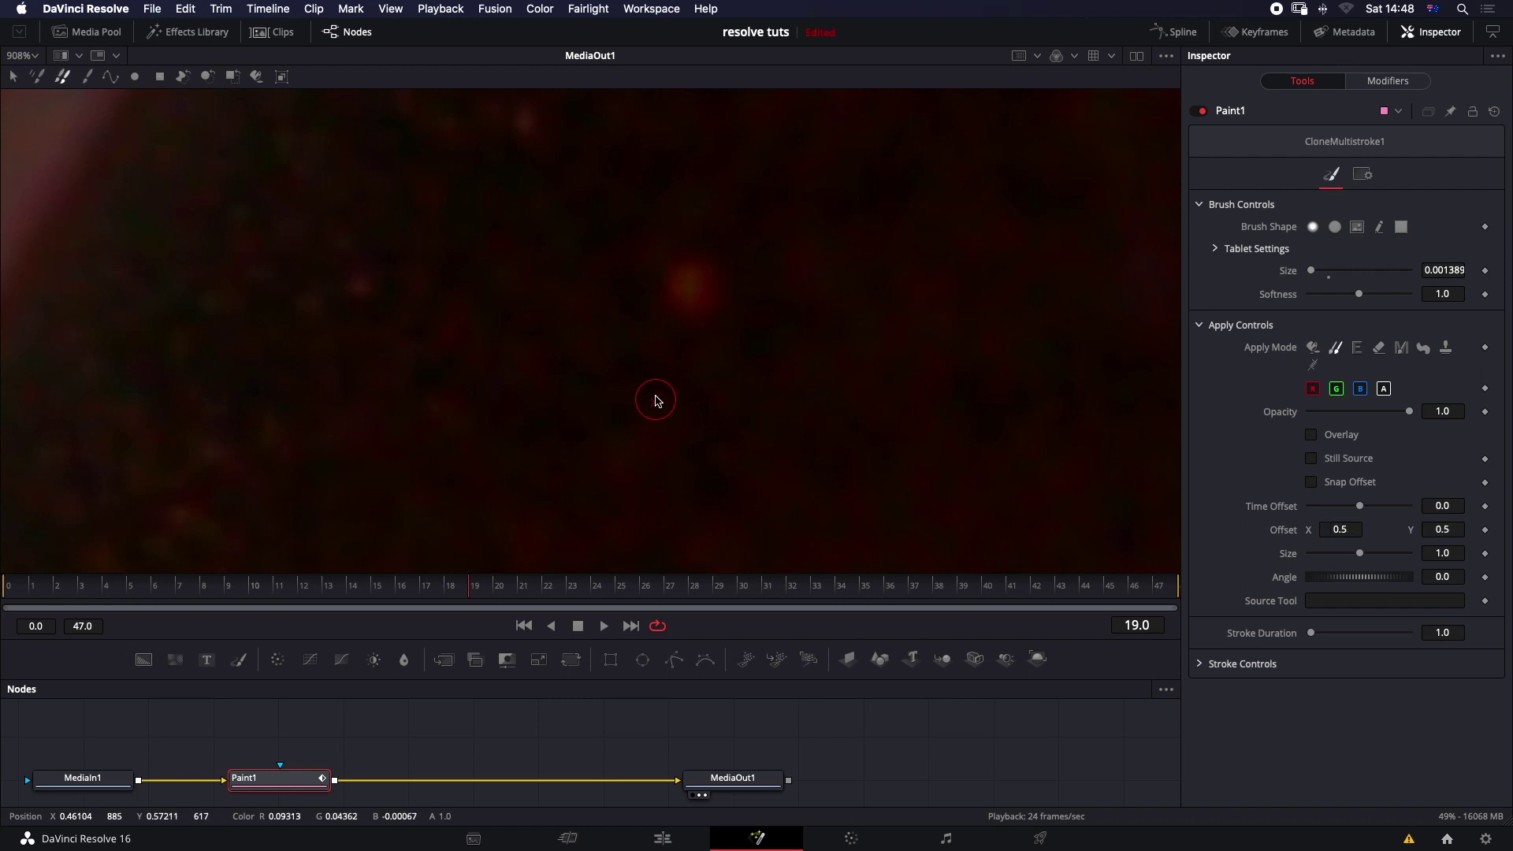
pyautogui.moveTo(706, 294)
pyautogui.mouseDown()
pyautogui.moveTo(665, 295)
pyautogui.moveTo(700, 278)
pyautogui.mouseUp()
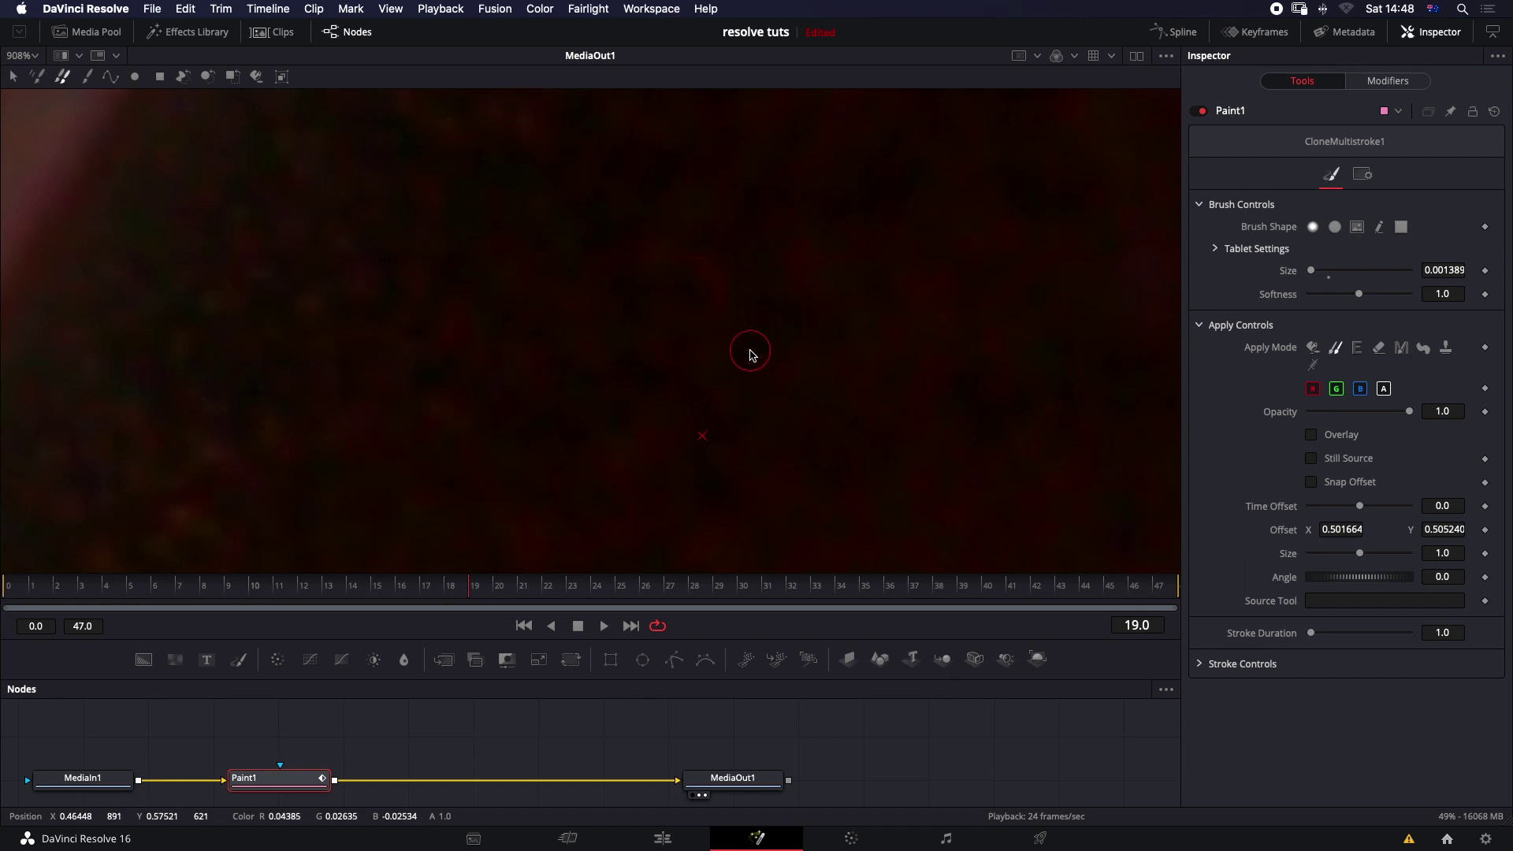
pyautogui.scroll(-8, 750, 354)
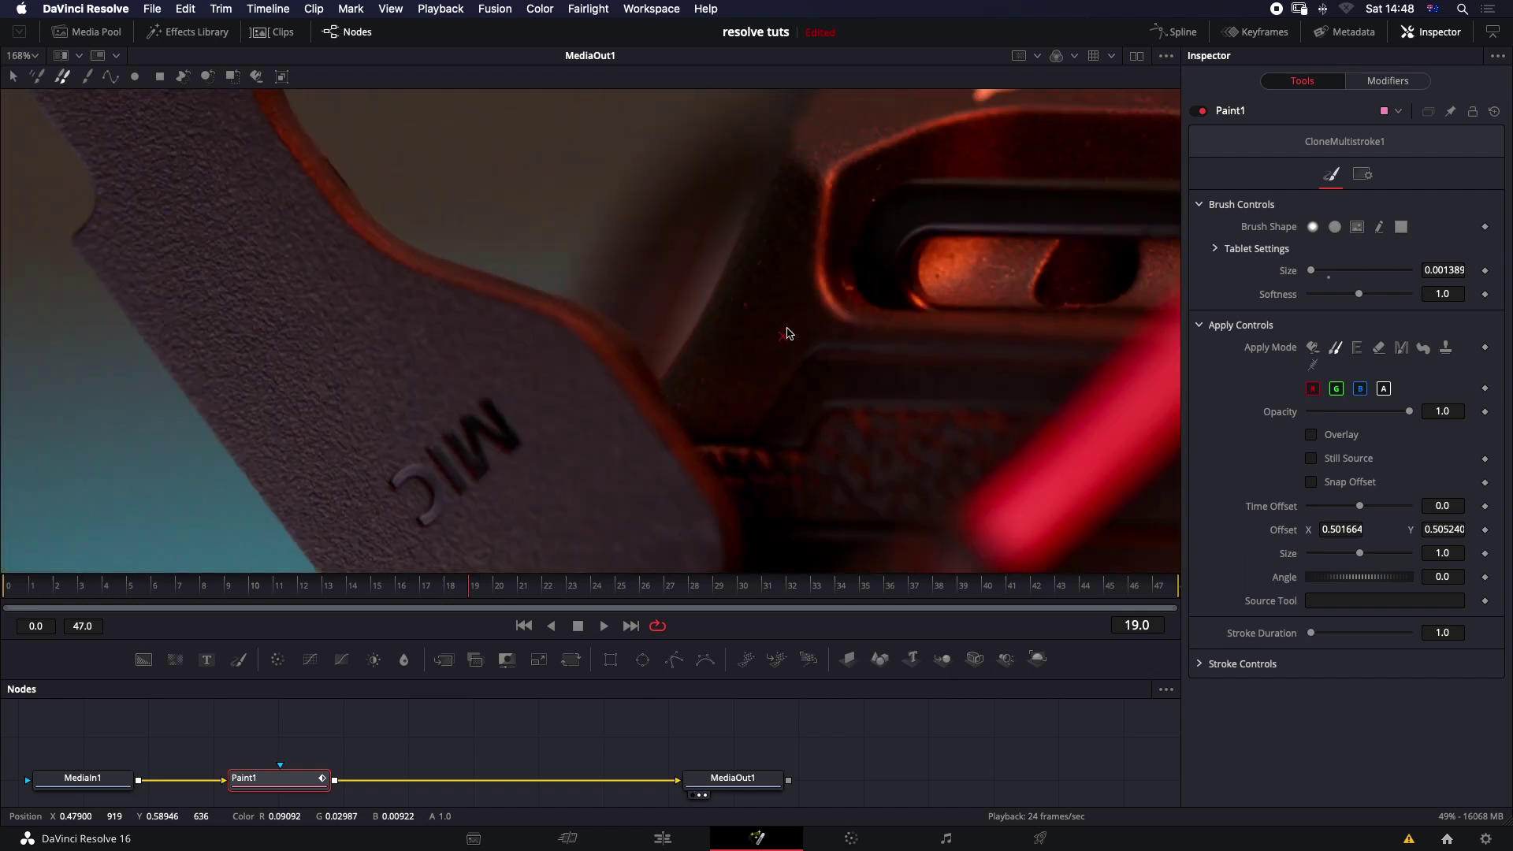
pyautogui.scroll(8, 786, 333)
pyautogui.scroll(2, 830, 500)
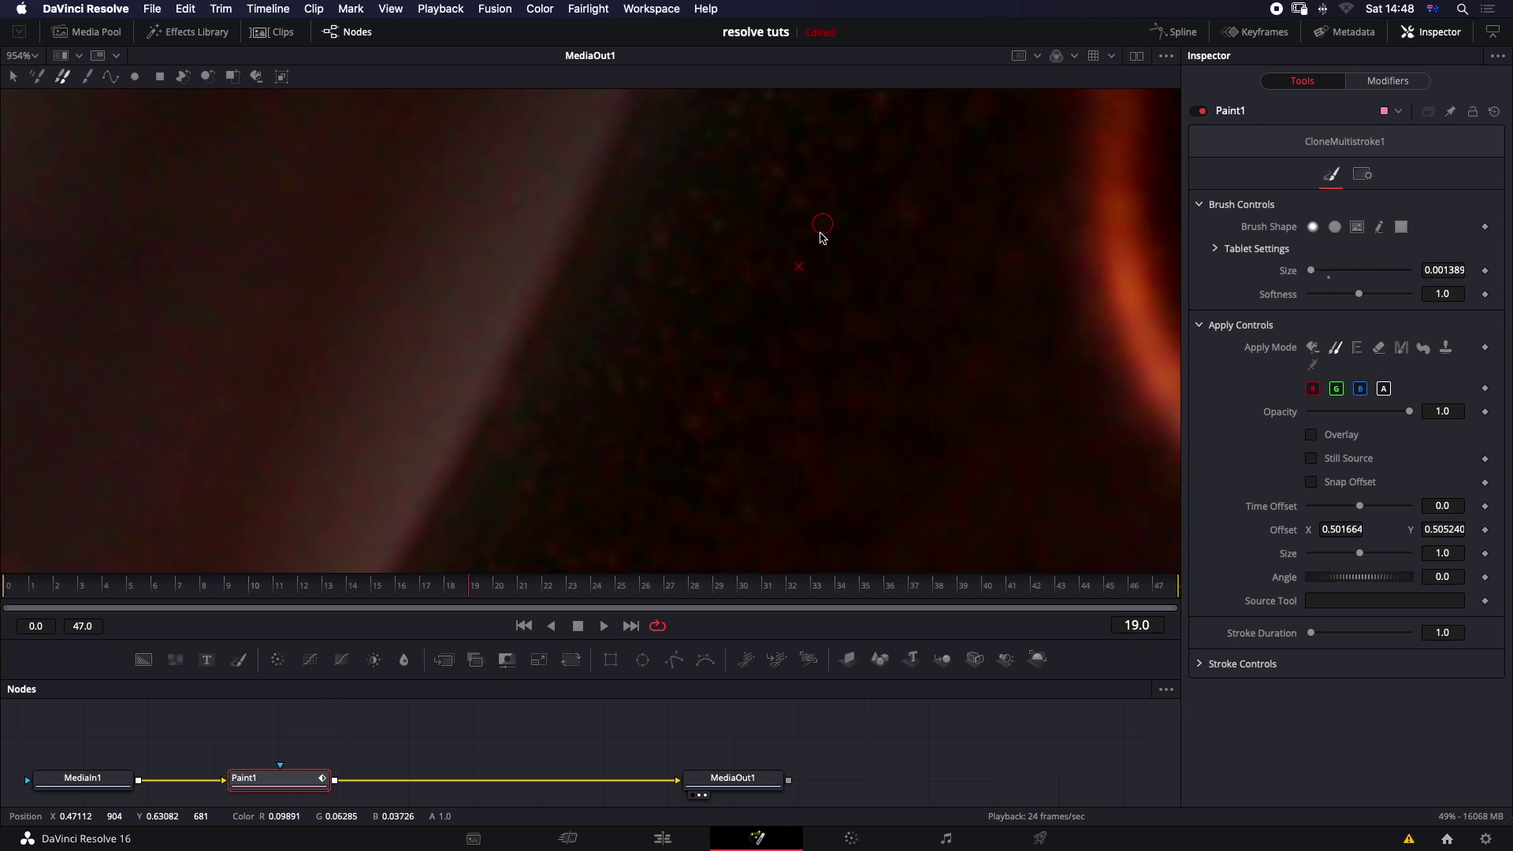
pyautogui.scroll(-6, 842, 244)
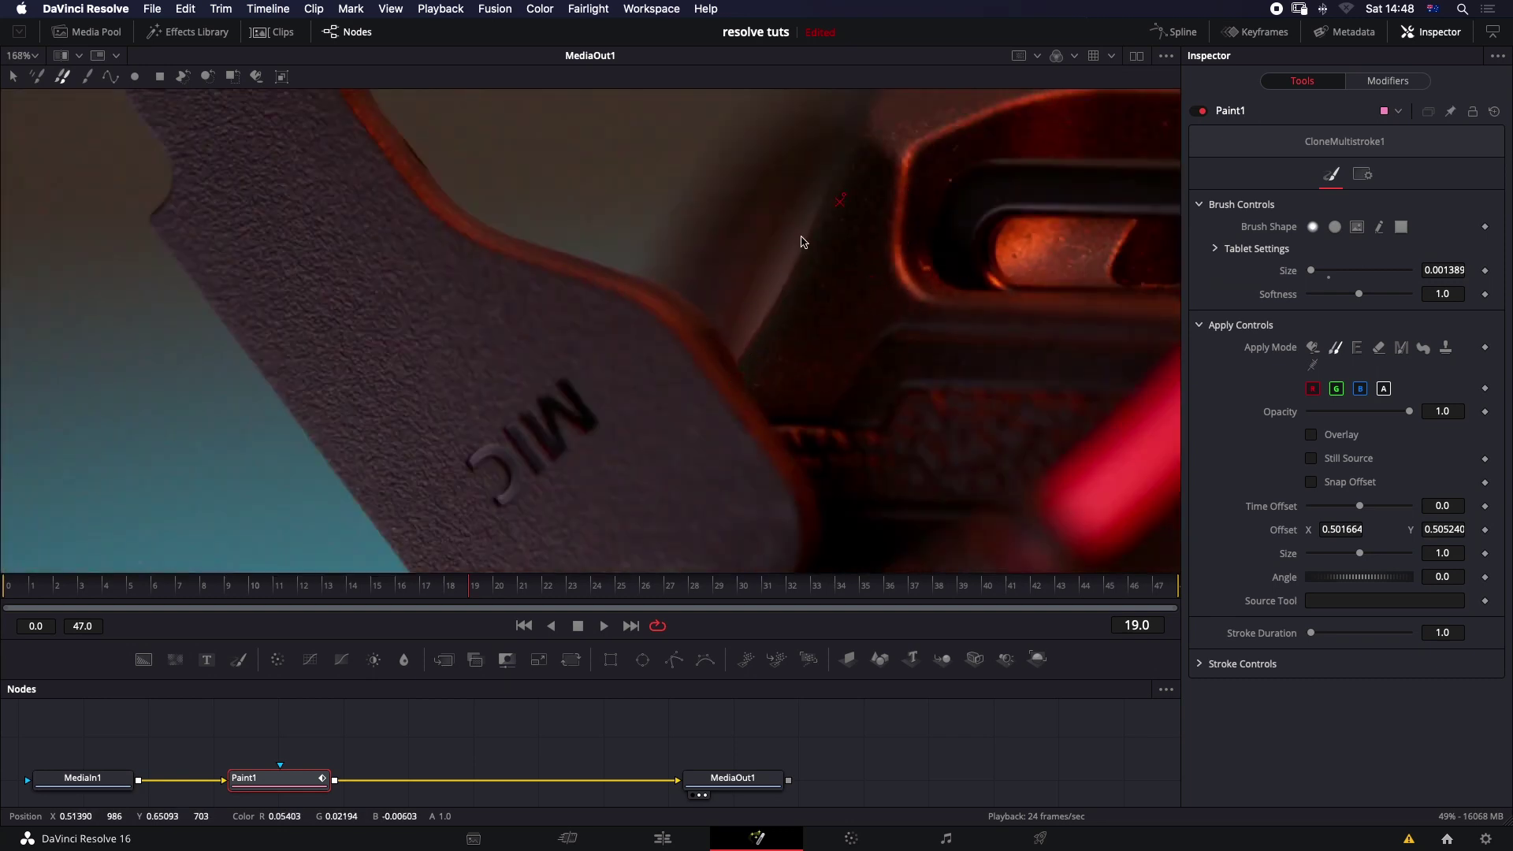
pyautogui.scroll(6, 975, 170)
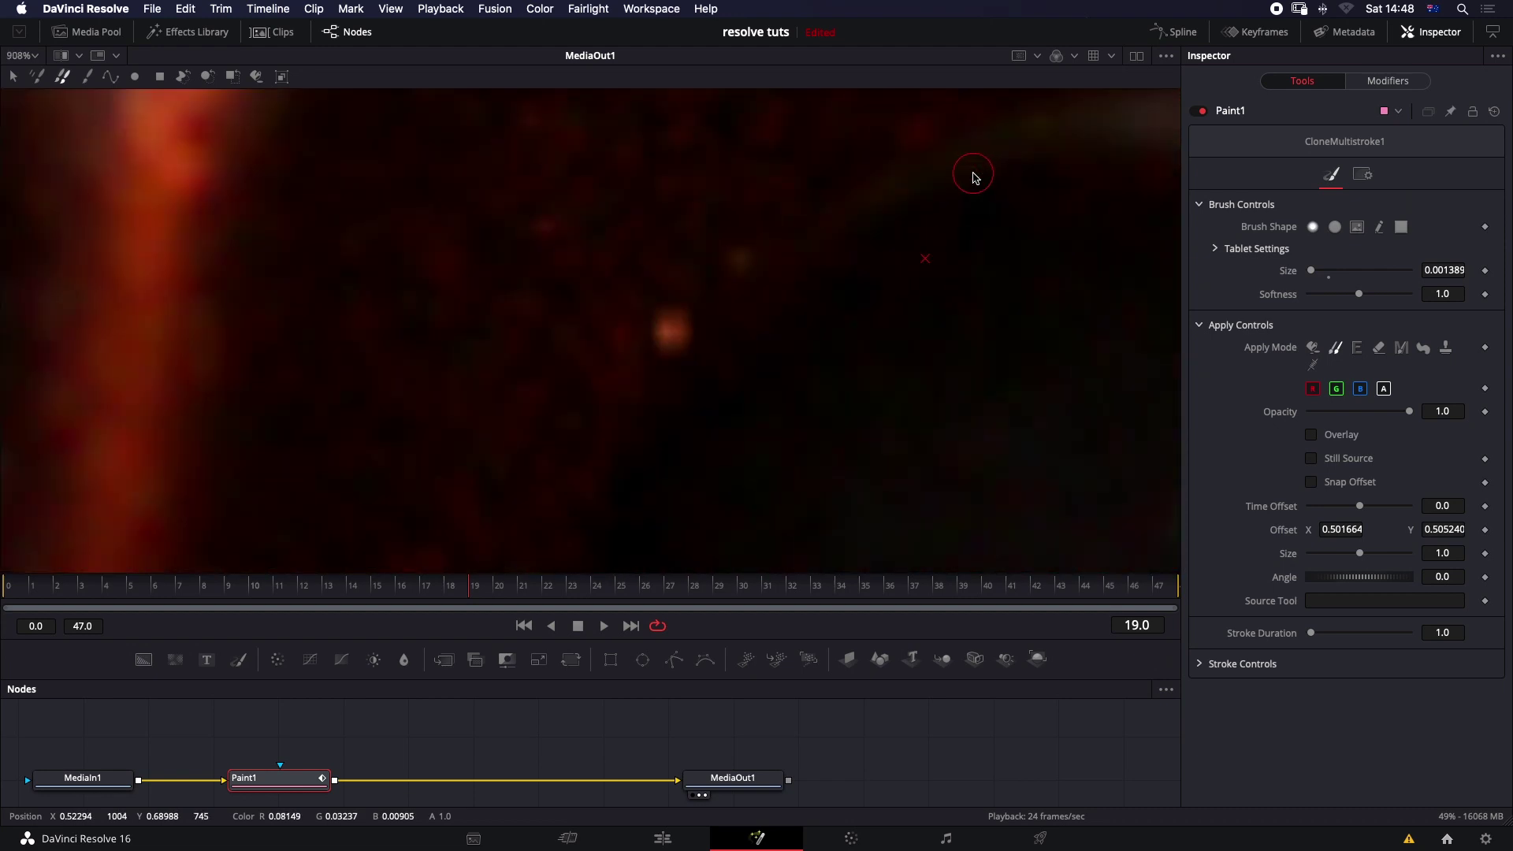
pyautogui.moveTo(669, 330); pyautogui.dragTo(695, 302)
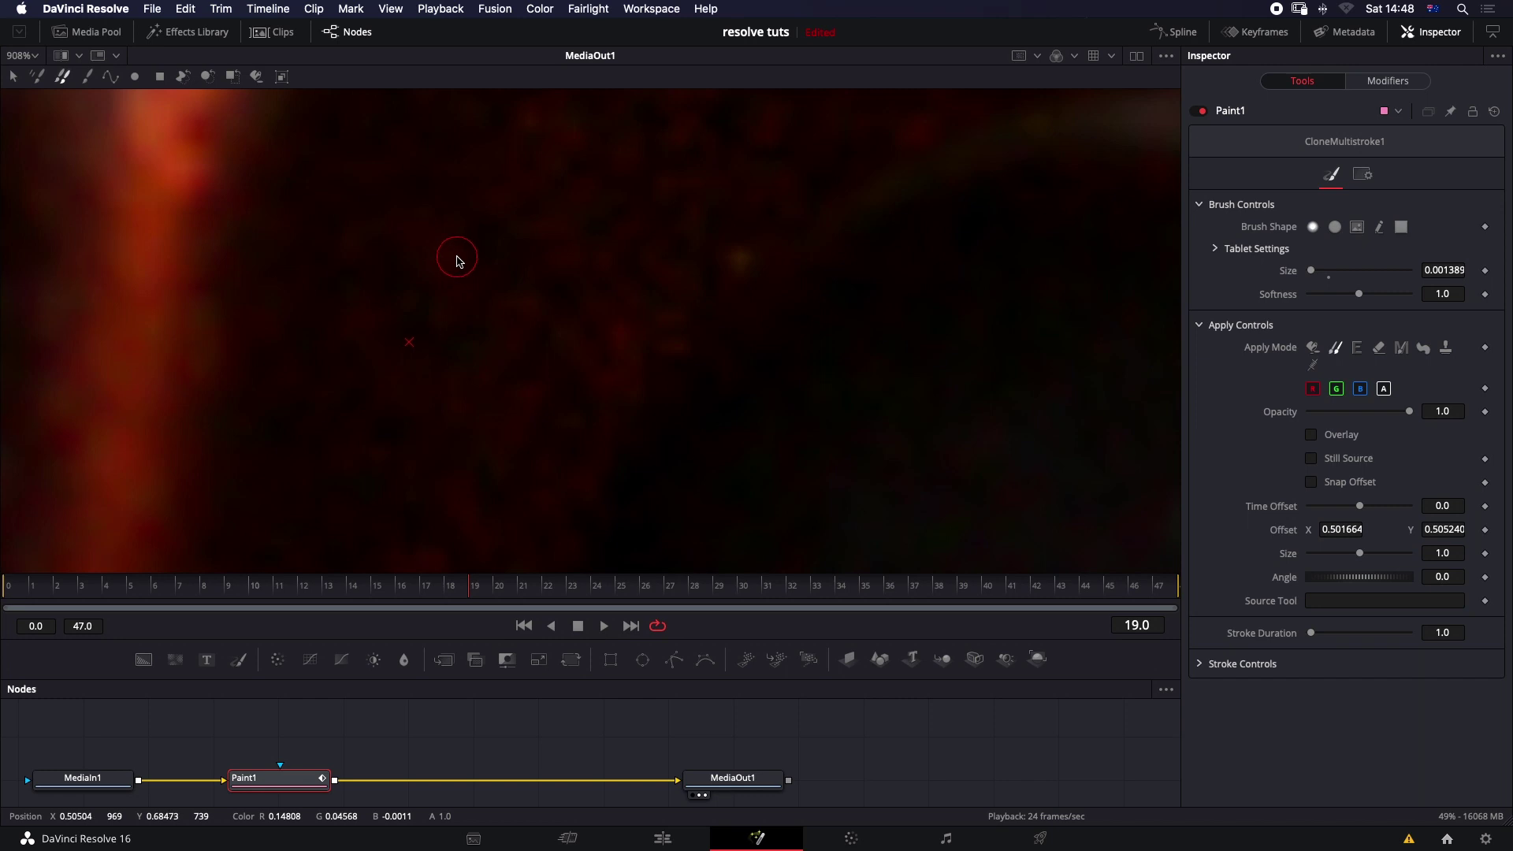
# Step: Zoom in on the bright pink dust speck and clone it out with a single dab
pyautogui.scroll(-3, 457, 260)
pyautogui.scroll(-4, 457, 260)
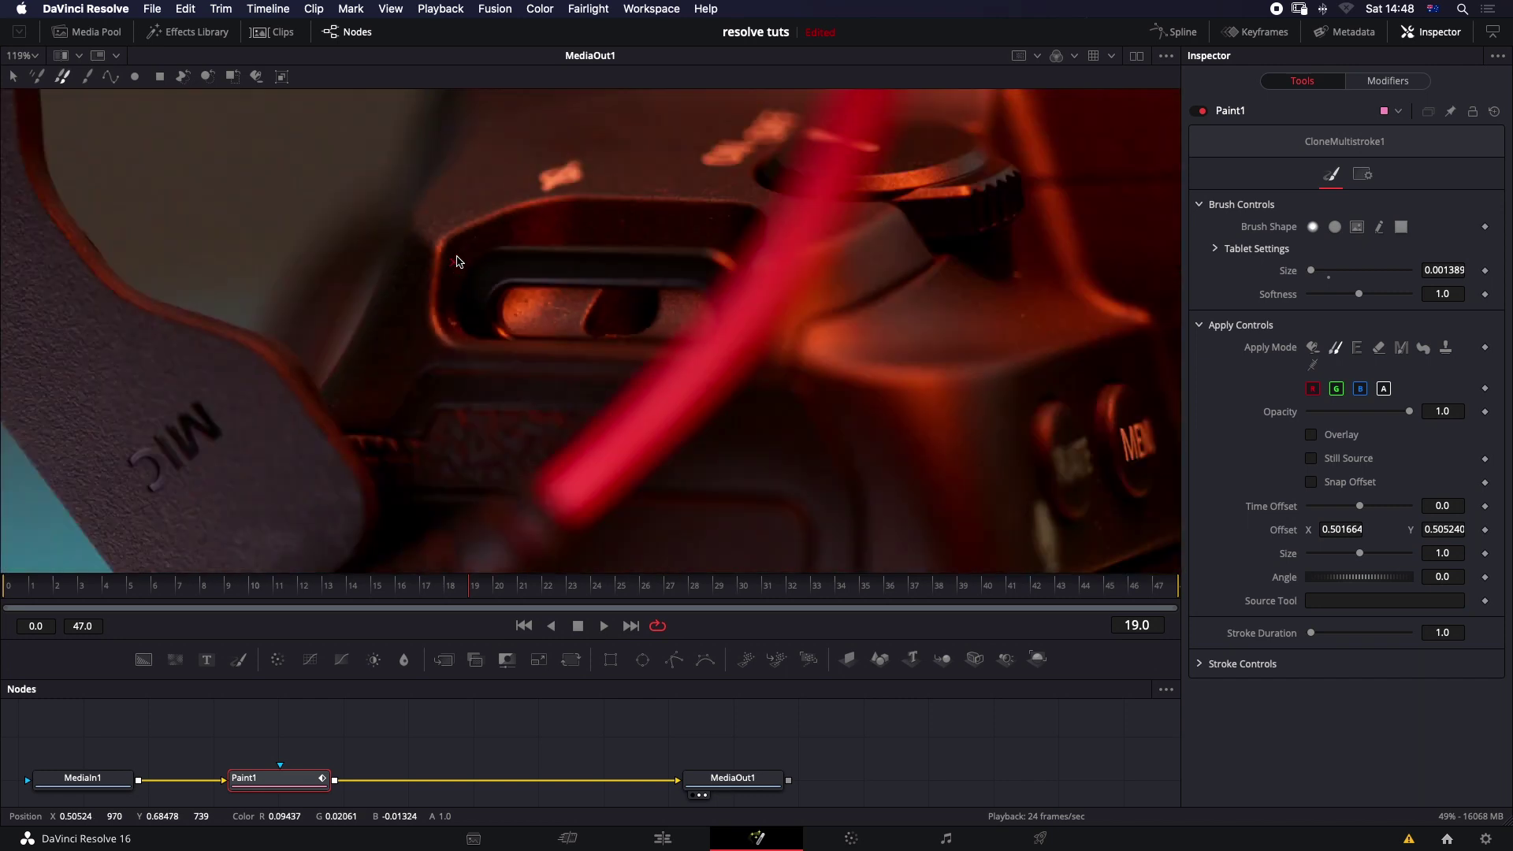
pyautogui.scroll(-3, 456, 262)
pyautogui.scroll(2, 457, 261)
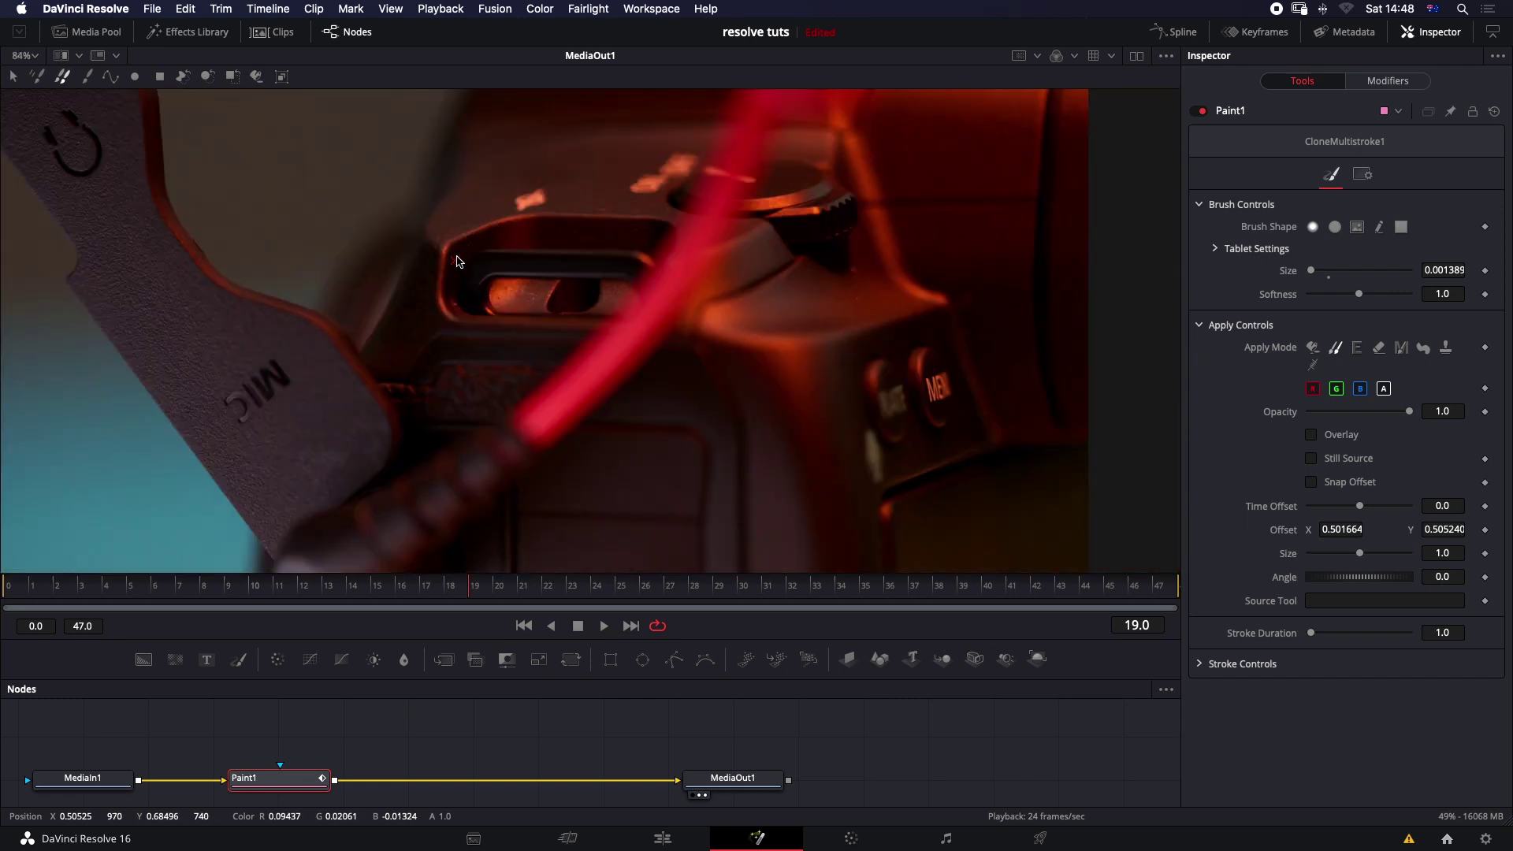
pyautogui.scroll(8, 871, 314)
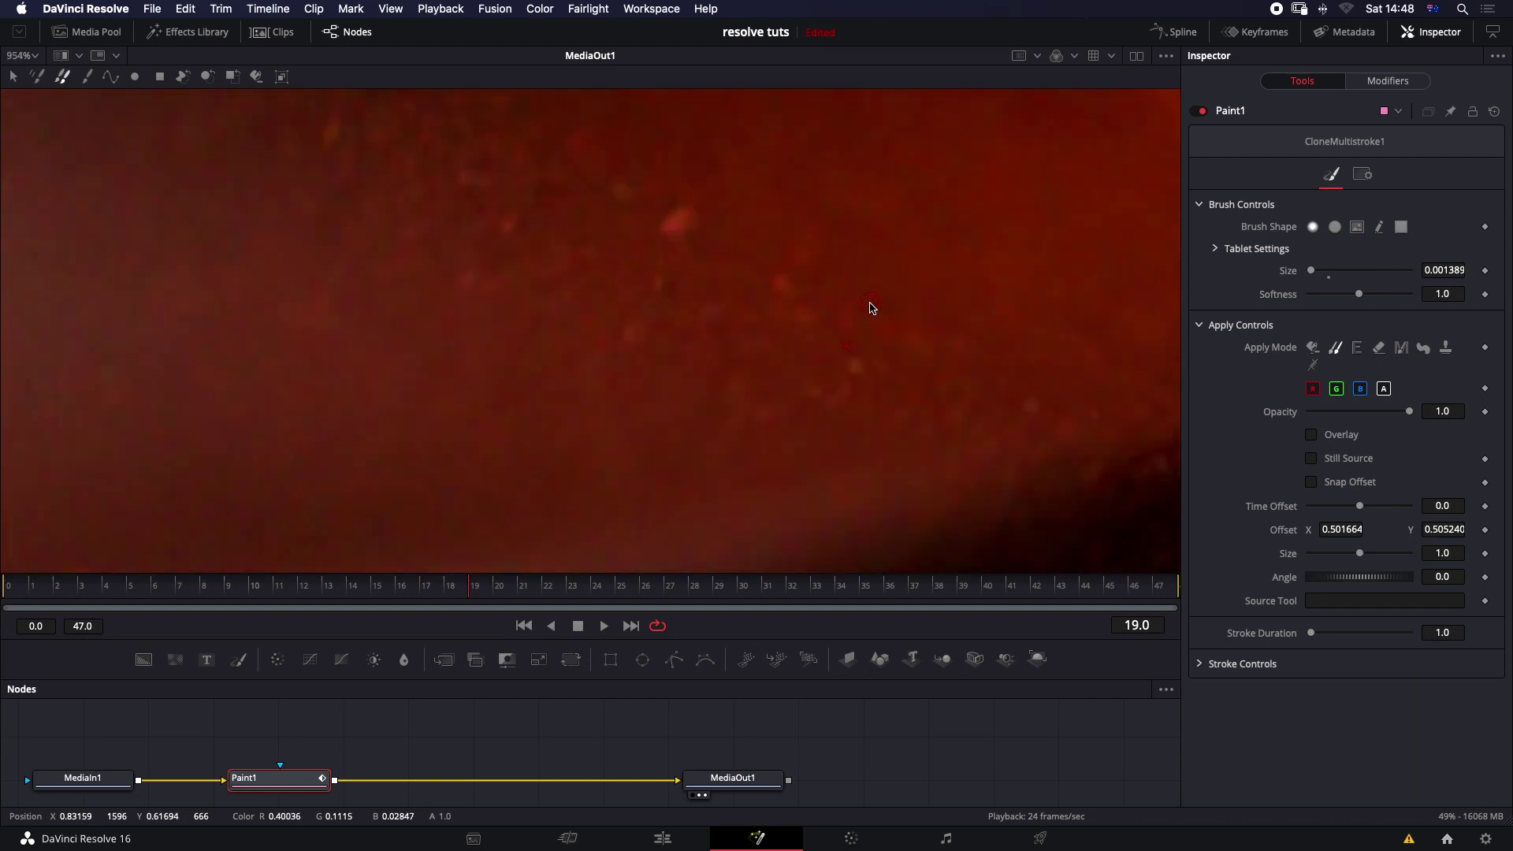
pyautogui.click(676, 223)
# Step: Pan and zoom across the frame to inspect other areas for remaining specks
pyautogui.scroll(-8, 715, 235)
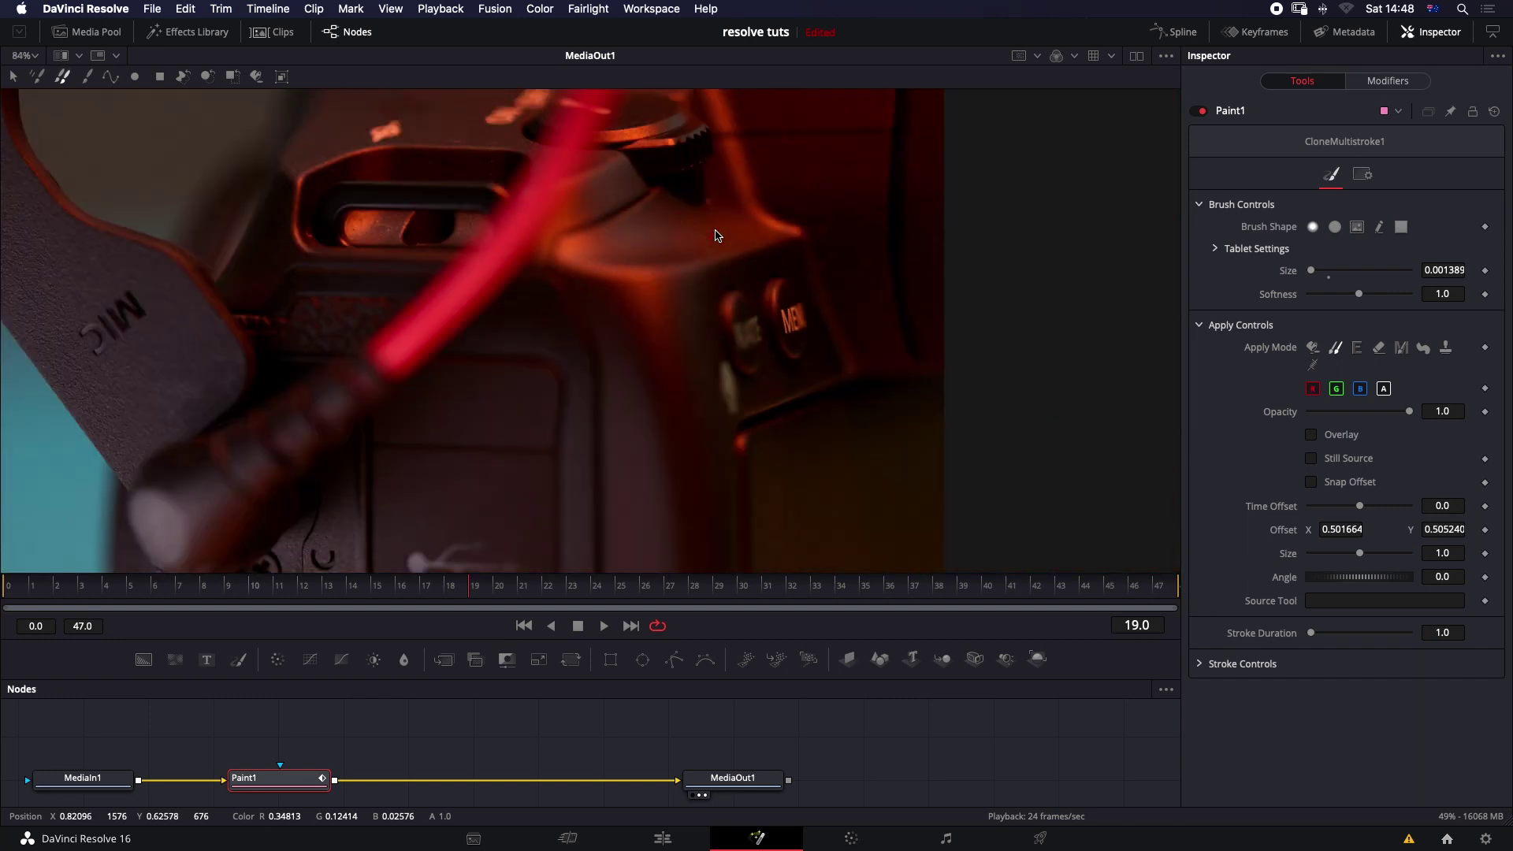
pyautogui.scroll(-3, 716, 234)
pyautogui.scroll(3, 715, 235)
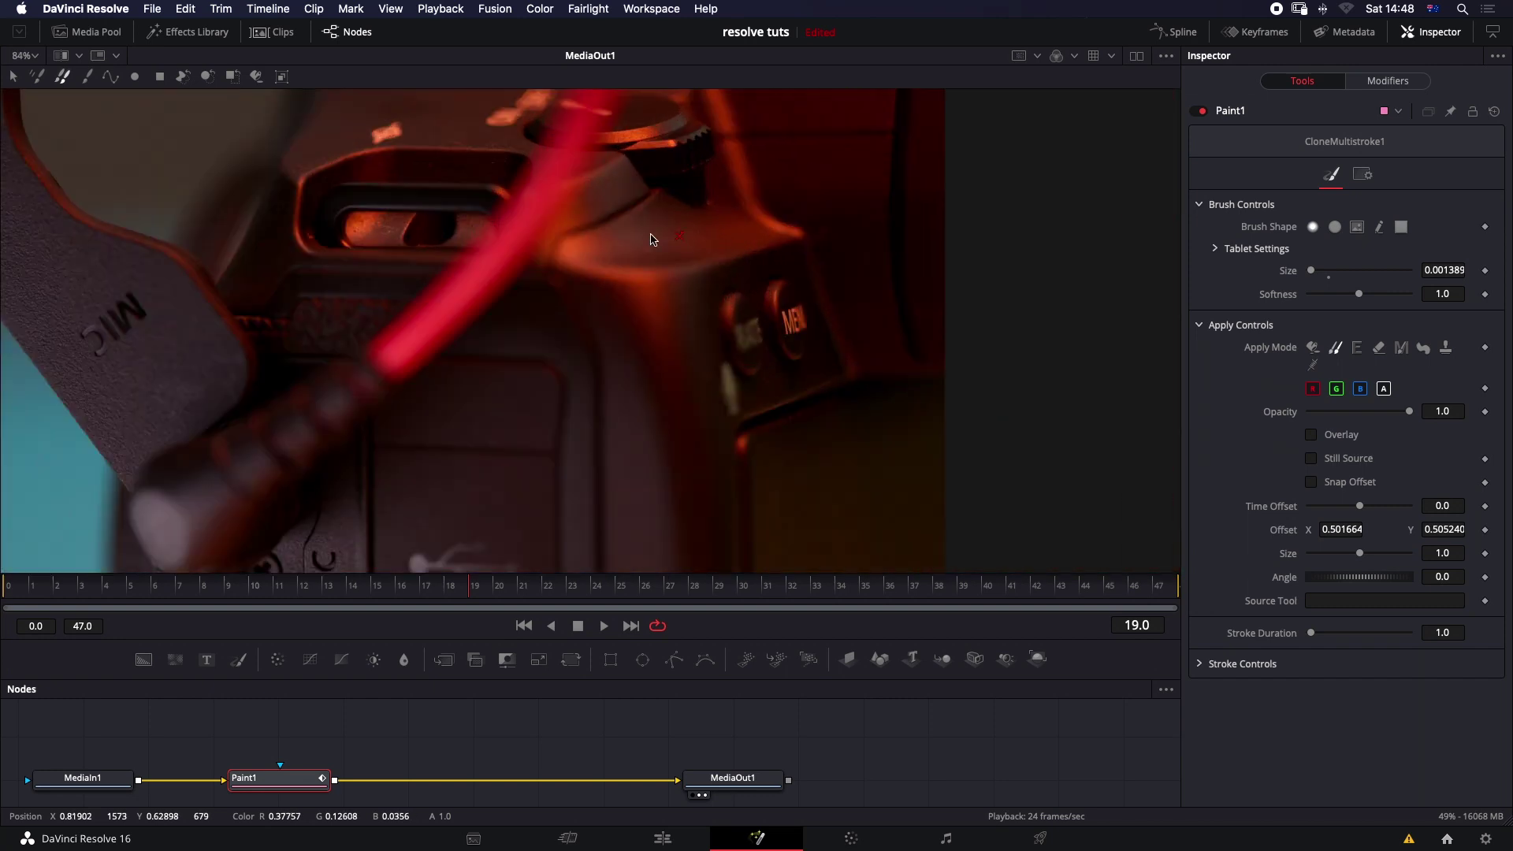
pyautogui.moveTo(493, 291); pyautogui.dragTo(1005, 313)
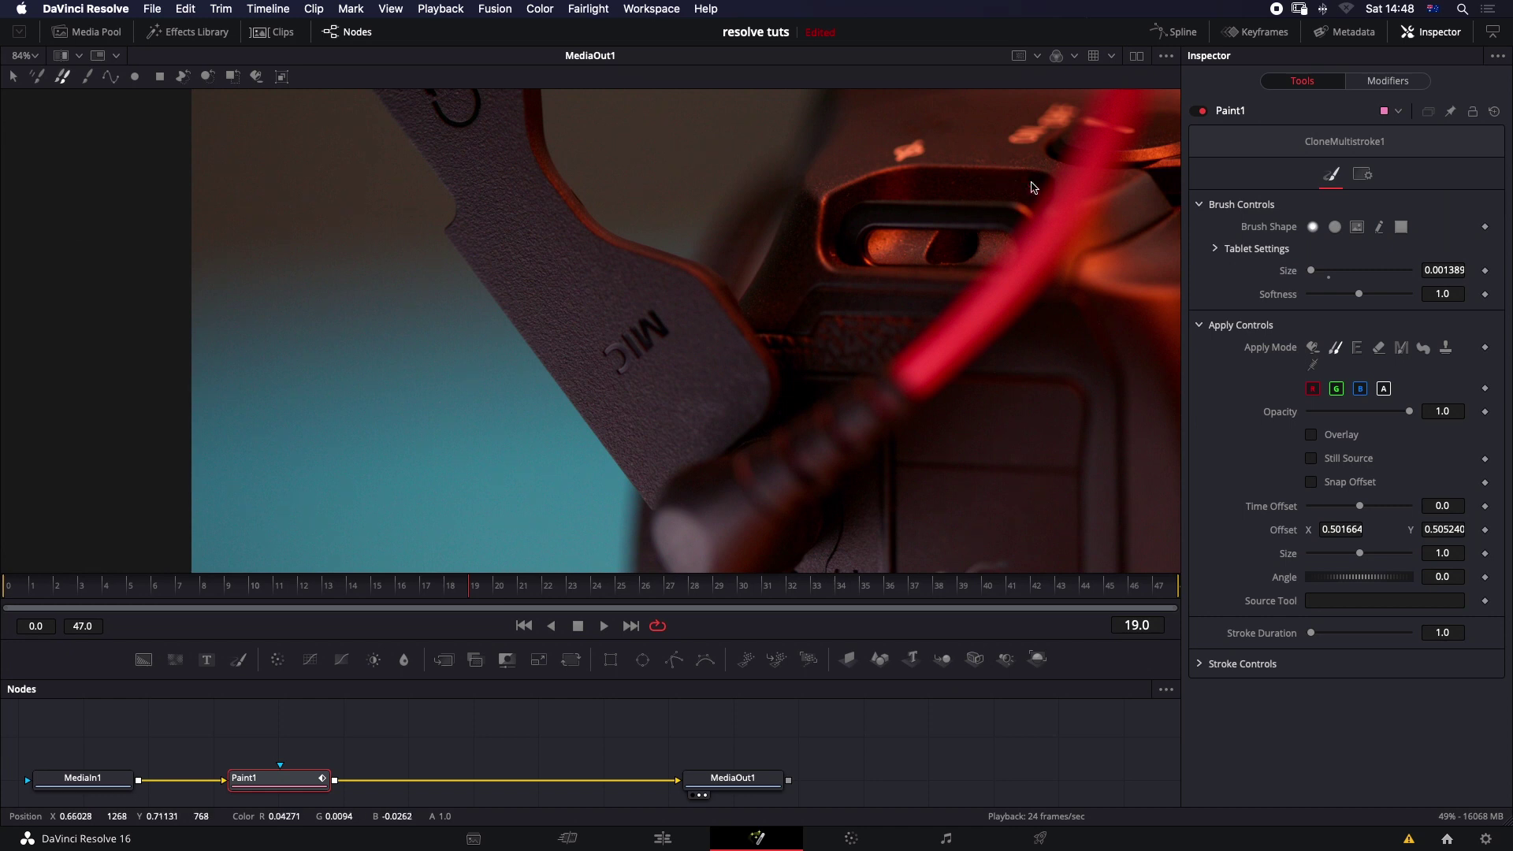
pyautogui.scroll(4, 1016, 180)
pyautogui.scroll(2, 1018, 181)
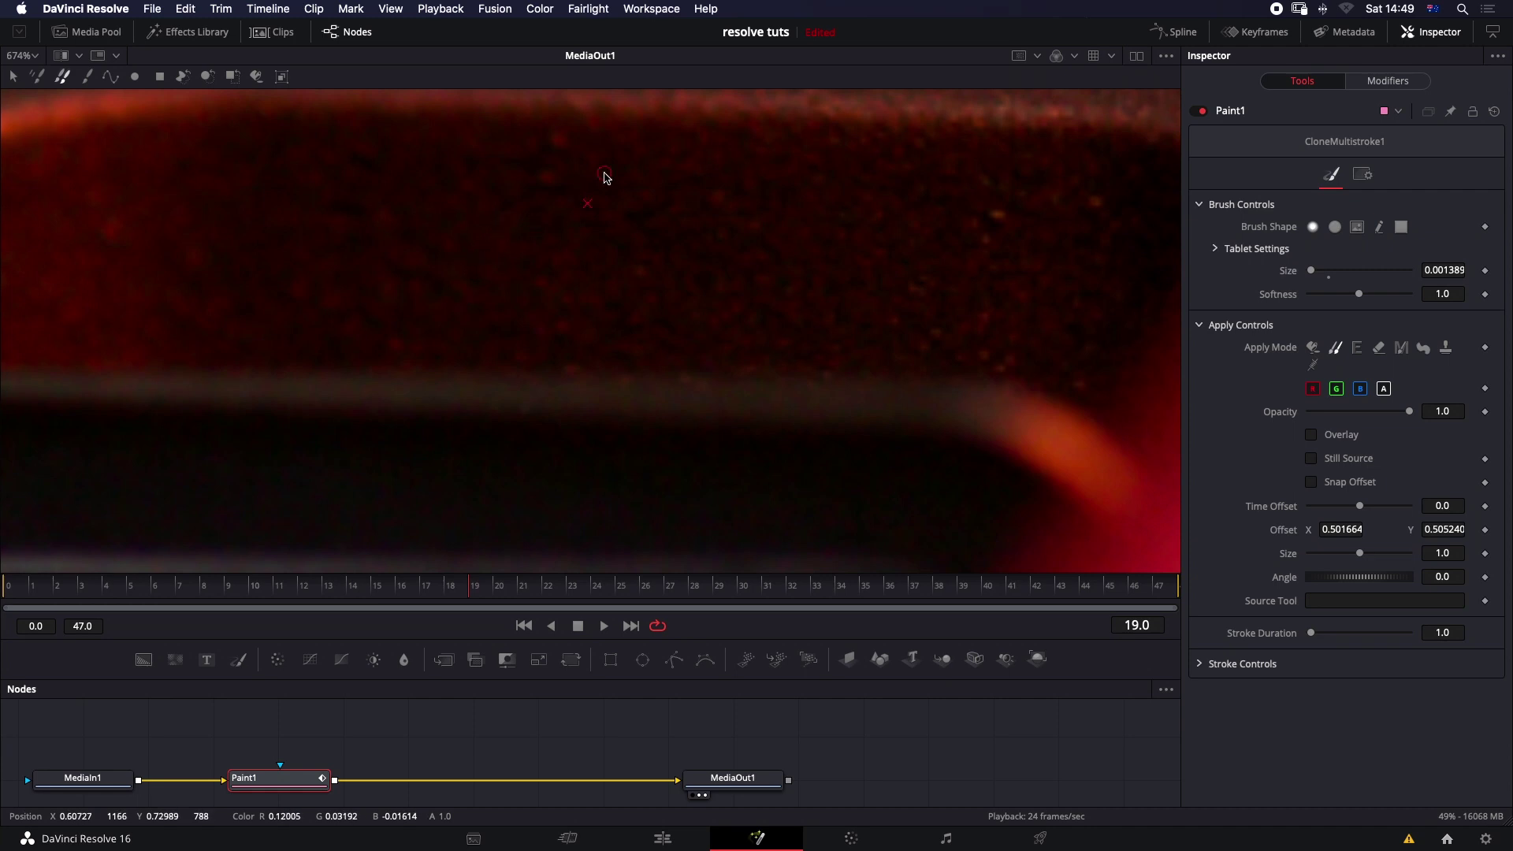
pyautogui.scroll(-10, 611, 169)
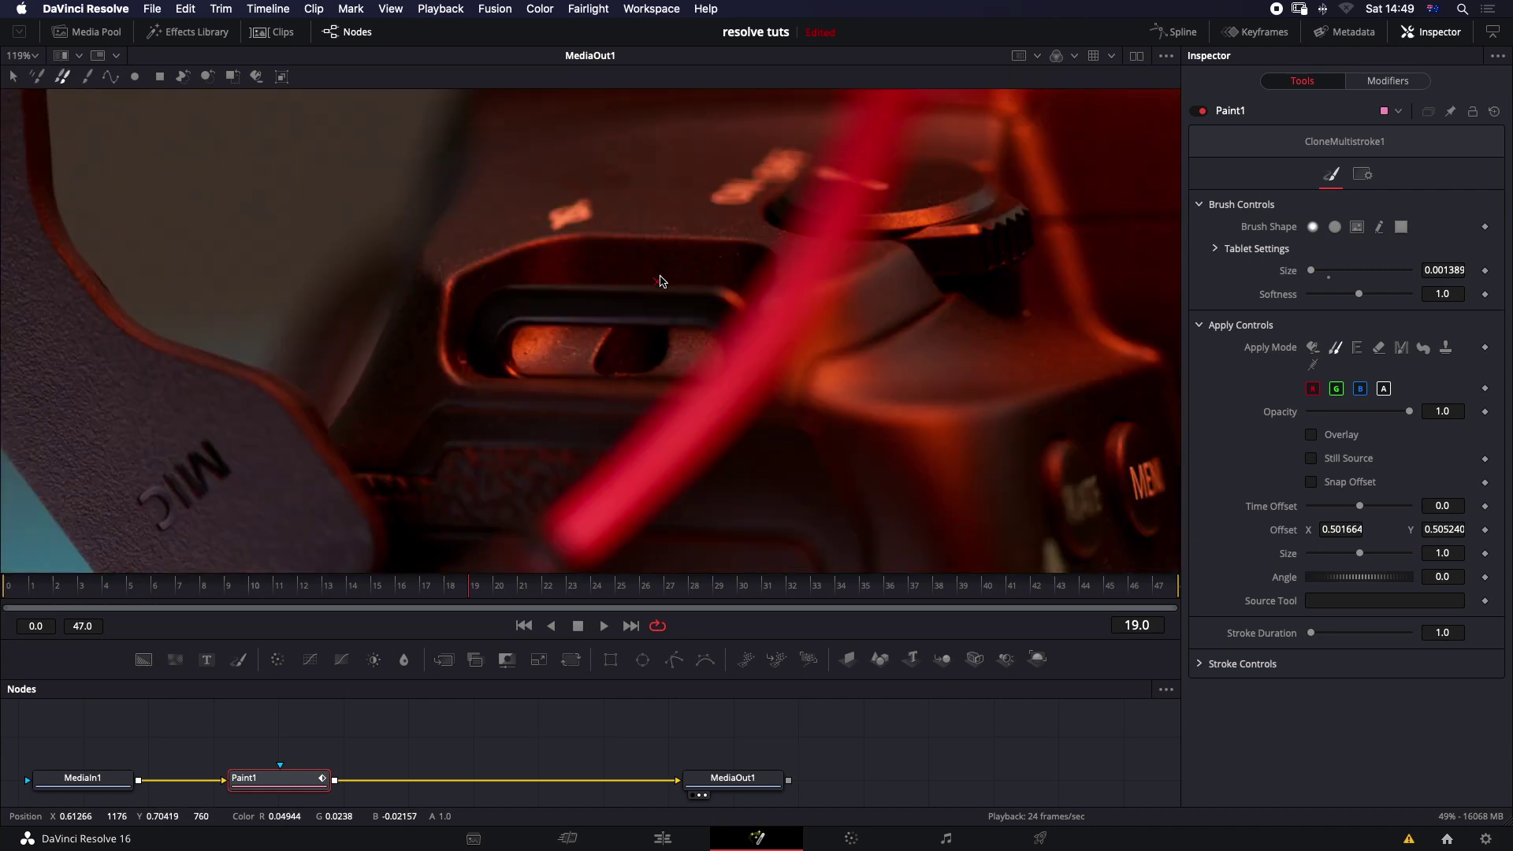
pyautogui.scroll(2, 661, 280)
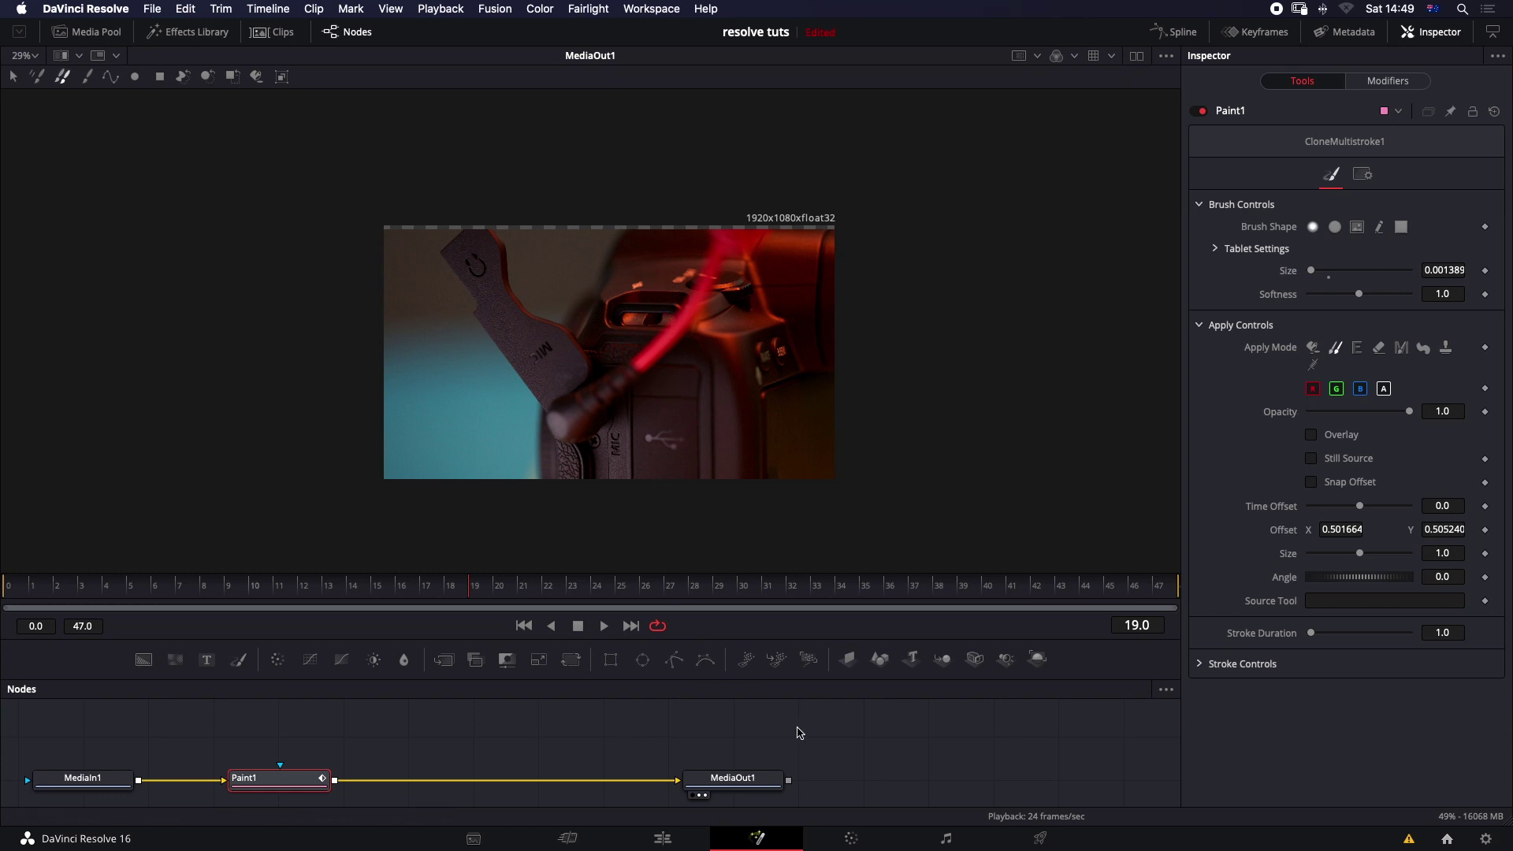
# Step: Move the playhead onto the third timeline clip and open it on the Color page
pyautogui.click(663, 838)
pyautogui.click(702, 619)
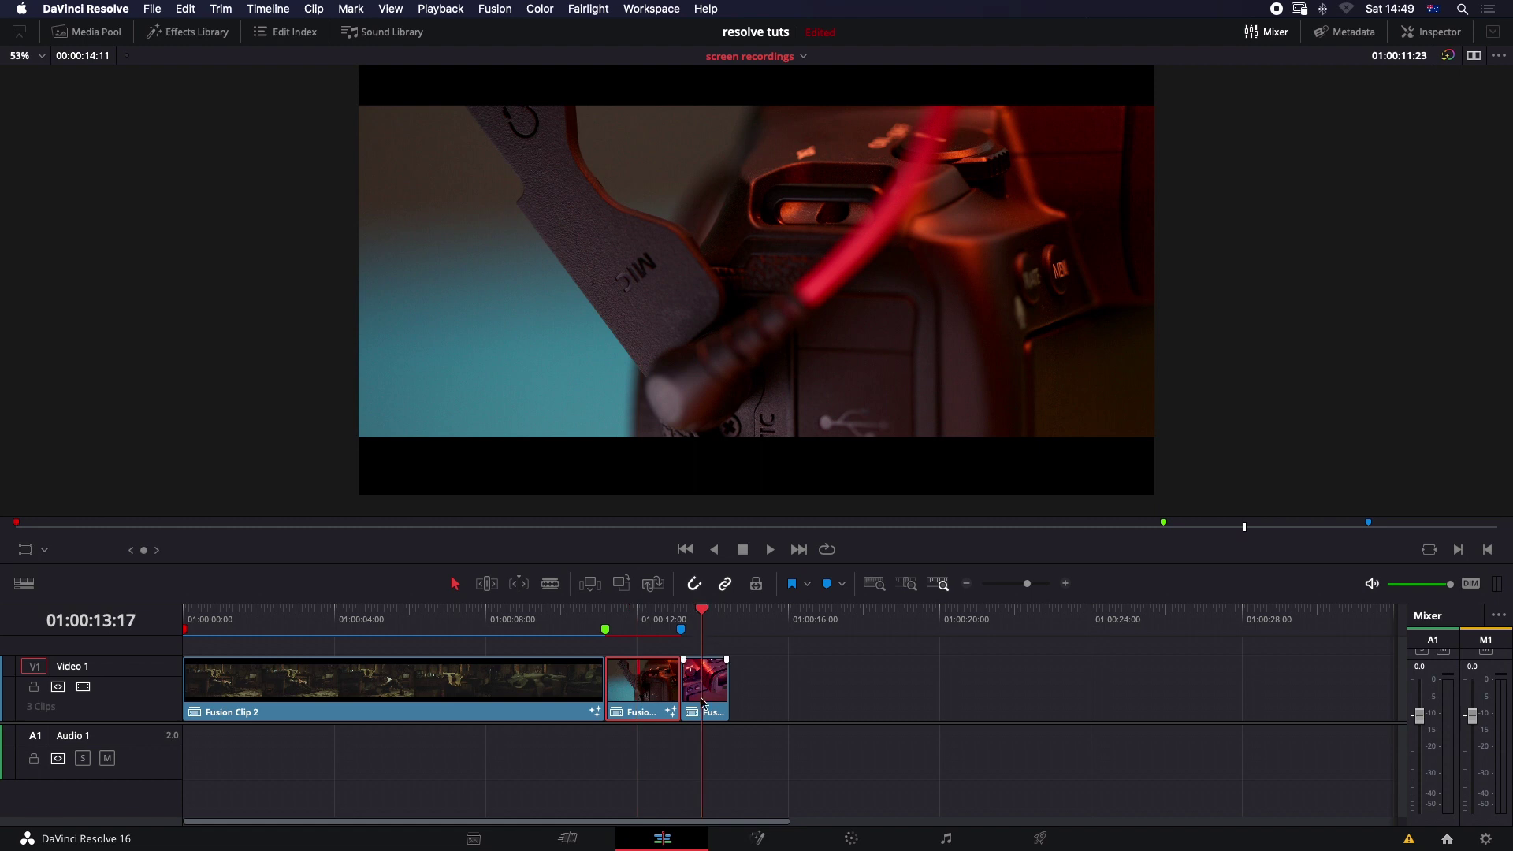
pyautogui.click(710, 697)
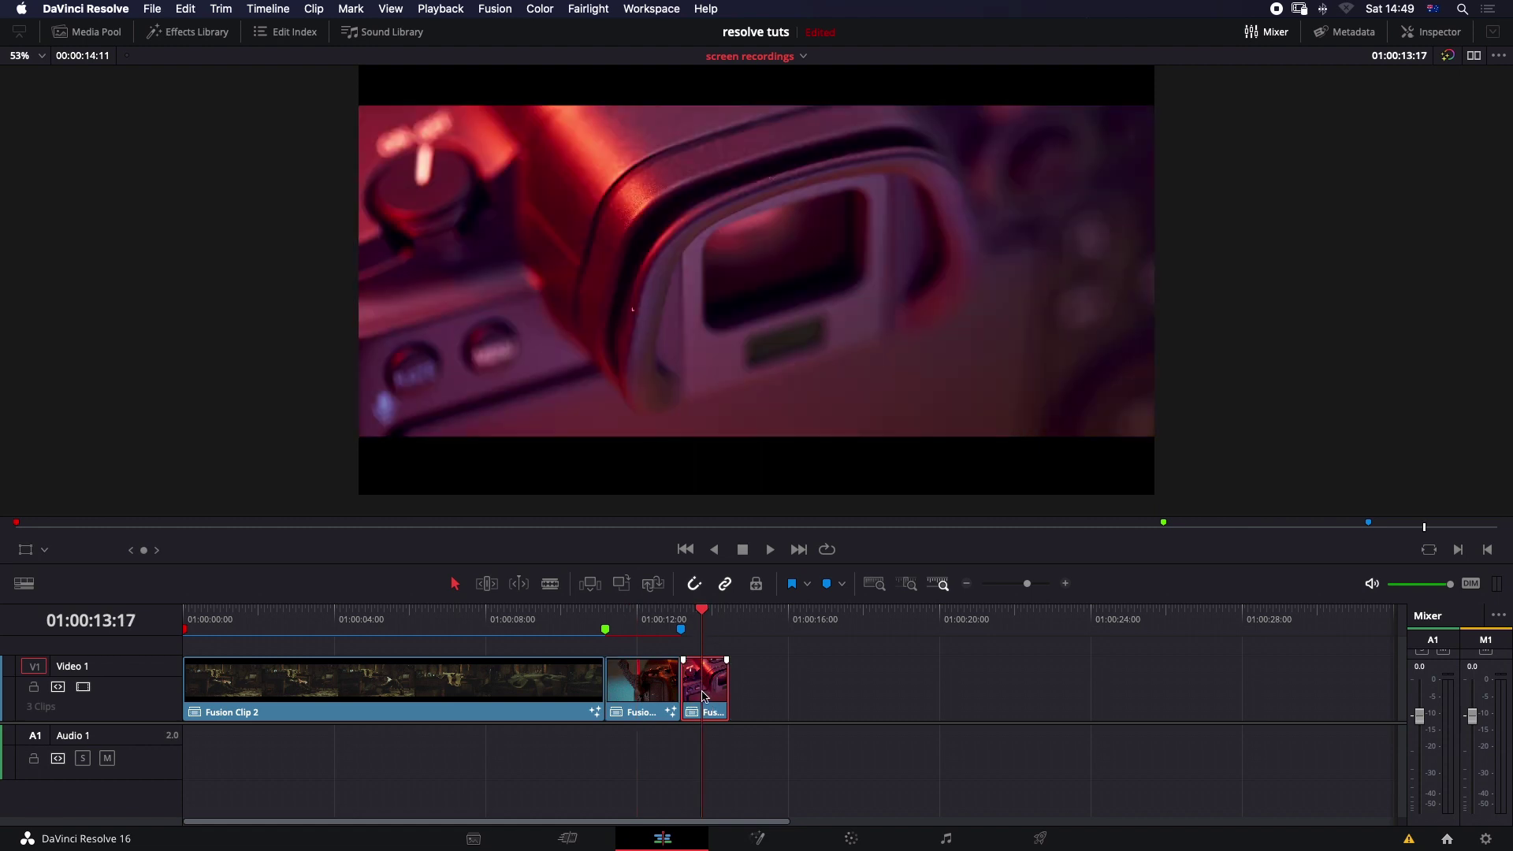
pyautogui.click(865, 838)
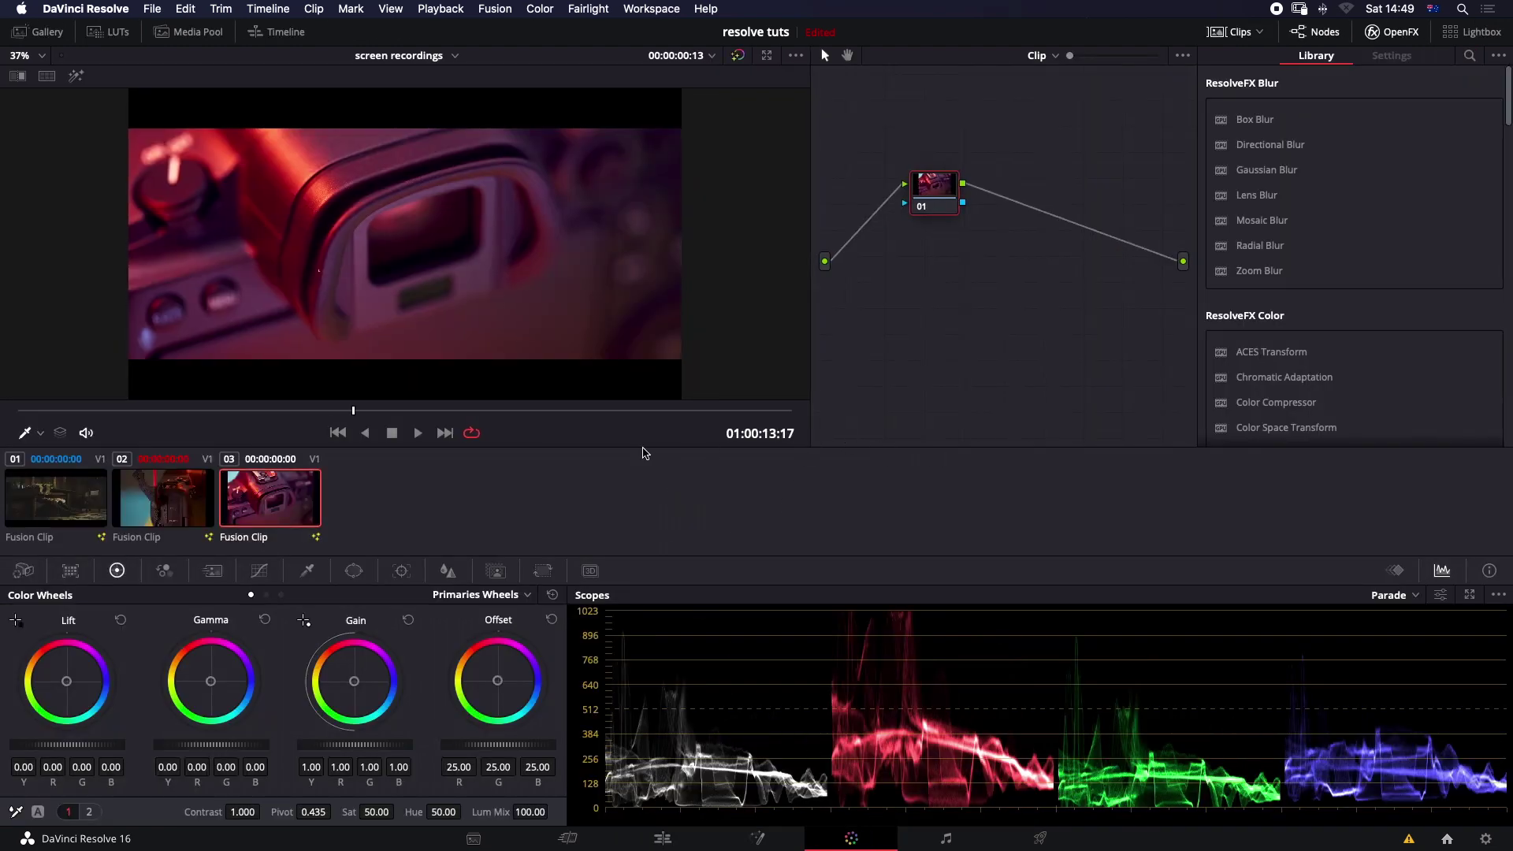
# Step: Add serial node 02 after node 01 and apply Dust Buster to it
pyautogui.scroll(-5, 1312, 307)
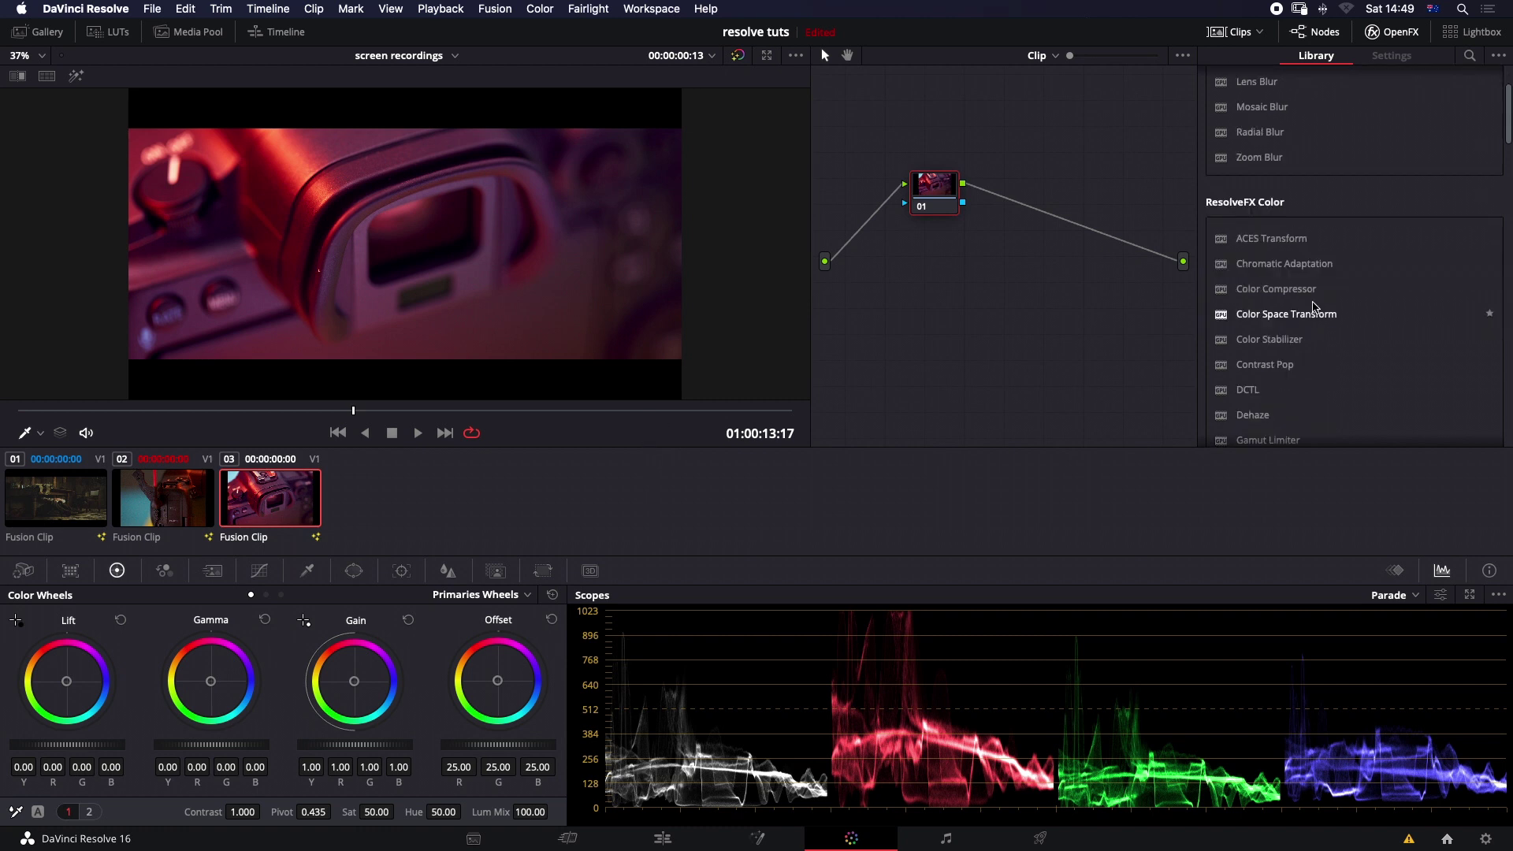
pyautogui.scroll(-1, 1314, 307)
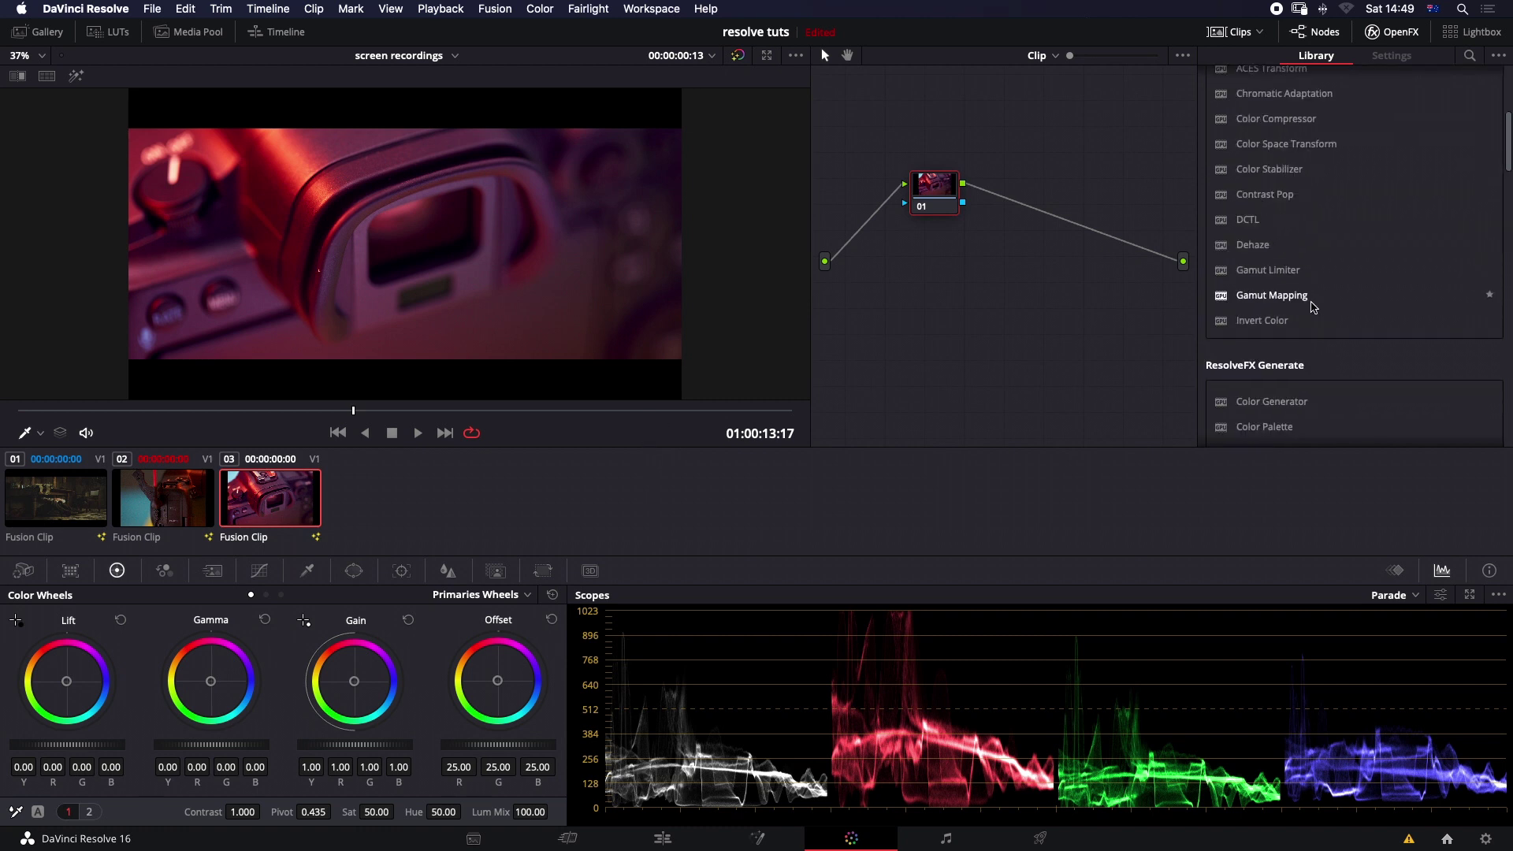
pyautogui.scroll(-12, 1311, 307)
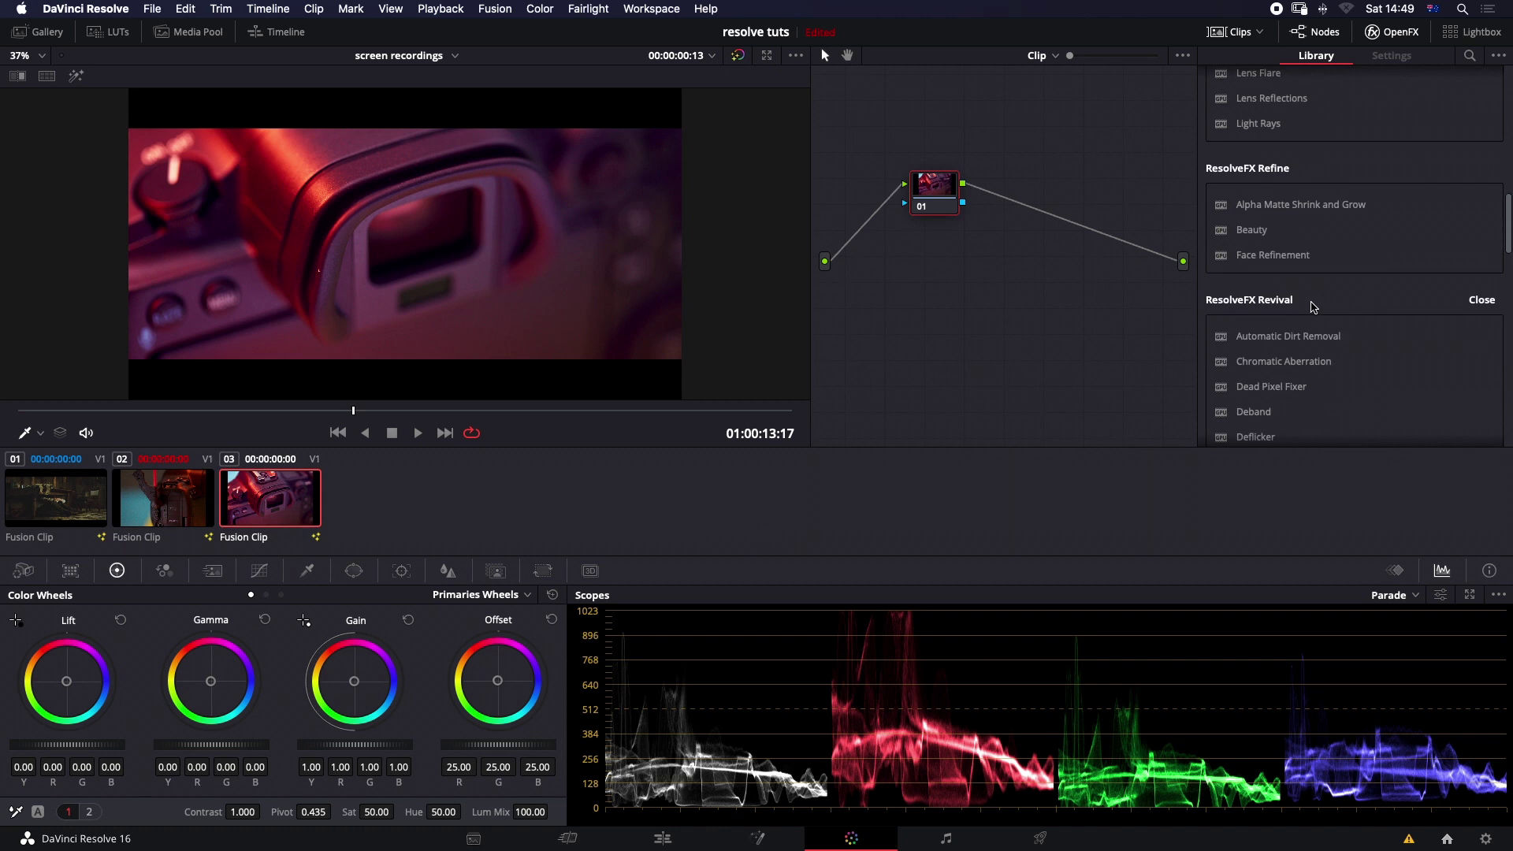
pyautogui.scroll(-1, 1313, 307)
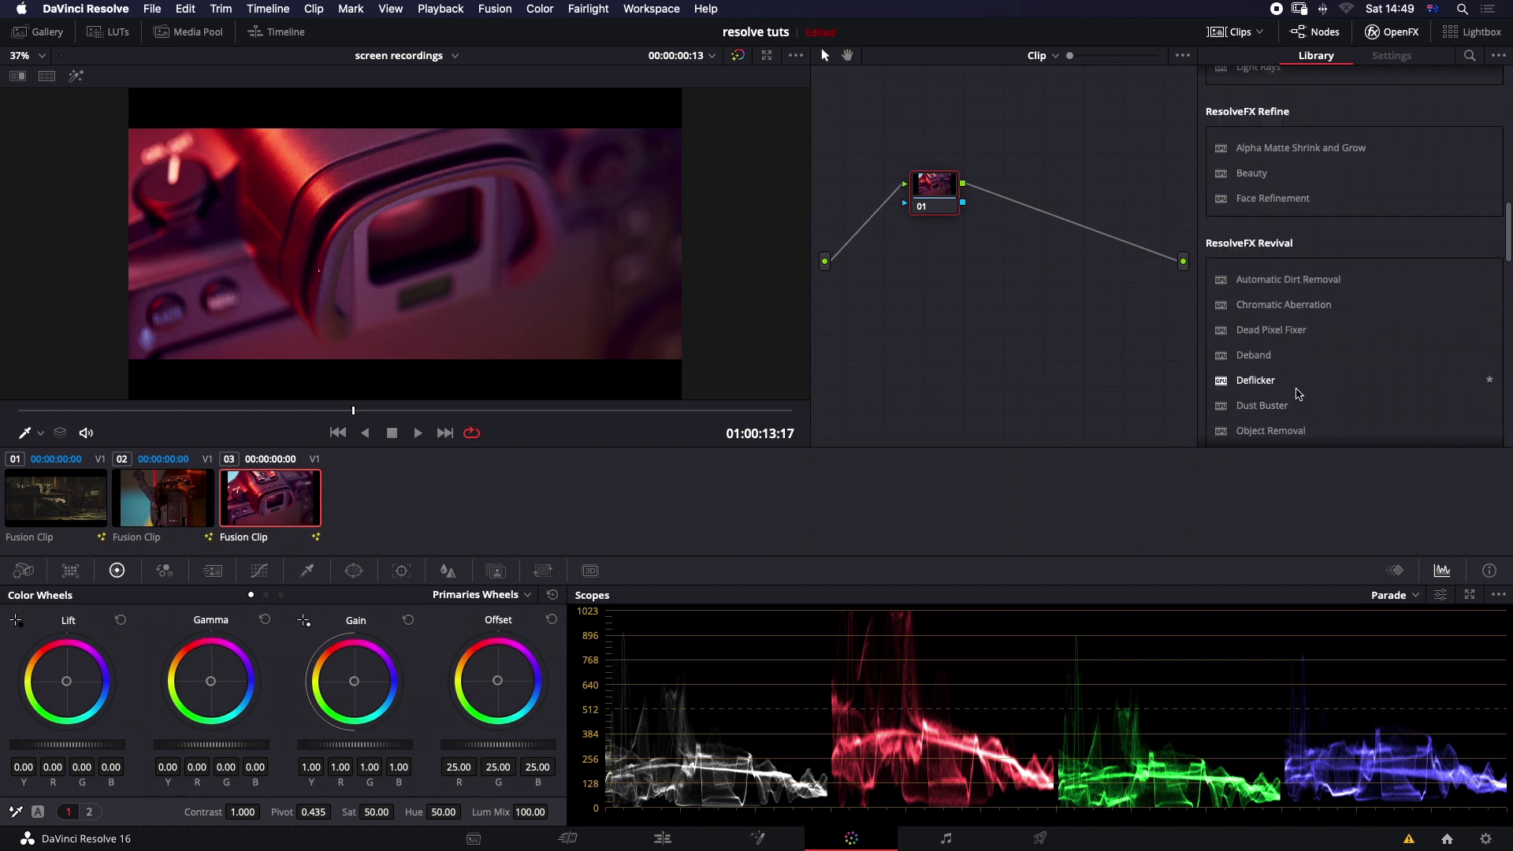
pyautogui.hotkey('alt', 's')
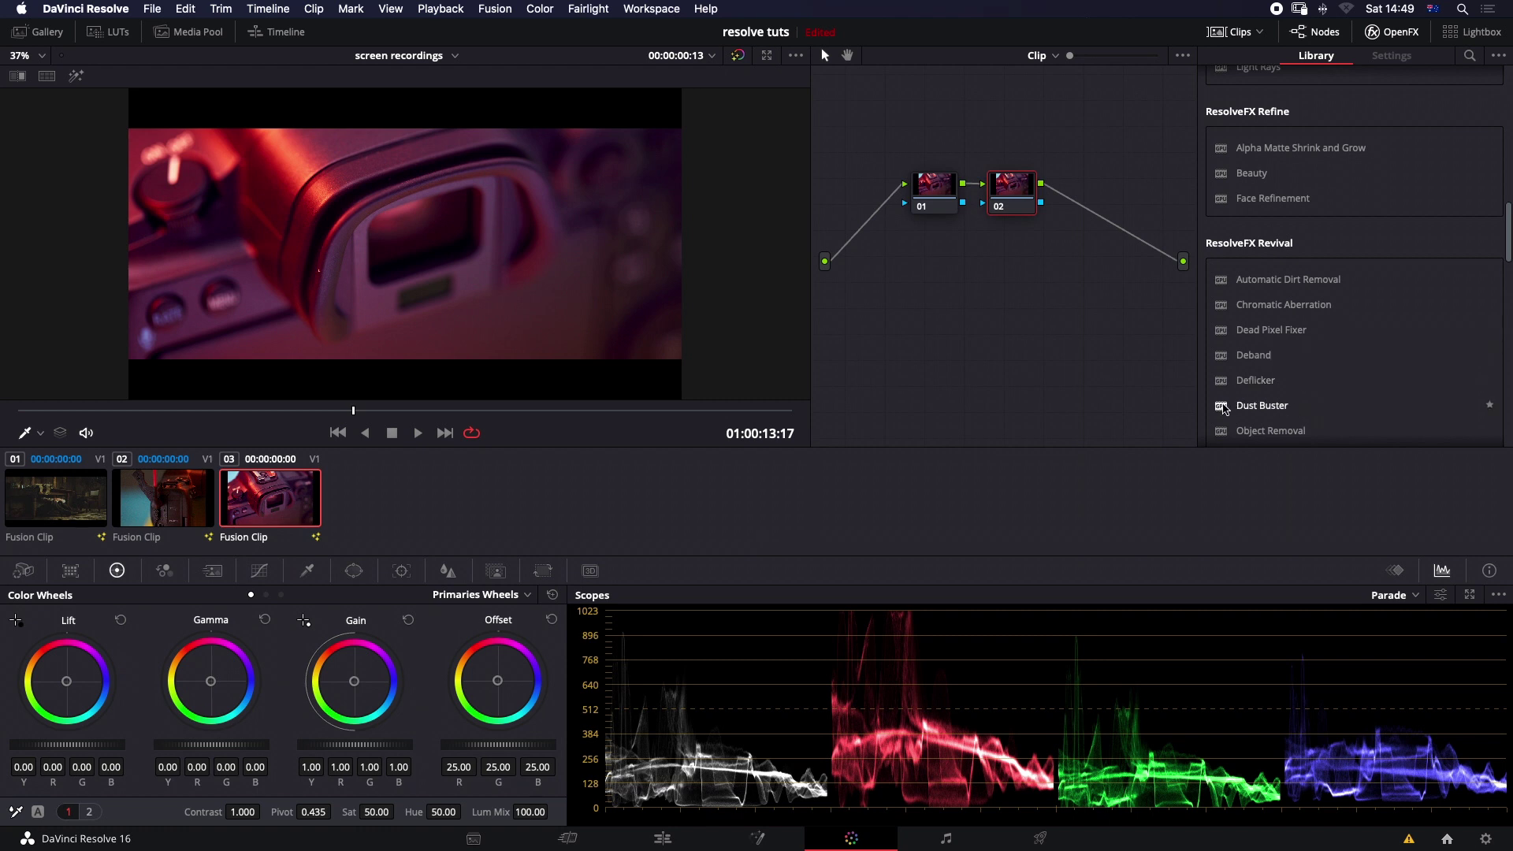
pyautogui.moveTo(1223, 408); pyautogui.dragTo(1029, 202)
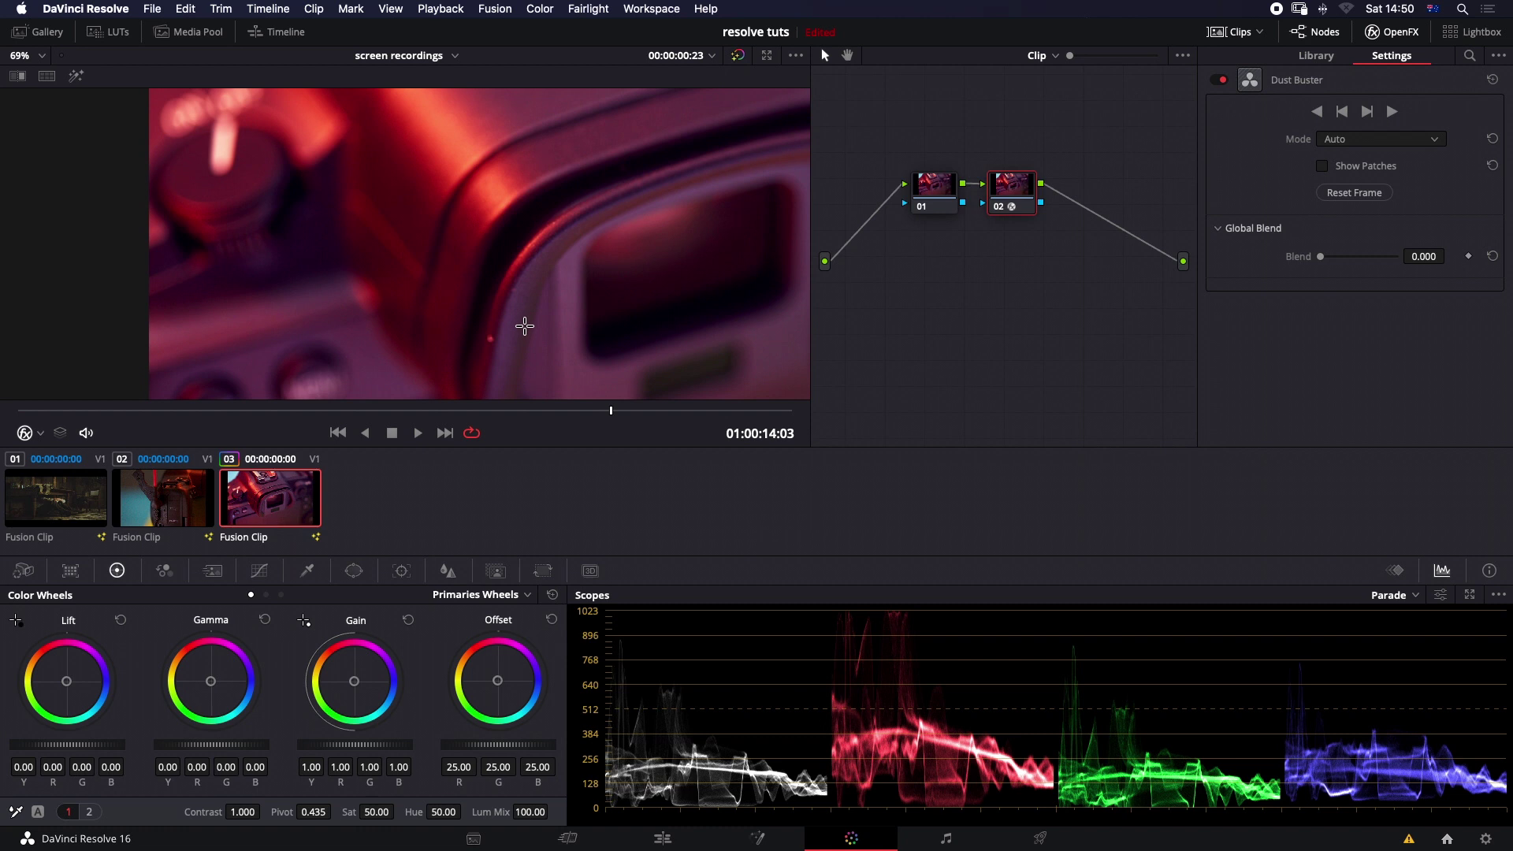
# Step: Draw Dust Buster boxes over the pink speck, then undo the trial fix
pyautogui.scroll(2, 525, 326)
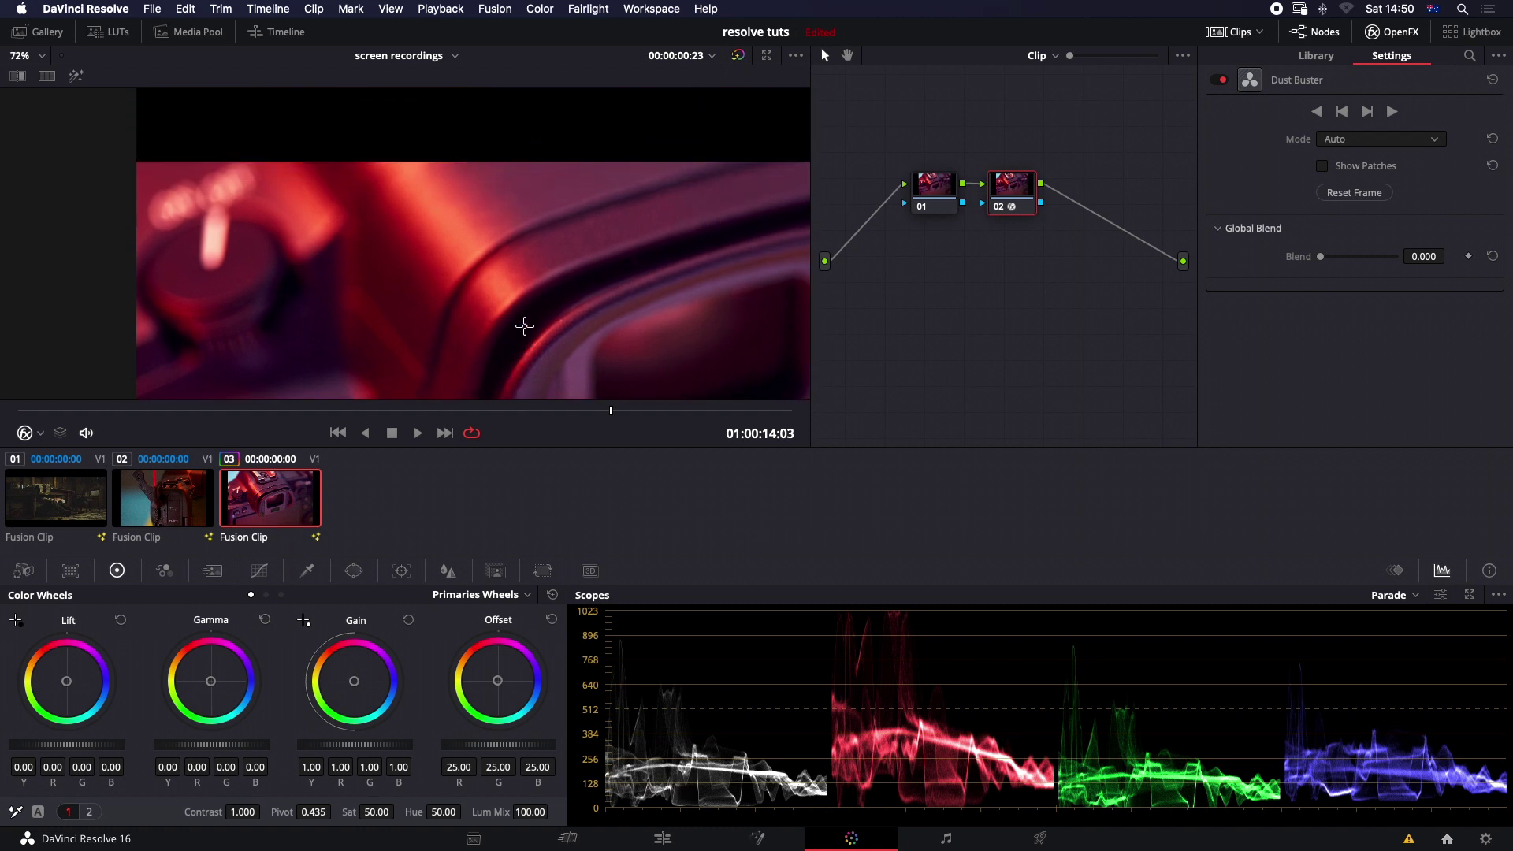
pyautogui.scroll(-1, 525, 325)
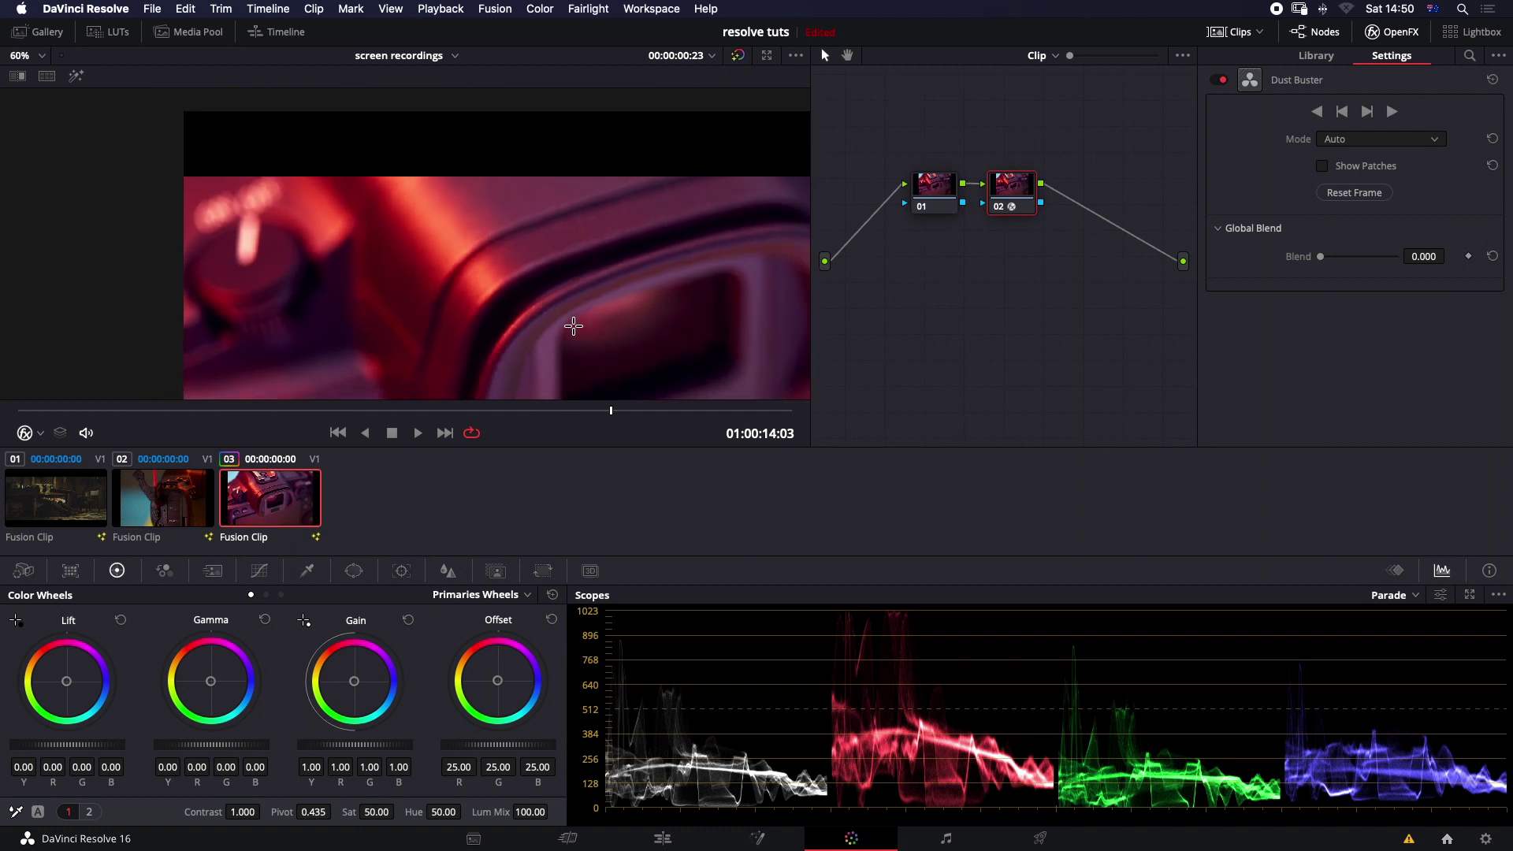
pyautogui.moveTo(574, 328); pyautogui.dragTo(567, 169)
pyautogui.scroll(-1, 567, 169)
pyautogui.scroll(5, 462, 260)
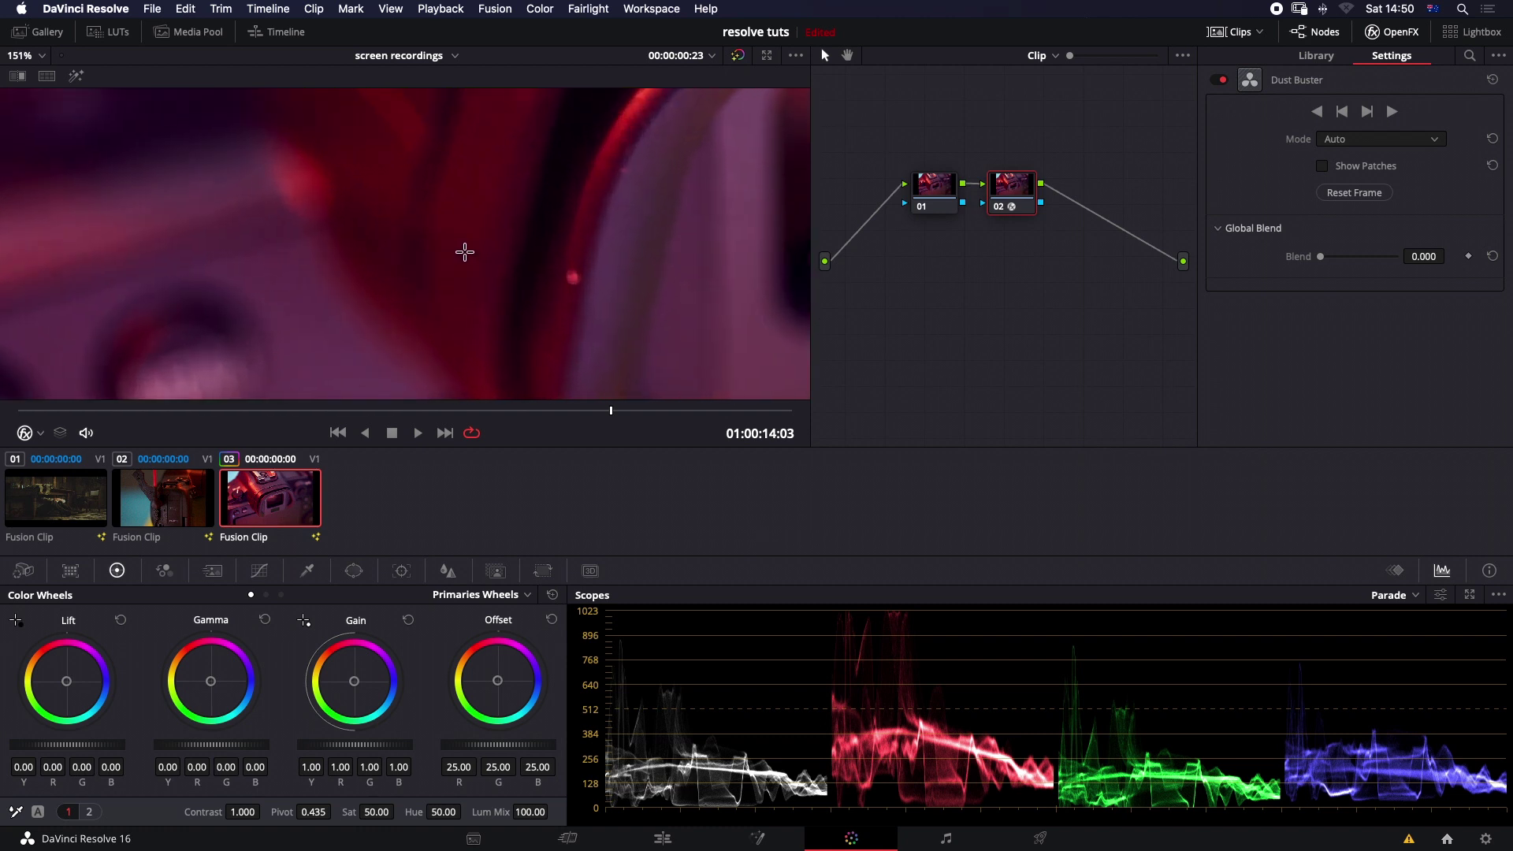
pyautogui.scroll(3, 567, 297)
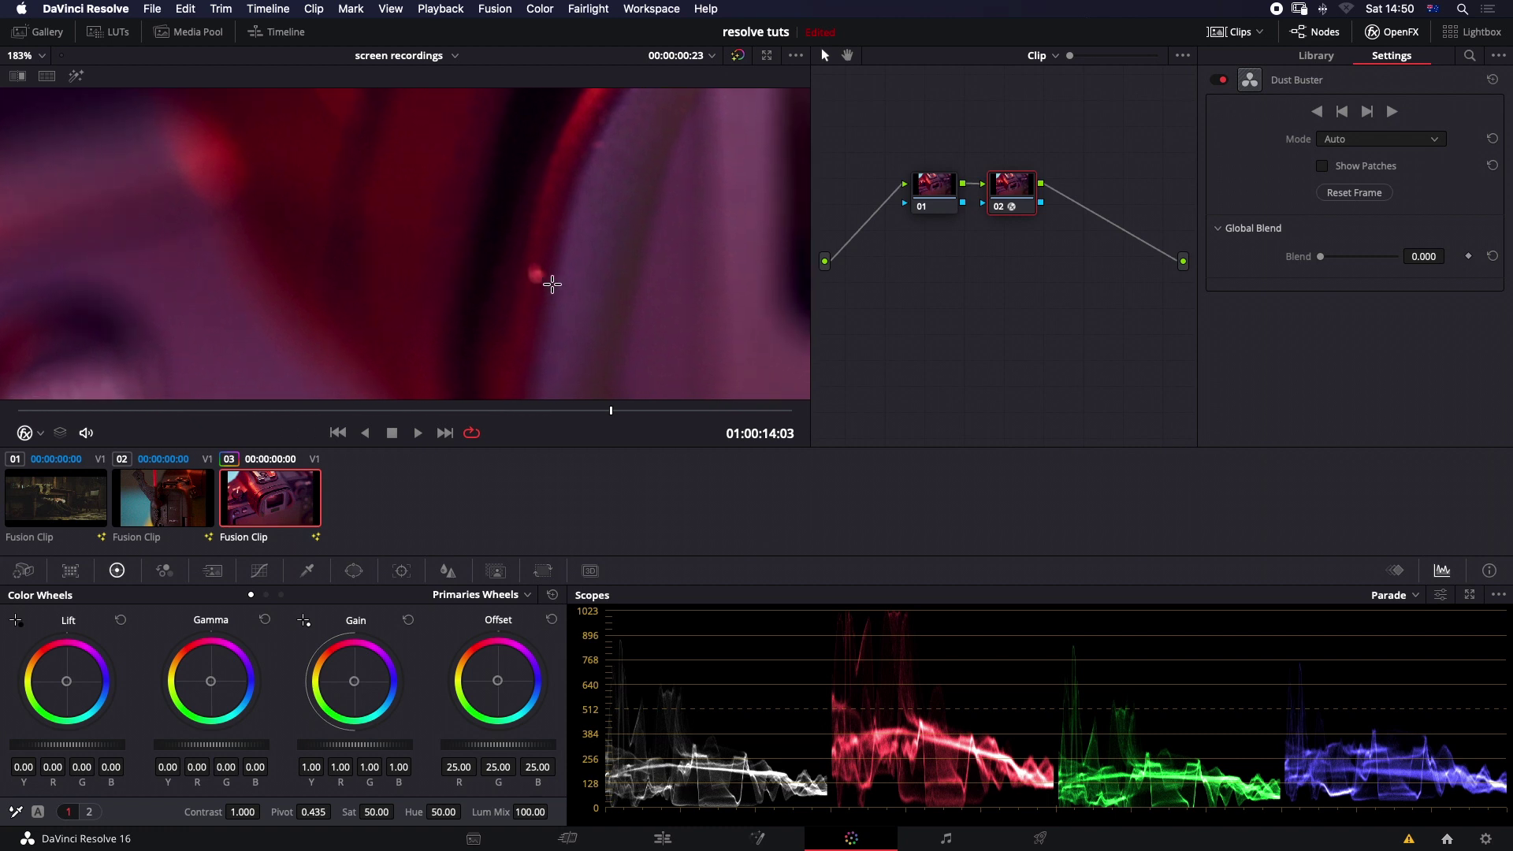
pyautogui.moveTo(587, 301); pyautogui.dragTo(449, 270)
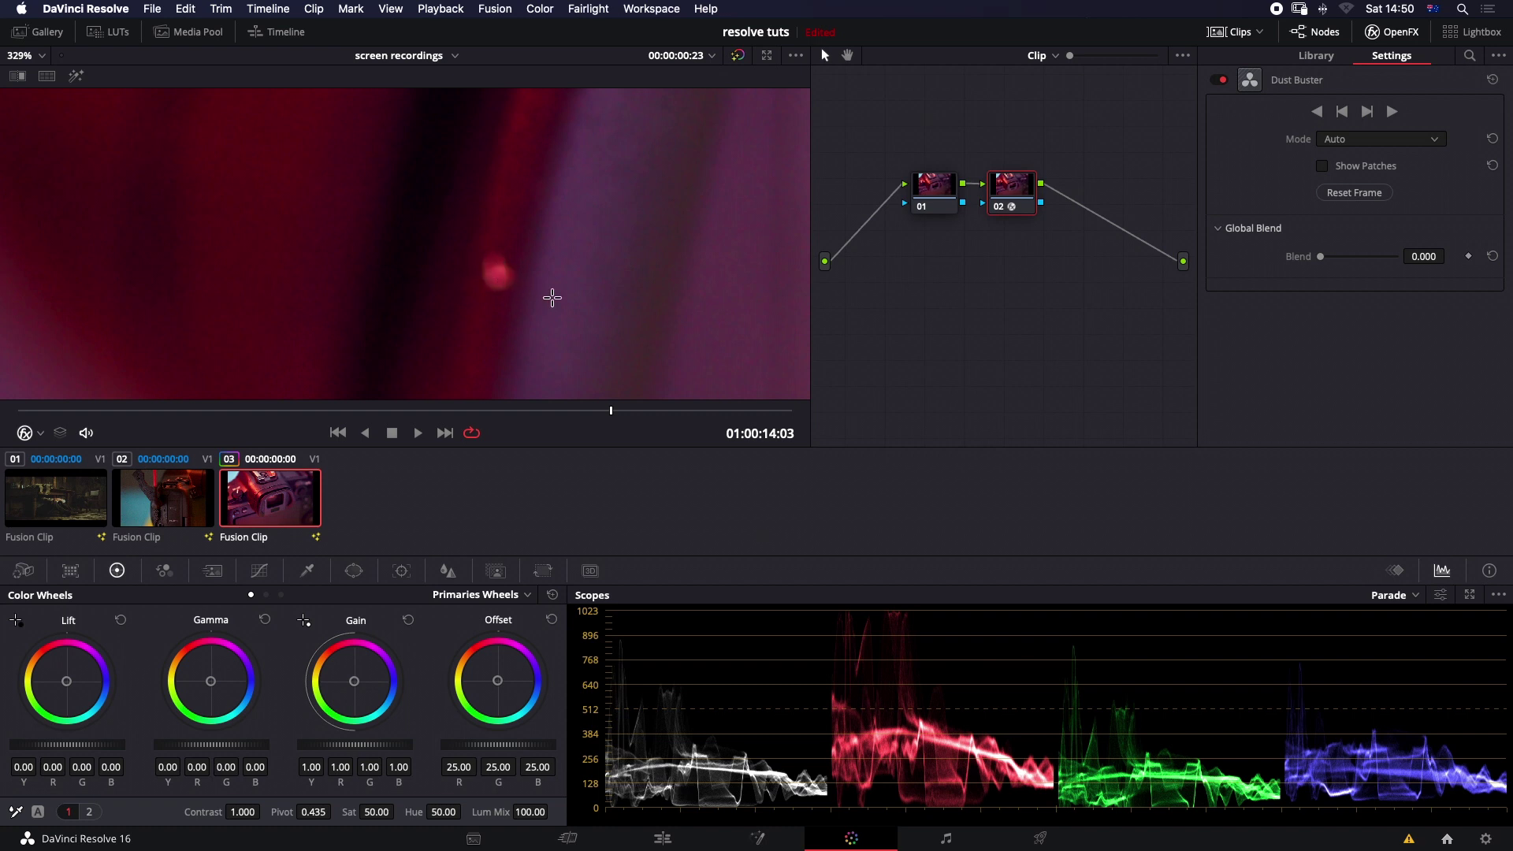
pyautogui.moveTo(482, 249); pyautogui.dragTo(534, 319)
pyautogui.moveTo(482, 256); pyautogui.dragTo(514, 308)
pyautogui.moveTo(483, 260); pyautogui.dragTo(524, 307)
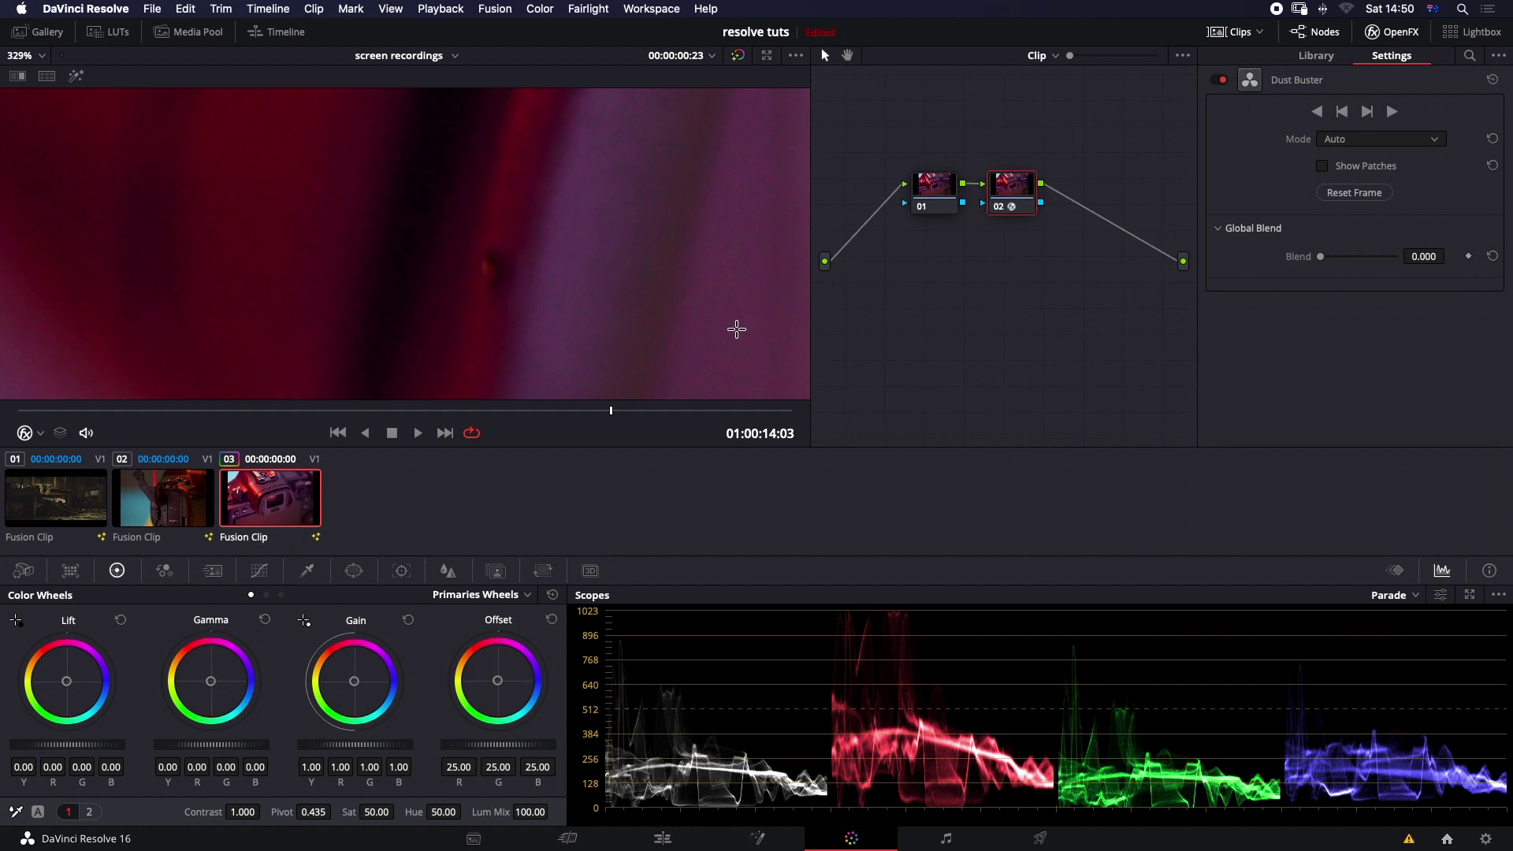
pyautogui.press('super+z')
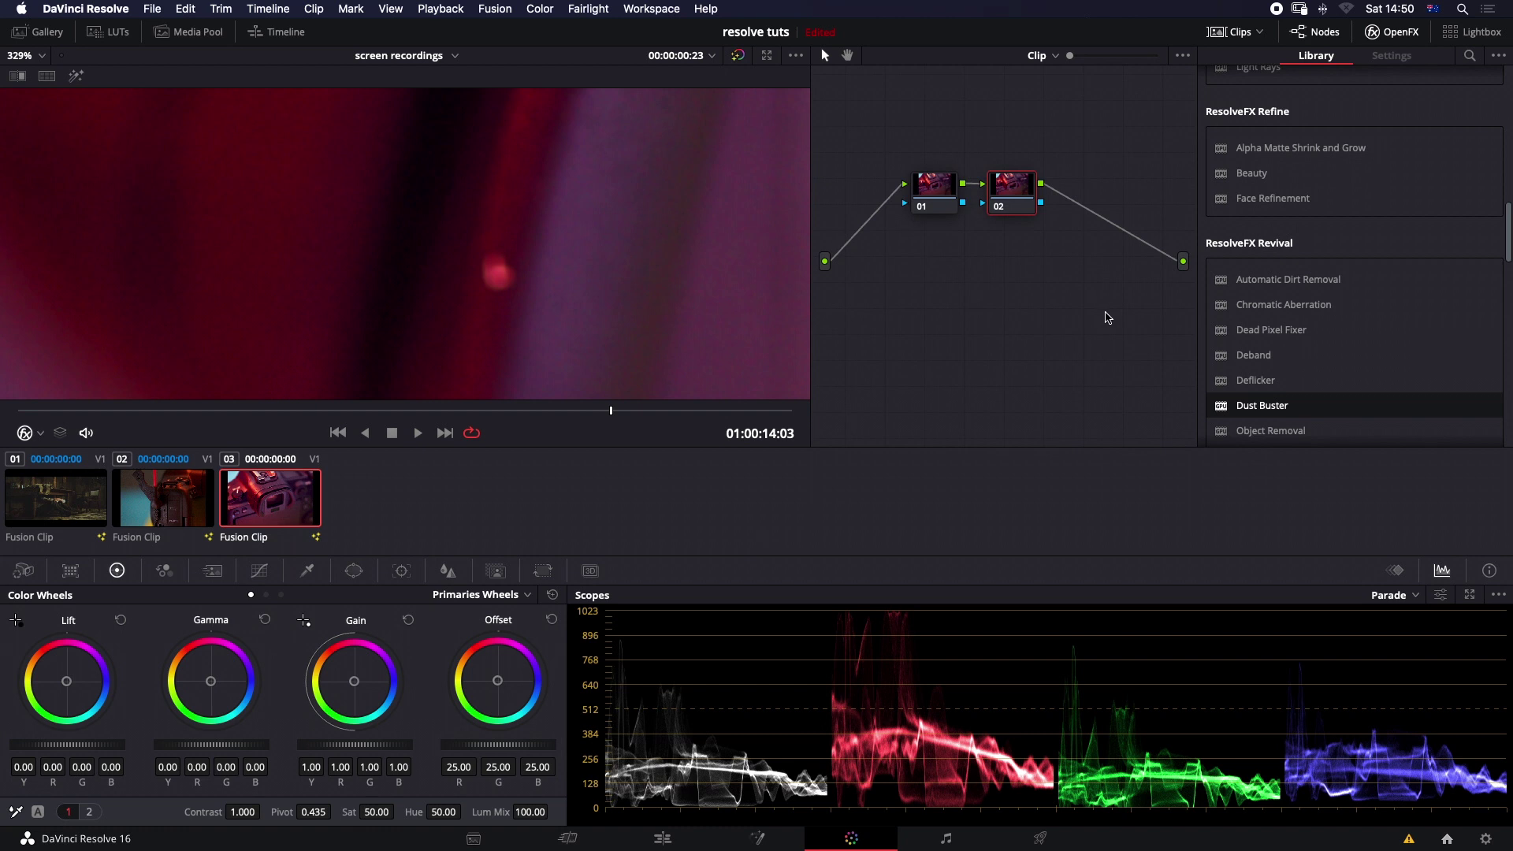
# Step: Add serial node 03 with Dead Pixel Fixer and place a patch on the red spot
pyautogui.hotkey('alt', 's')
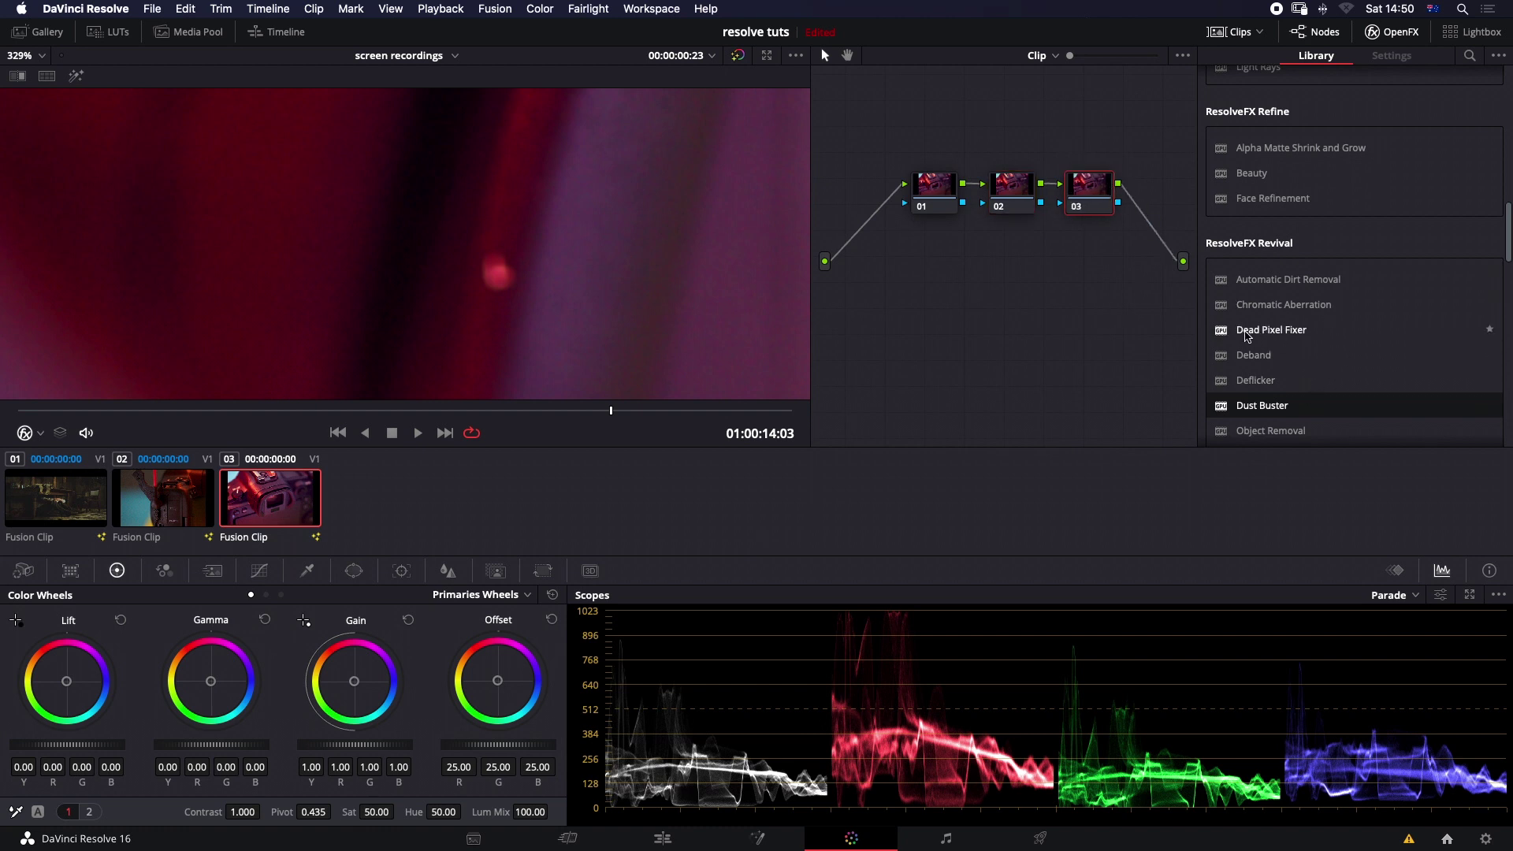
pyautogui.moveTo(1247, 334); pyautogui.dragTo(1089, 195)
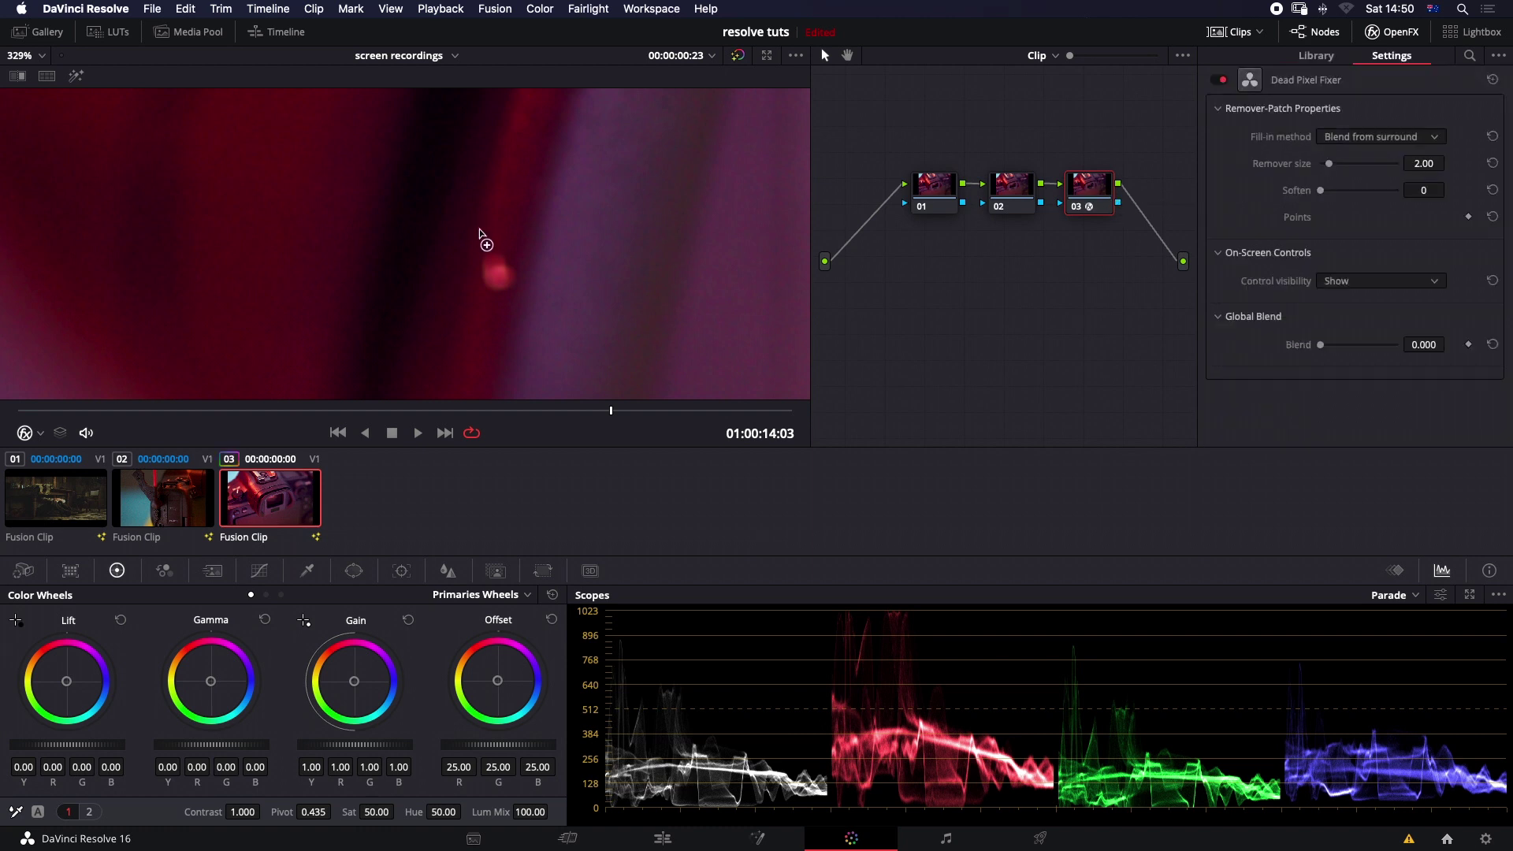
pyautogui.click(496, 274)
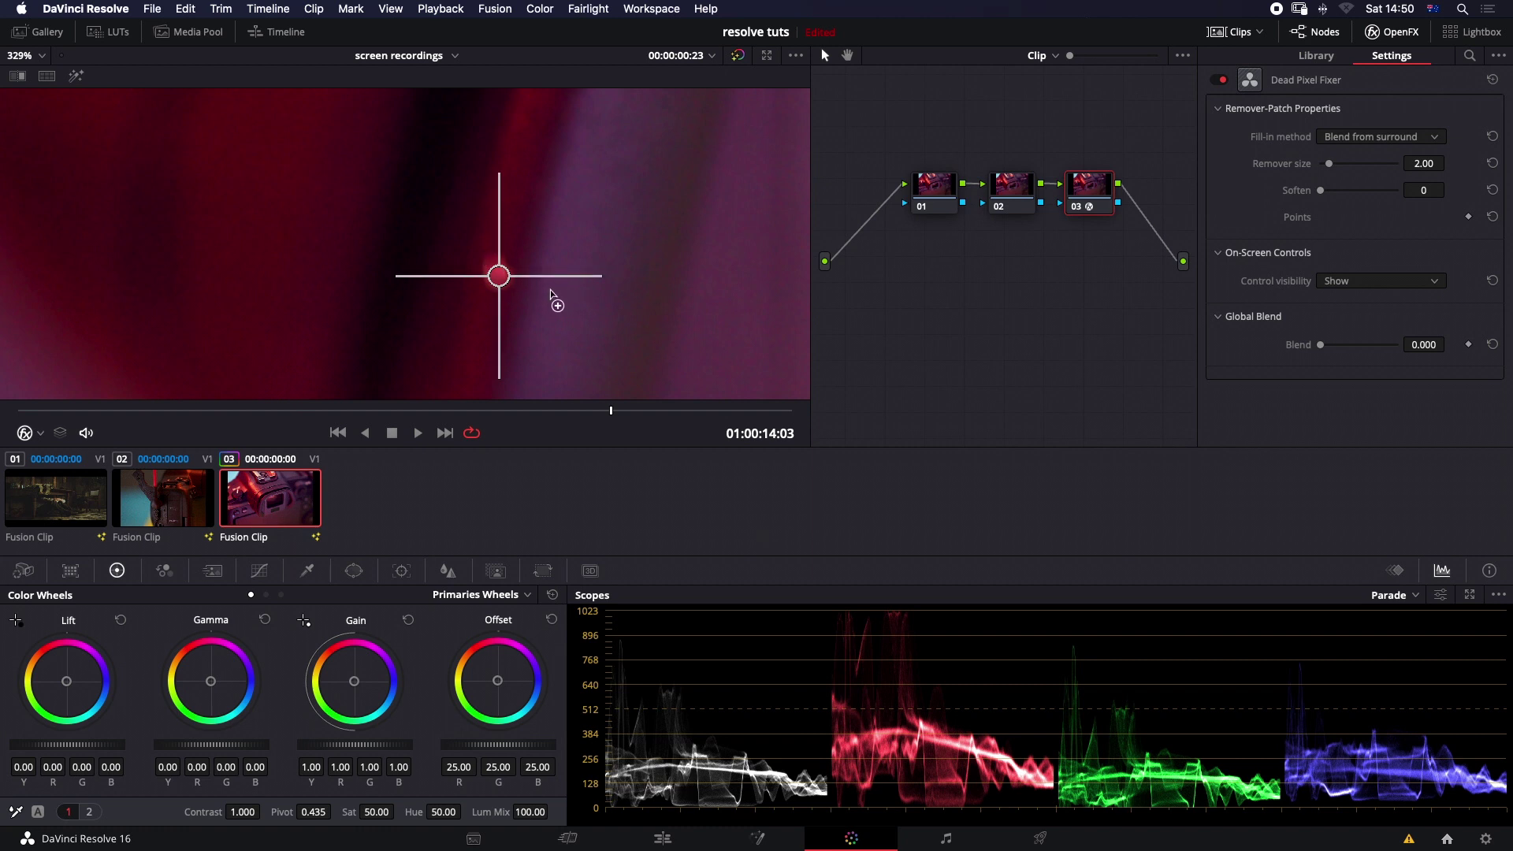
# Step: Step back and forth between frames and reframe the viewer to check the patch
pyautogui.press('Right')
pyautogui.press('Left')
pyautogui.press('Right')
pyautogui.press('Left')
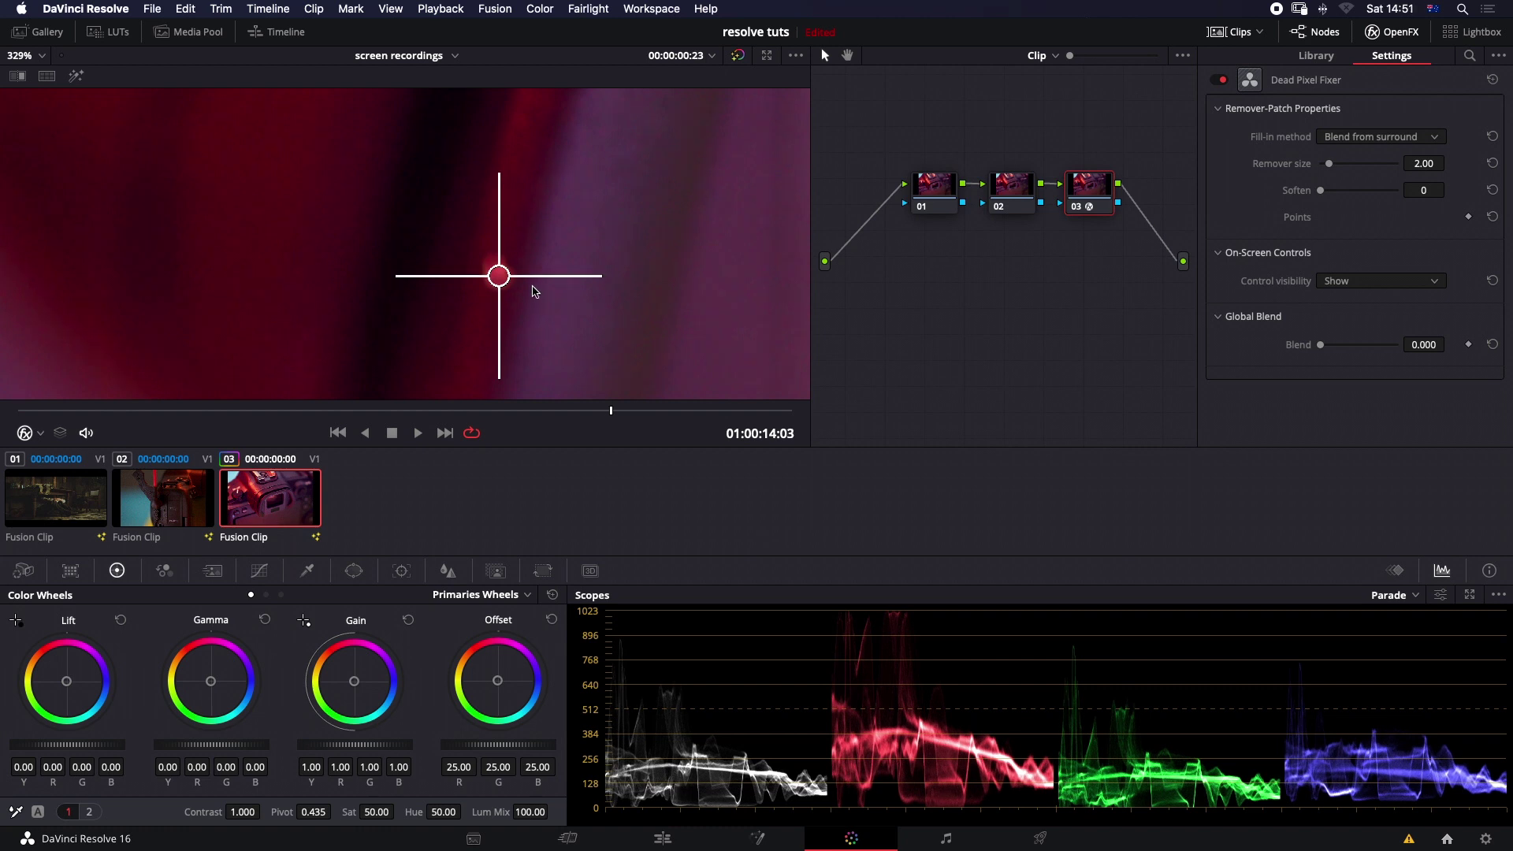
pyautogui.press('Right')
pyautogui.press('Left')
pyautogui.press('Right')
pyautogui.press('Left')
pyautogui.scroll(-2, 510, 277)
pyautogui.scroll(-10, 508, 278)
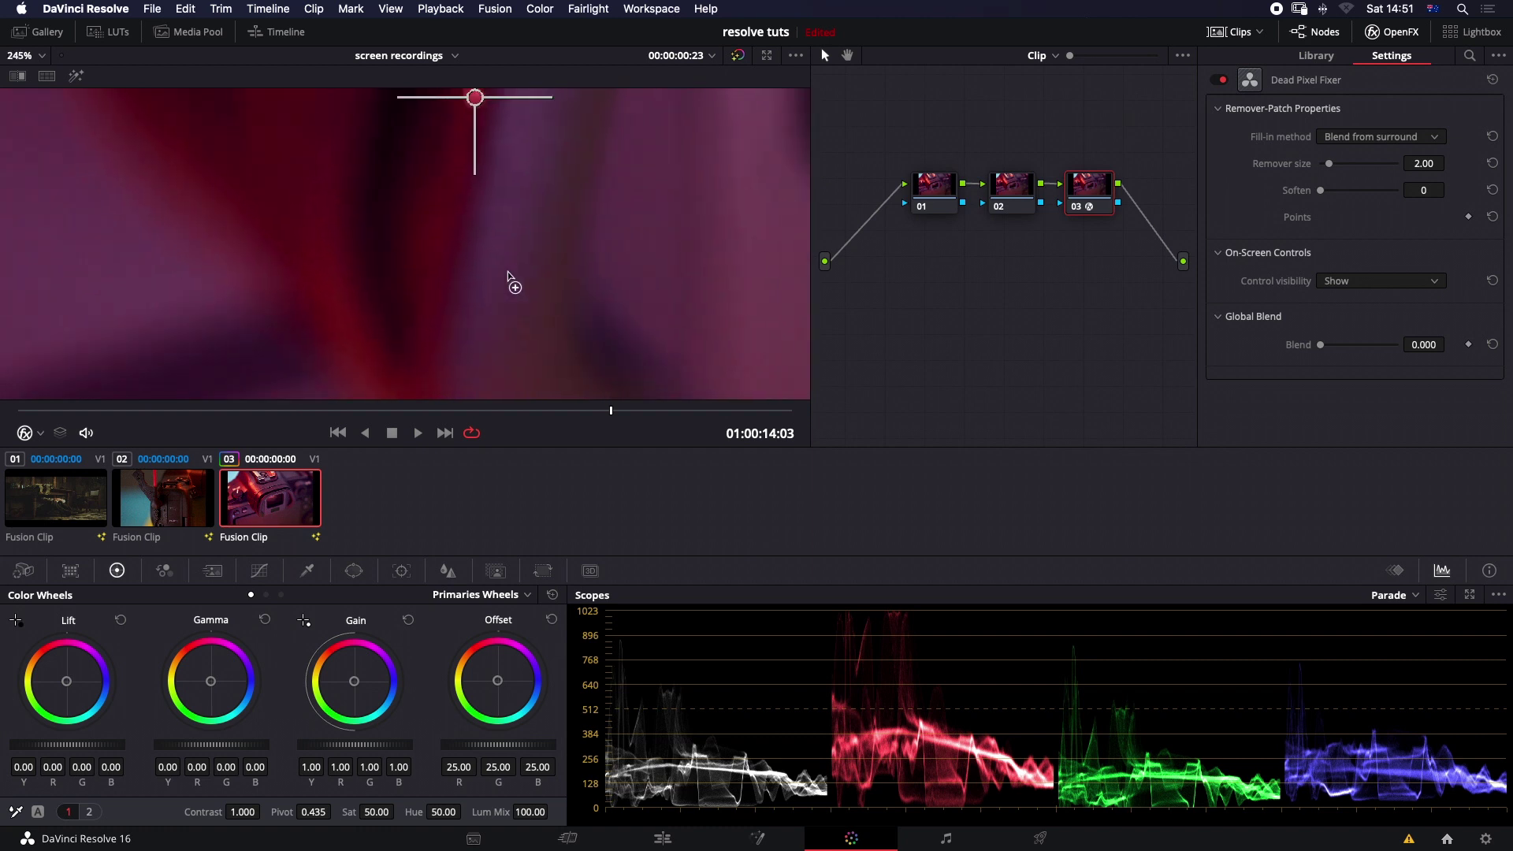
pyautogui.moveTo(508, 277); pyautogui.dragTo(665, 293)
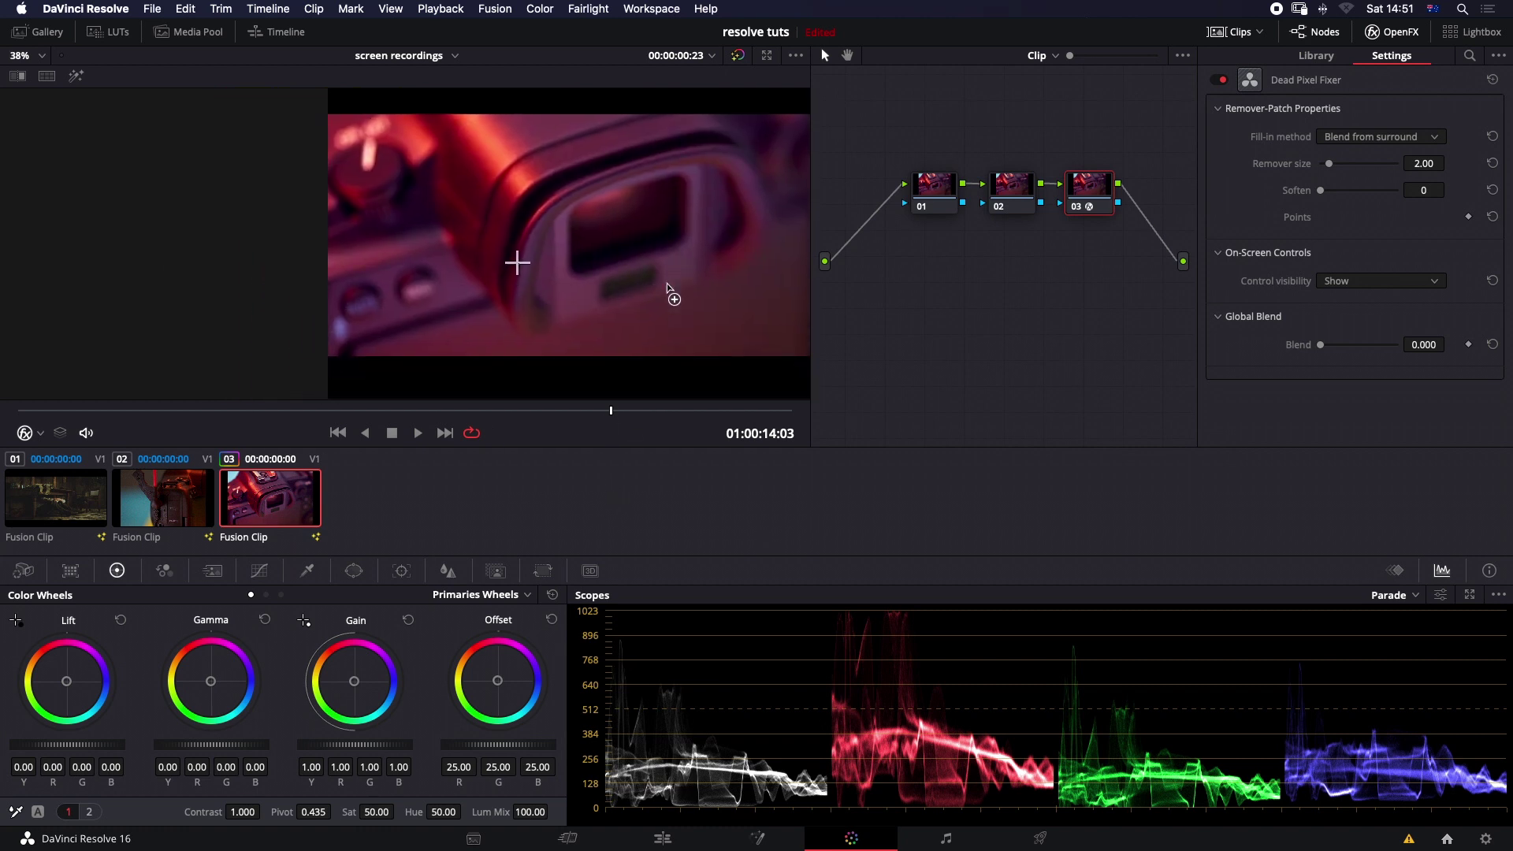
pyautogui.scroll(6, 529, 250)
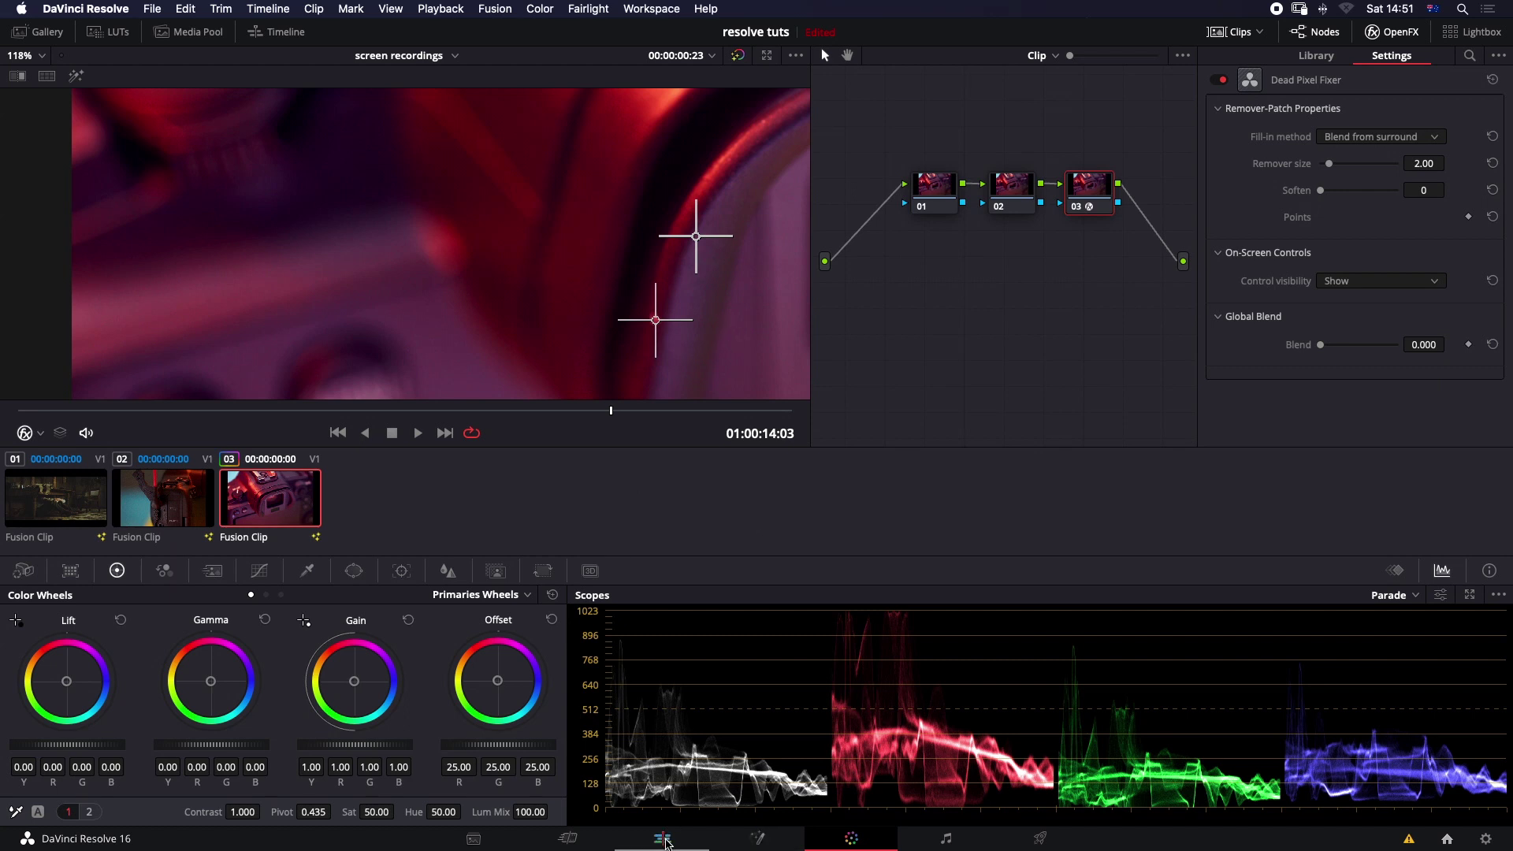
# Step: Move from Color through Edit to the Fusion page and enlarge the viewer over the Nodes area
pyautogui.click(664, 840)
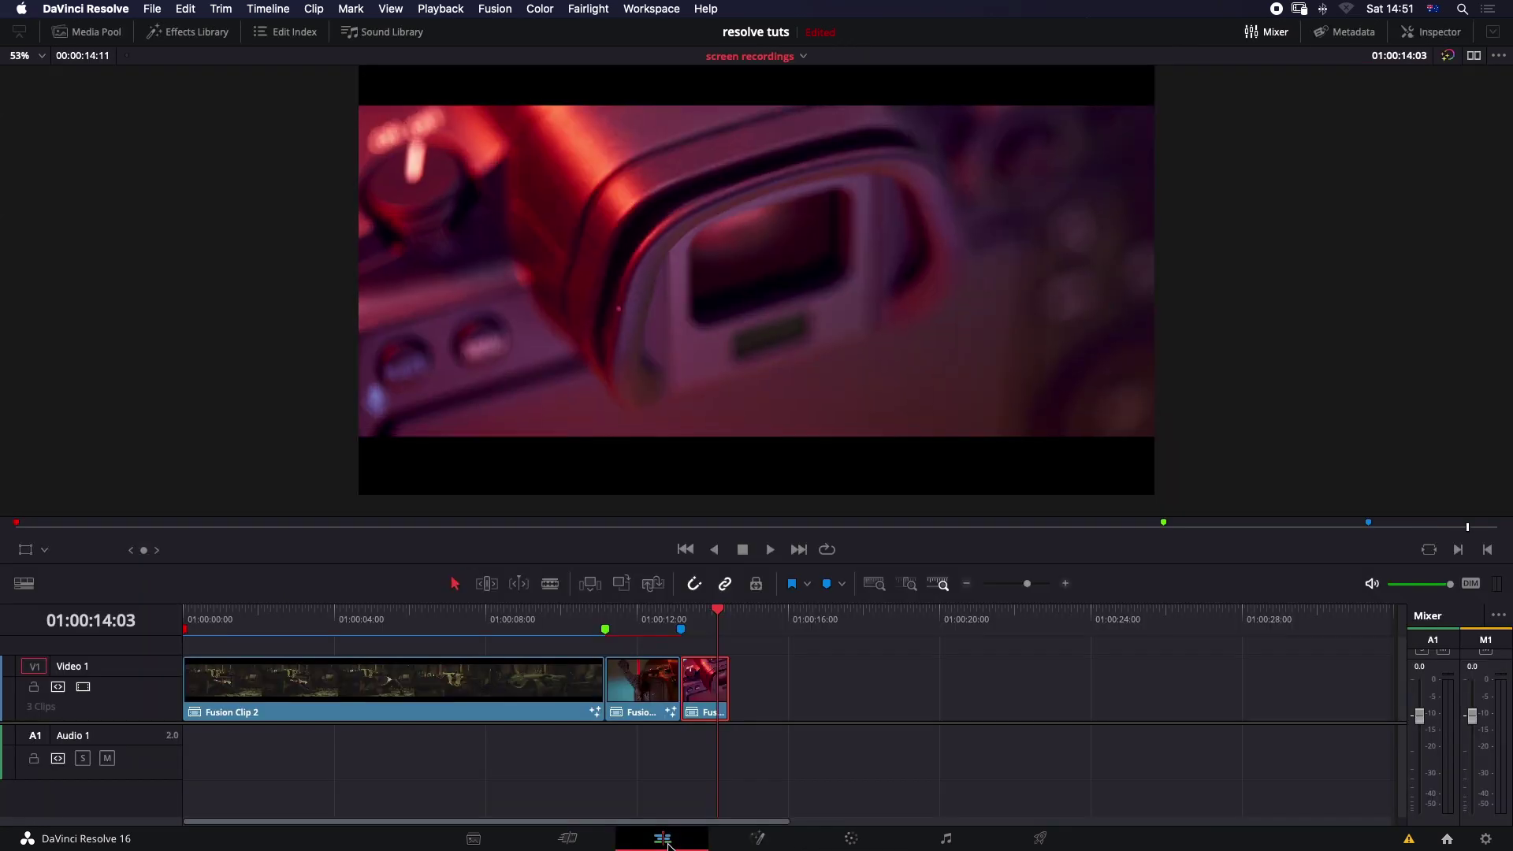
pyautogui.click(758, 840)
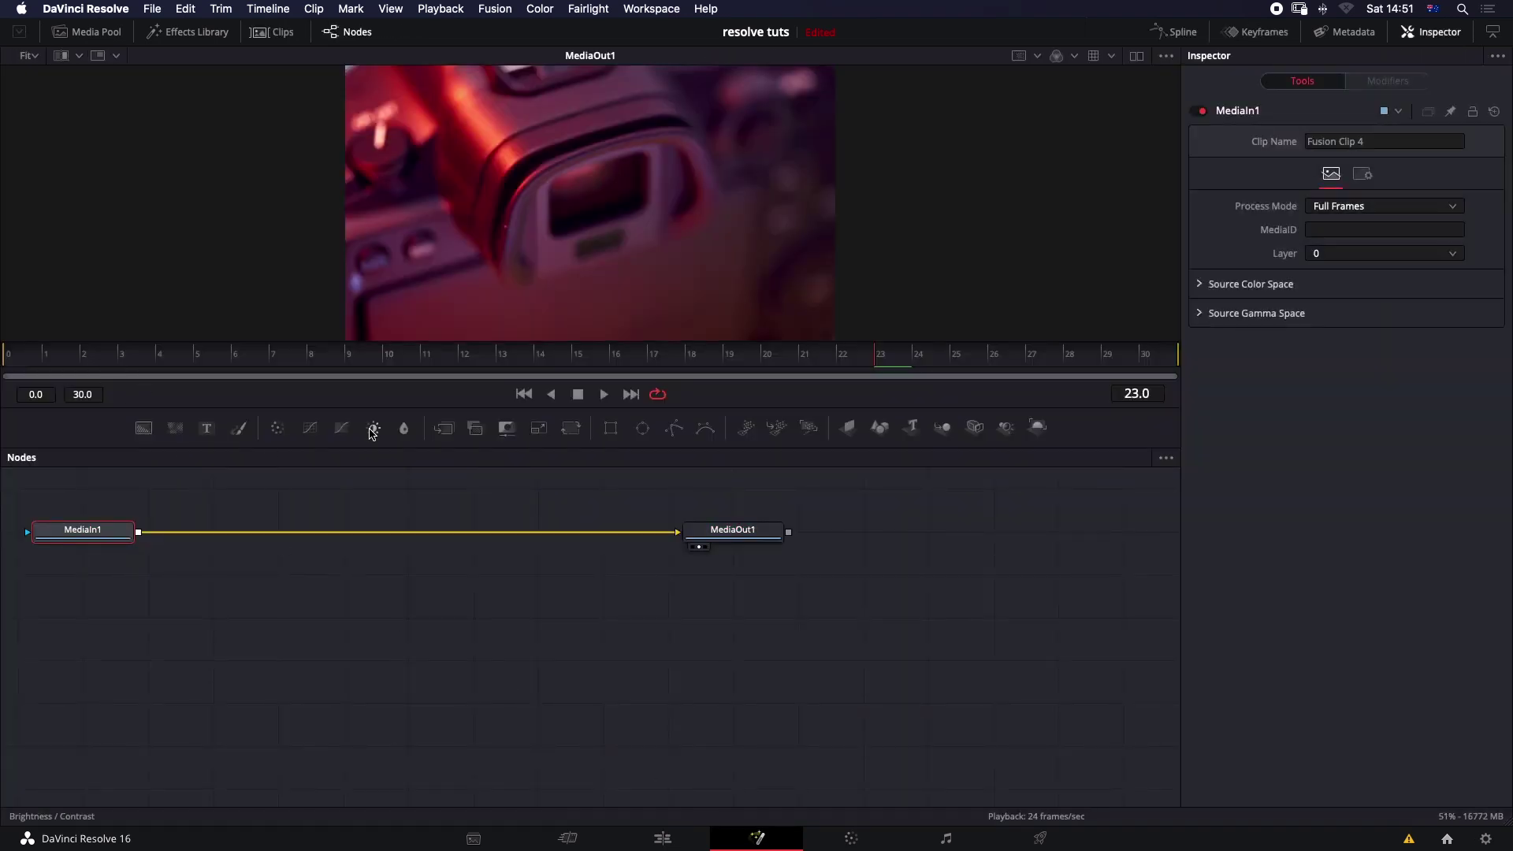
pyautogui.moveTo(467, 455); pyautogui.dragTo(475, 687)
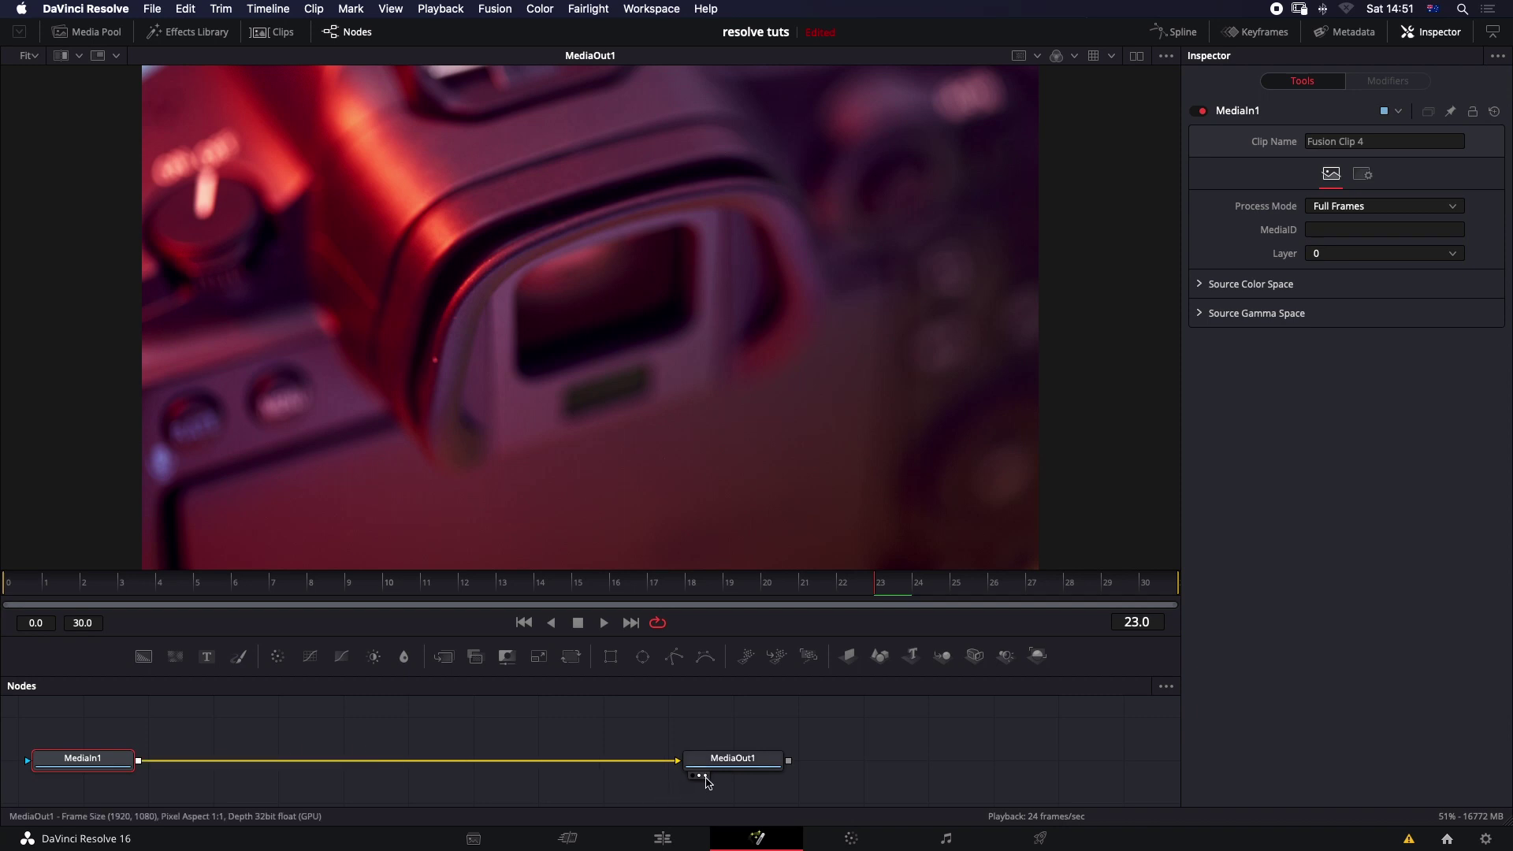
# Step: Insert a Paint node after MediaIn1 with Clone strokes and brush softness 1.197
pyautogui.click(238, 654)
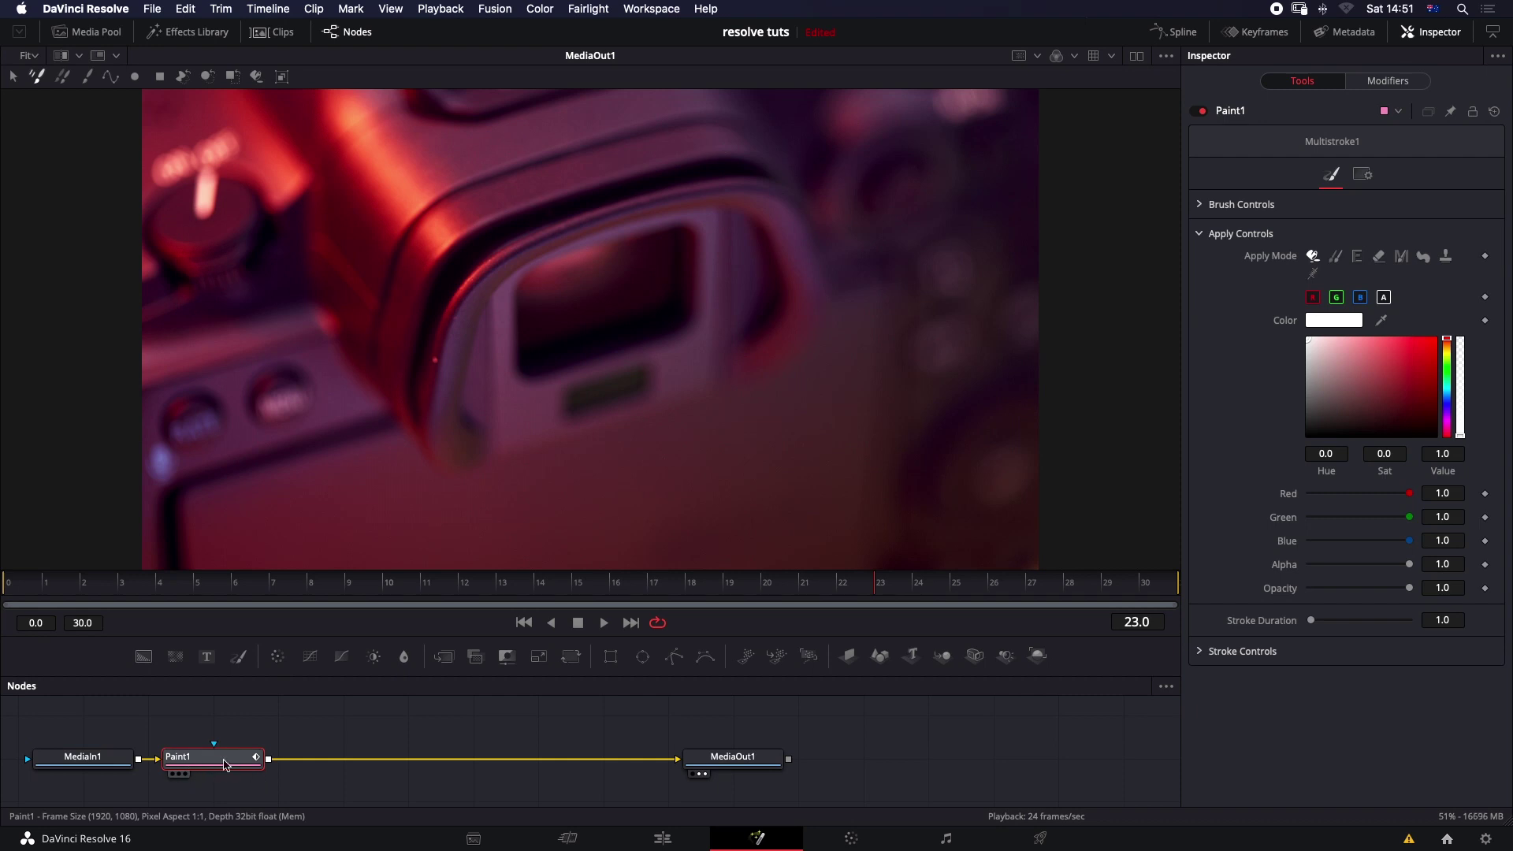
pyautogui.click(63, 76)
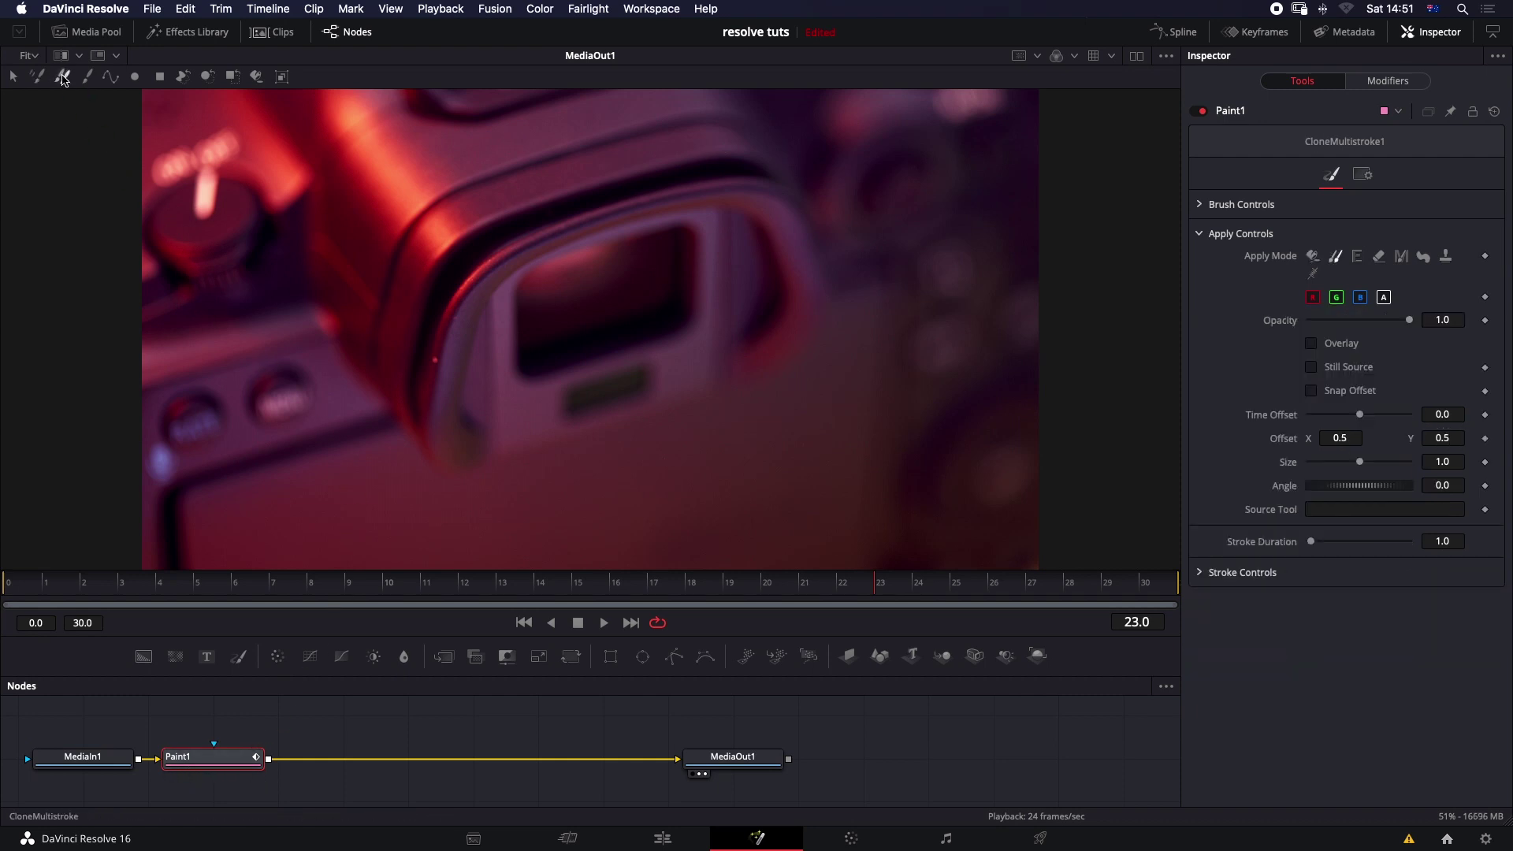
pyautogui.click(1198, 205)
pyautogui.moveTo(1359, 294); pyautogui.dragTo(1318, 272)
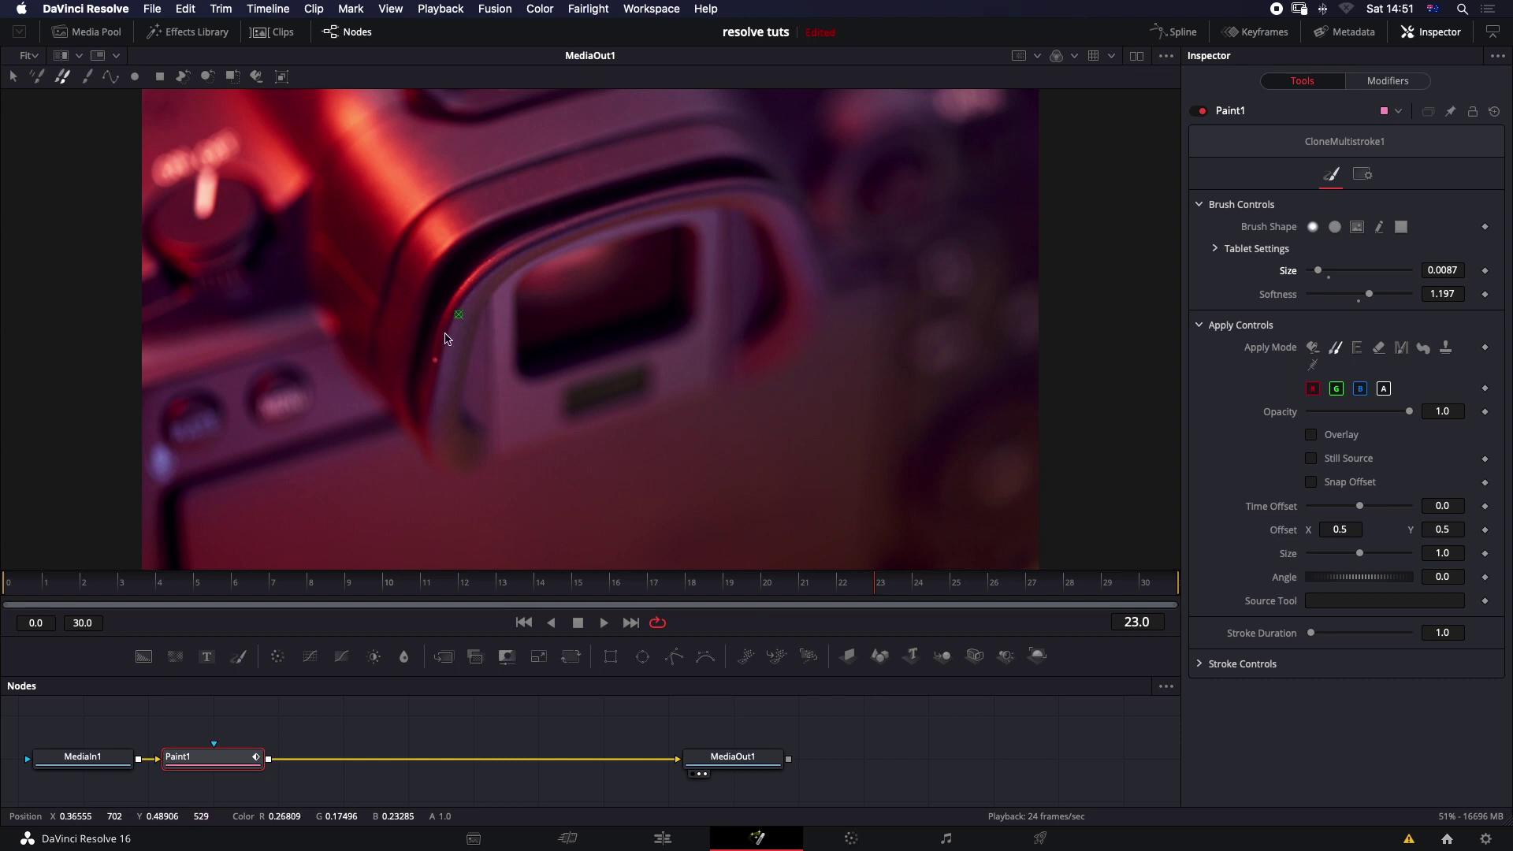
pyautogui.scroll(10, 429, 365)
pyautogui.scroll(-3, 431, 366)
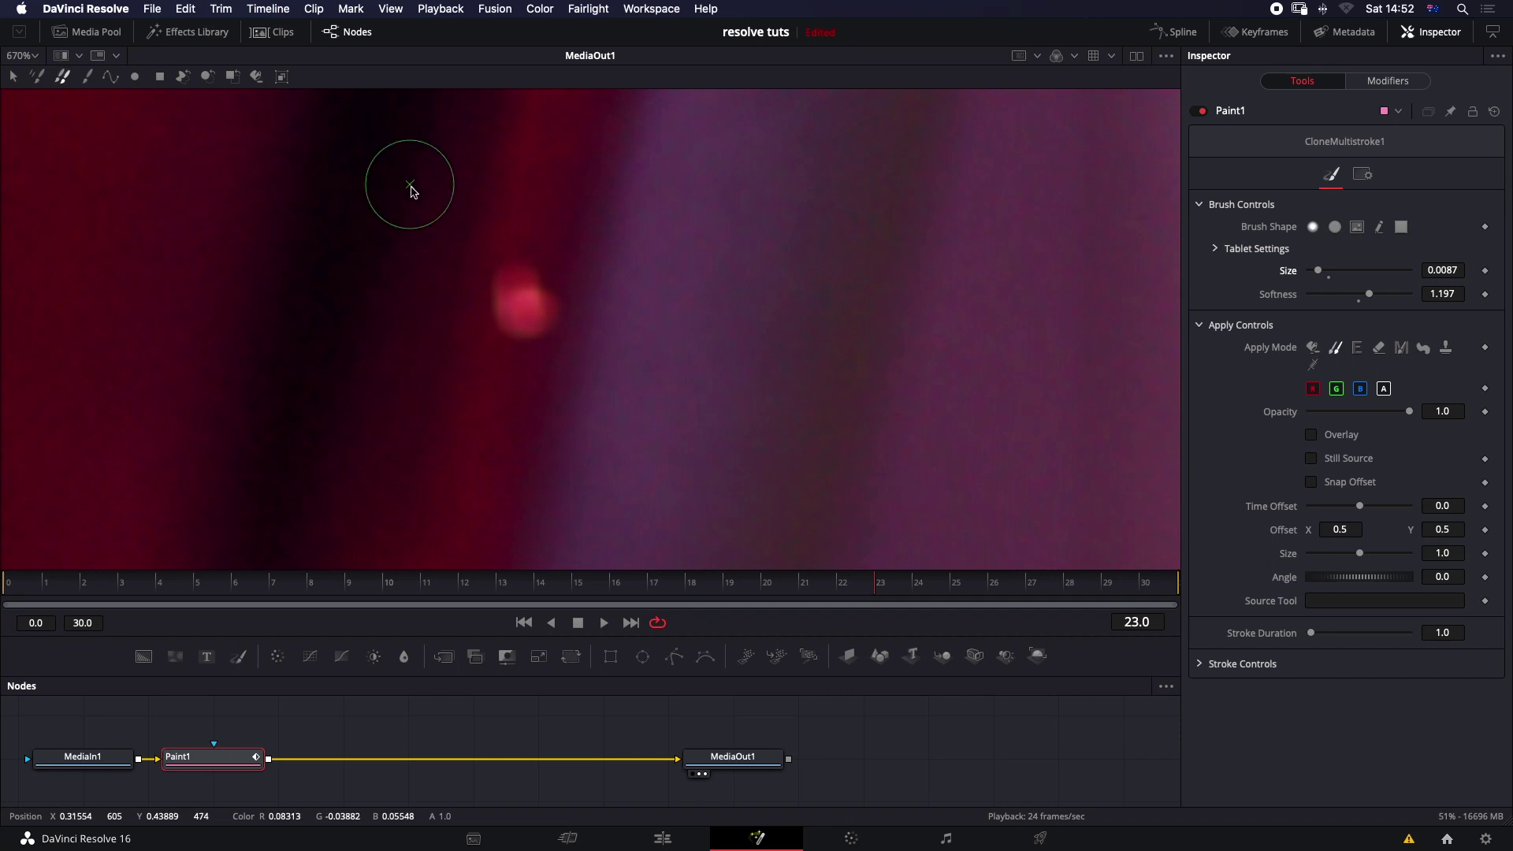
# Step: Pick a clean clone source and paint over the red speck near the eyepiece
pyautogui.keyDown('alt'); pyautogui.click(498, 418); pyautogui.keyUp('alt')
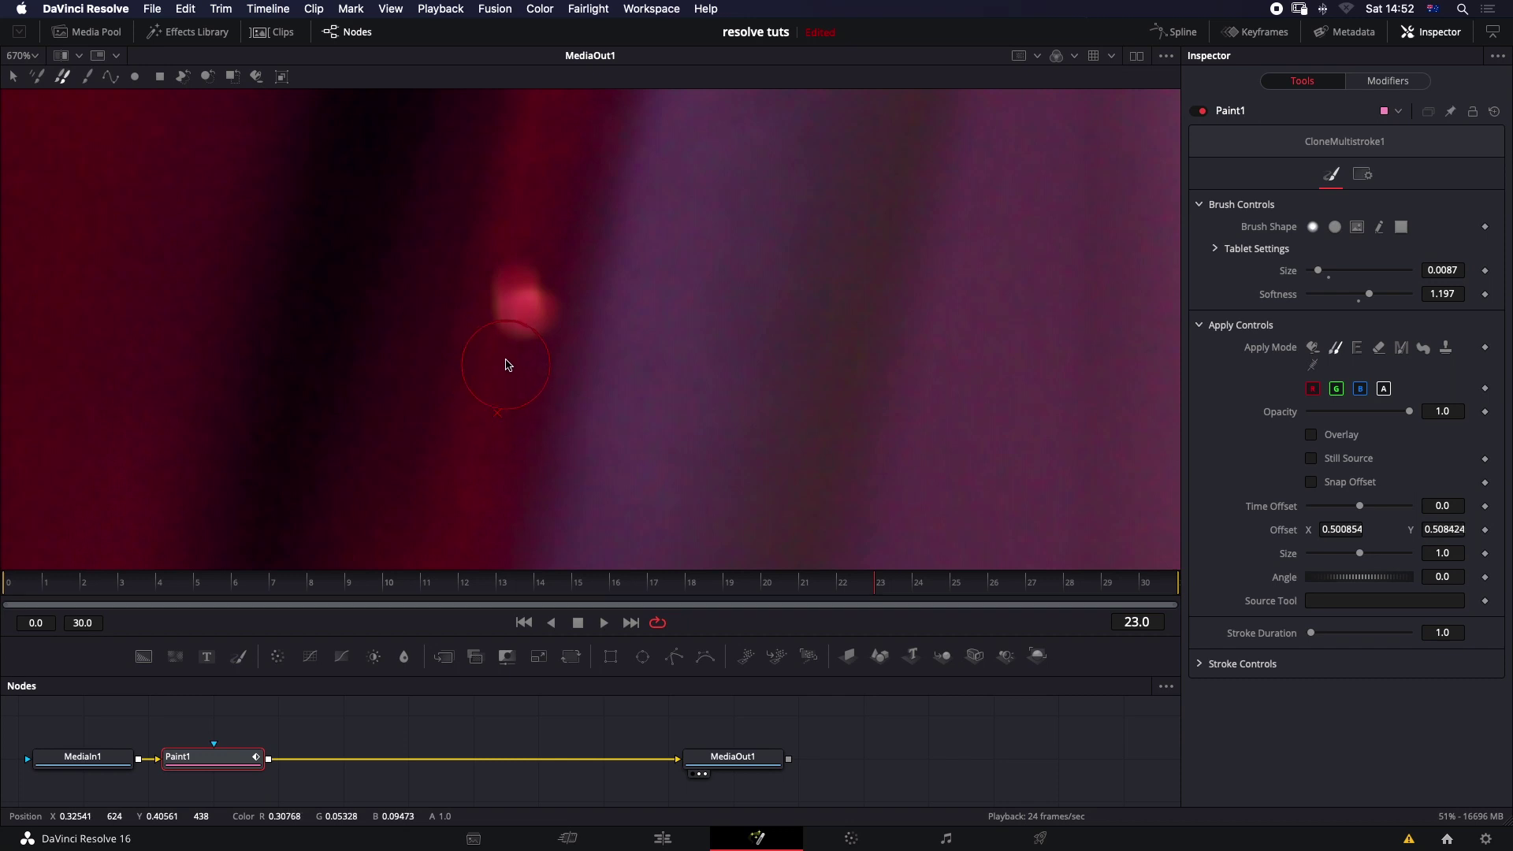
pyautogui.moveTo(507, 365)
pyautogui.mouseDown()
pyautogui.moveTo(517, 321)
pyautogui.moveTo(500, 314)
pyautogui.mouseUp()
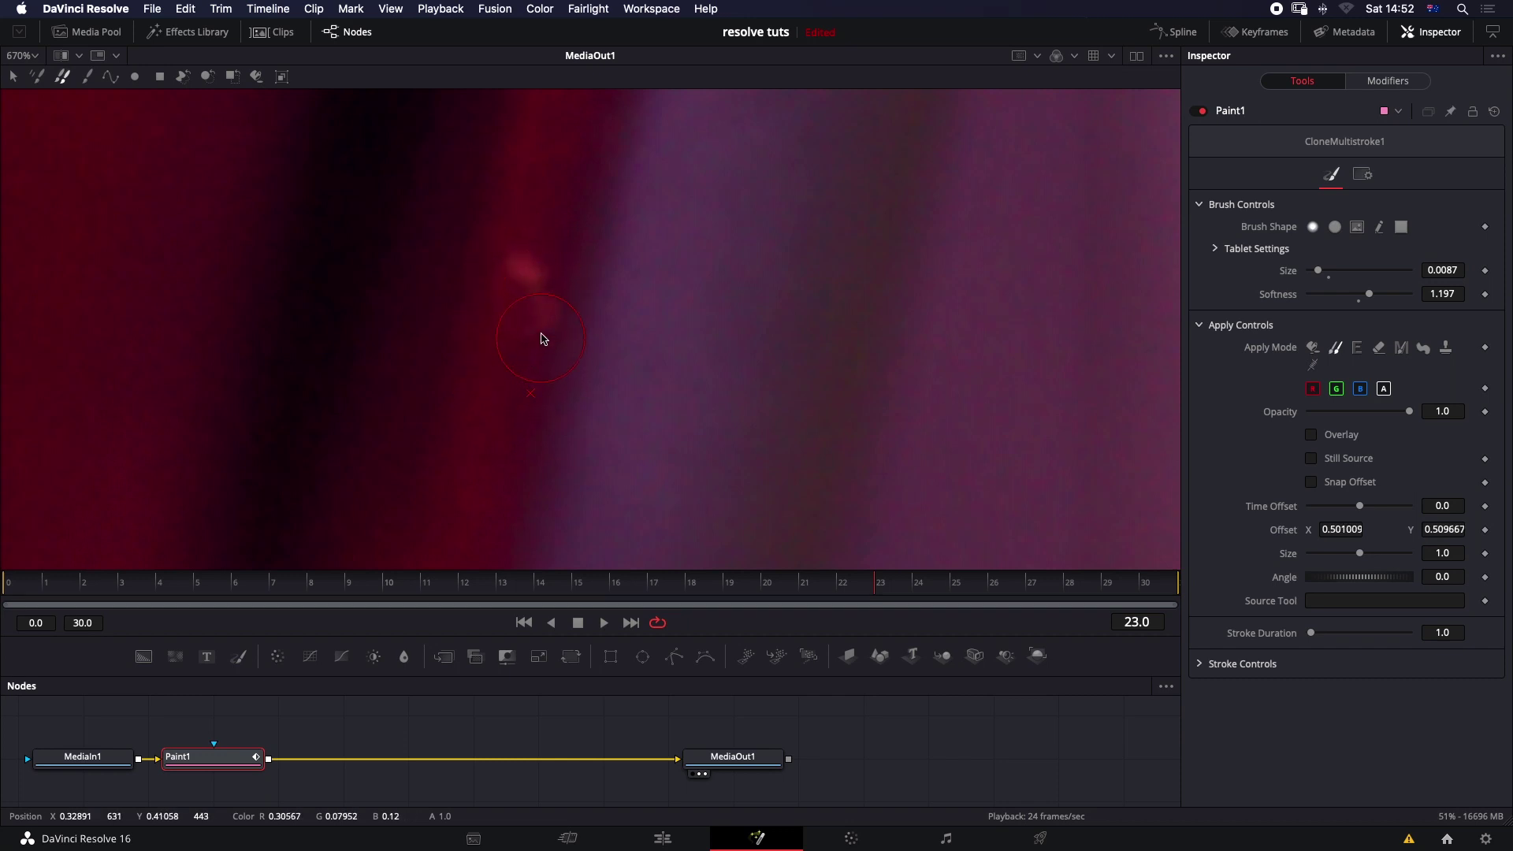
pyautogui.keyDown('alt'); pyautogui.click(530, 226); pyautogui.keyUp('alt')
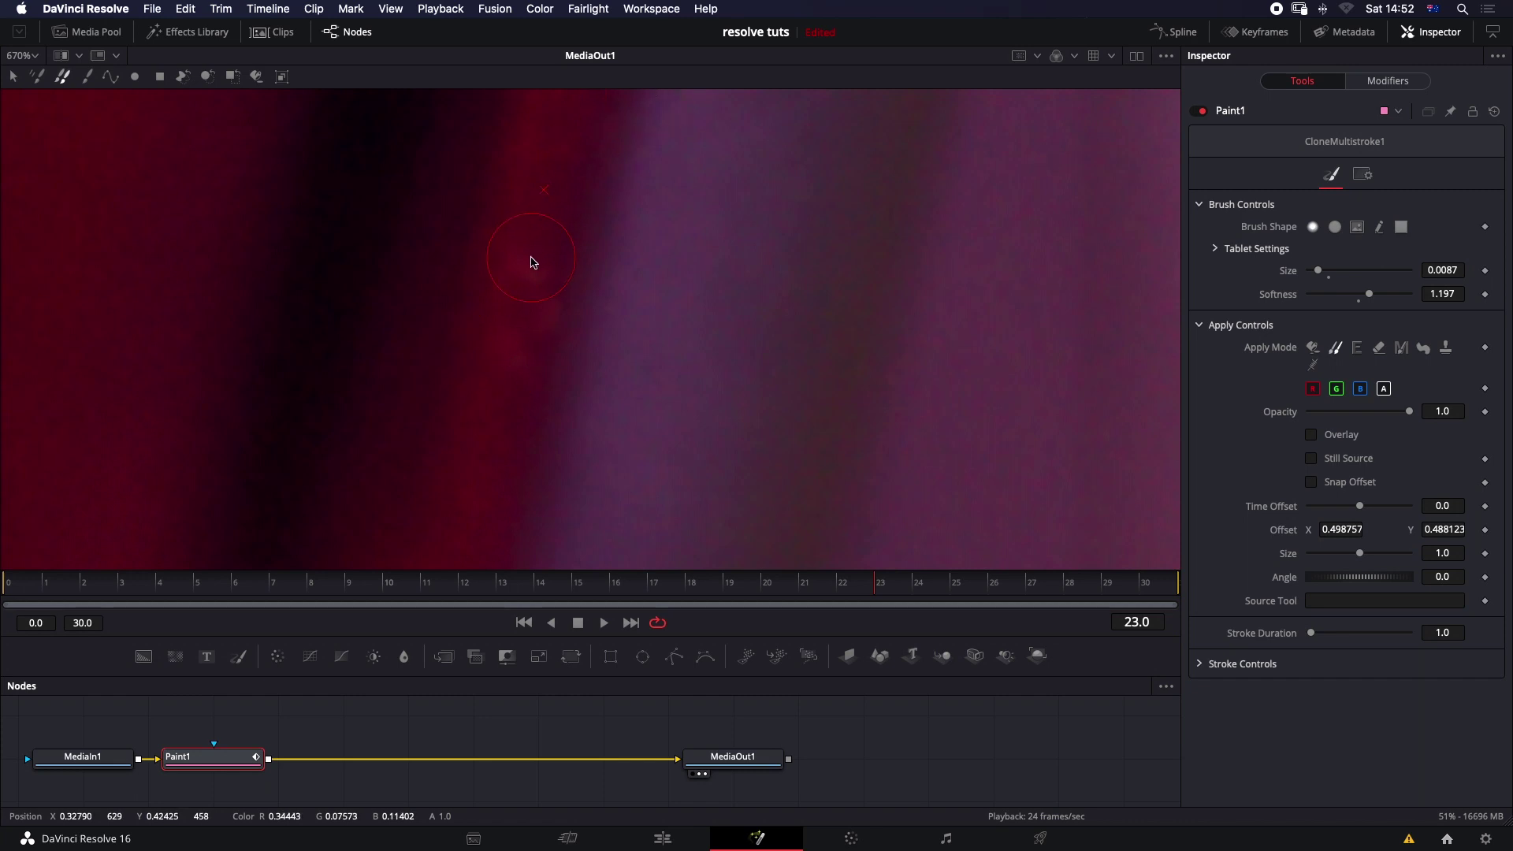
pyautogui.scroll(-10, 617, 331)
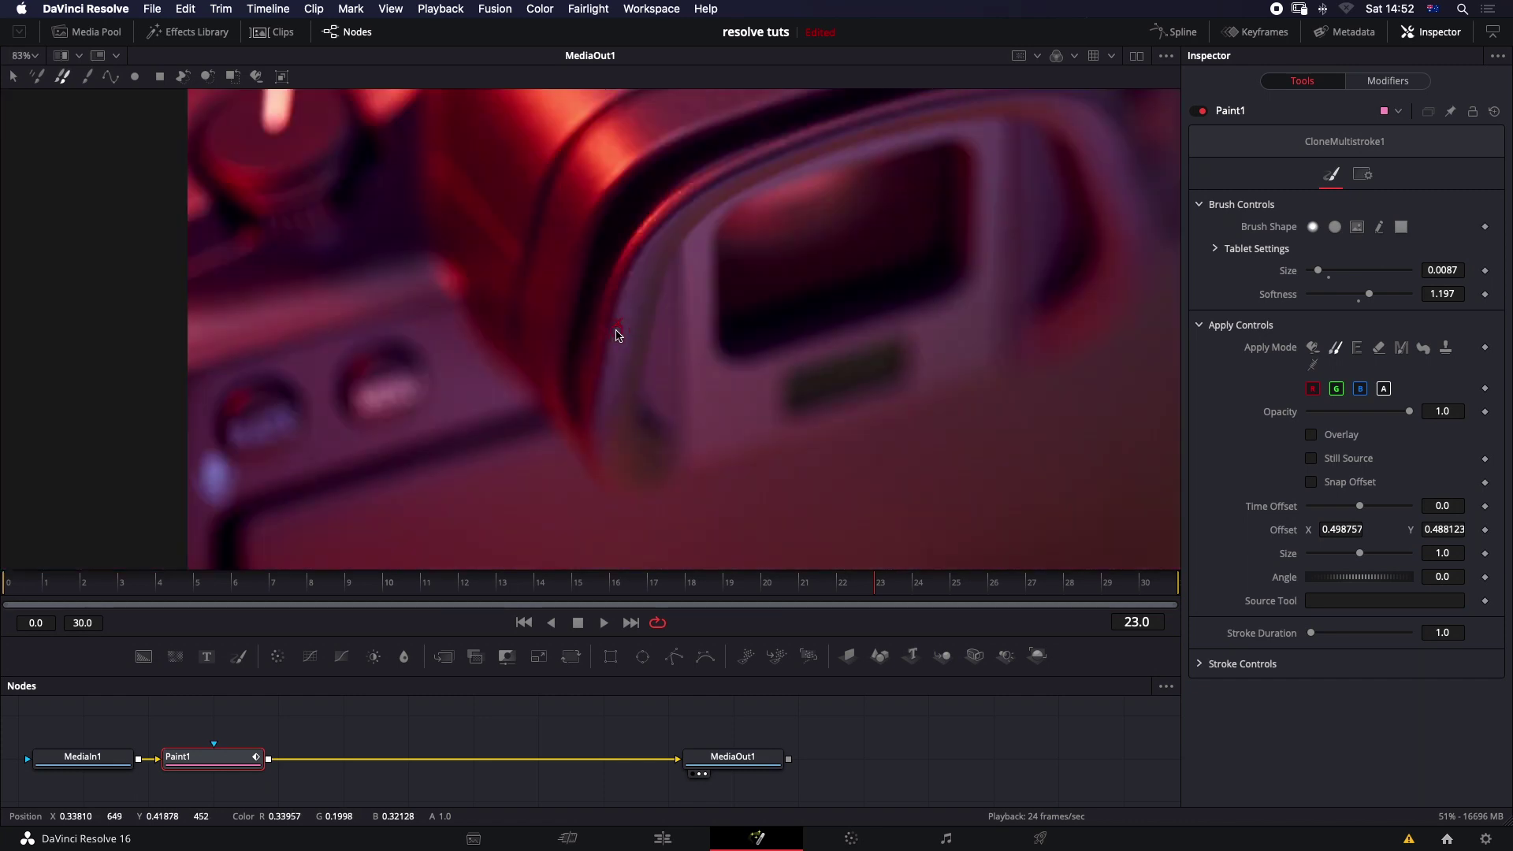
pyautogui.scroll(5, 643, 339)
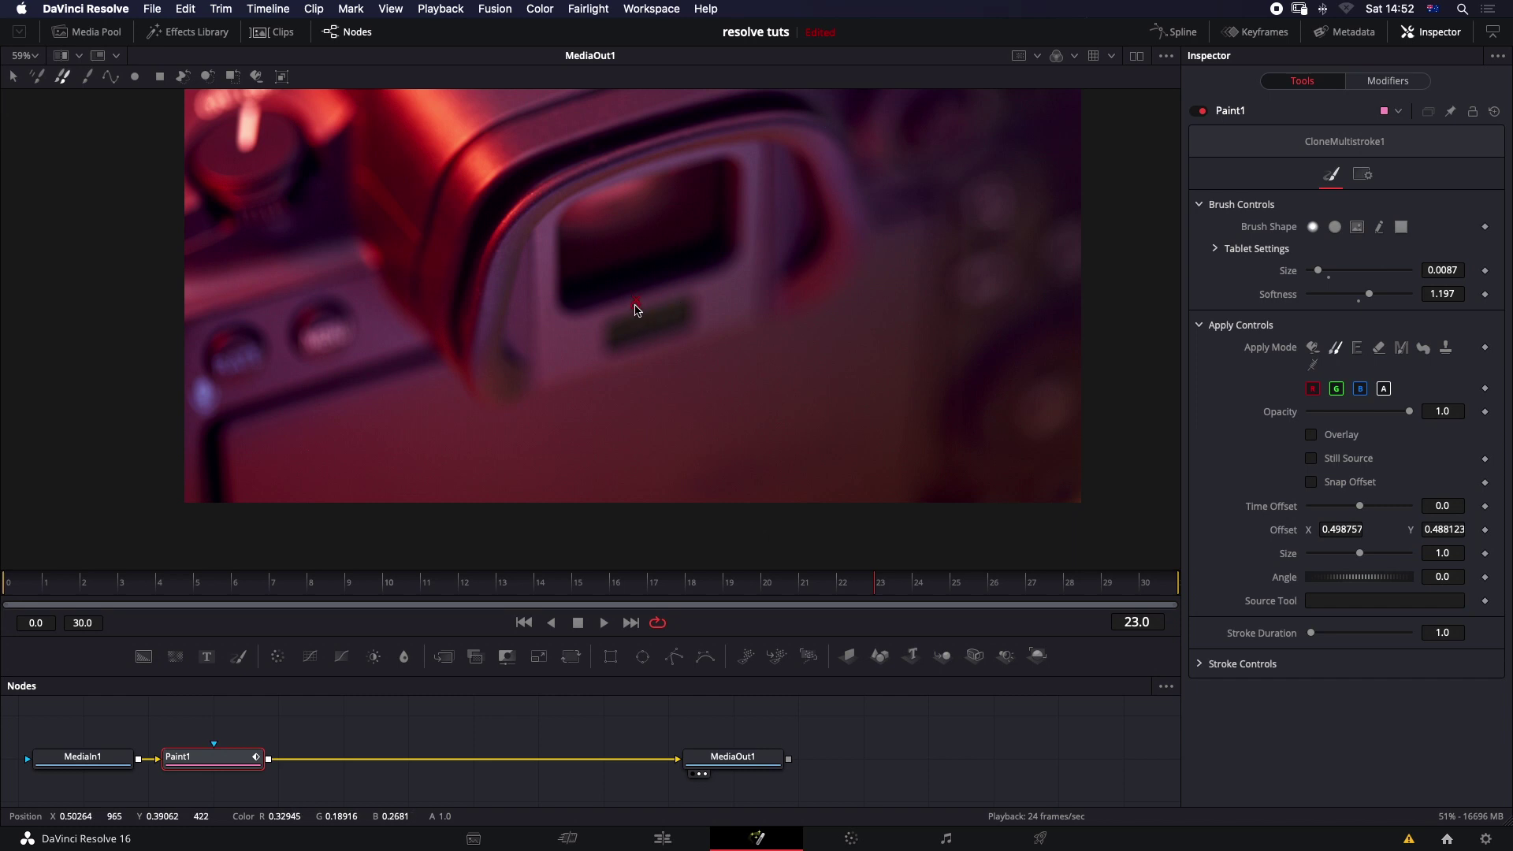
pyautogui.scroll(3, 532, 220)
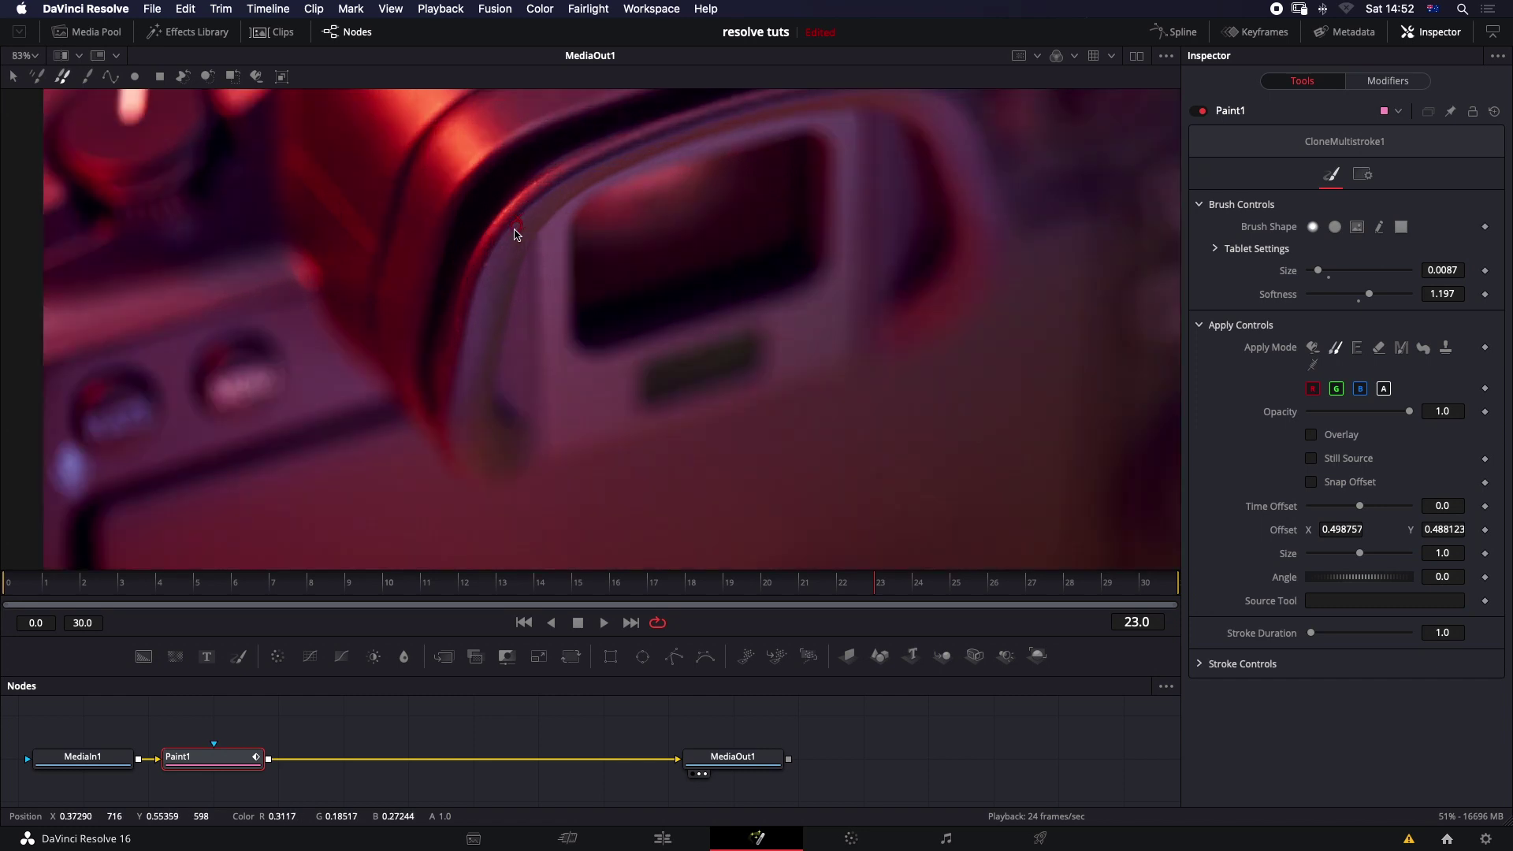
pyautogui.scroll(4, 486, 265)
pyautogui.scroll(1, 486, 265)
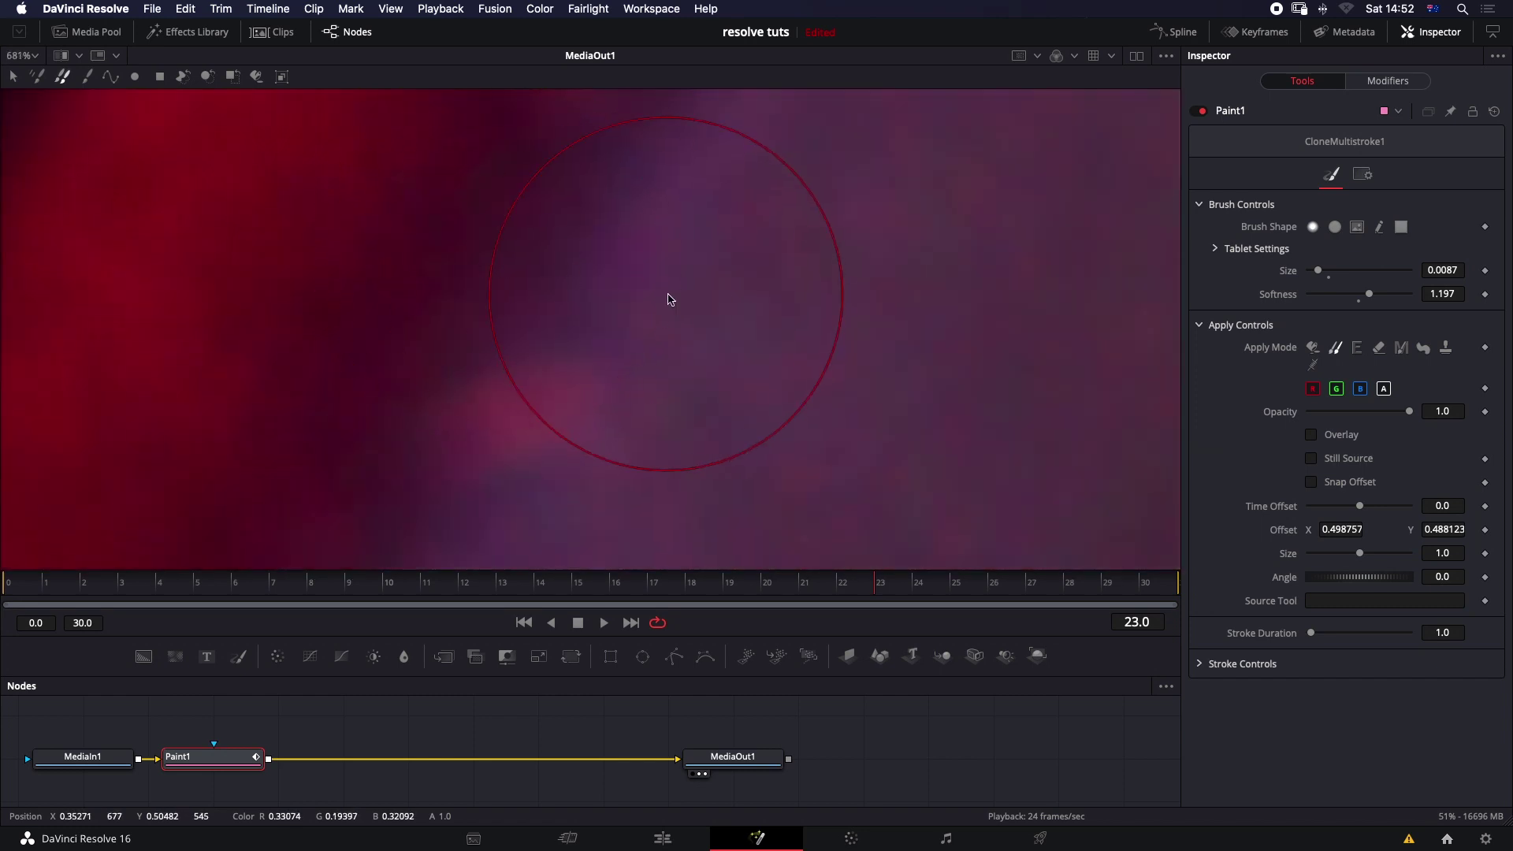
# Step: Resize the clone brush to 0.004933 and set a new clone source point
pyautogui.moveTo(666, 295)
pyautogui.mouseDown()
pyautogui.moveTo(456, 527)
pyautogui.moveTo(335, 372)
pyautogui.moveTo(197, 379)
pyautogui.mouseUp()
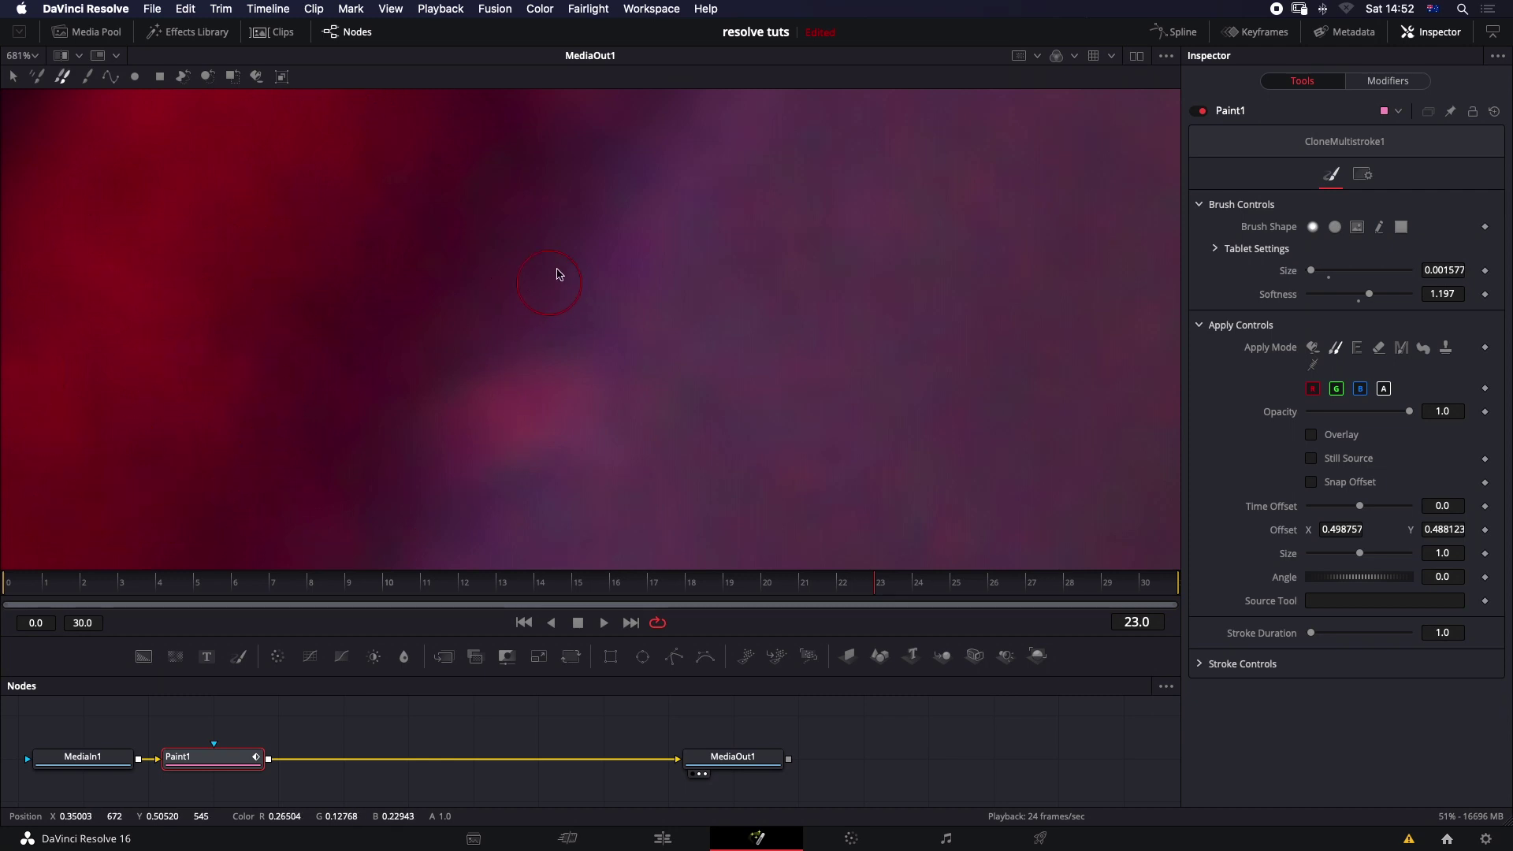
pyautogui.keyDown('alt'); pyautogui.click(692, 321); pyautogui.keyUp('alt')
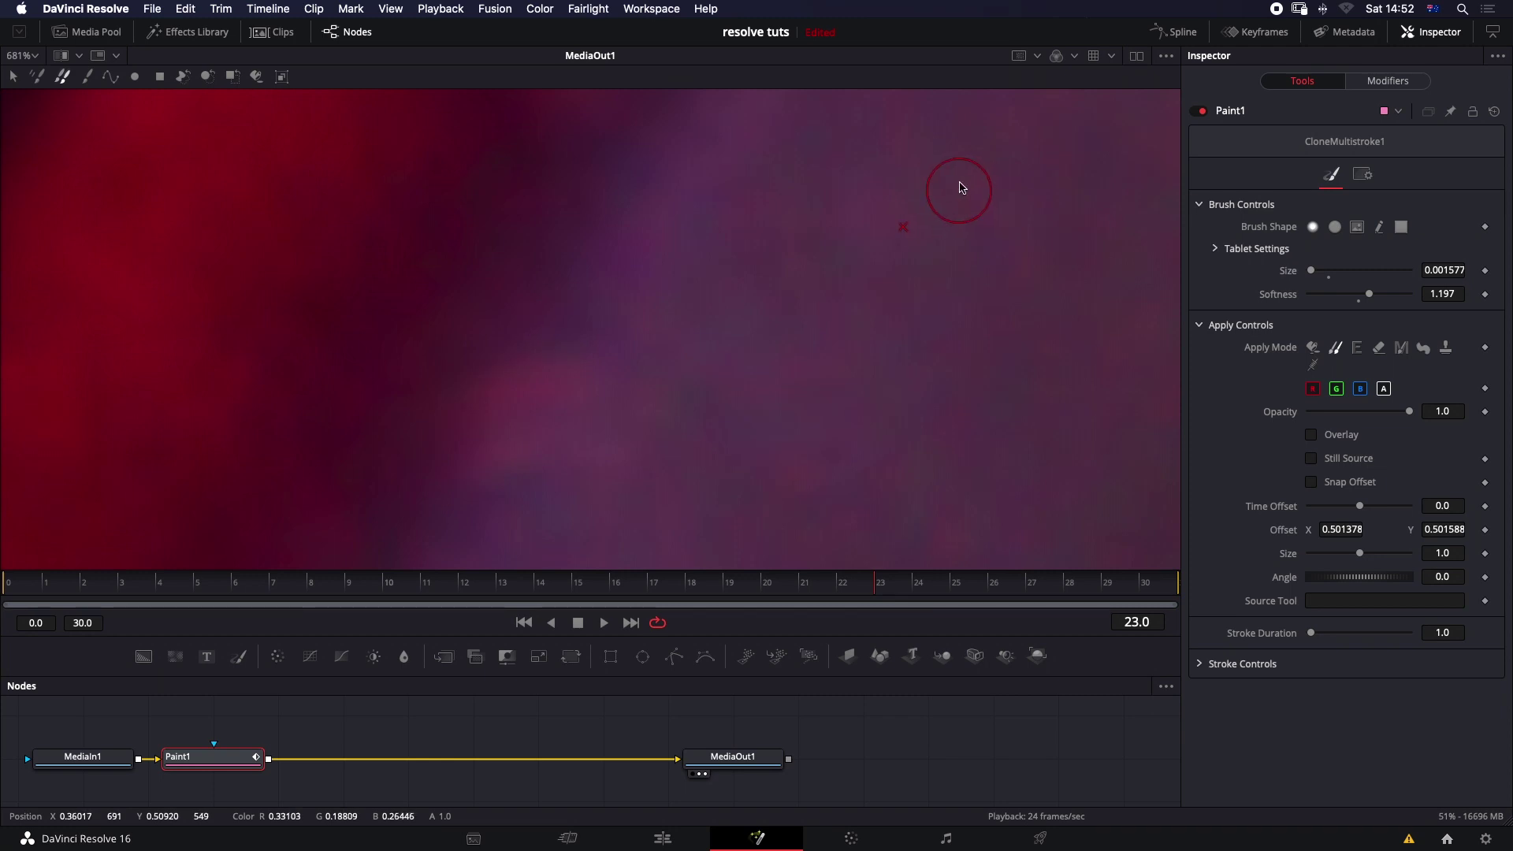
pyautogui.scroll(2, 851, 339)
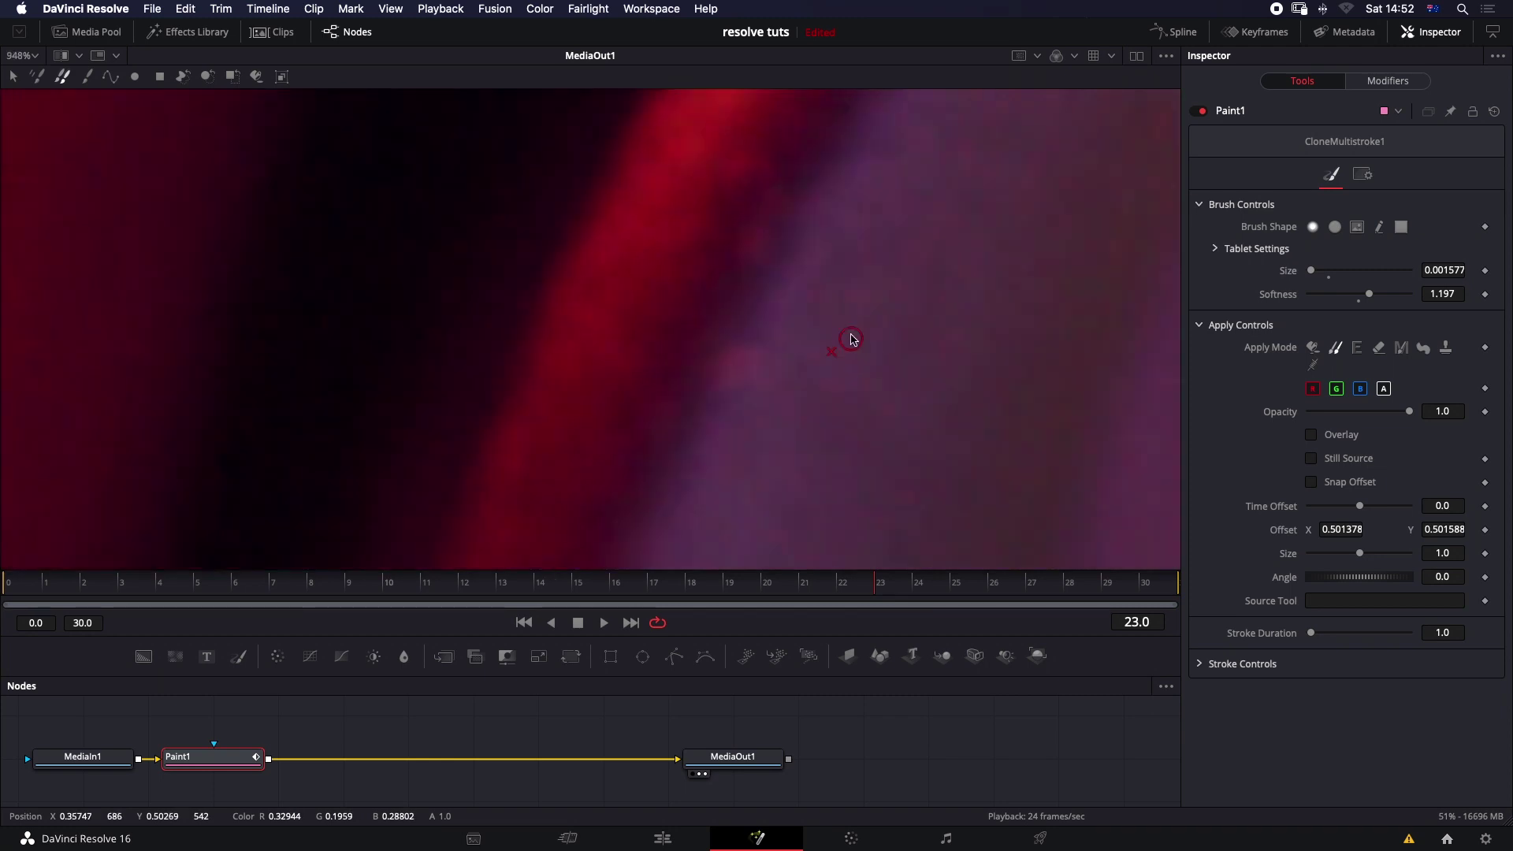
pyautogui.hscroll(5, 851, 339)
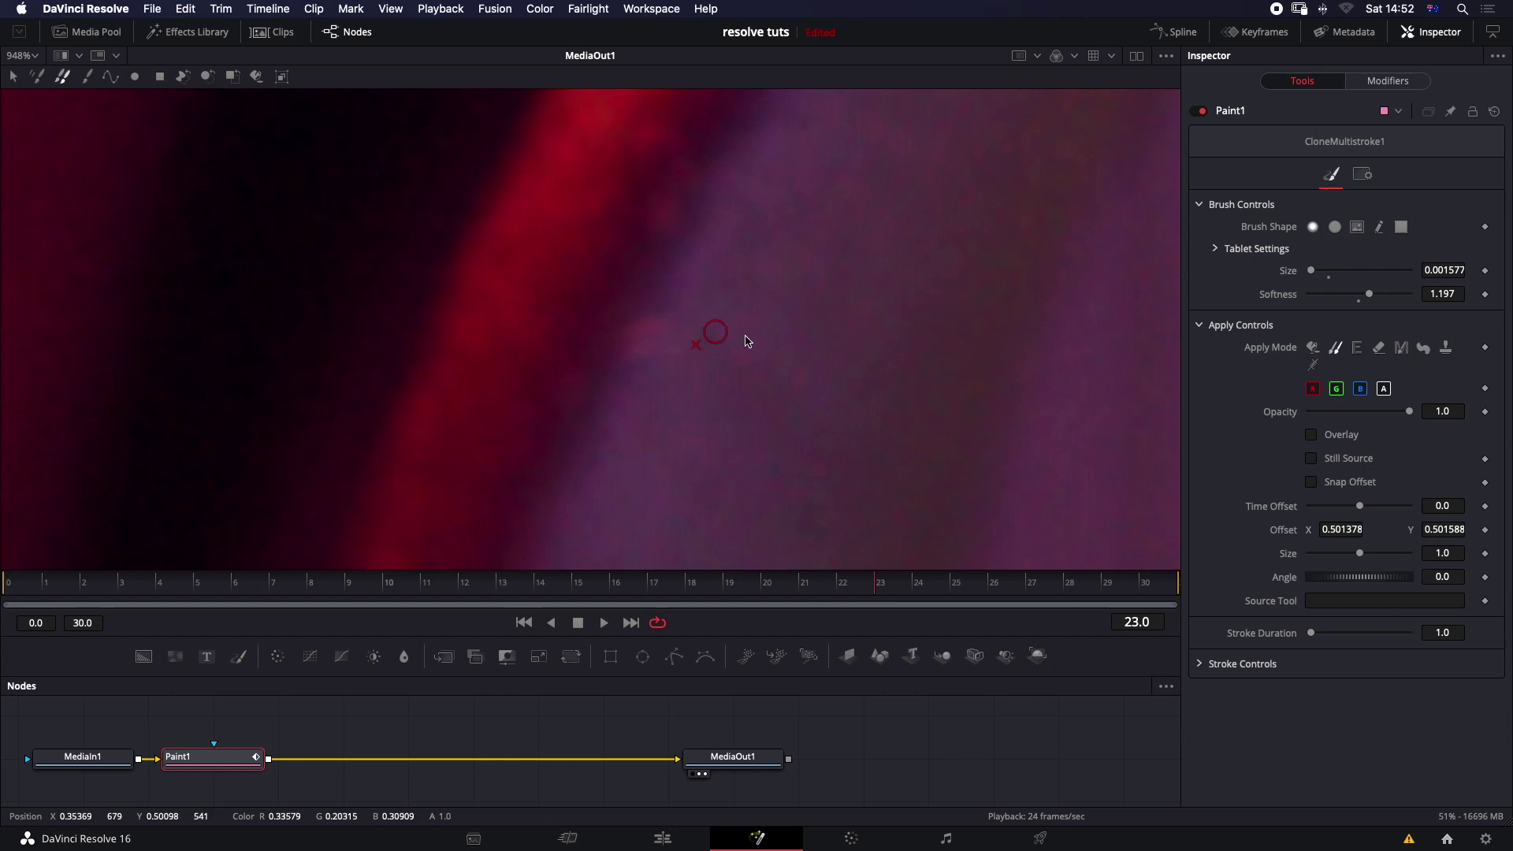
pyautogui.moveTo(773, 342)
pyautogui.mouseDown()
pyautogui.moveTo(791, 334)
pyautogui.moveTo(672, 362)
pyautogui.moveTo(660, 344)
pyautogui.mouseUp()
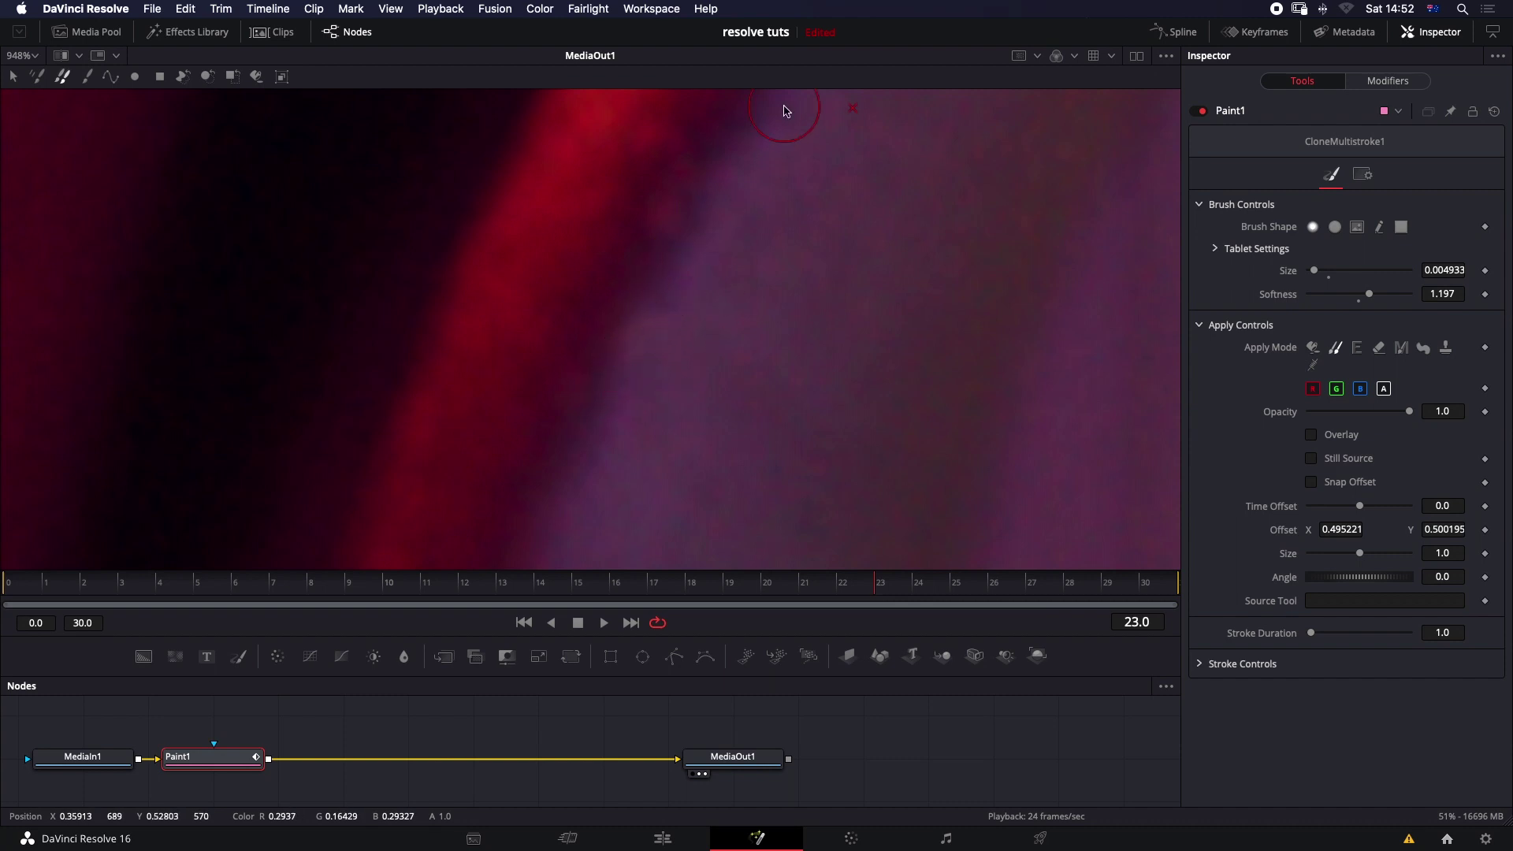
pyautogui.scroll(-5, 999, 287)
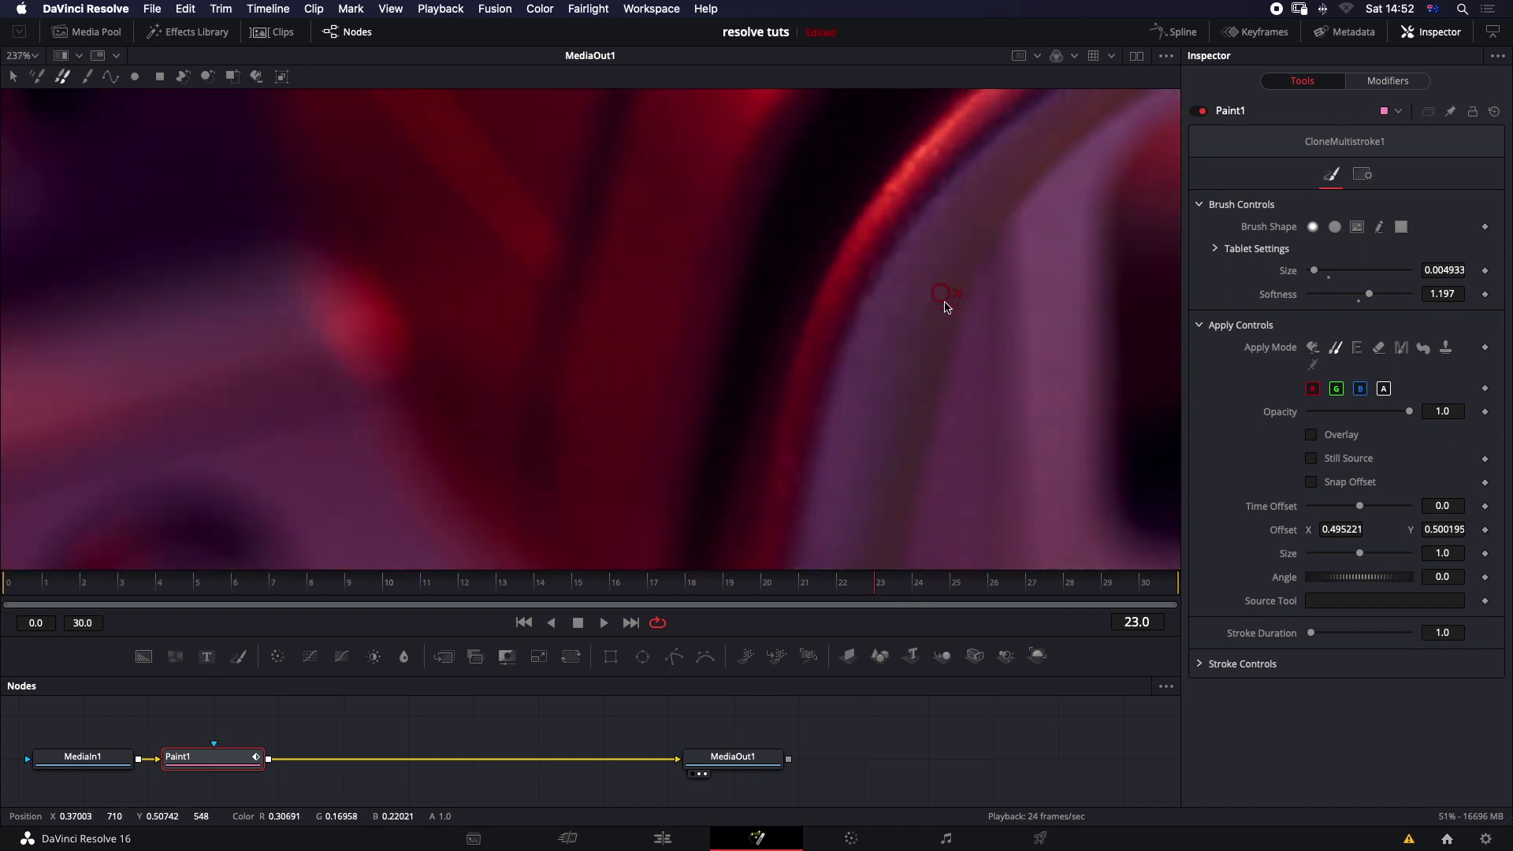
pyautogui.scroll(-3, 946, 307)
pyautogui.scroll(-1, 1002, 341)
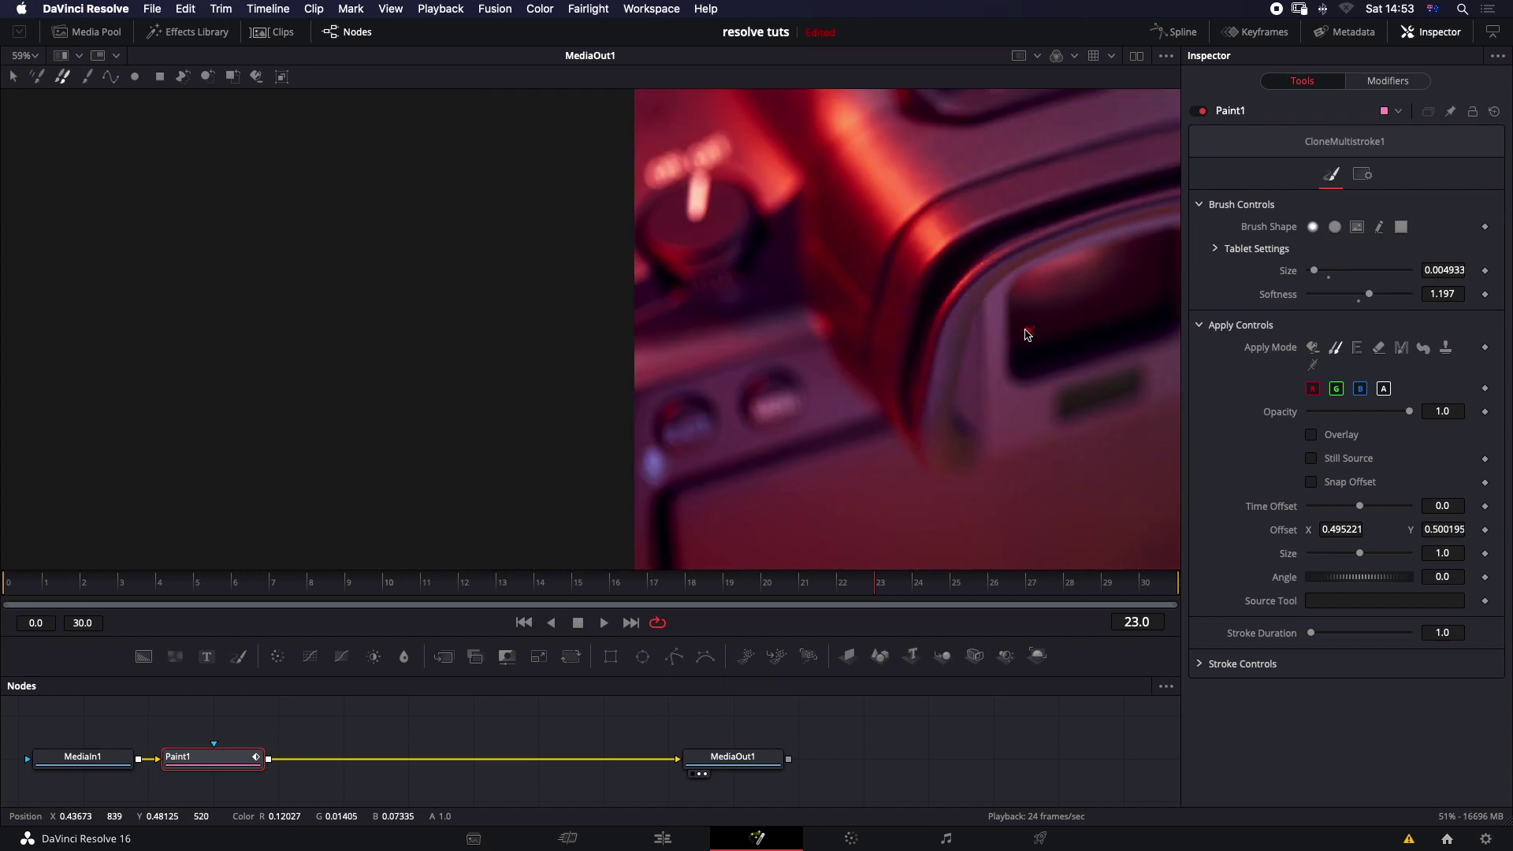
# Step: Set a clone source by the eyepiece and compare frames 21 to 24 for the speck
pyautogui.moveTo(1026, 335); pyautogui.dragTo(644, 356)
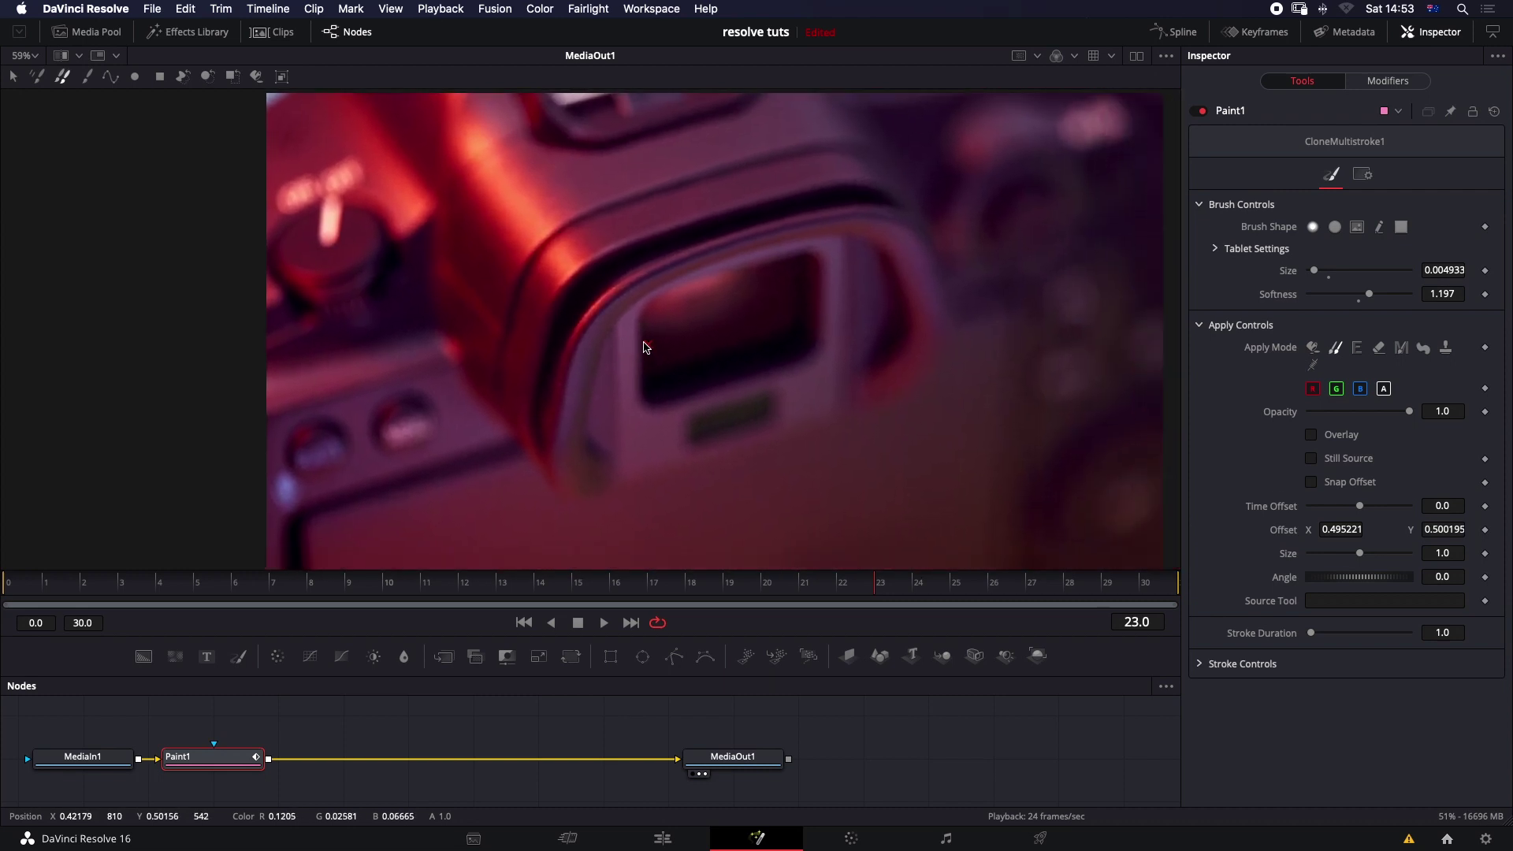
pyautogui.keyDown('alt'); pyautogui.click(644, 379); pyautogui.keyUp('alt')
pyautogui.press('Right')
pyautogui.press('Left')
pyautogui.press('Left')
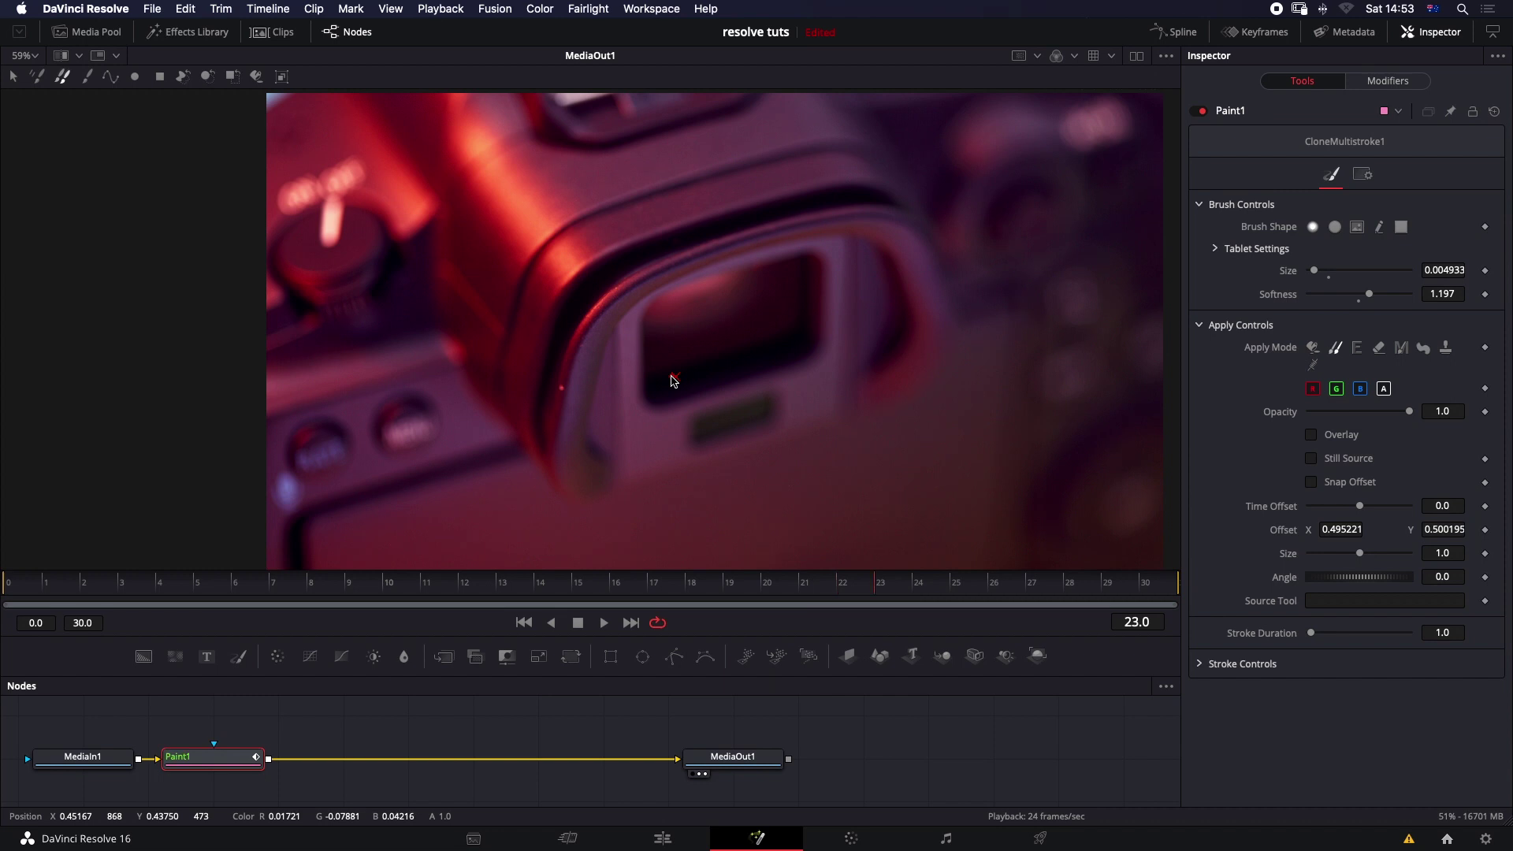
pyautogui.press('Right')
pyautogui.press('Left')
pyautogui.press('Left')
pyautogui.press('Left')
pyautogui.press('Right')
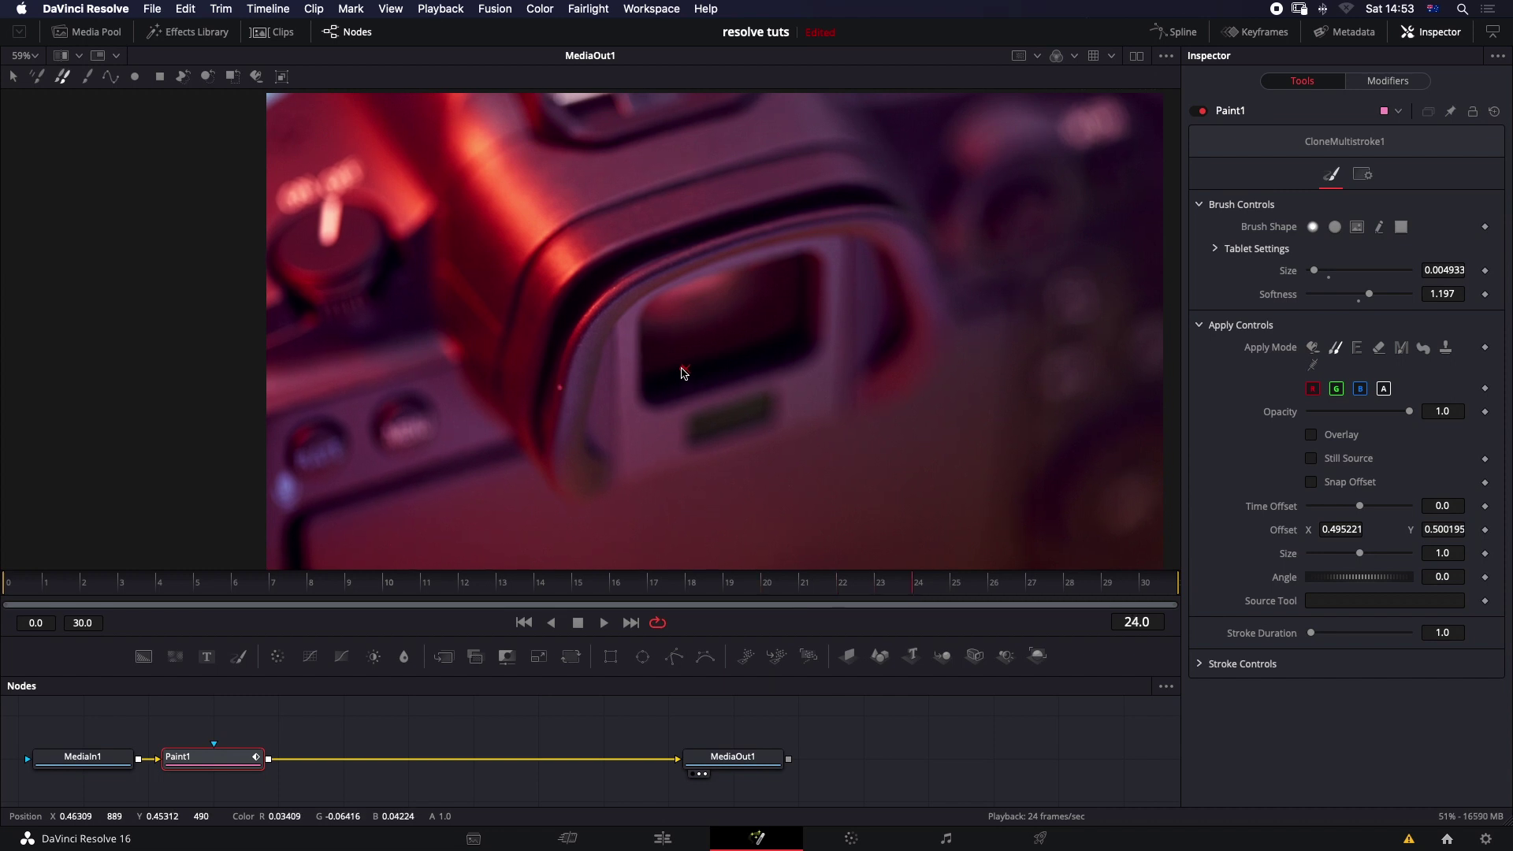